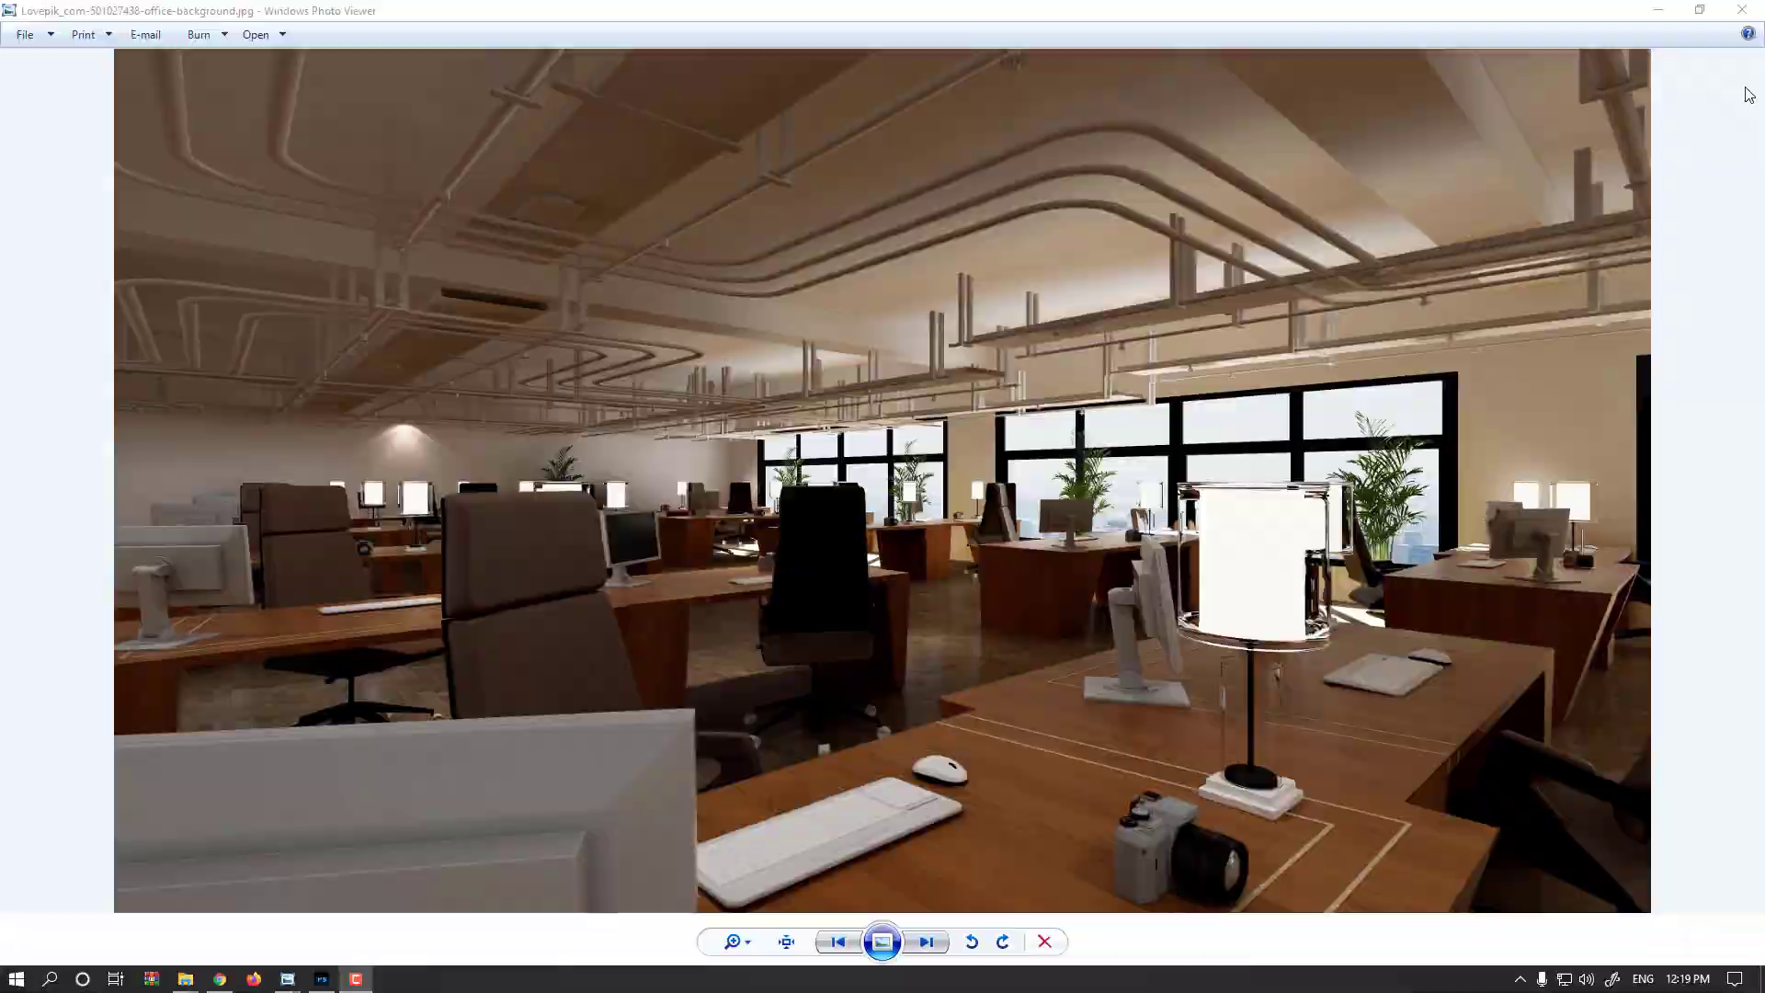
# - Close the open preview, view Interior_01.jpg from the Assets folder, then close that preview too
pyautogui.hotkey('alt', 'F4')
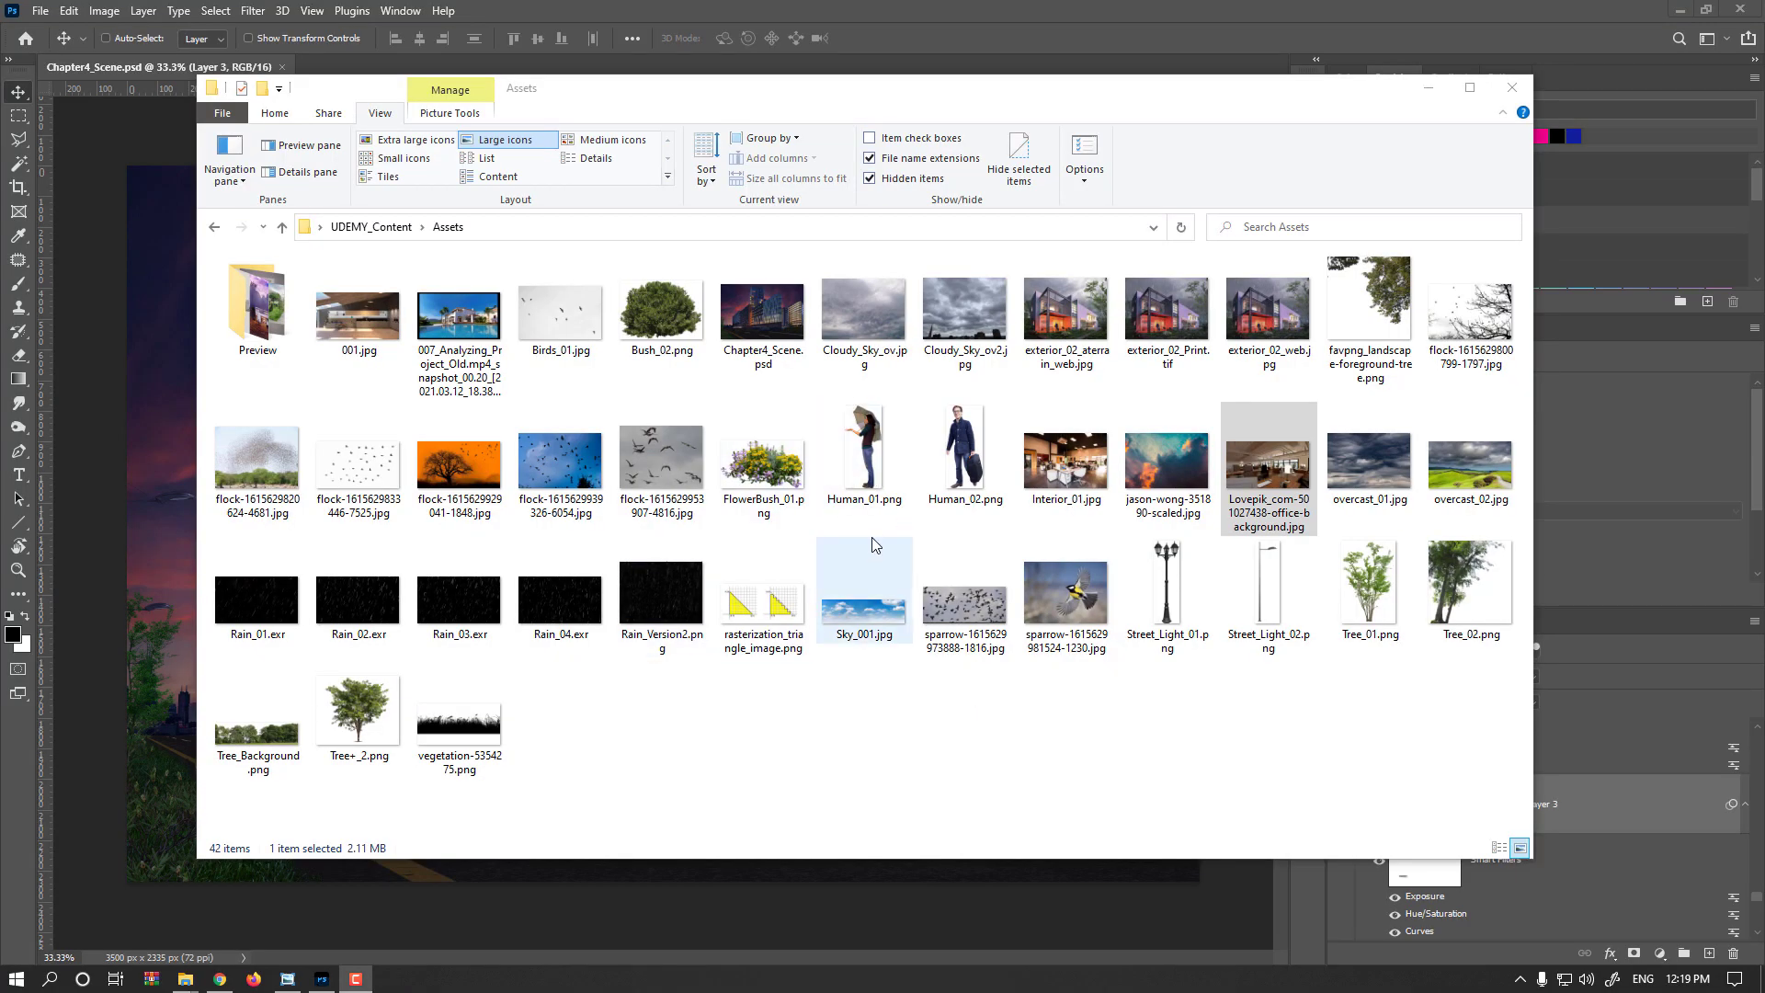
pyautogui.click(965, 731)
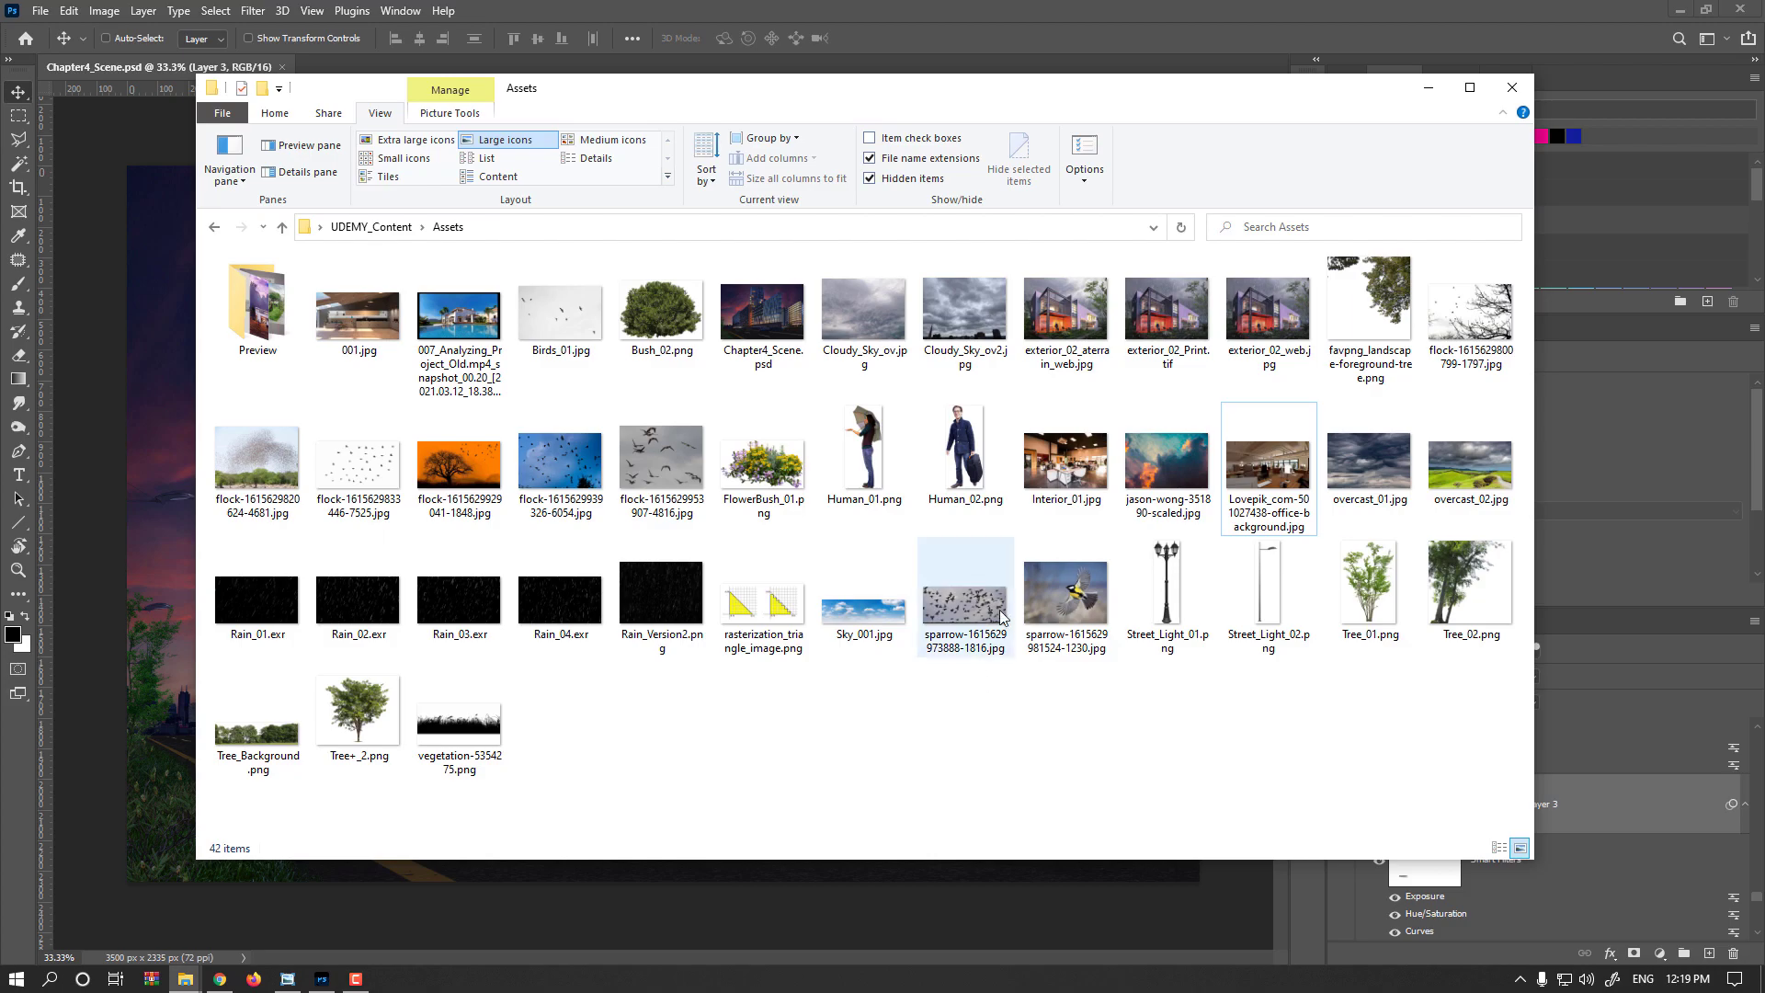
pyautogui.doubleClick(1057, 484)
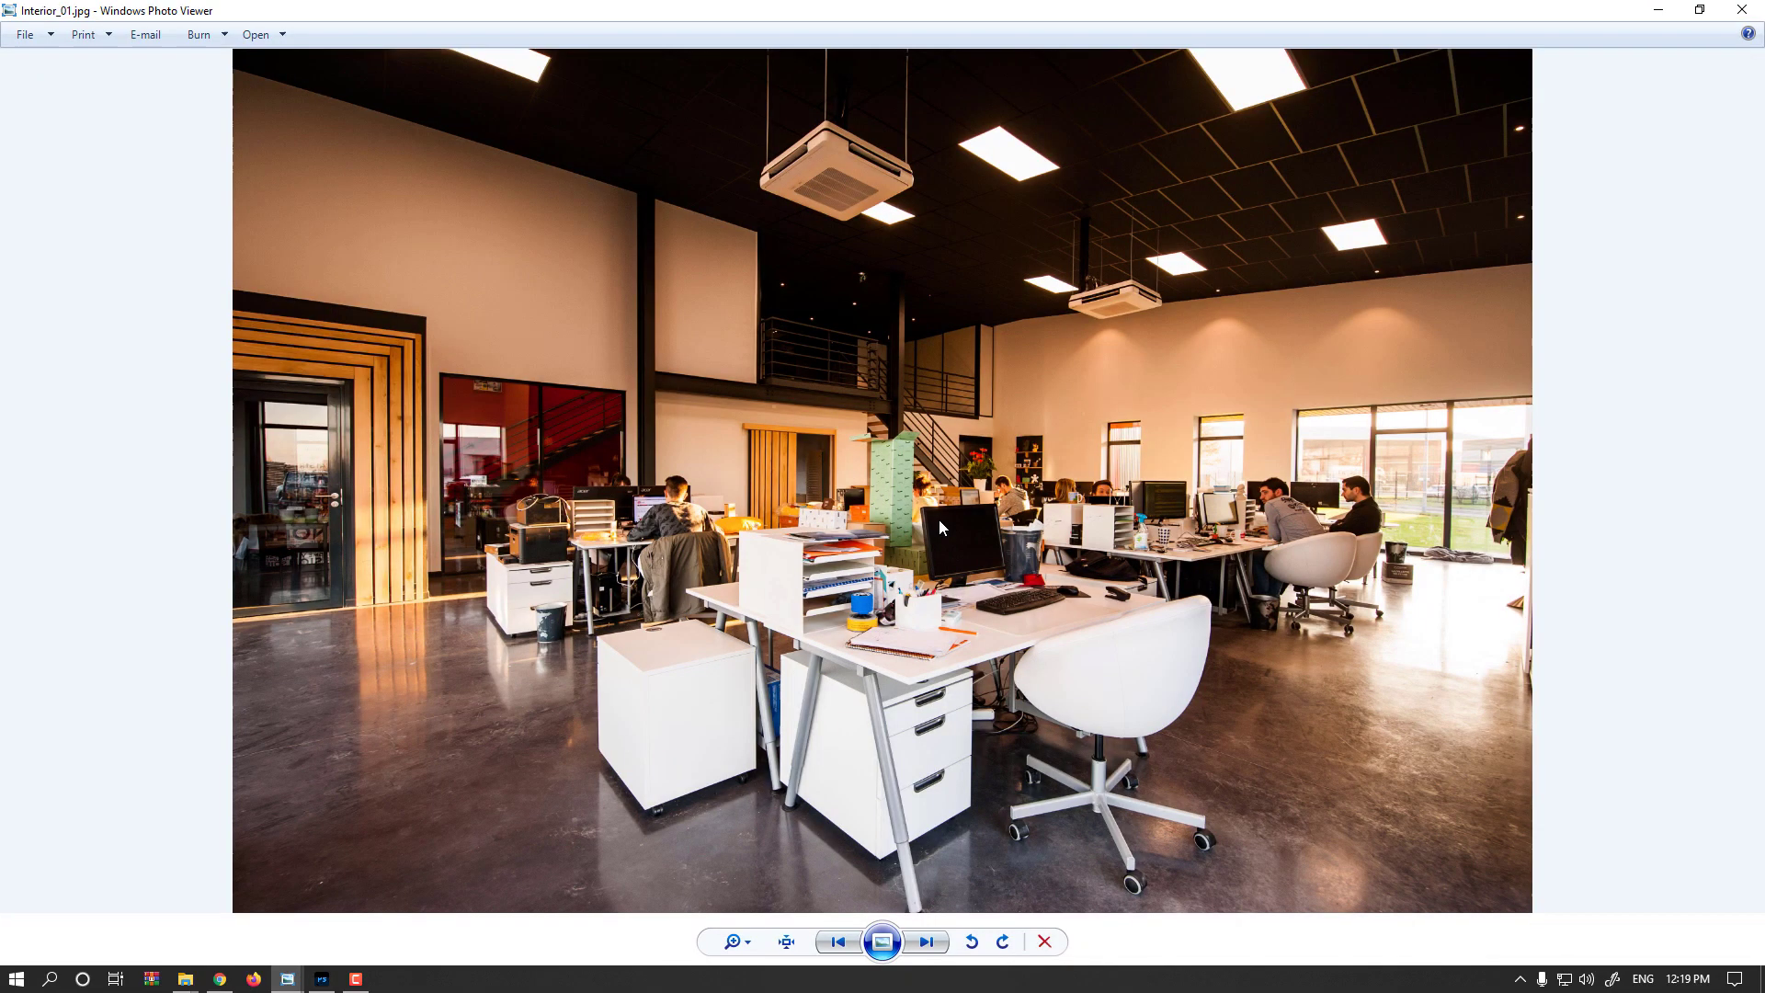
pyautogui.click(1742, 11)
# - Zoom to 200% on the right building's lit office windows, pan, return to 50%, then switch to the Assets folder
pyautogui.click(324, 980)
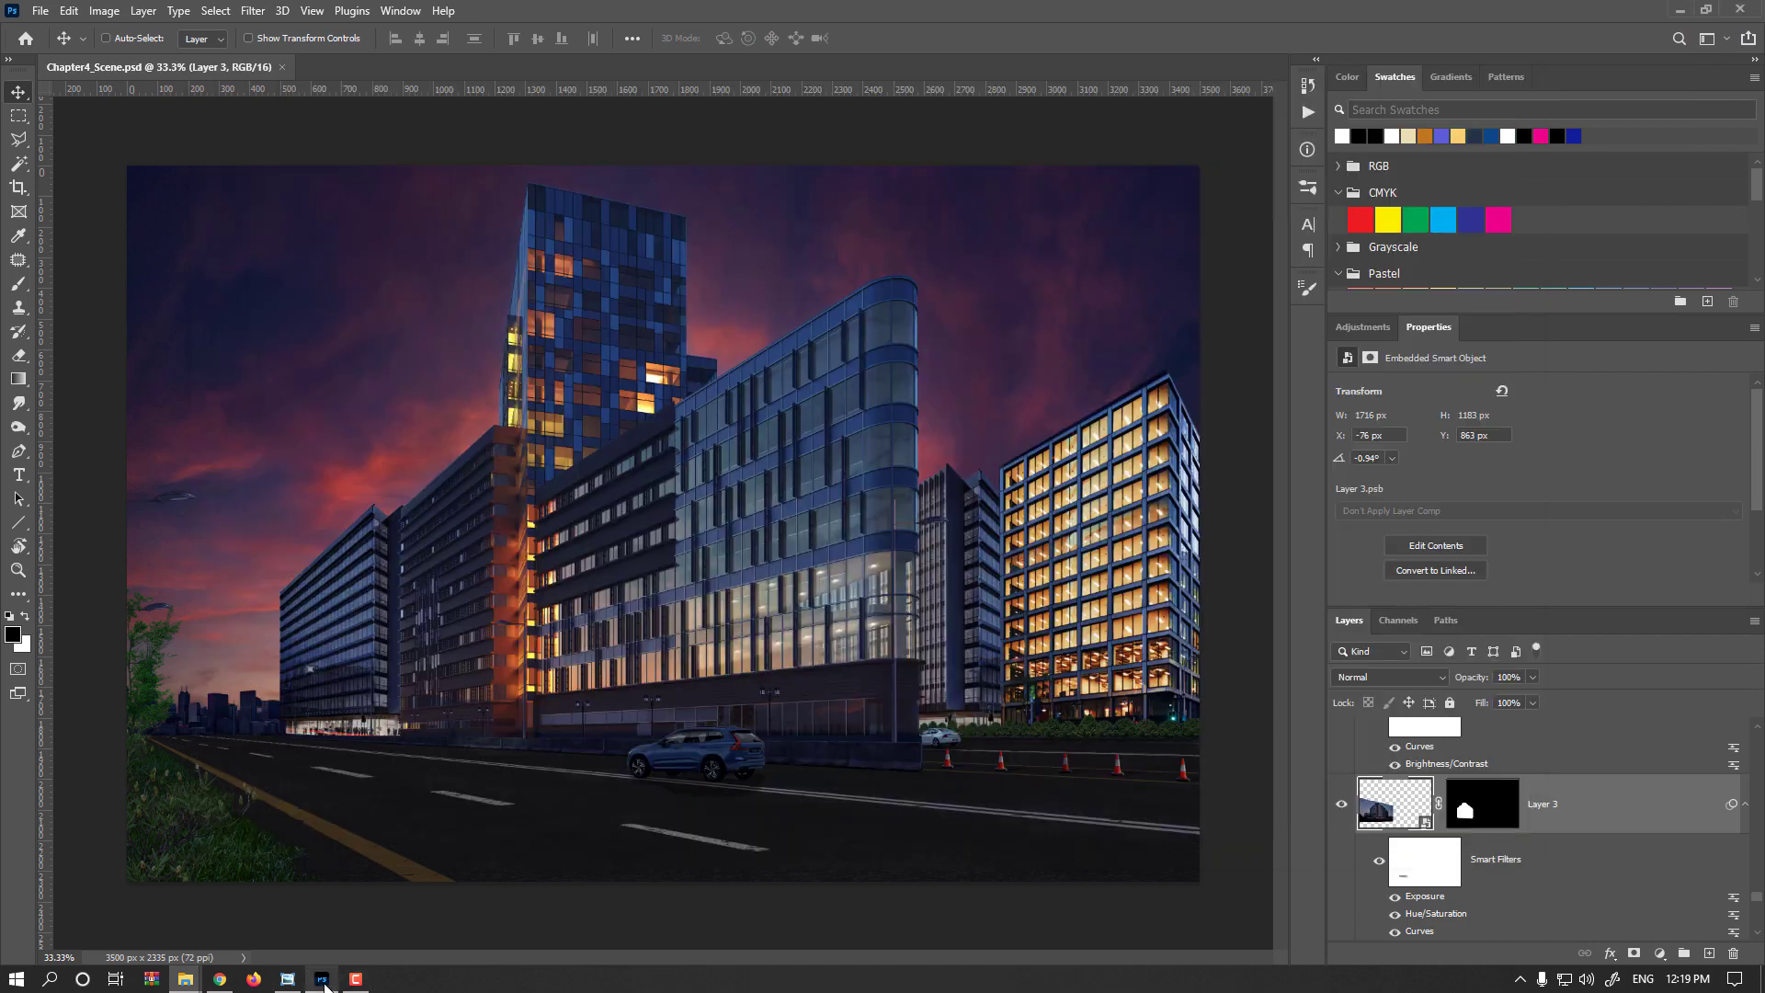
pyautogui.scroll(4, 1103, 722)
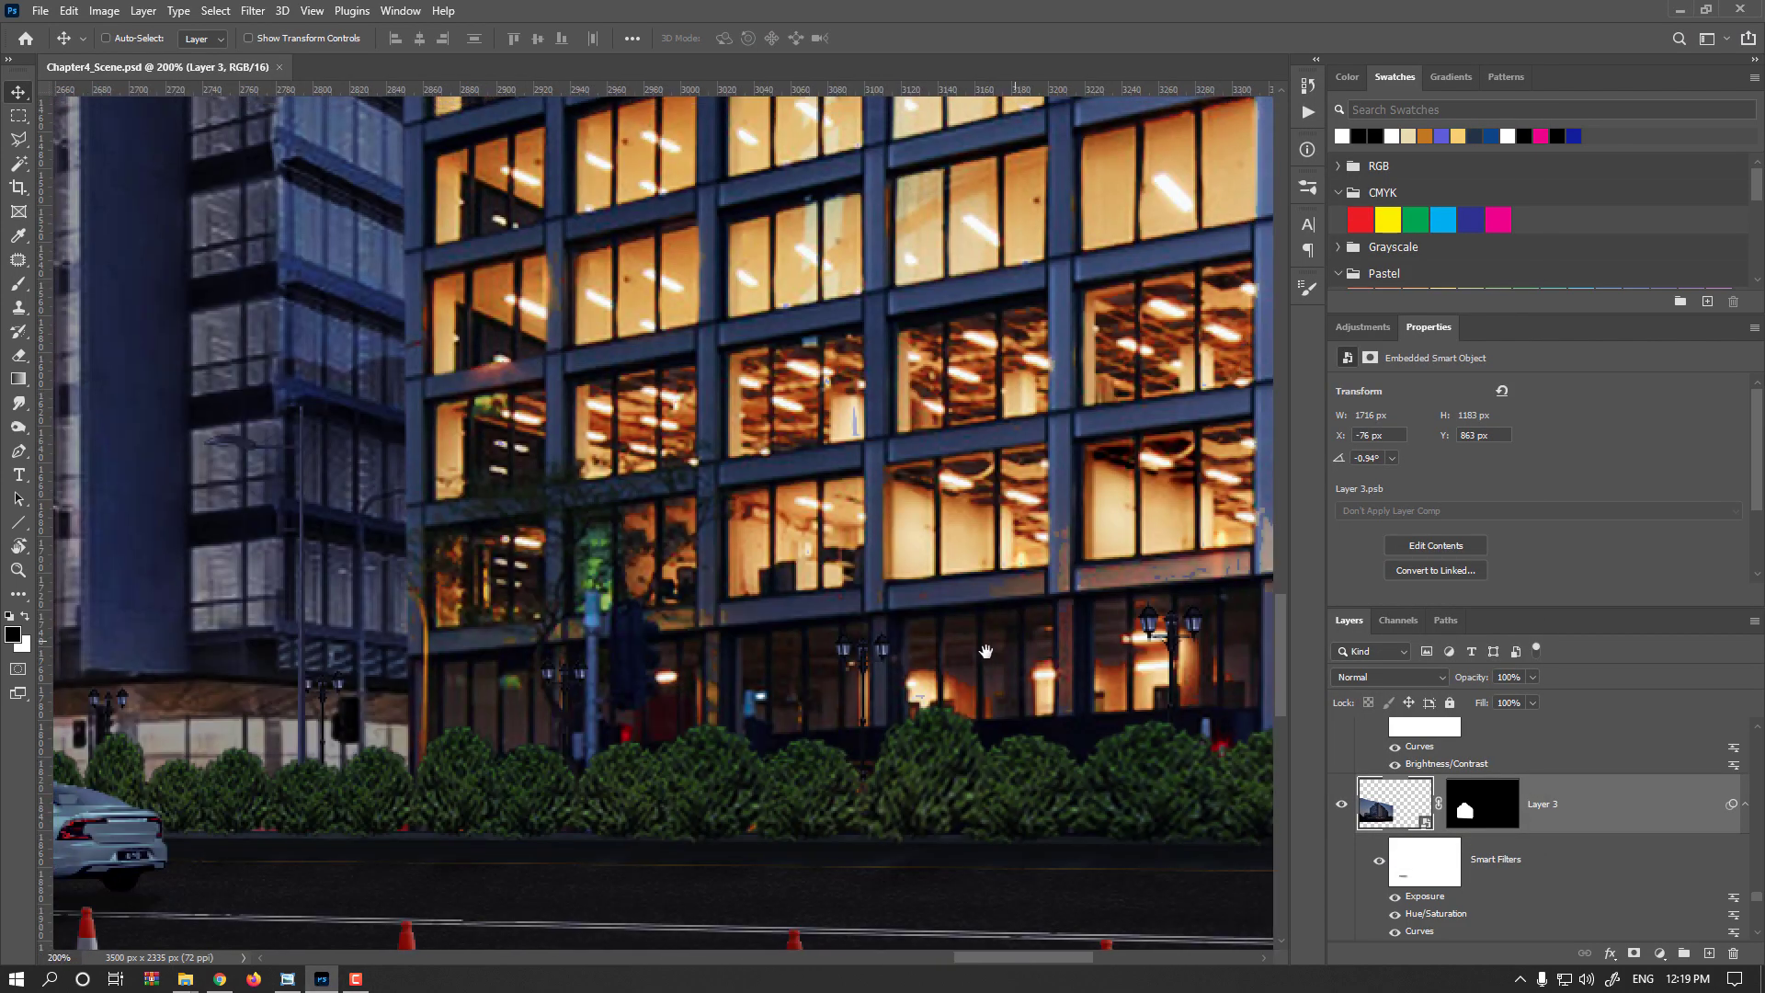
pyautogui.moveTo(987, 651); pyautogui.dragTo(740, 803)
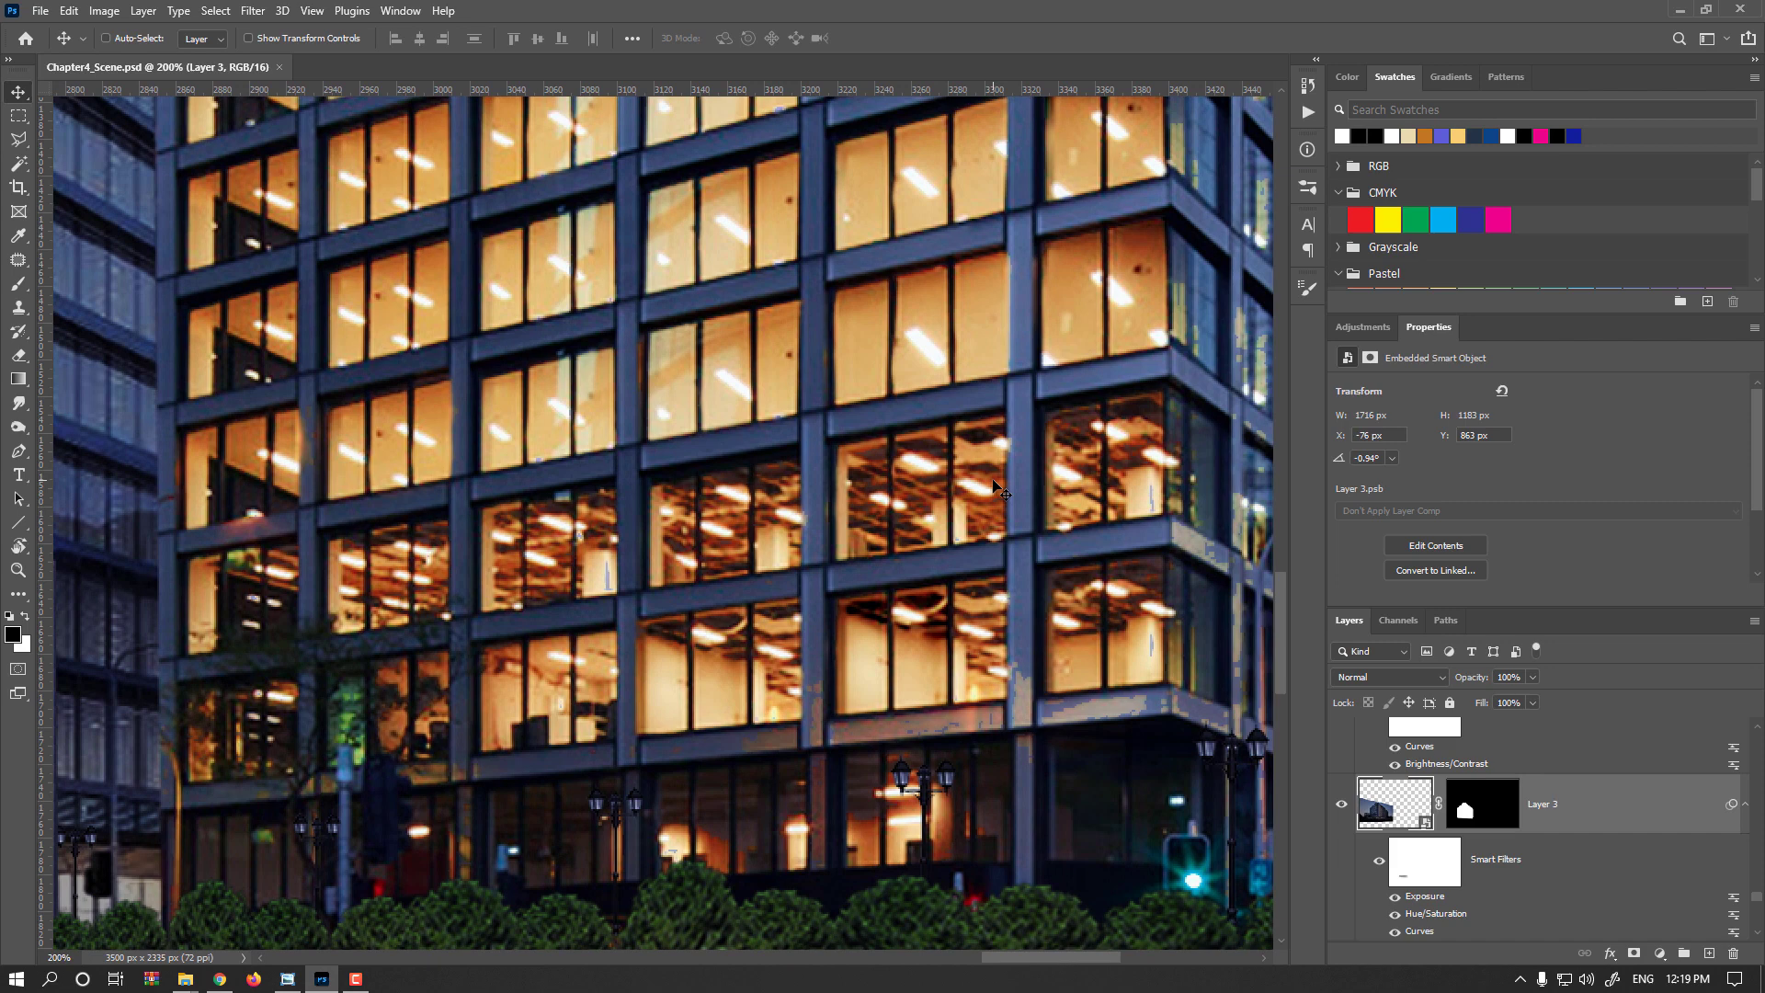
pyautogui.scroll(-4, 984, 501)
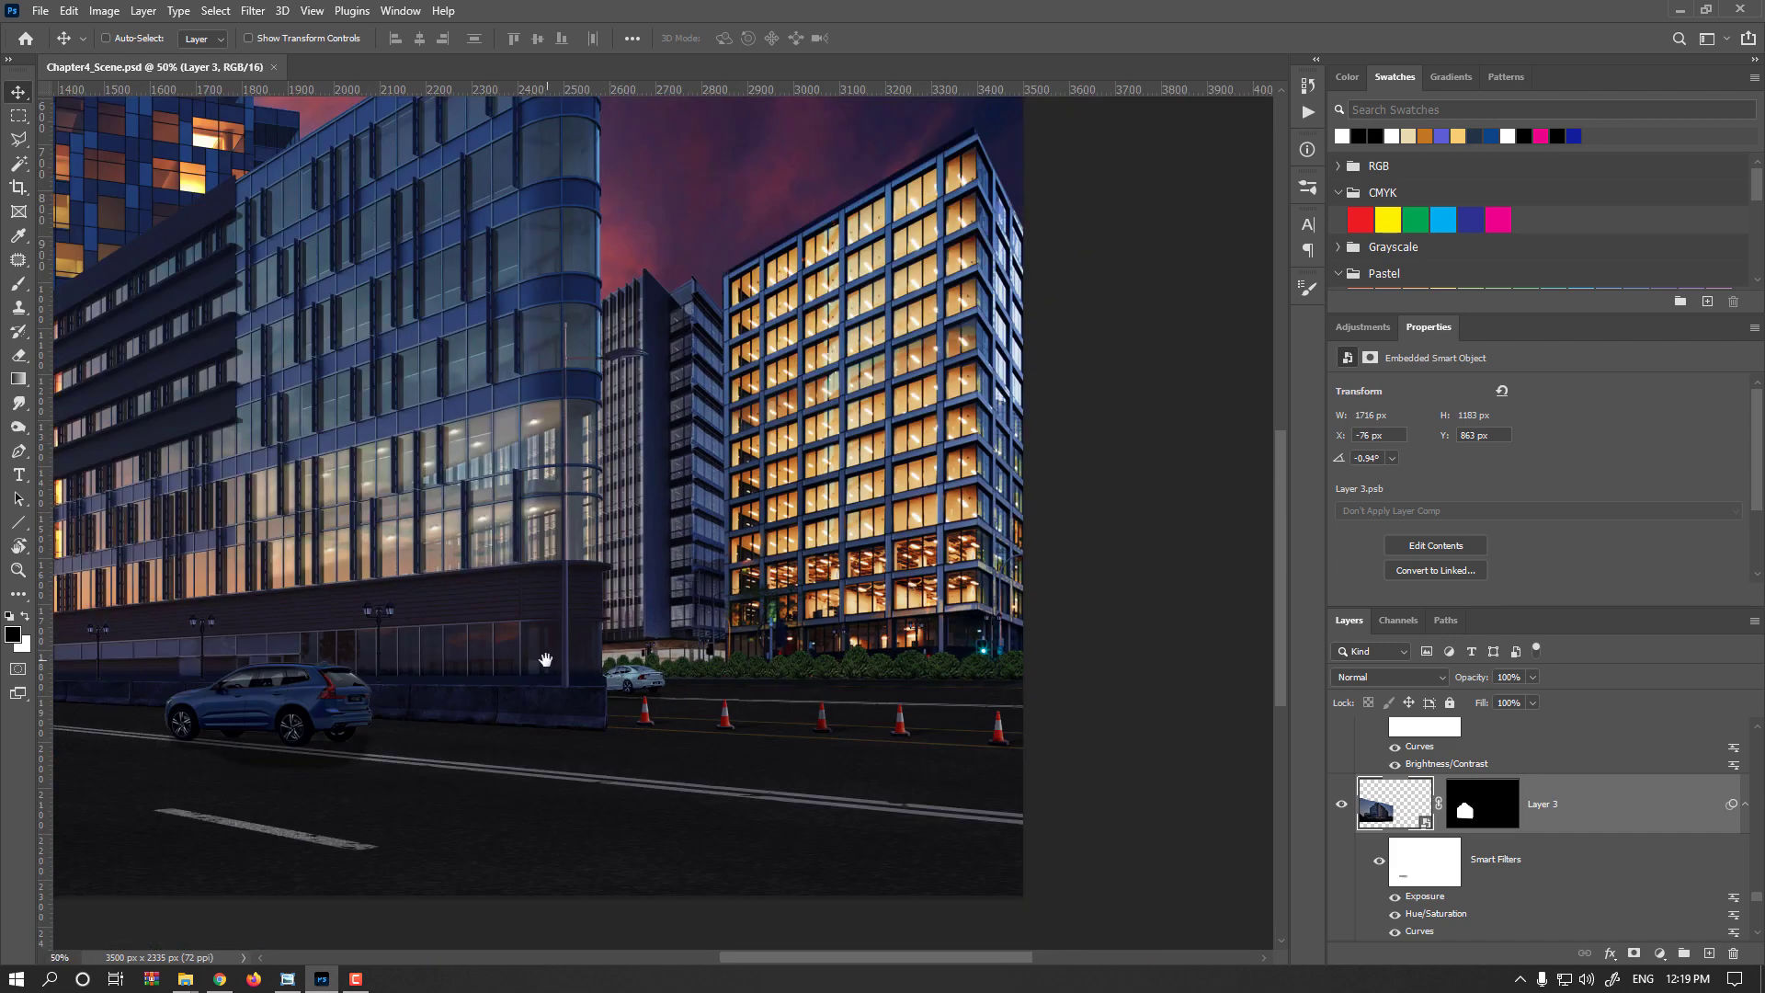
pyautogui.moveTo(617, 676); pyautogui.dragTo(888, 607)
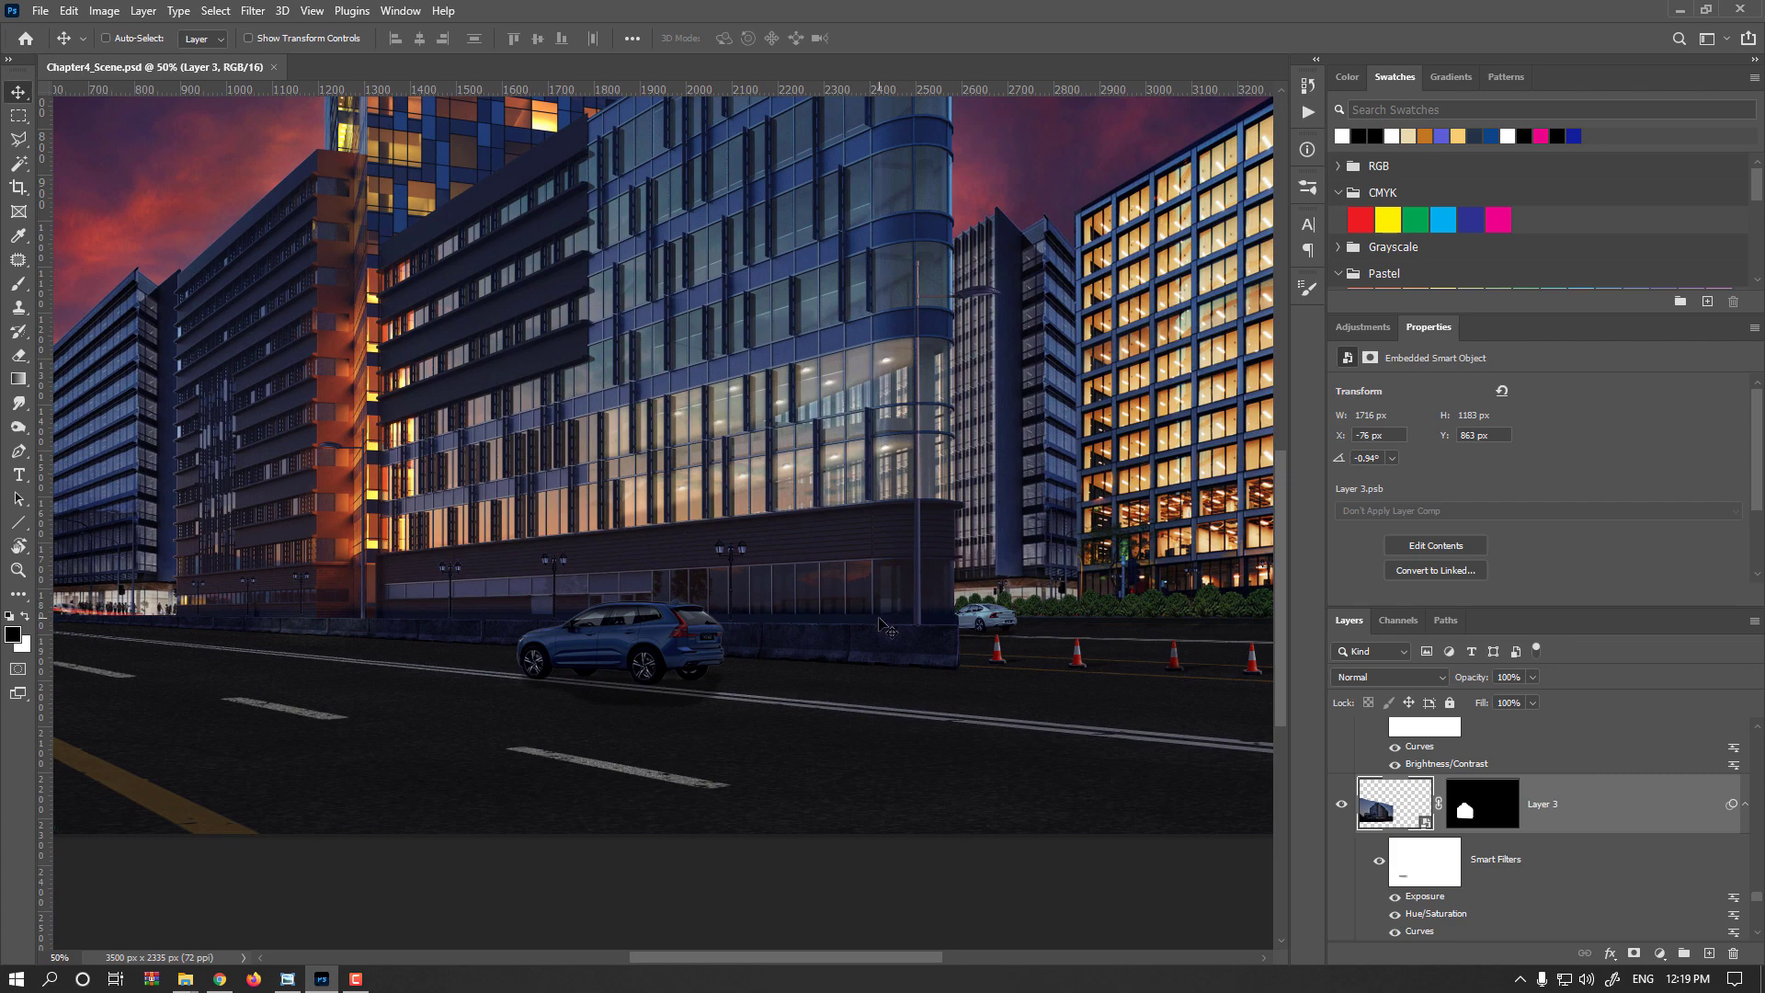
pyautogui.hotkey('alt', 'Tab')
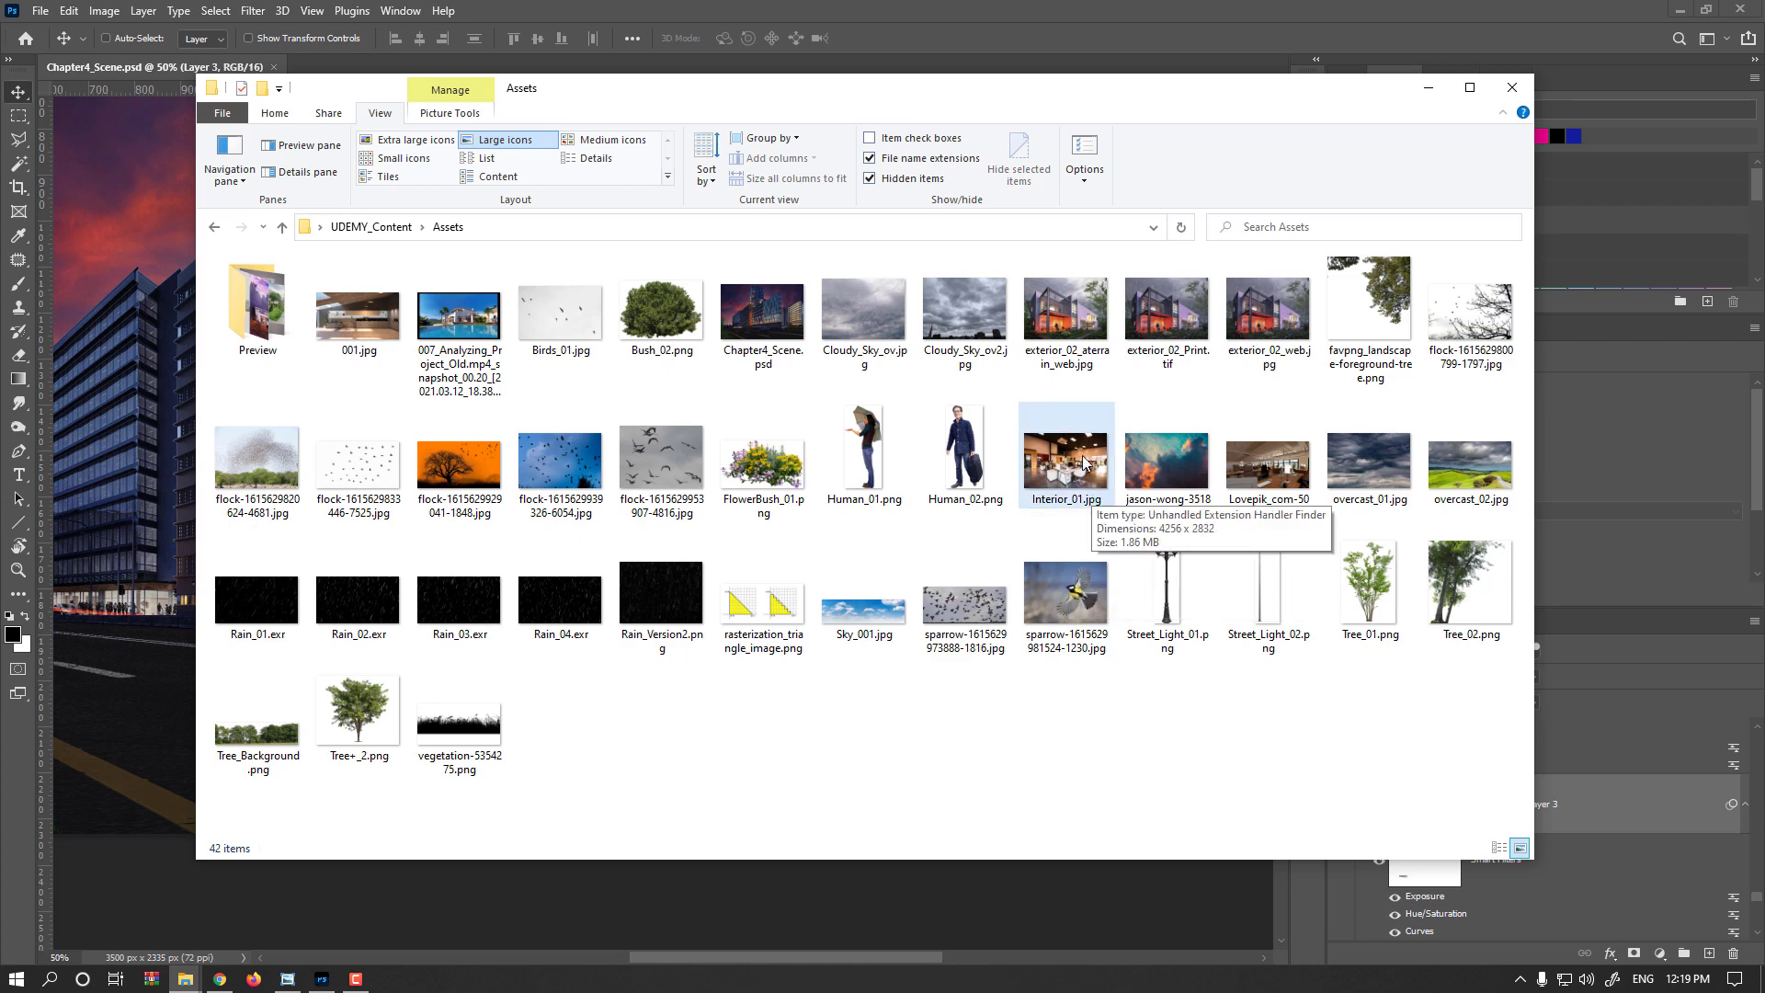
# - Place Interior_01.jpg as a smart object layer, reorder it, and shift it left to X −129 px
pyautogui.moveTo(1066, 459); pyautogui.dragTo(834, 889)
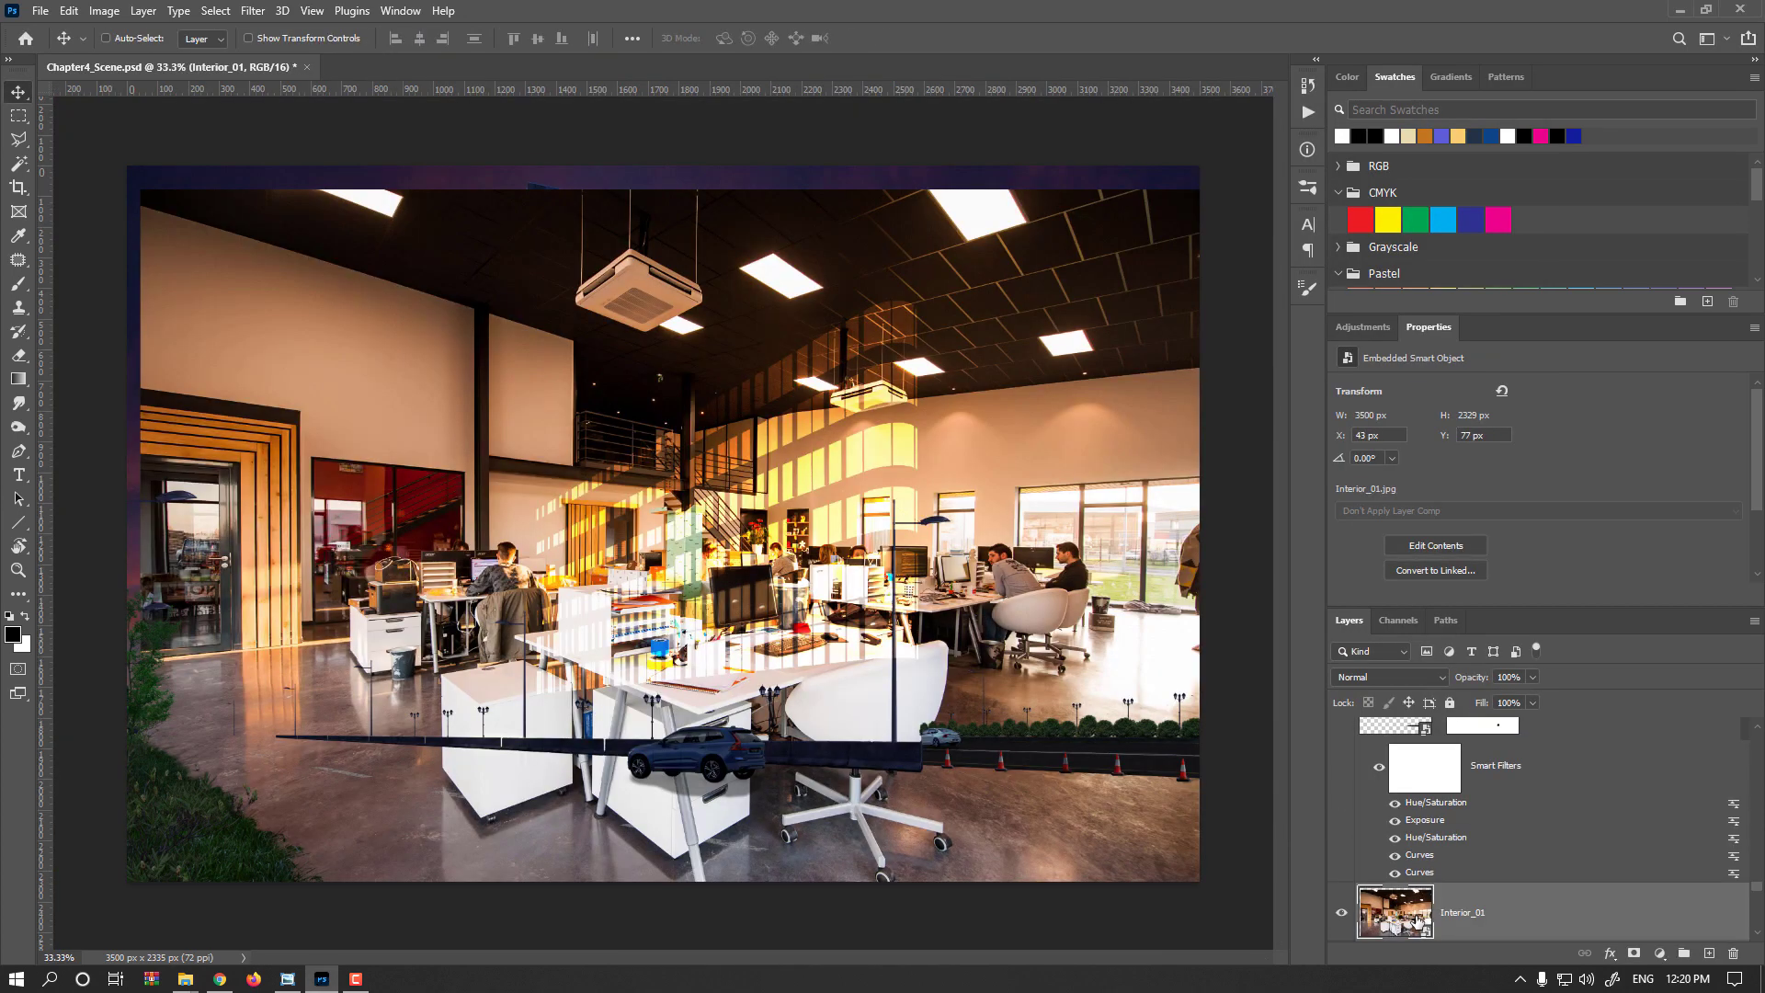
pyautogui.moveTo(1416, 919); pyautogui.dragTo(1449, 680)
pyautogui.moveTo(1036, 653); pyautogui.dragTo(846, 664)
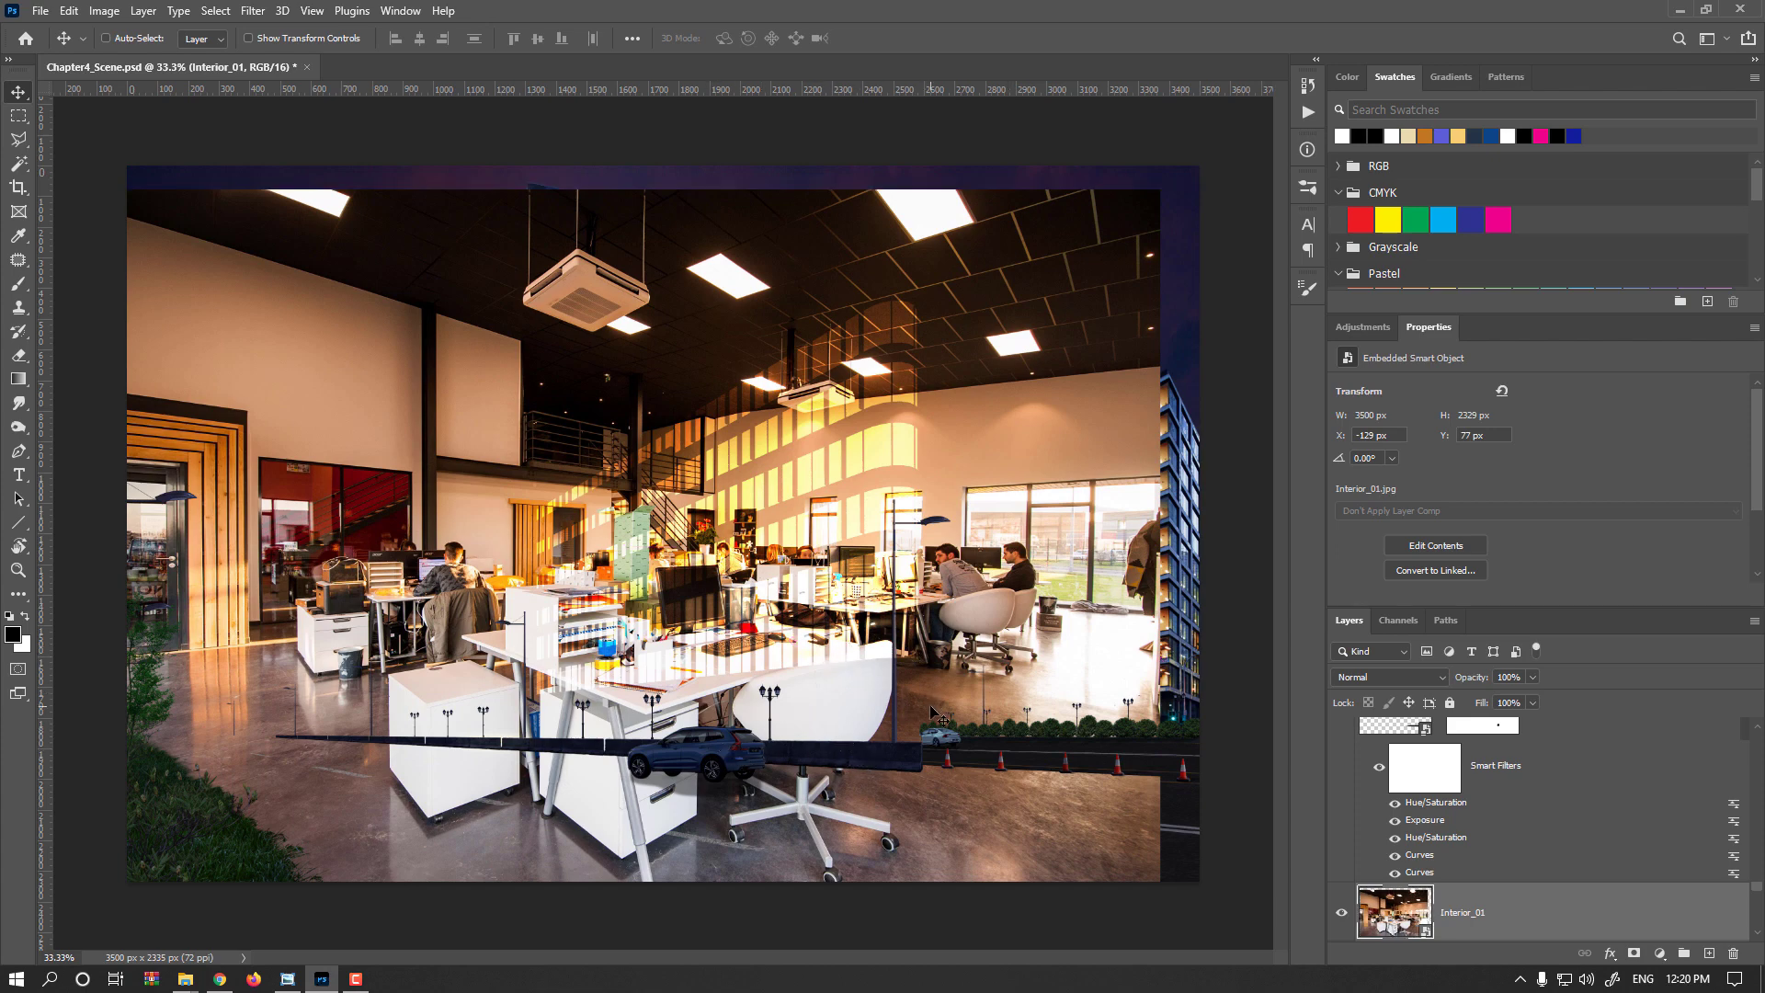
# - Load and clear Layer 18's selection, then show the WireColor pass and make it active
pyautogui.scroll(5, 1438, 827)
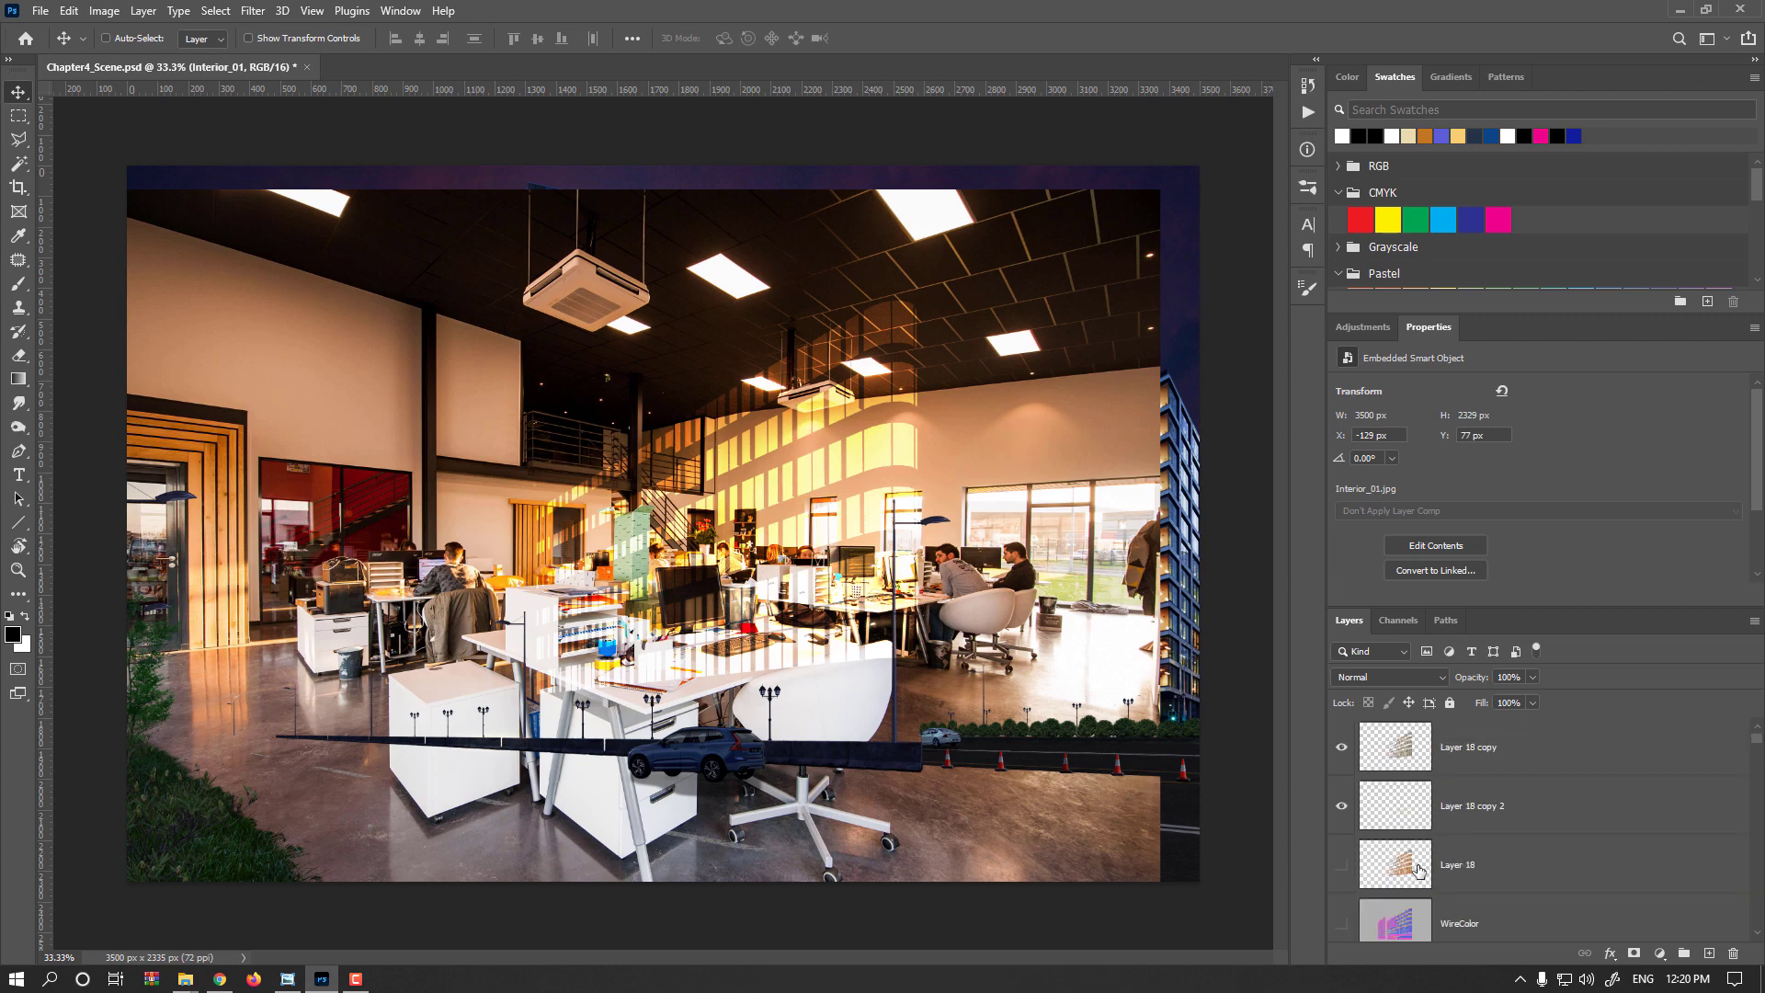
pyautogui.press('ctrl')
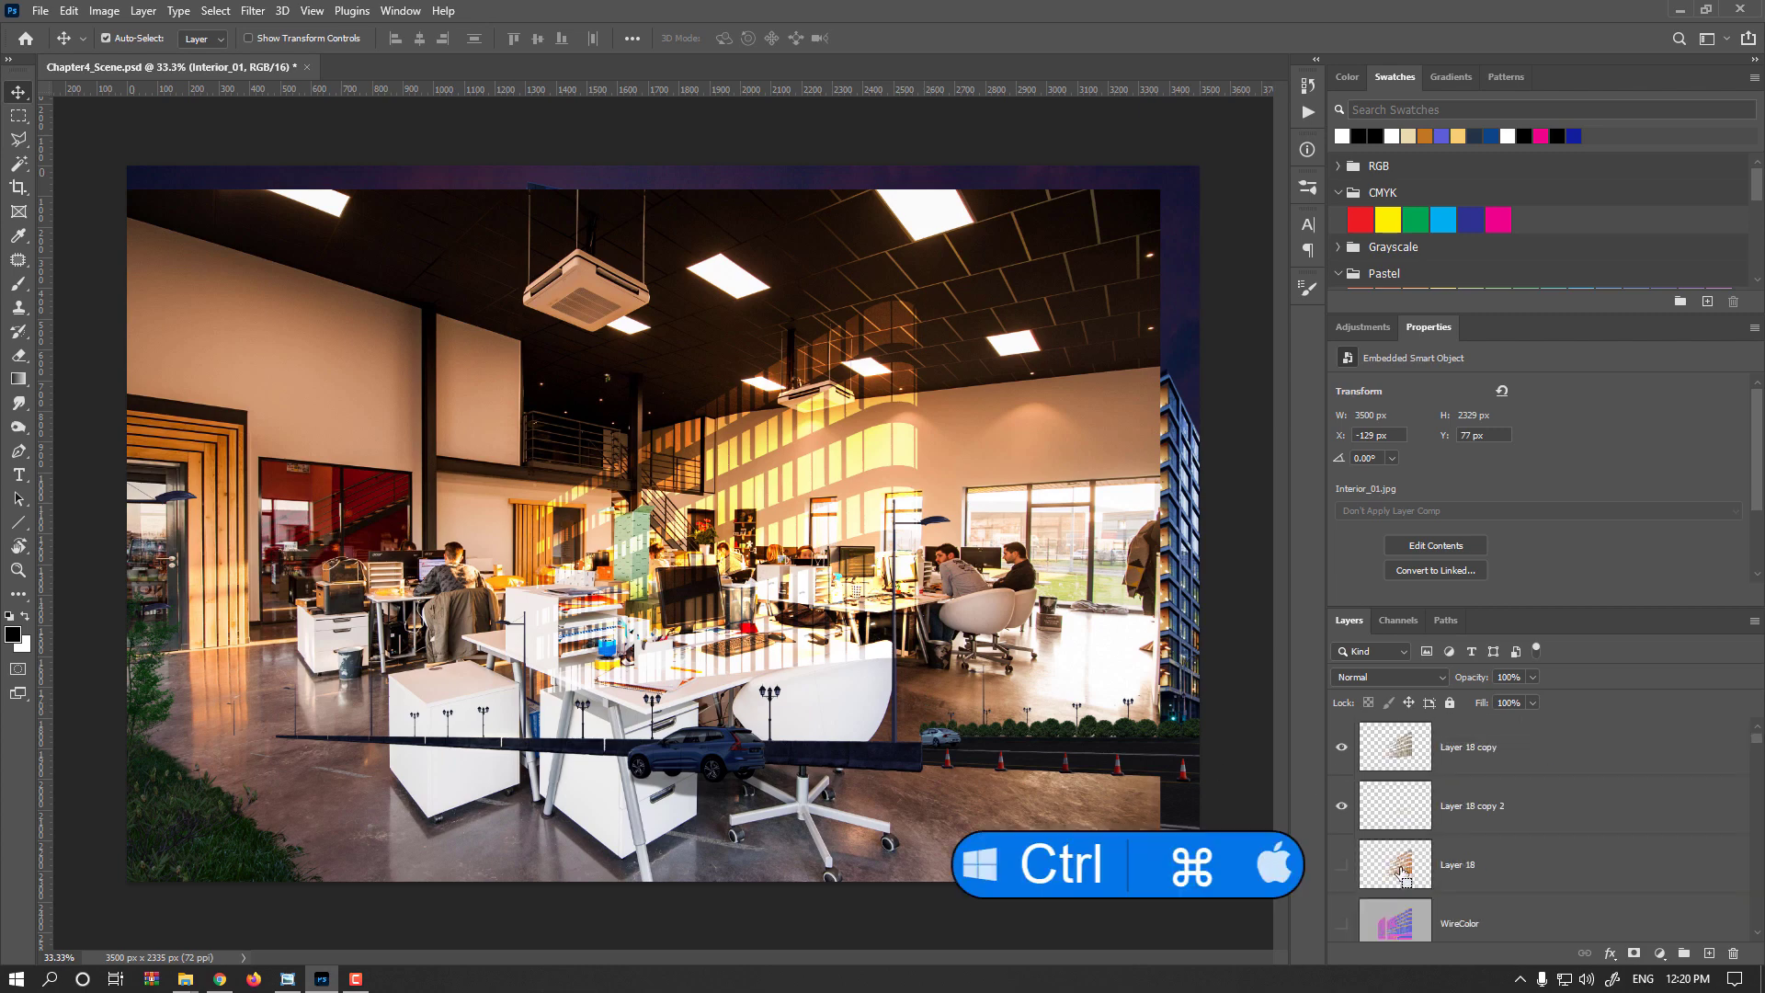
pyautogui.keyDown('ctrl'); pyautogui.click(1404, 869); pyautogui.keyUp('ctrl')
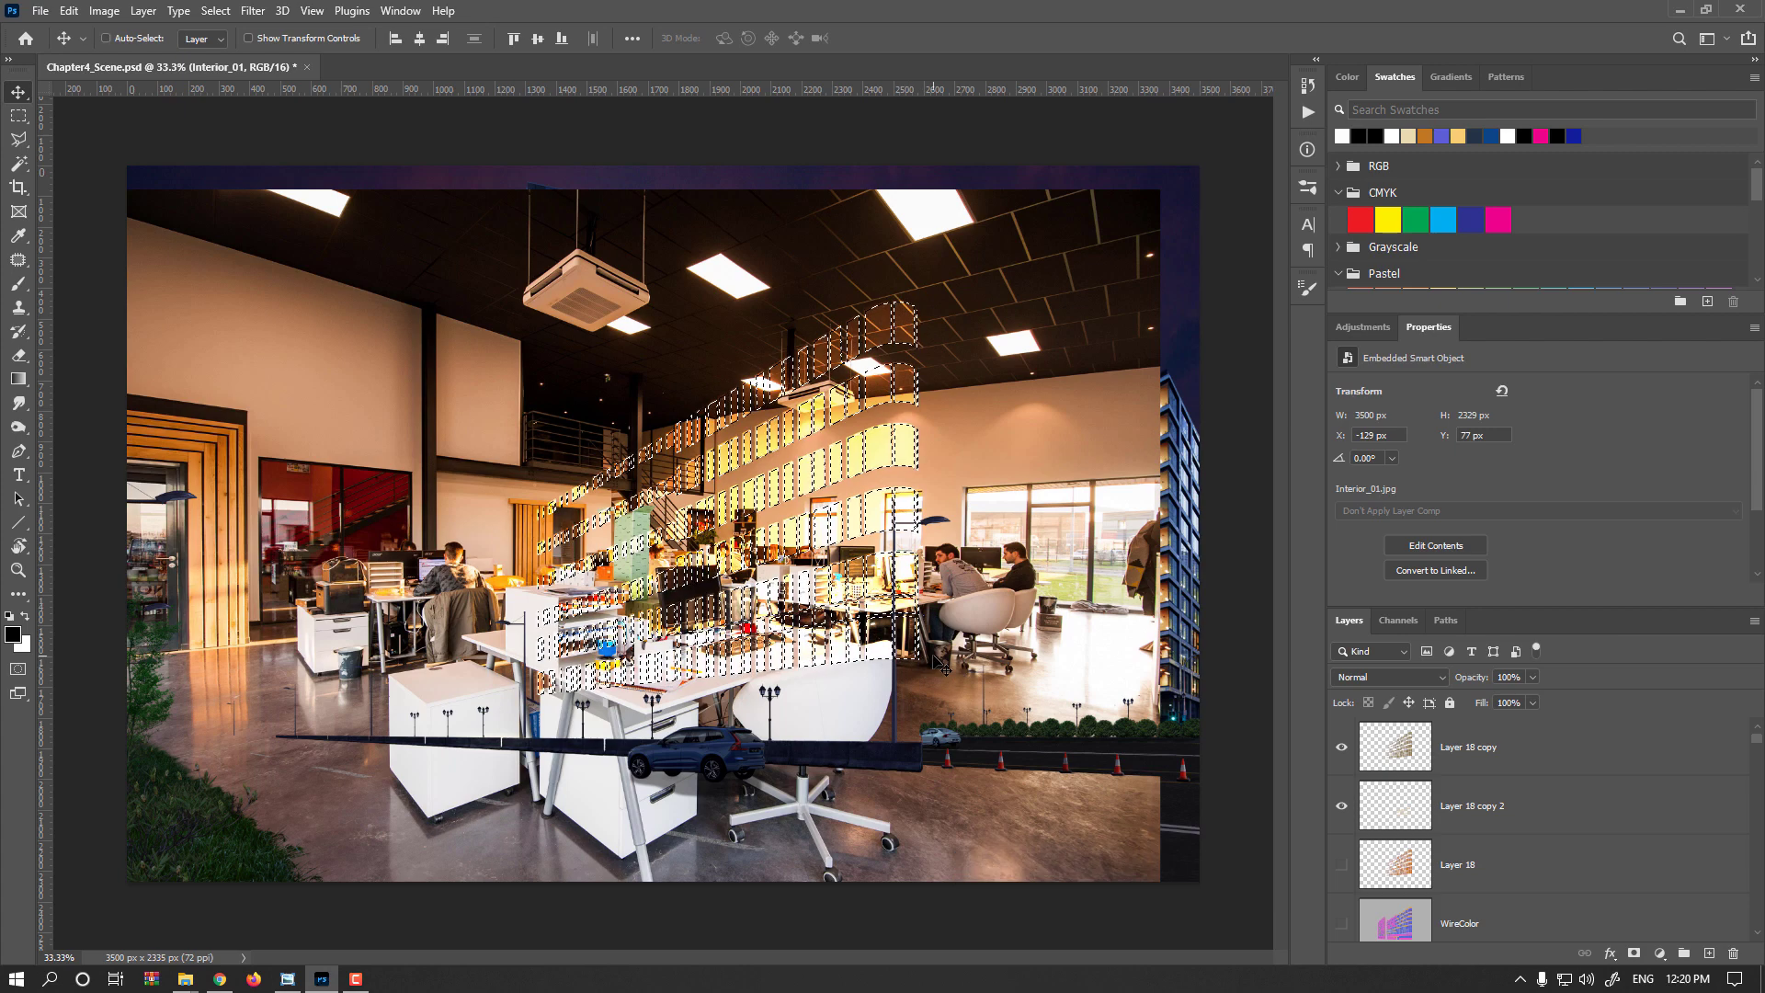
pyautogui.hotkey('ctrl', 'd')
pyautogui.scroll(-1, 1383, 897)
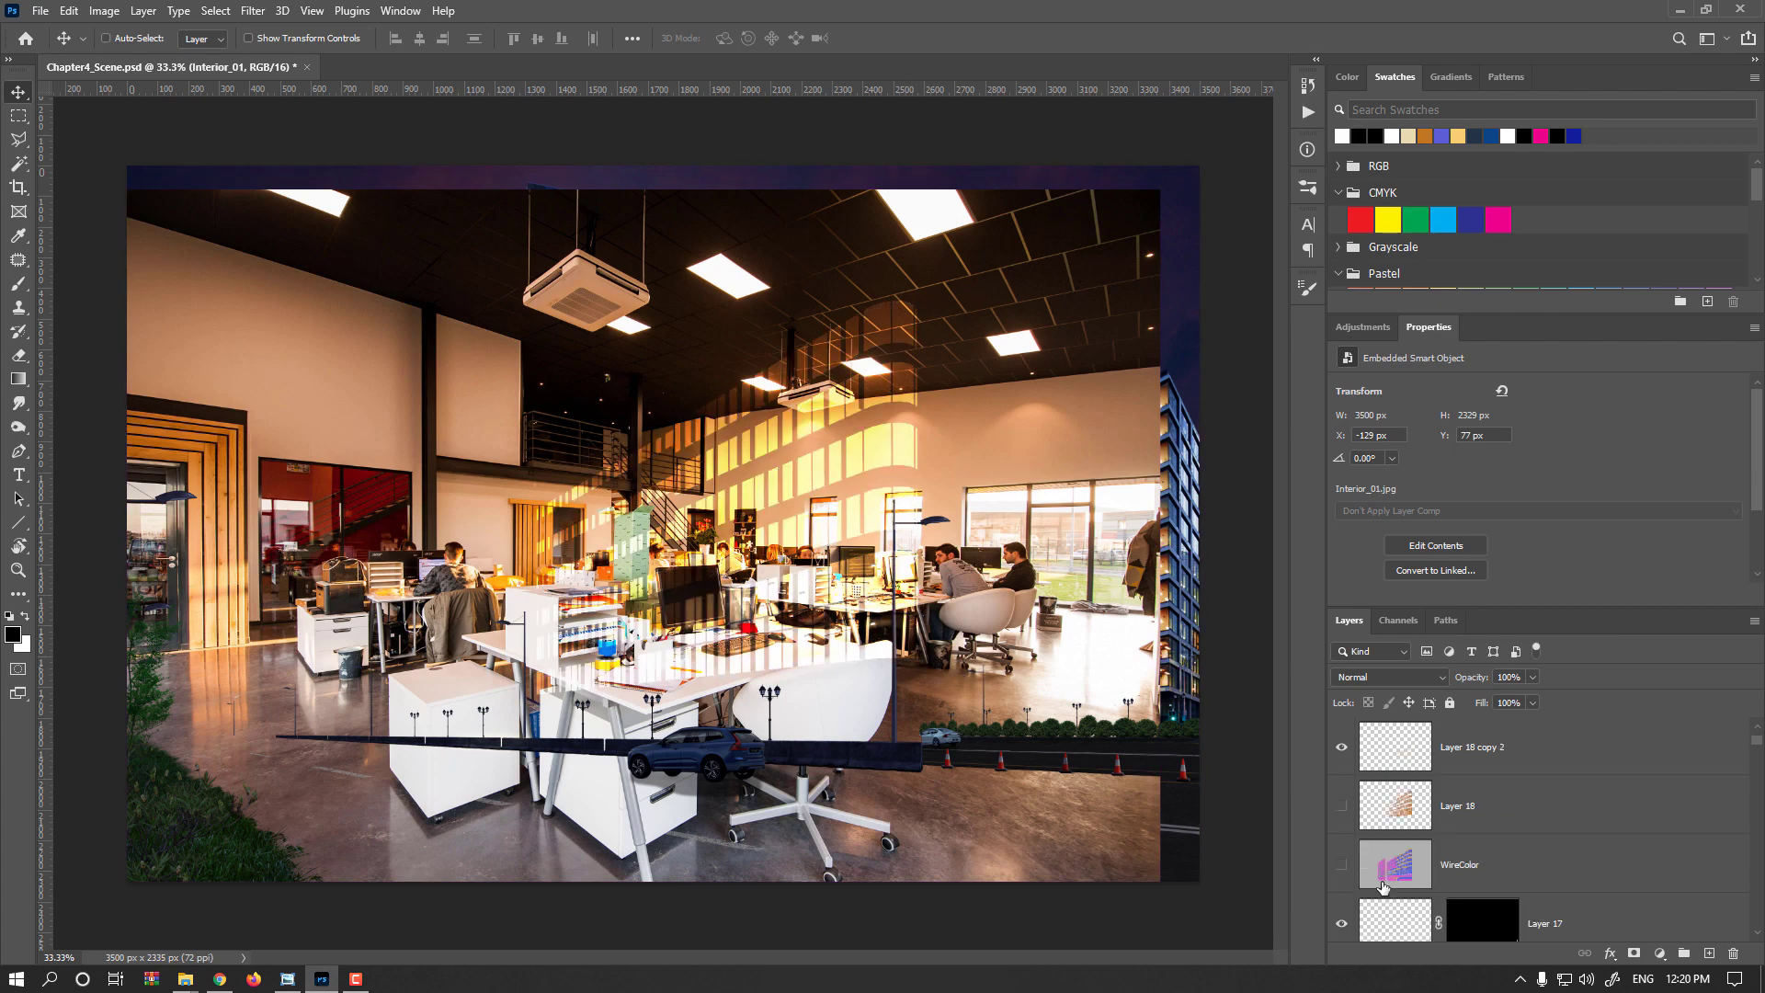
pyautogui.click(1342, 864)
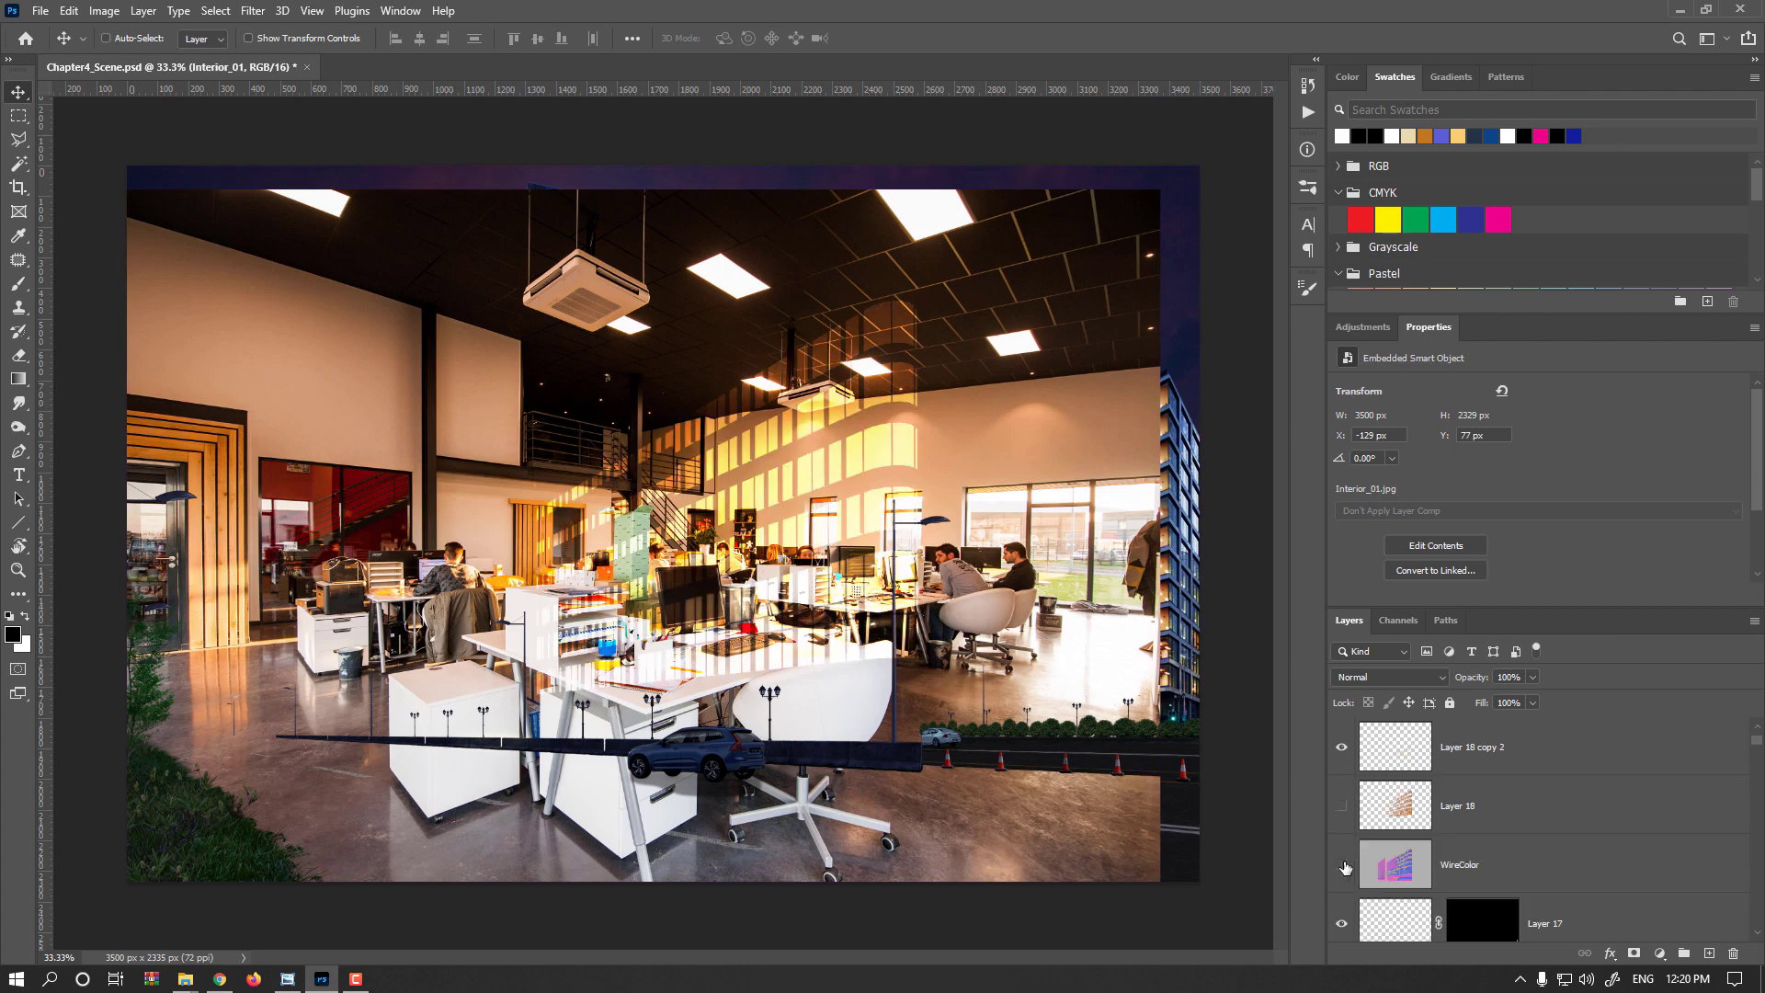
pyautogui.click(1398, 871)
# - Magic Wand-select the 13 blue ground-floor window panes one by one, then hide WireColor
pyautogui.scroll(3, 907, 717)
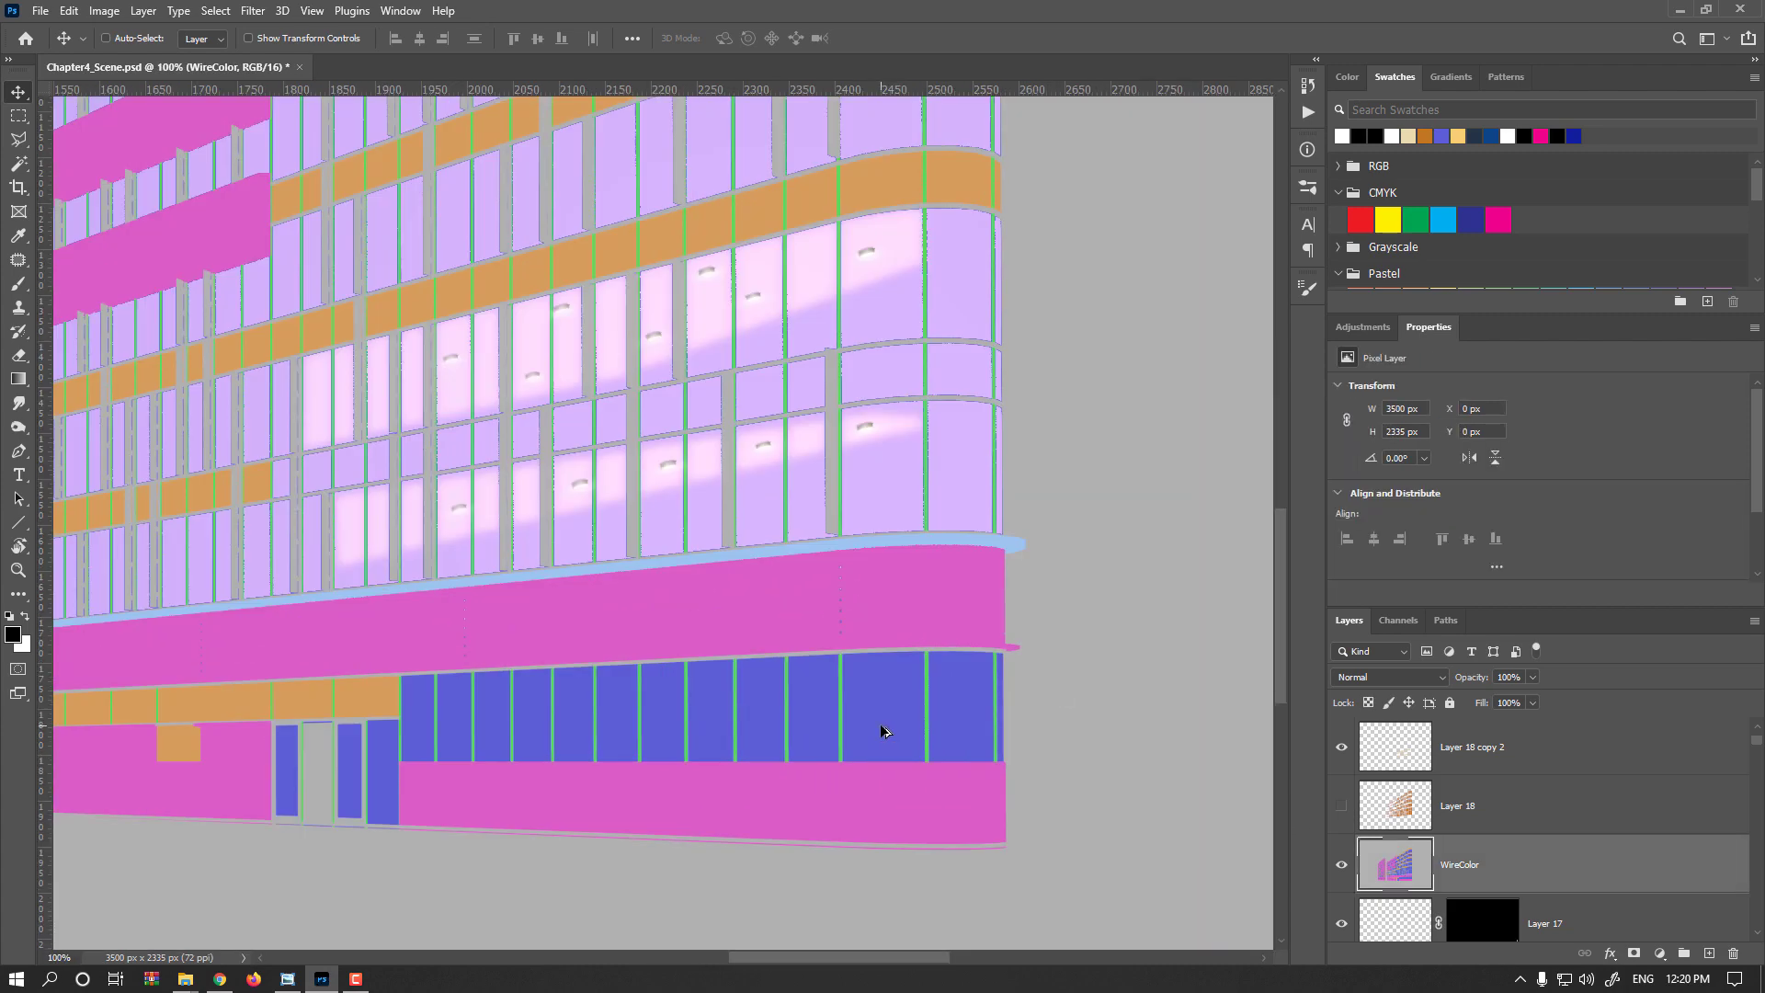
pyautogui.click(19, 166)
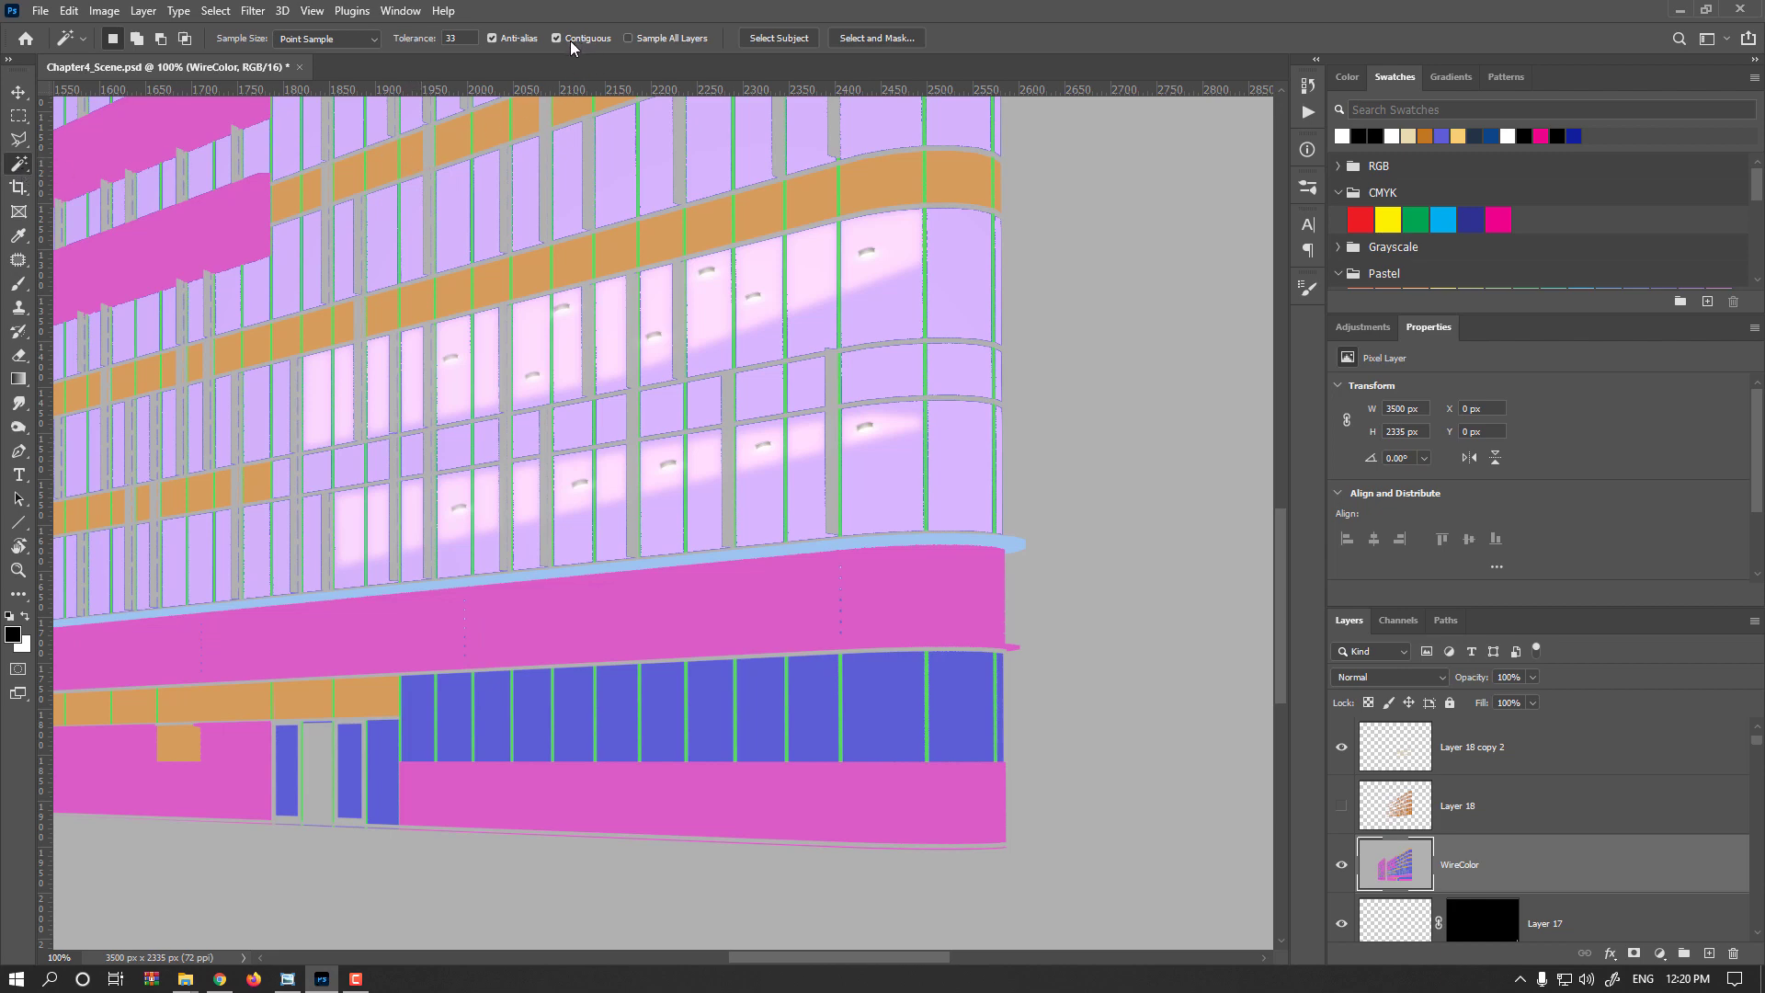
pyautogui.click(1004, 726)
pyautogui.keyDown('shift'); pyautogui.click(977, 720); pyautogui.keyUp('shift')
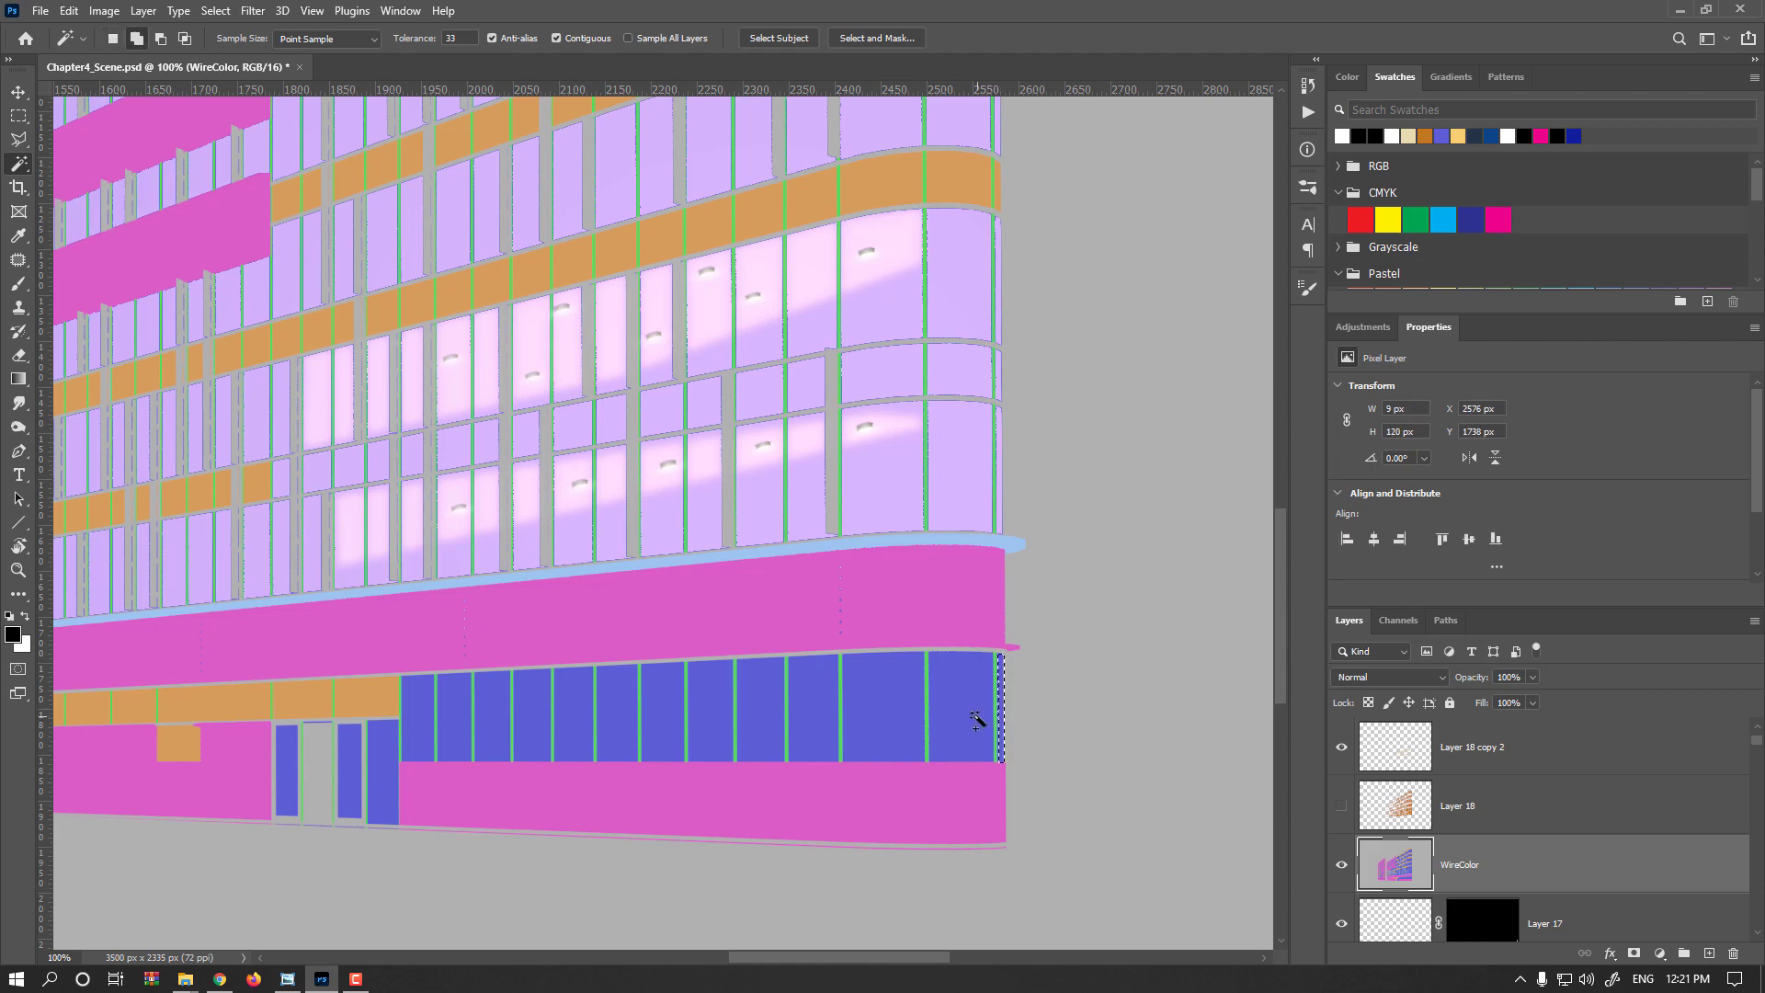
pyautogui.keyDown('shift'); pyautogui.click(911, 714); pyautogui.keyUp('shift')
pyautogui.keyDown('shift'); pyautogui.click(809, 705); pyautogui.keyUp('shift')
pyautogui.keyDown('shift'); pyautogui.click(756, 712); pyautogui.keyUp('shift')
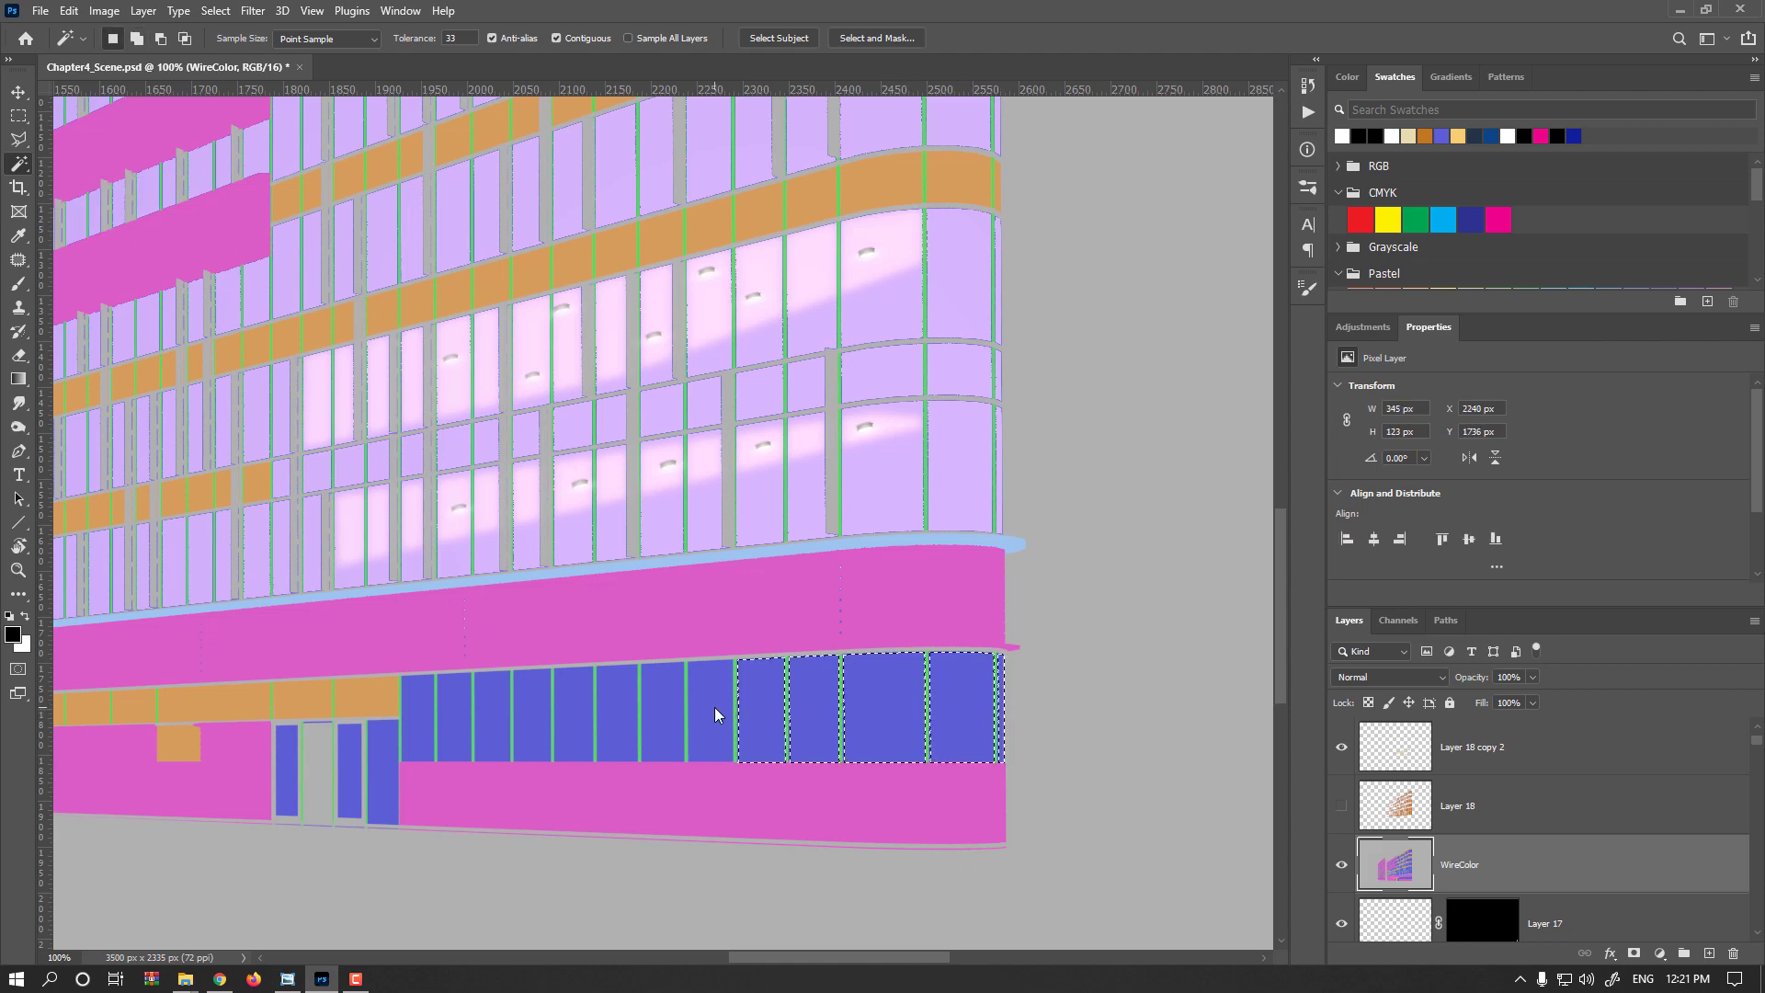
pyautogui.keyDown('shift'); pyautogui.click(713, 713); pyautogui.keyUp('shift')
pyautogui.keyDown('shift'); pyautogui.click(663, 713); pyautogui.keyUp('shift')
pyautogui.keyDown('shift'); pyautogui.click(619, 714); pyautogui.keyUp('shift')
pyautogui.keyDown('shift'); pyautogui.click(575, 715); pyautogui.keyUp('shift')
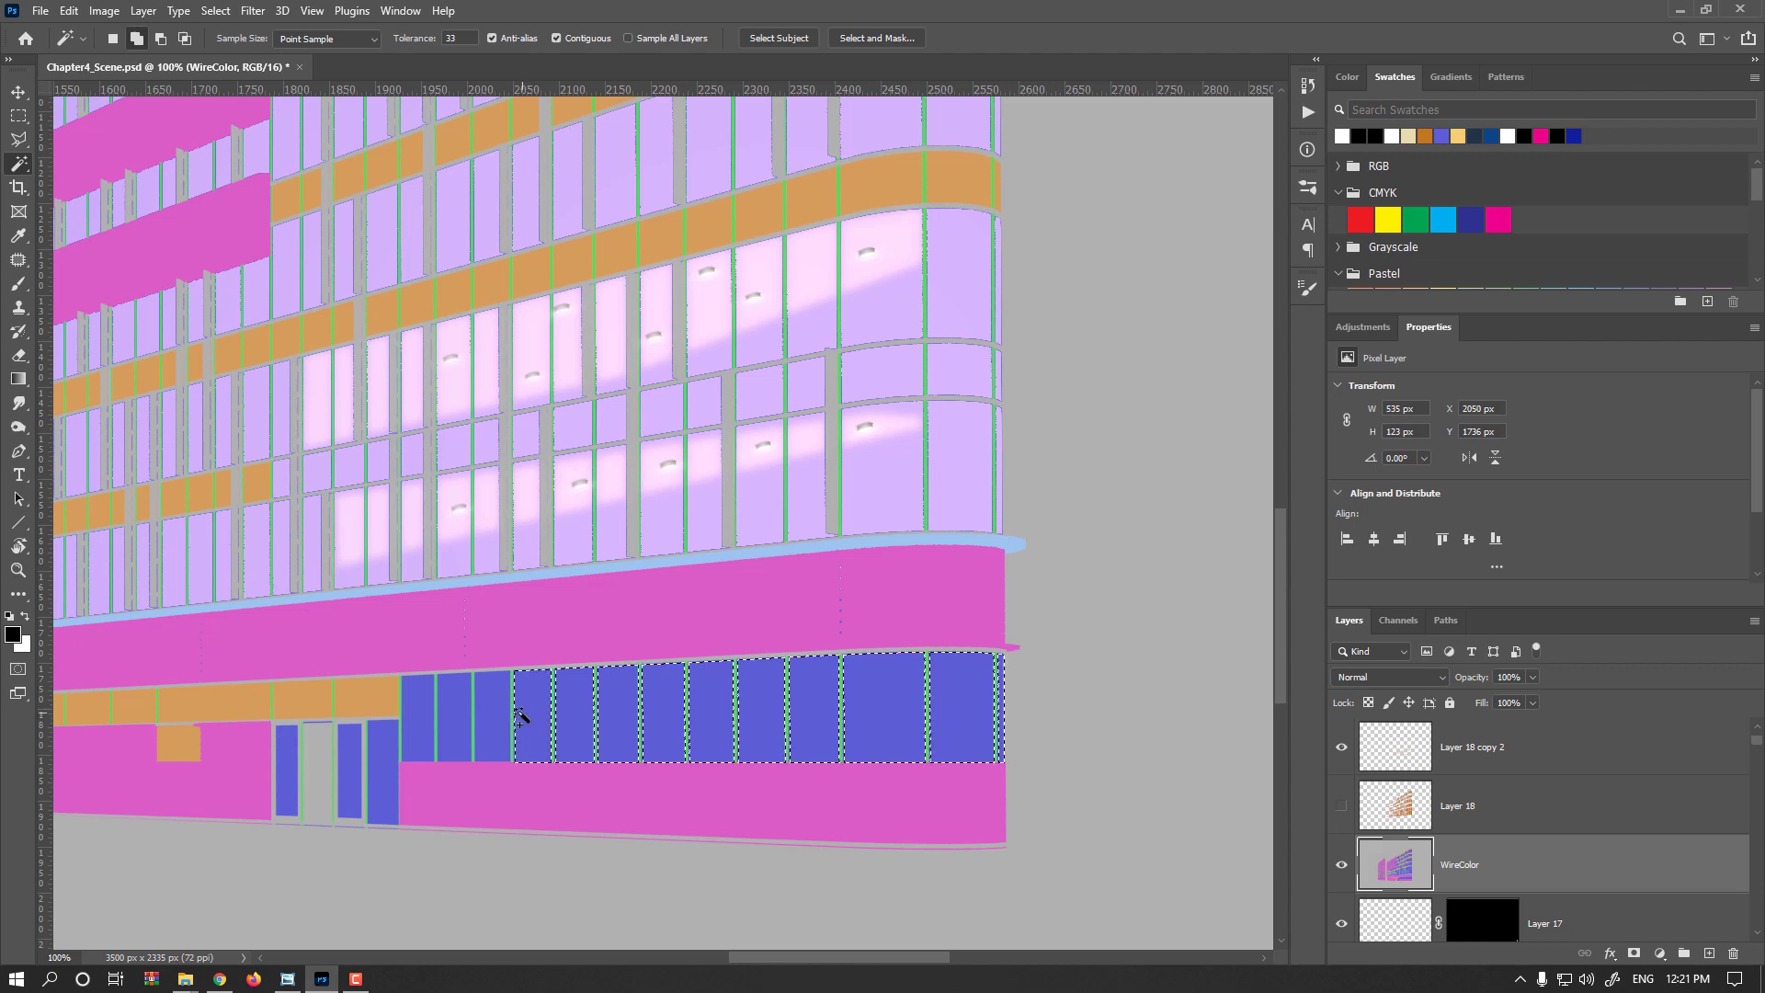
pyautogui.keyDown('shift'); pyautogui.click(514, 714); pyautogui.keyUp('shift')
pyautogui.keyDown('shift'); pyautogui.click(487, 714); pyautogui.keyUp('shift')
pyautogui.keyDown('shift'); pyautogui.click(460, 714); pyautogui.keyUp('shift')
pyautogui.keyDown('shift'); pyautogui.click(432, 717); pyautogui.keyUp('shift')
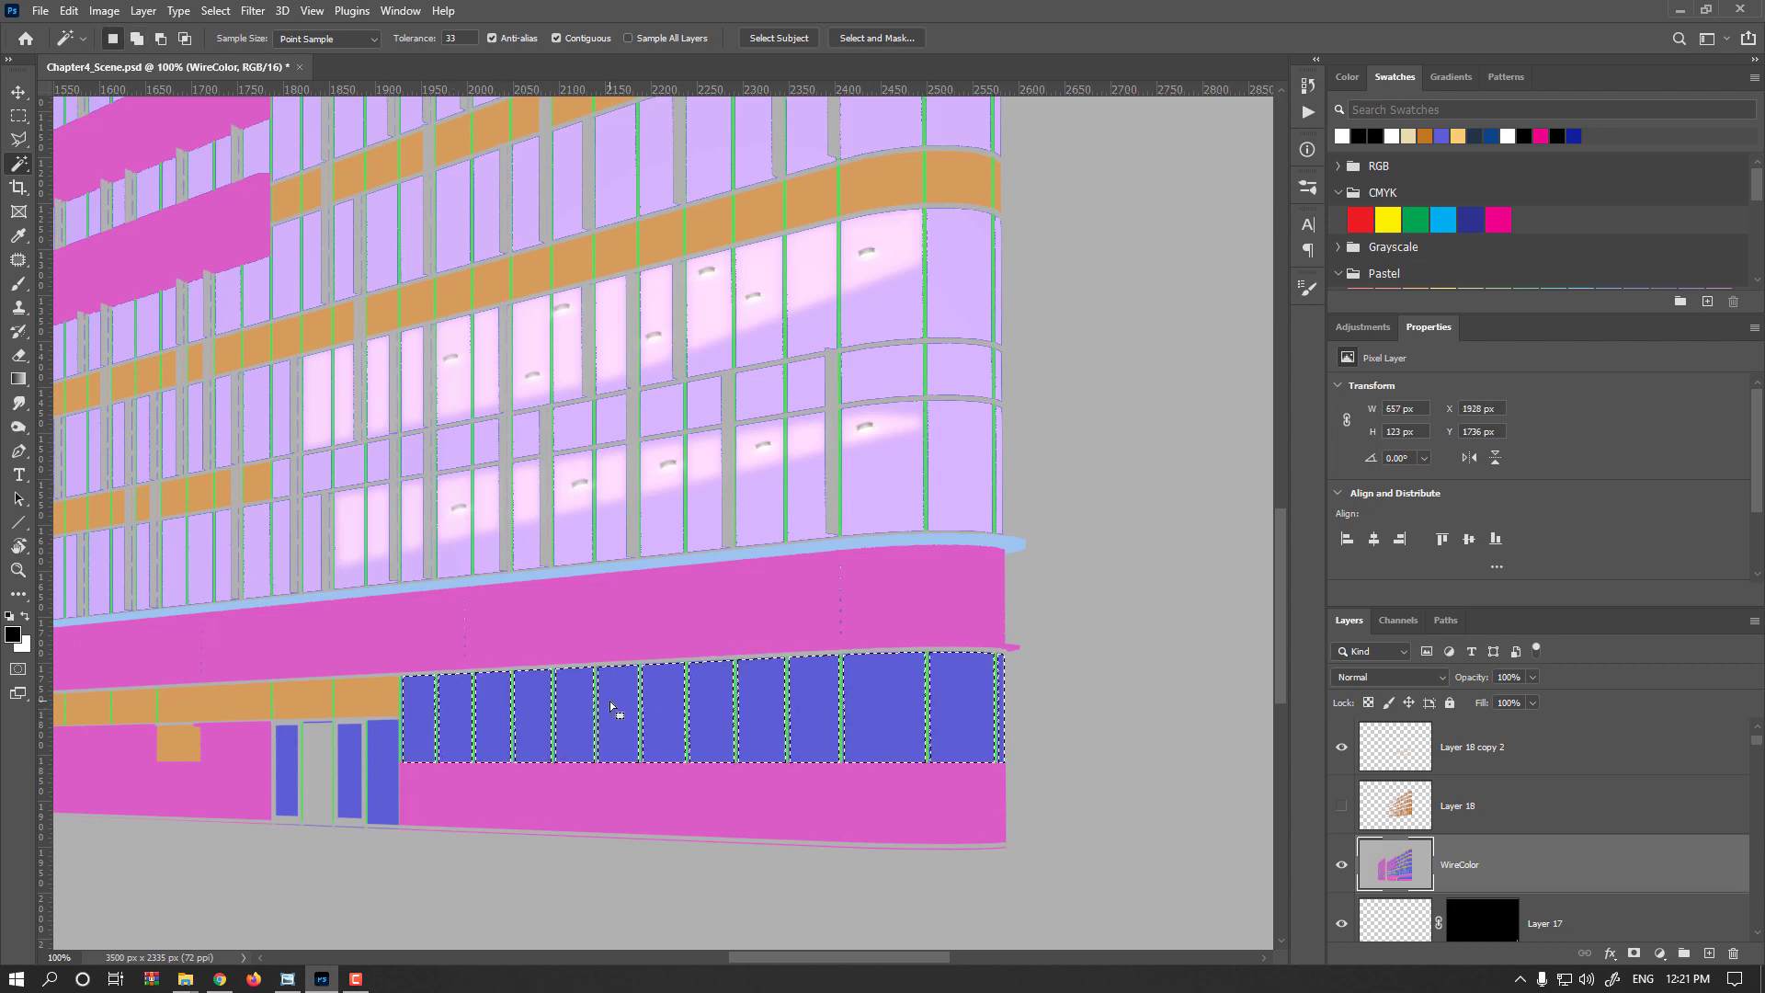
pyautogui.click(1344, 868)
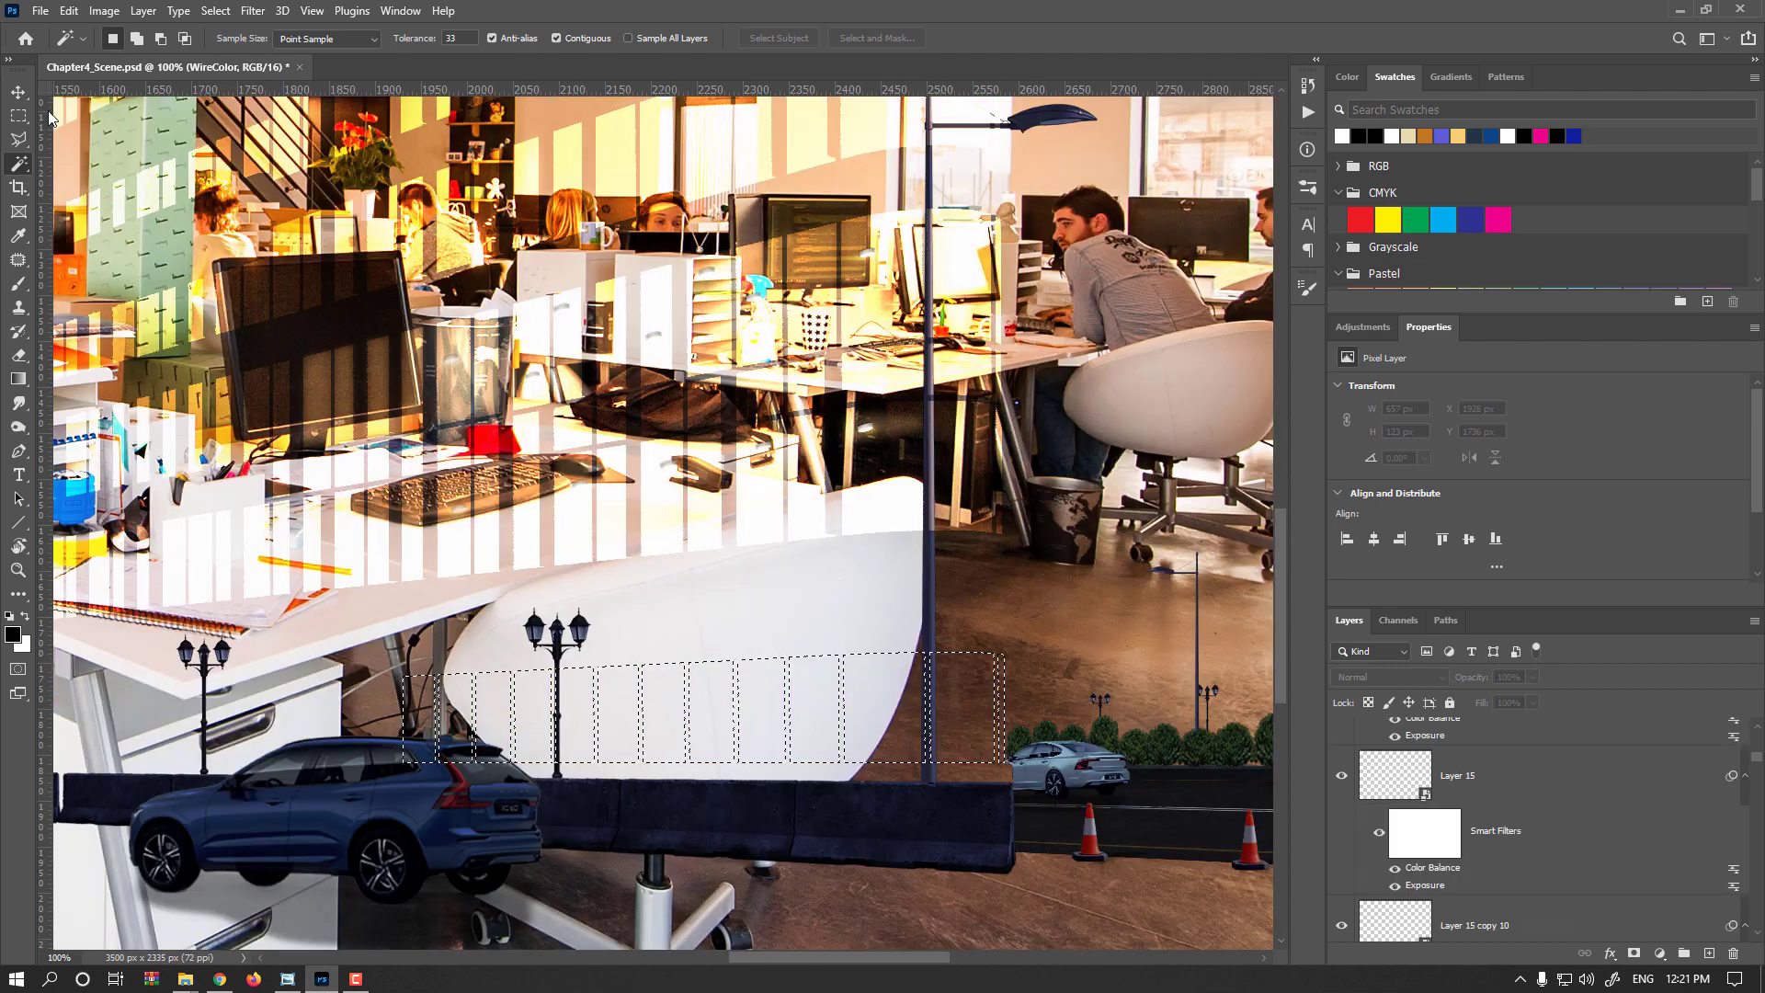
# - Select the Interior_01 layer, mask it to the window selection, and target its image thumbnail
pyautogui.press('v')
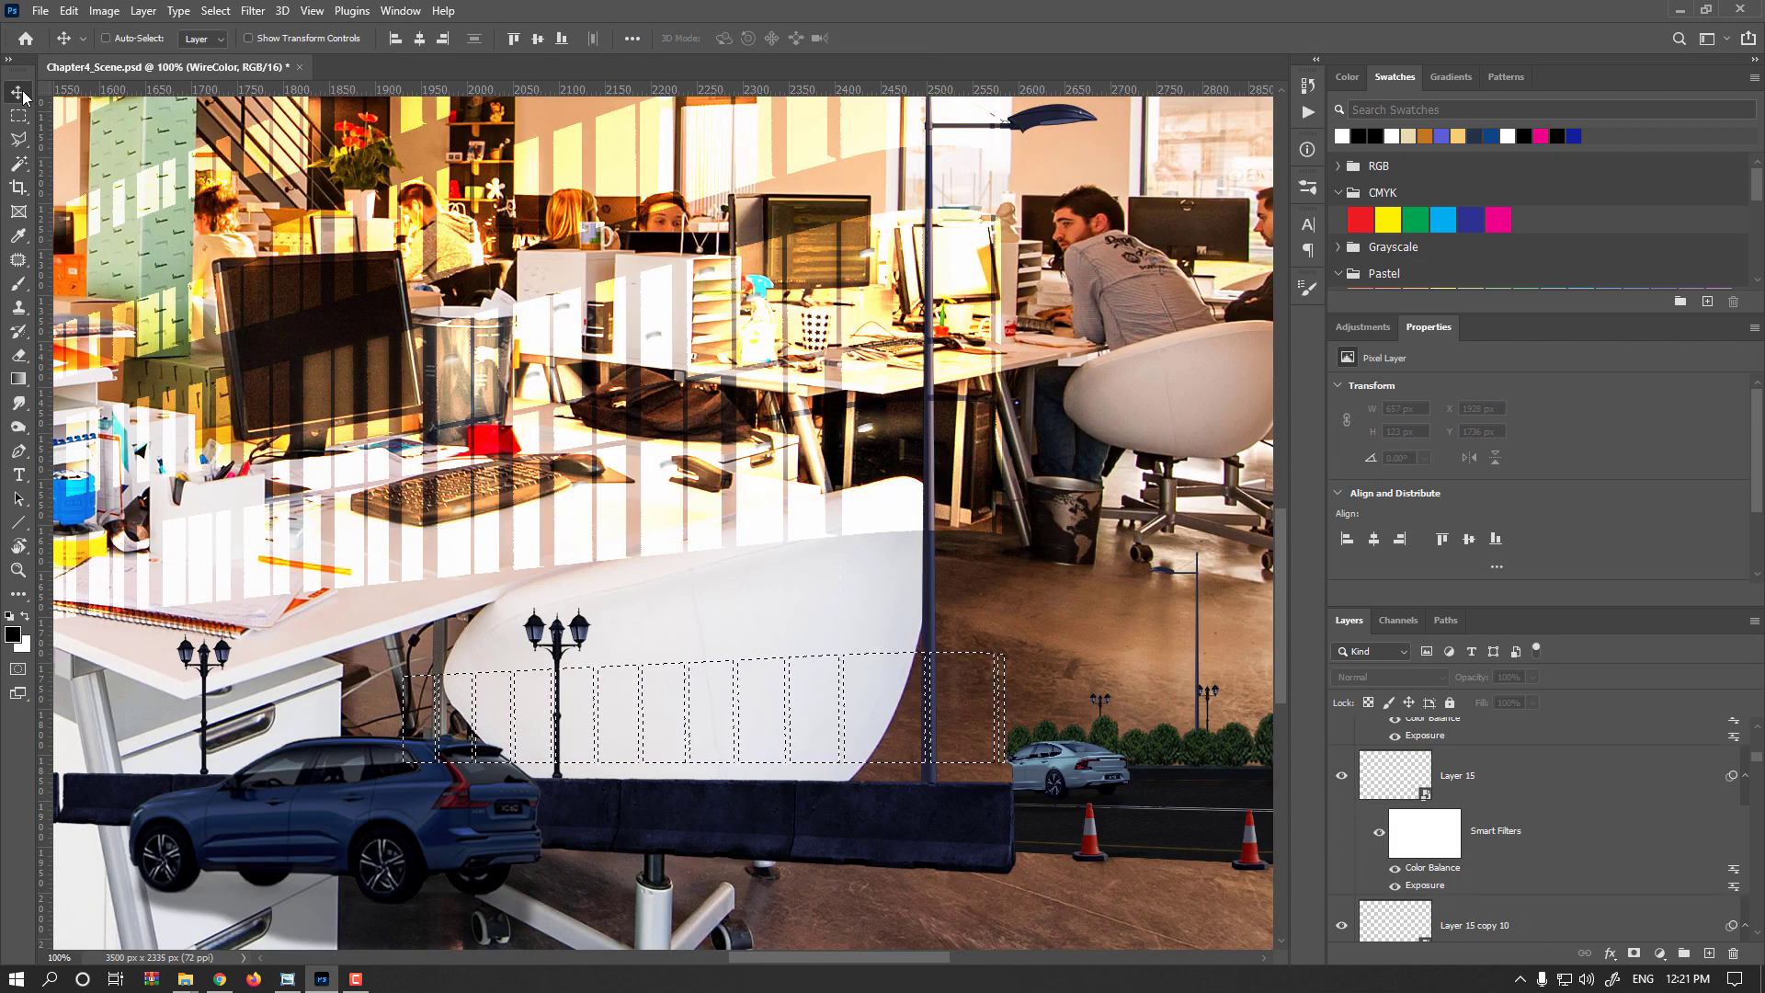
pyautogui.rightClick(787, 371)
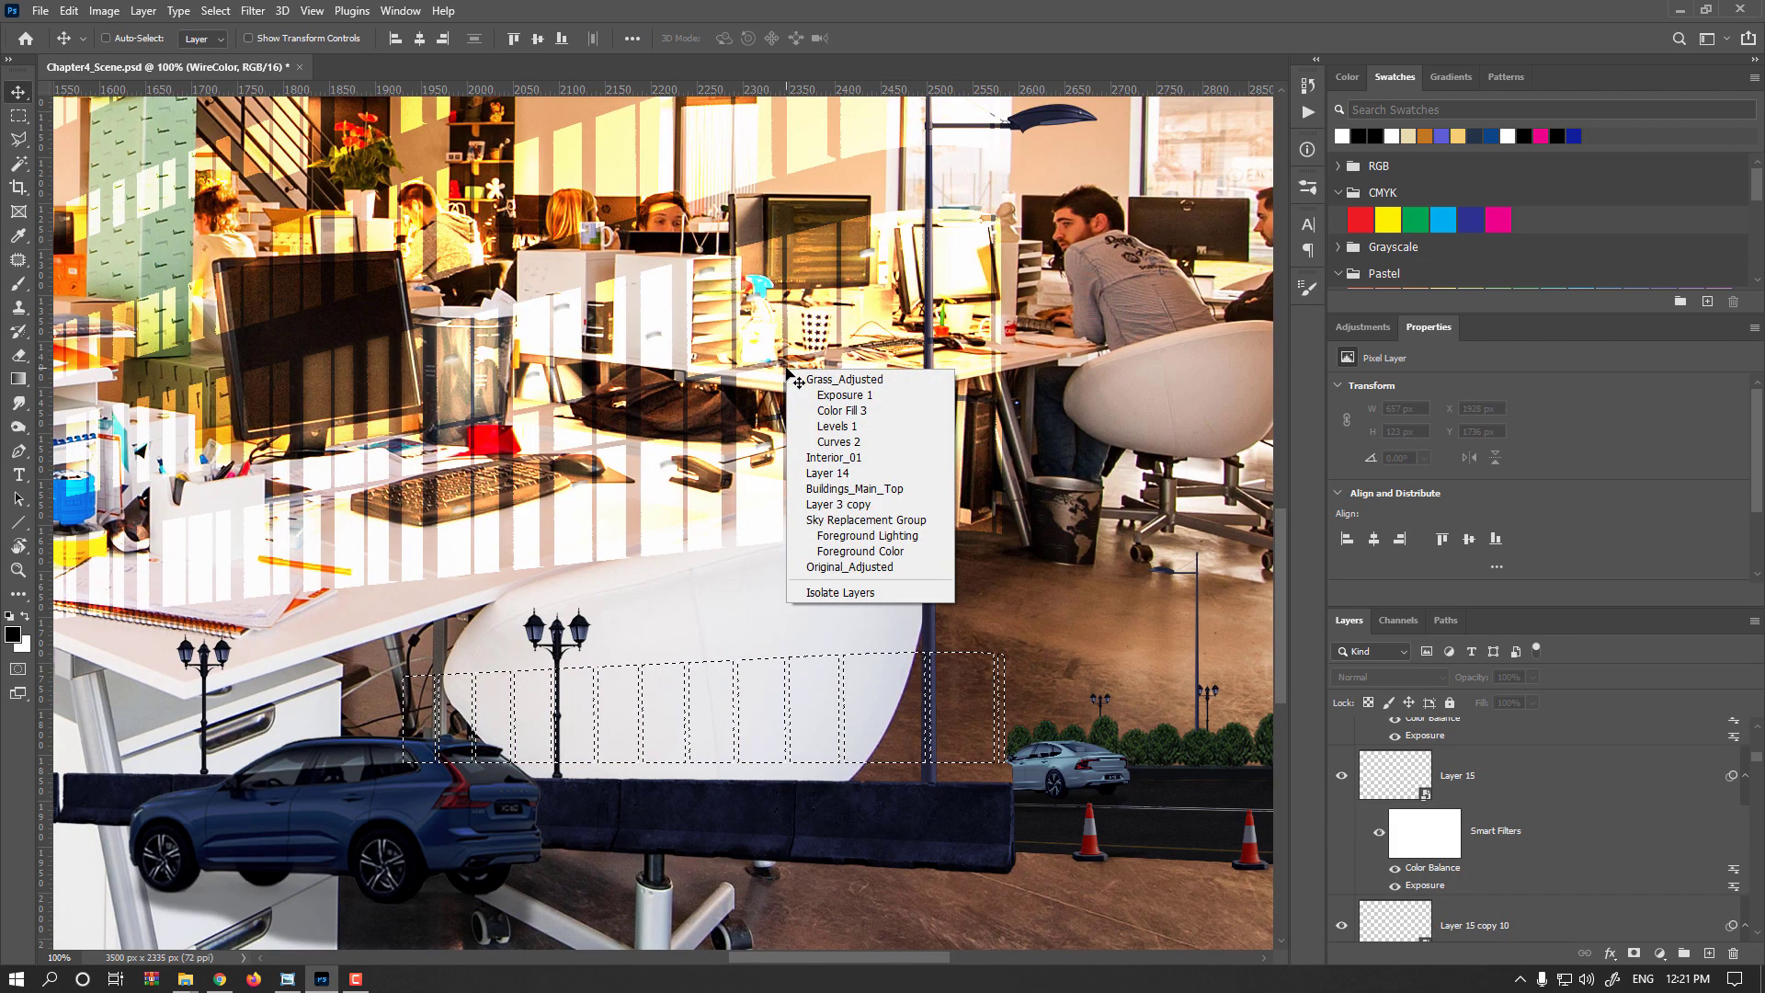
pyautogui.click(878, 457)
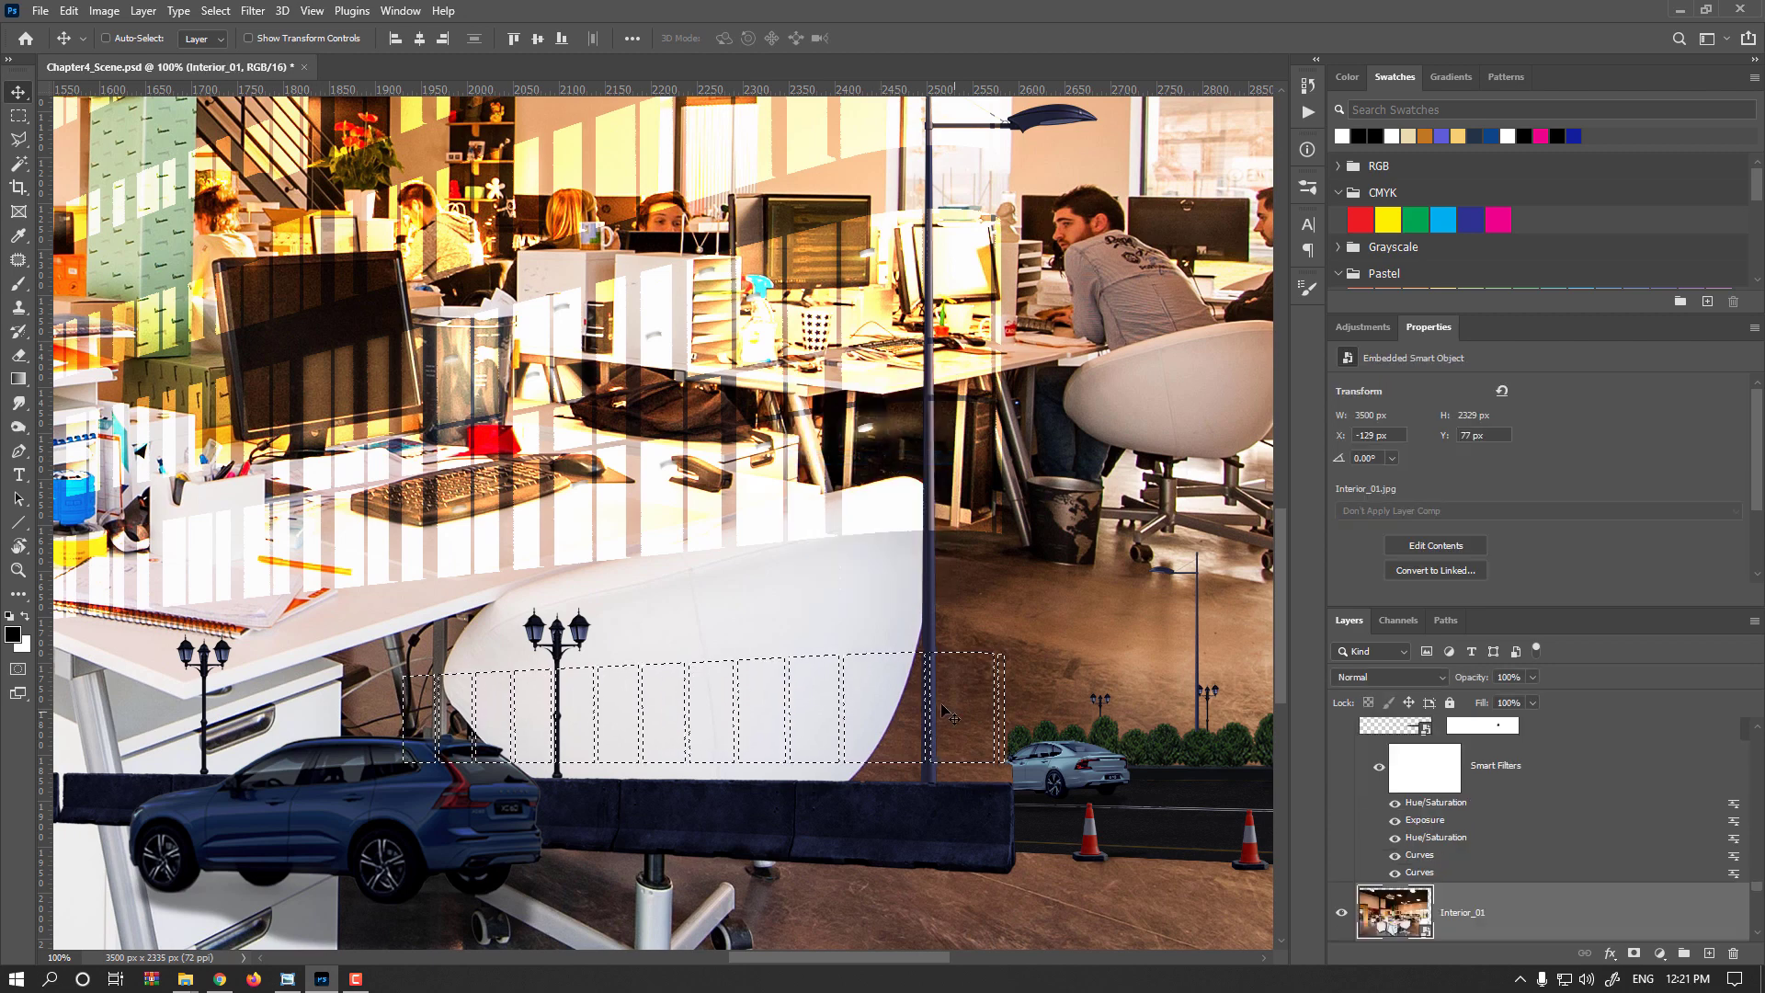
pyautogui.scroll(-2, 1573, 890)
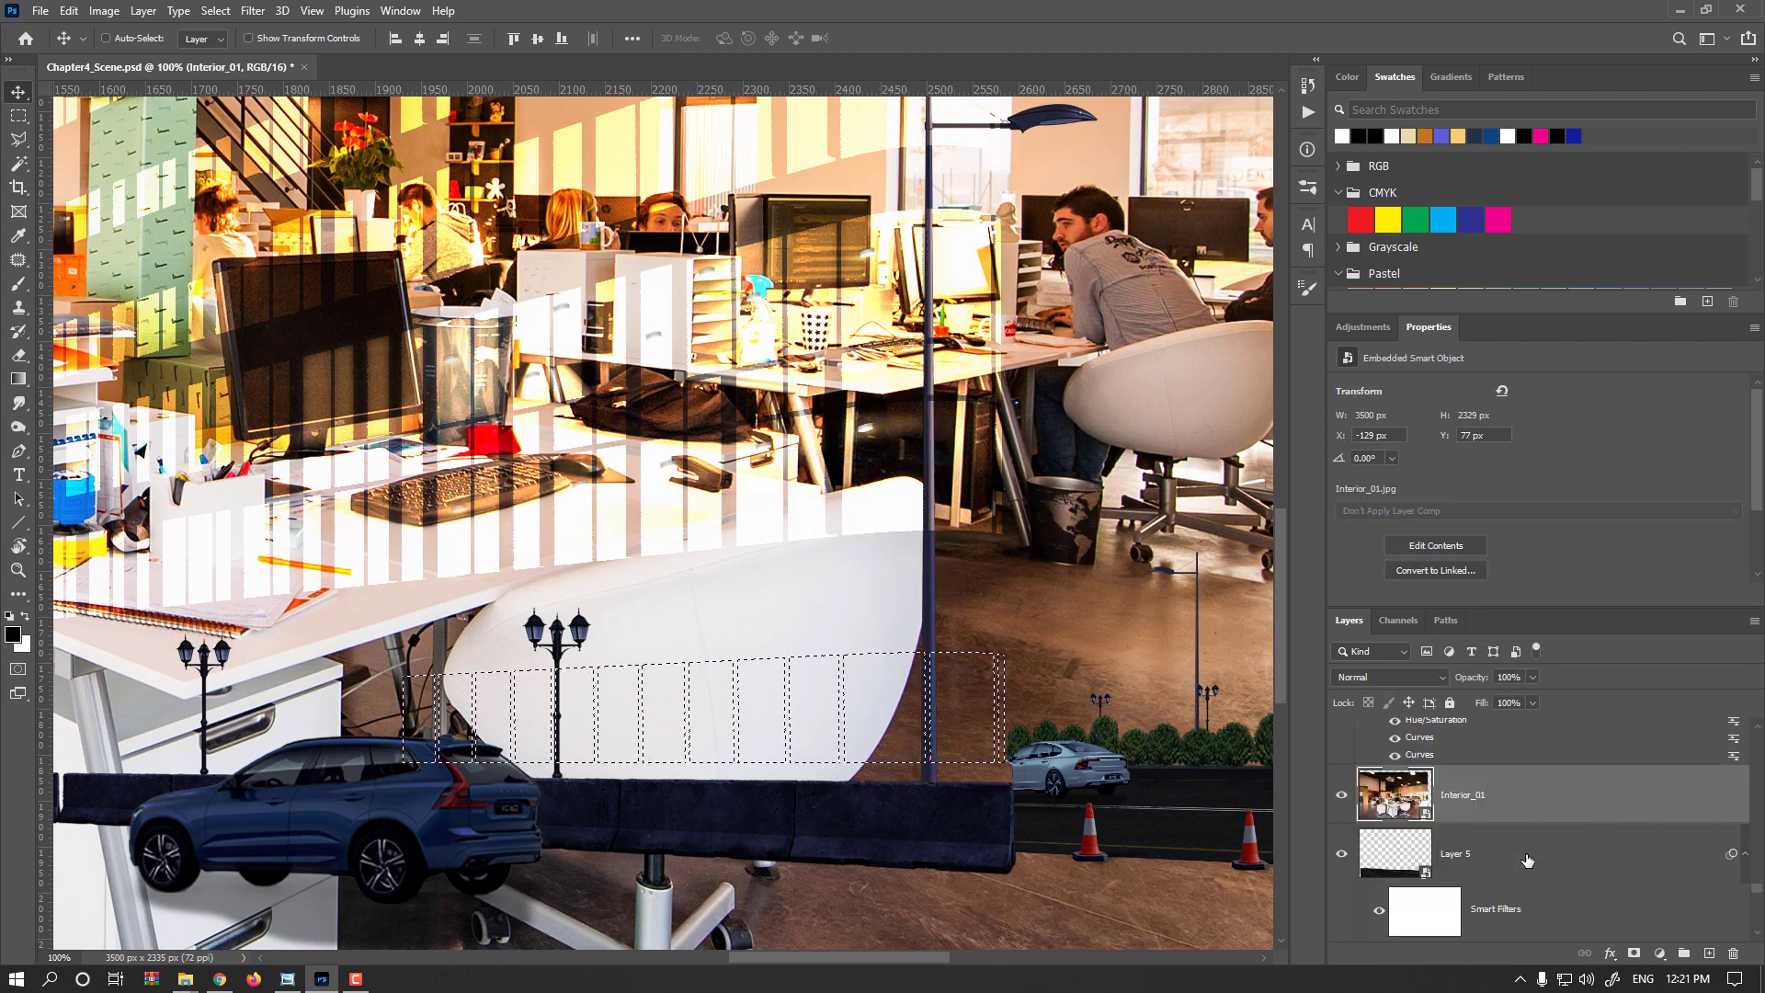
pyautogui.click(1634, 954)
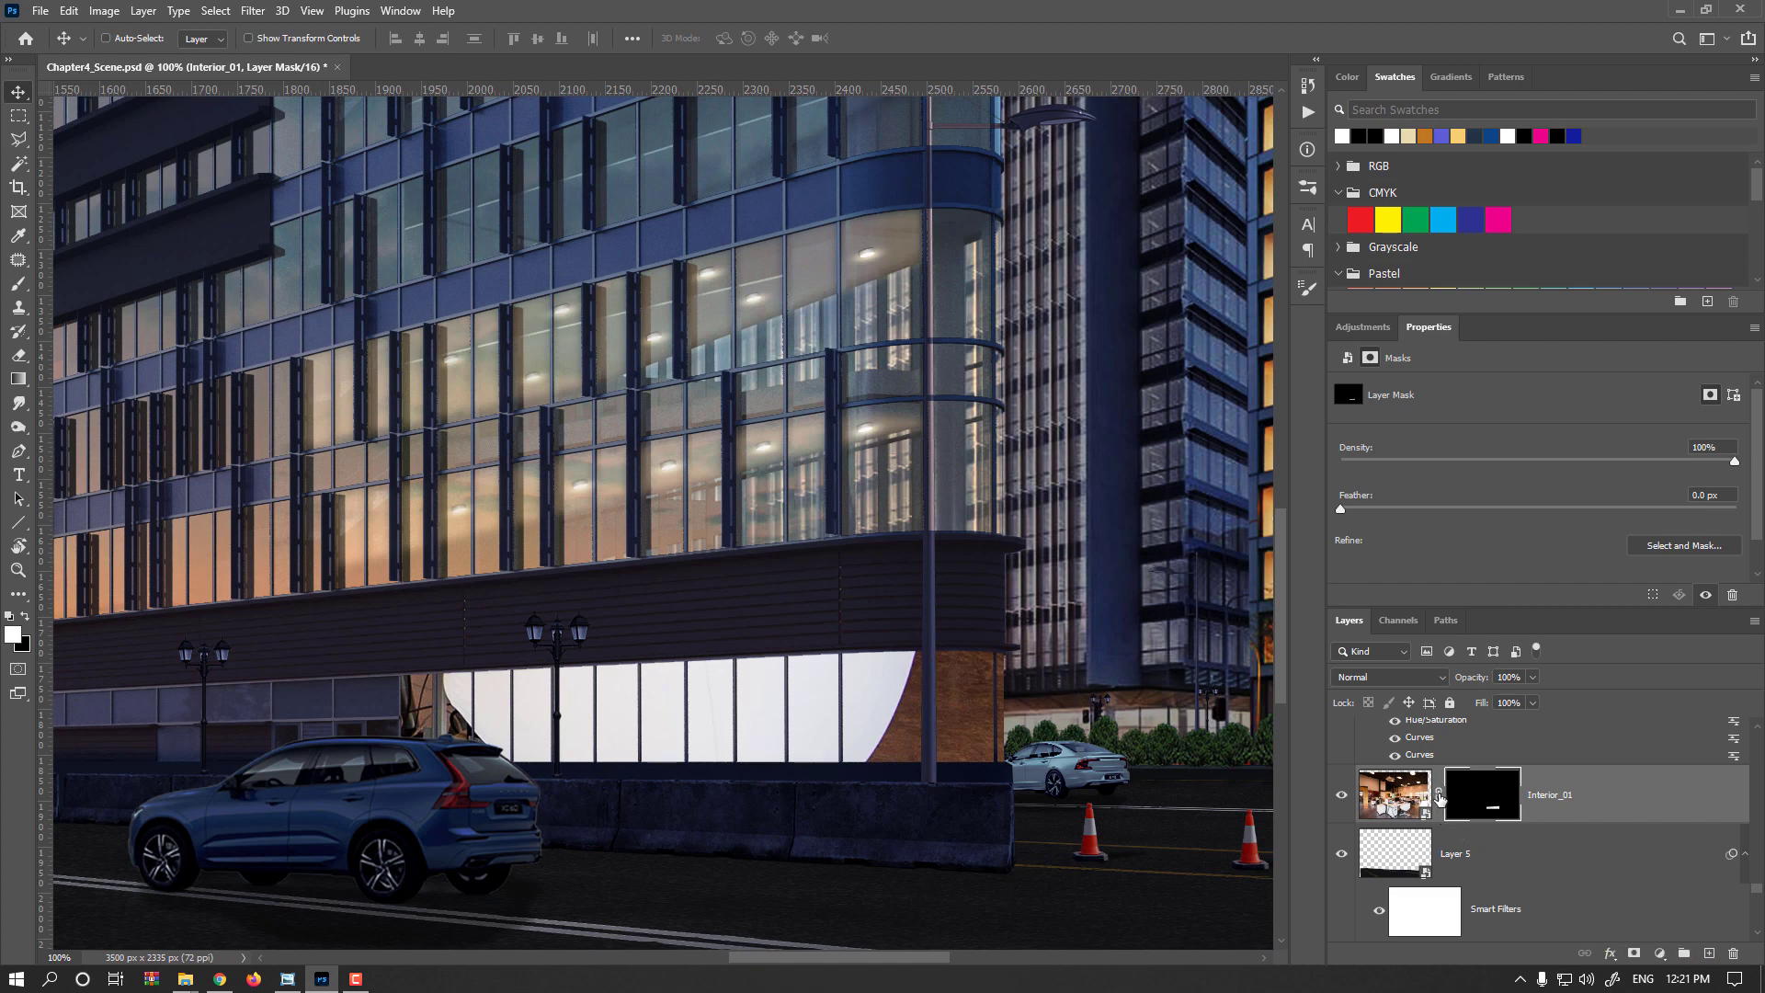
pyautogui.click(1393, 797)
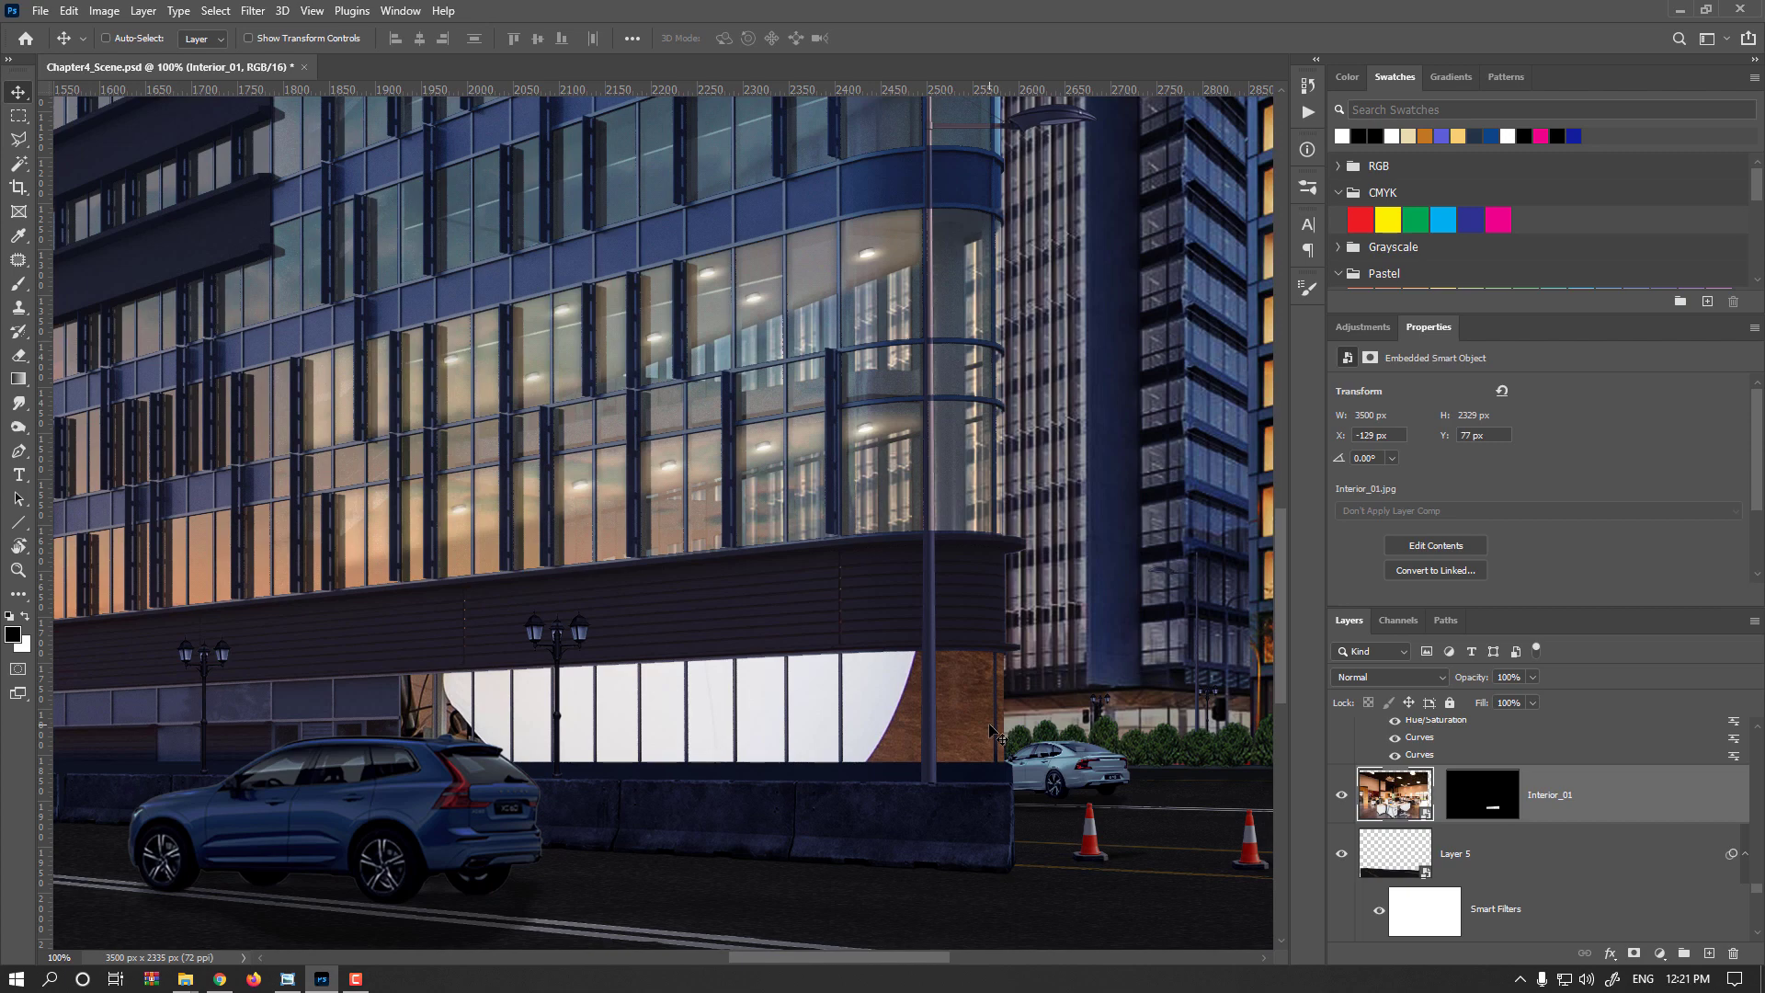
# - Free-transform Interior_01, shrinking it down and moving it over the ground-floor storefront windows
pyautogui.hotkey('ctrl', 't')
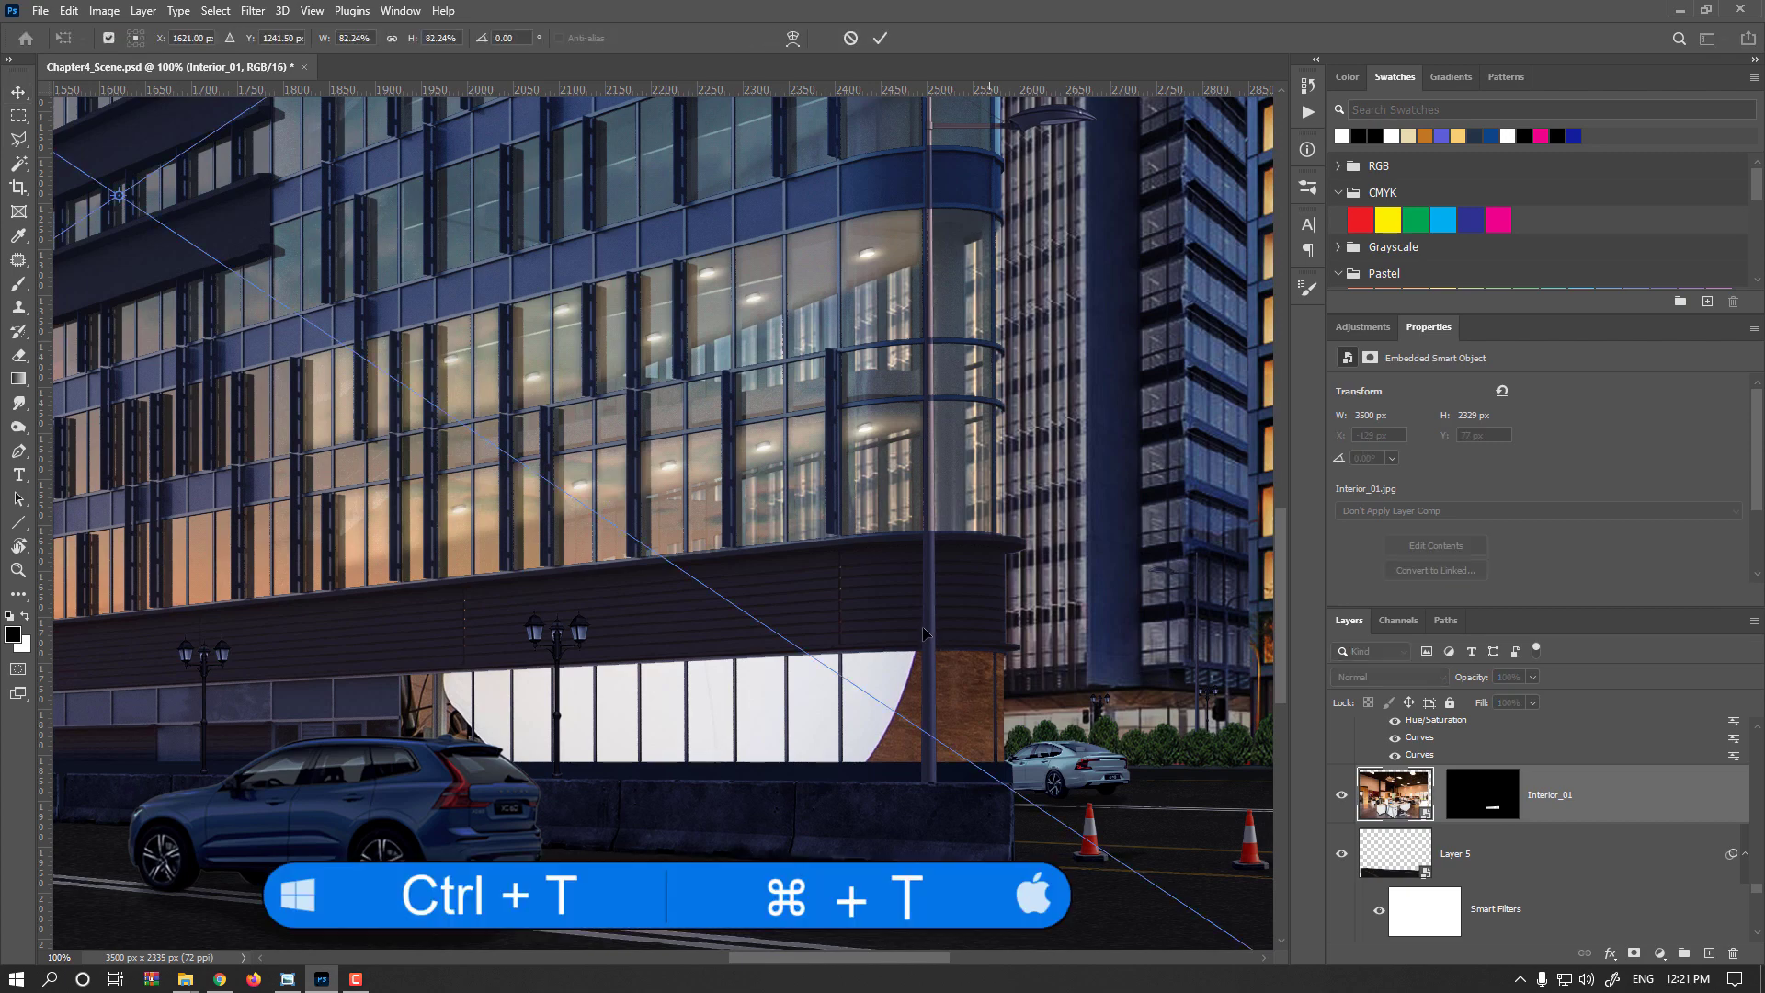
pyautogui.hotkey('ctrl', '0')
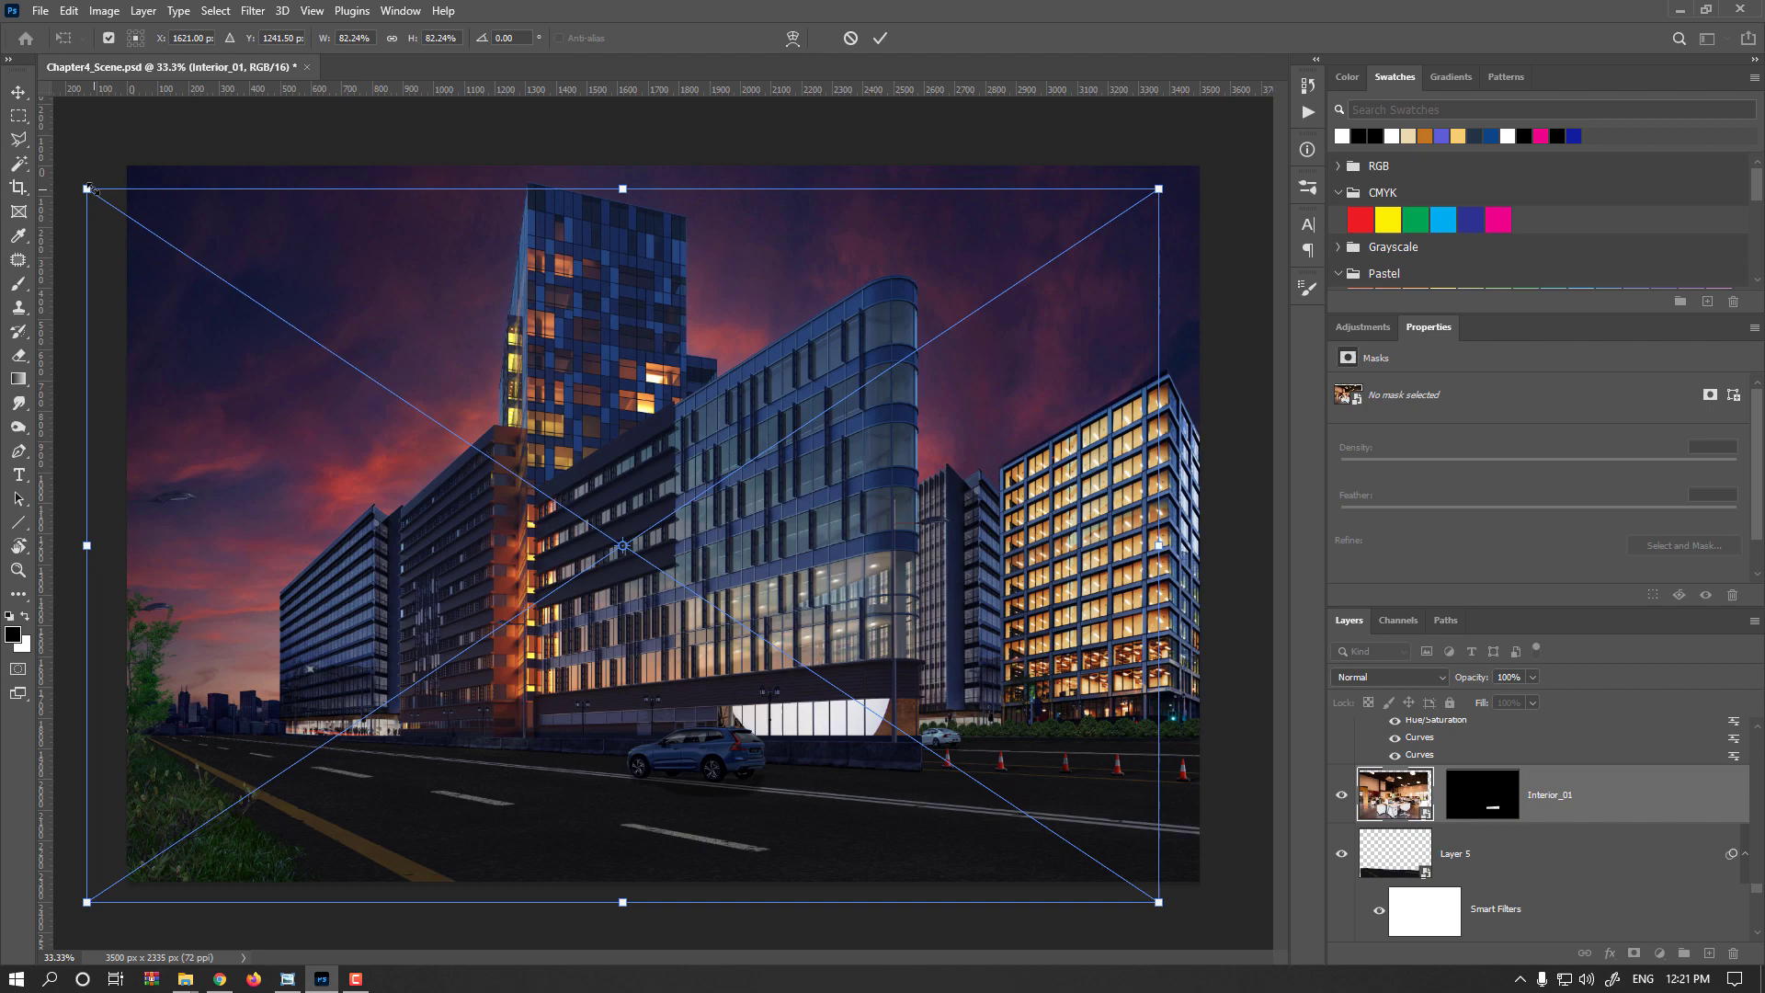
pyautogui.moveTo(92, 188); pyautogui.dragTo(751, 670)
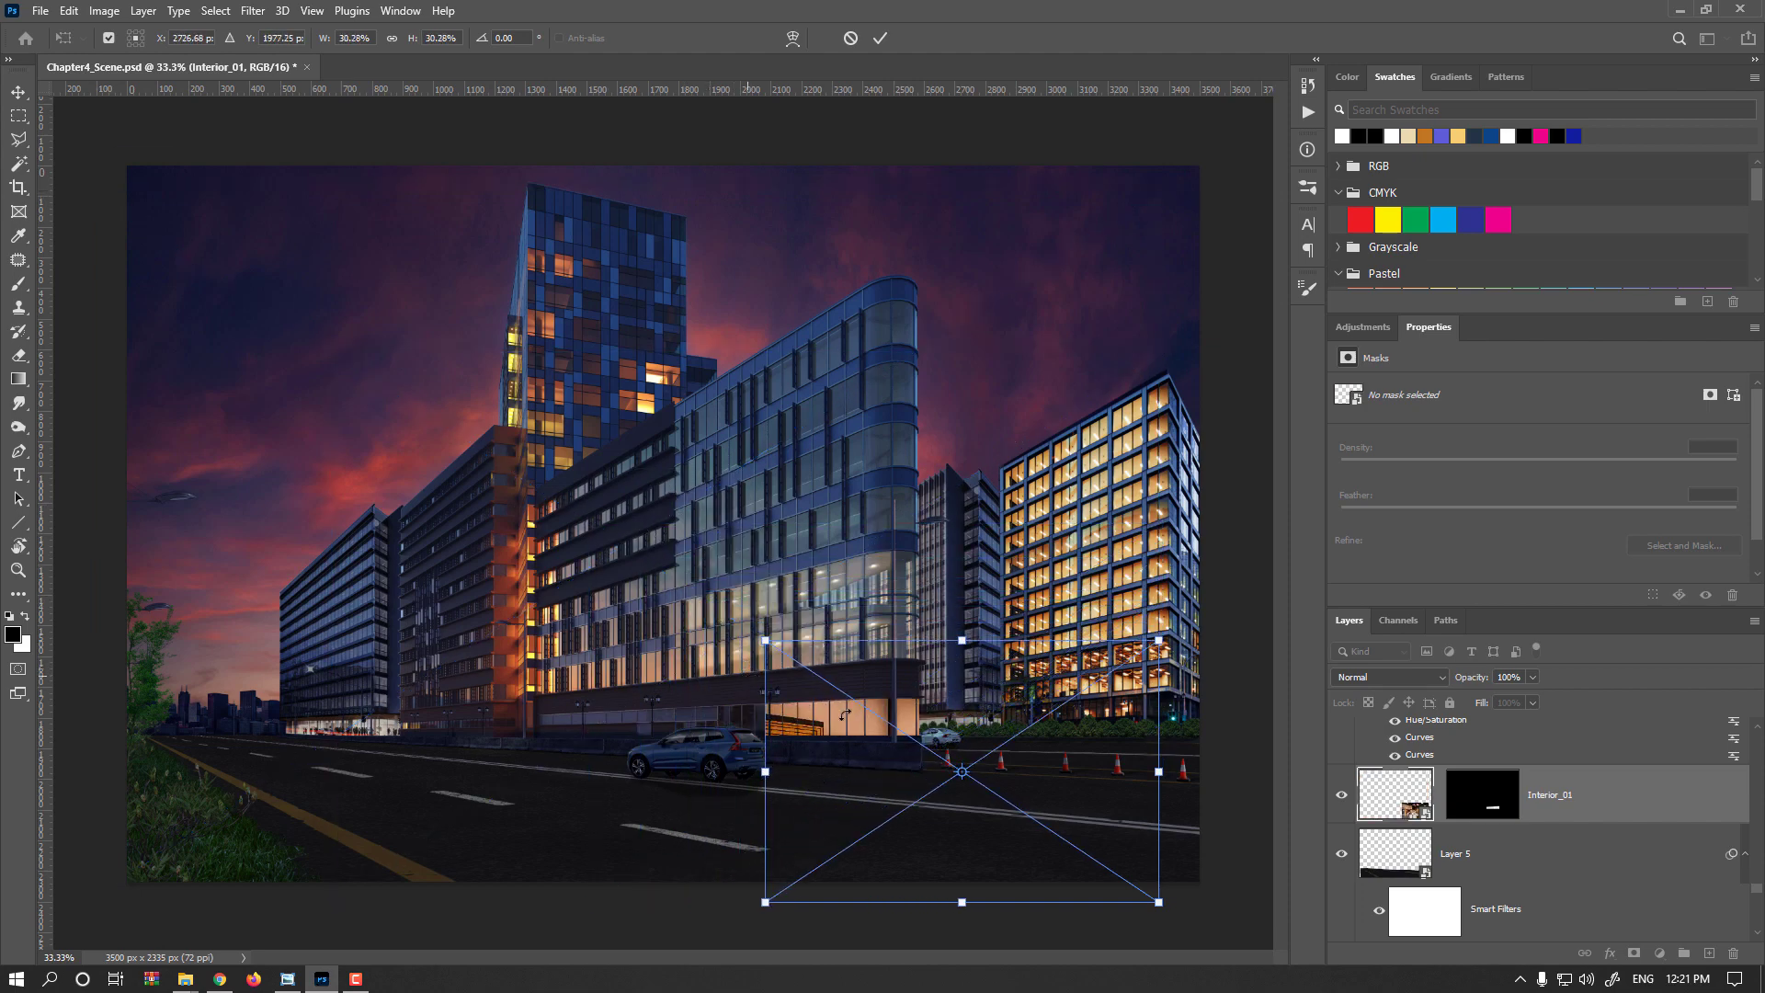
pyautogui.hotkey('ctrl', '+')
pyautogui.hotkey('ctrl', '+')
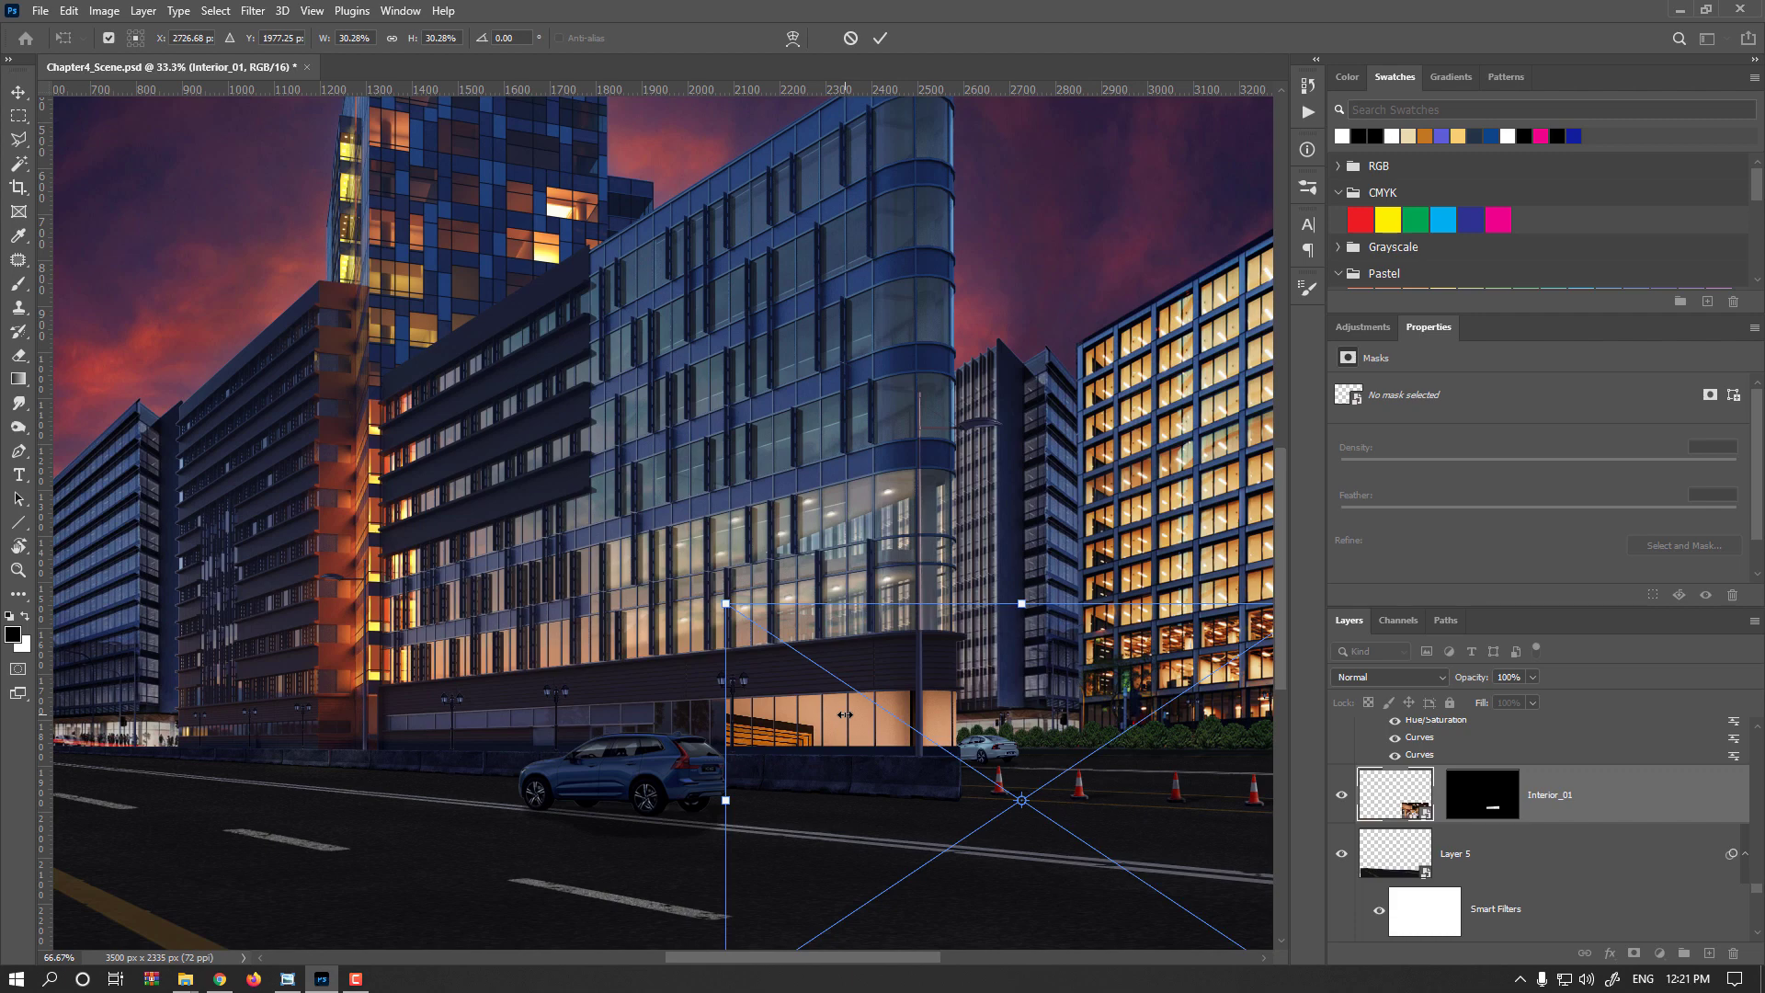
pyautogui.hotkey('ctrl', '+')
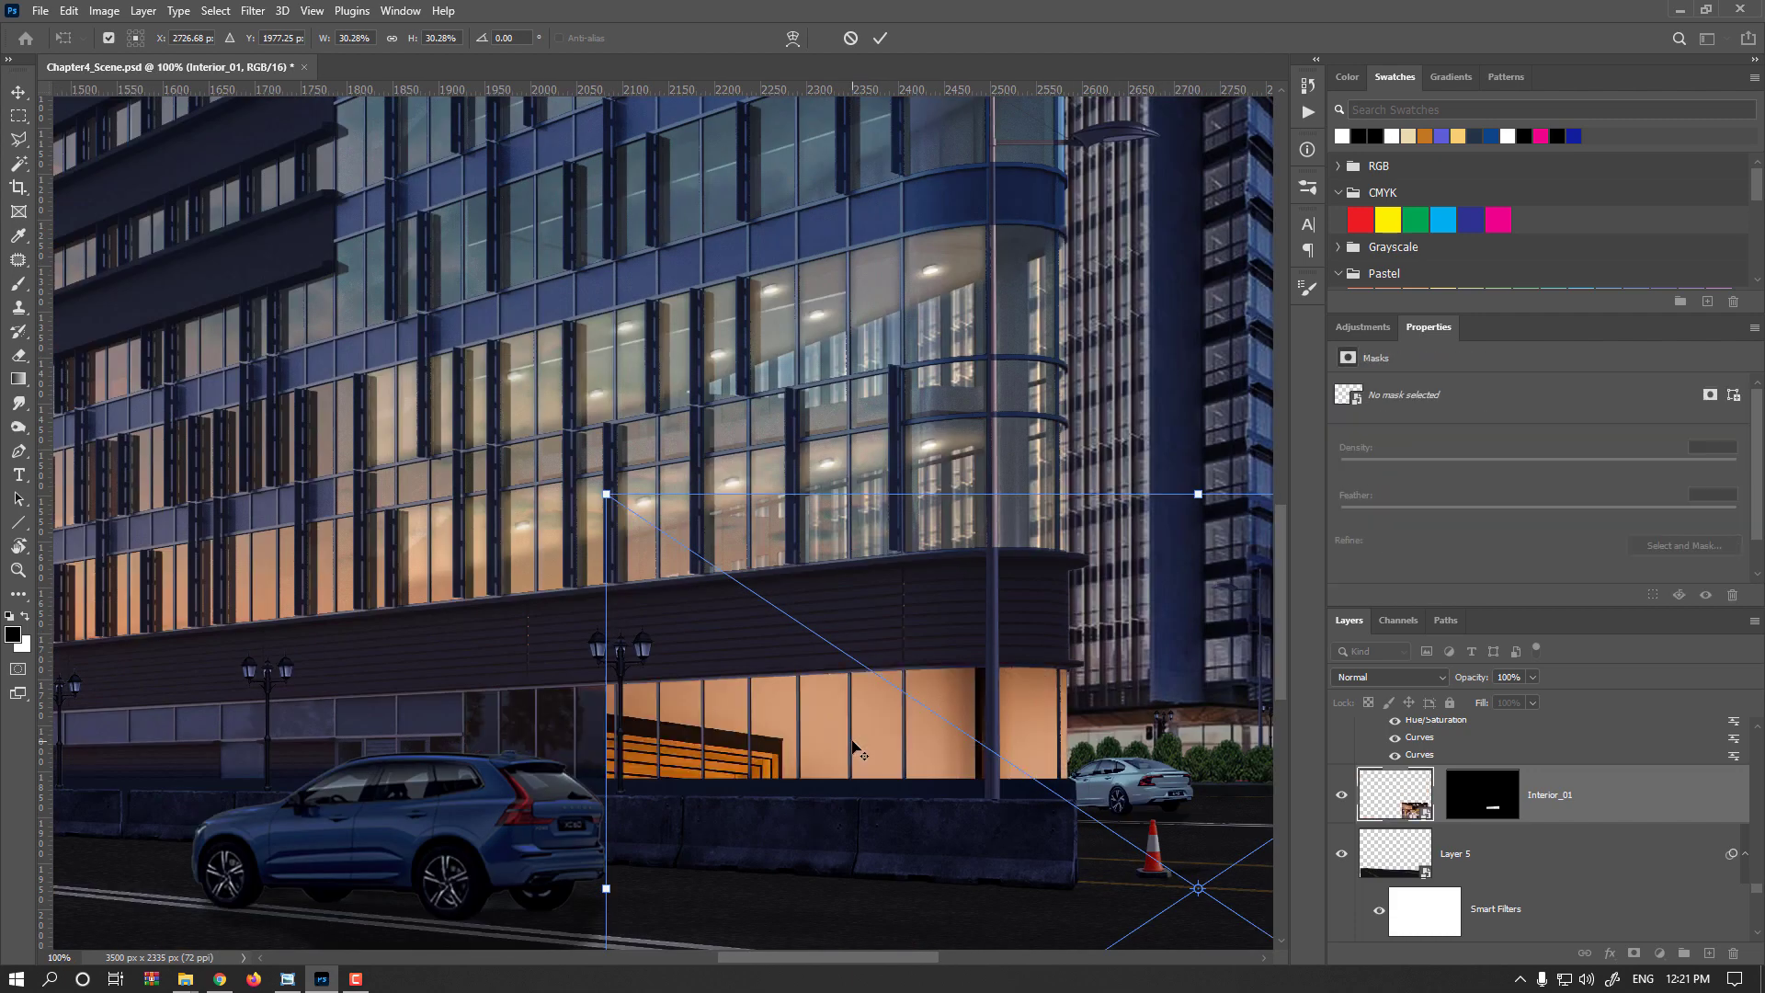
pyautogui.moveTo(791, 680); pyautogui.dragTo(547, 536)
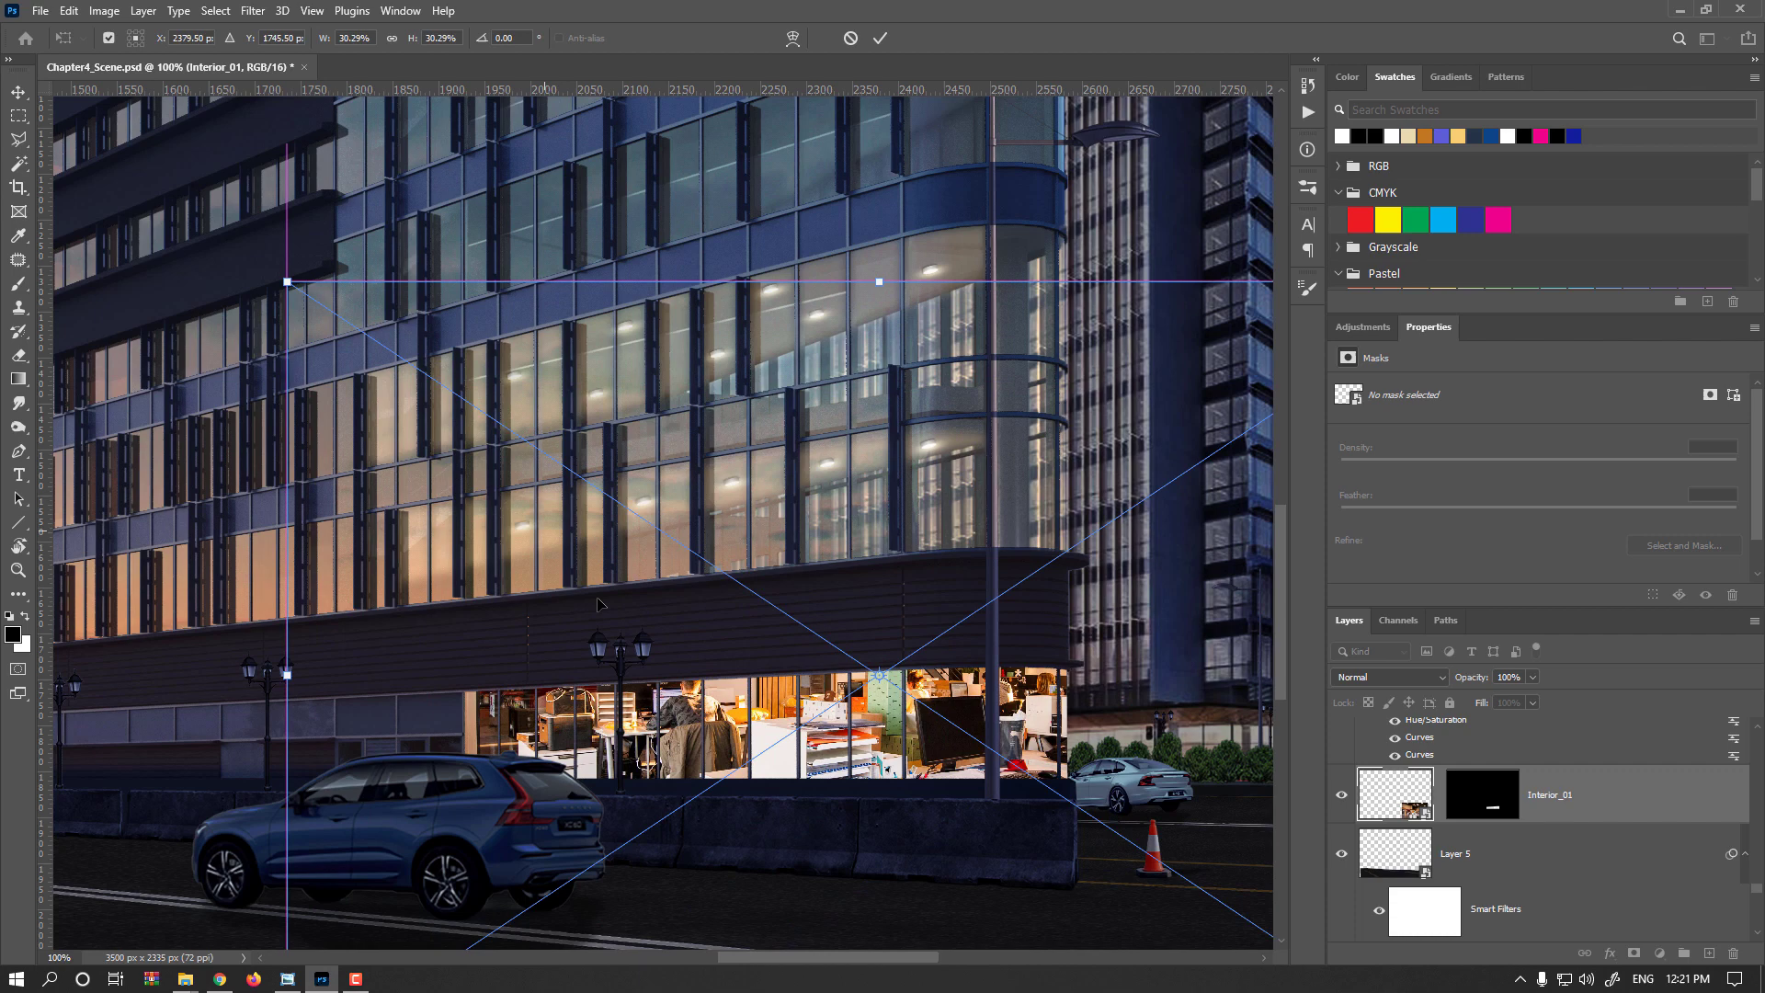
pyautogui.moveTo(598, 603); pyautogui.dragTo(765, 687)
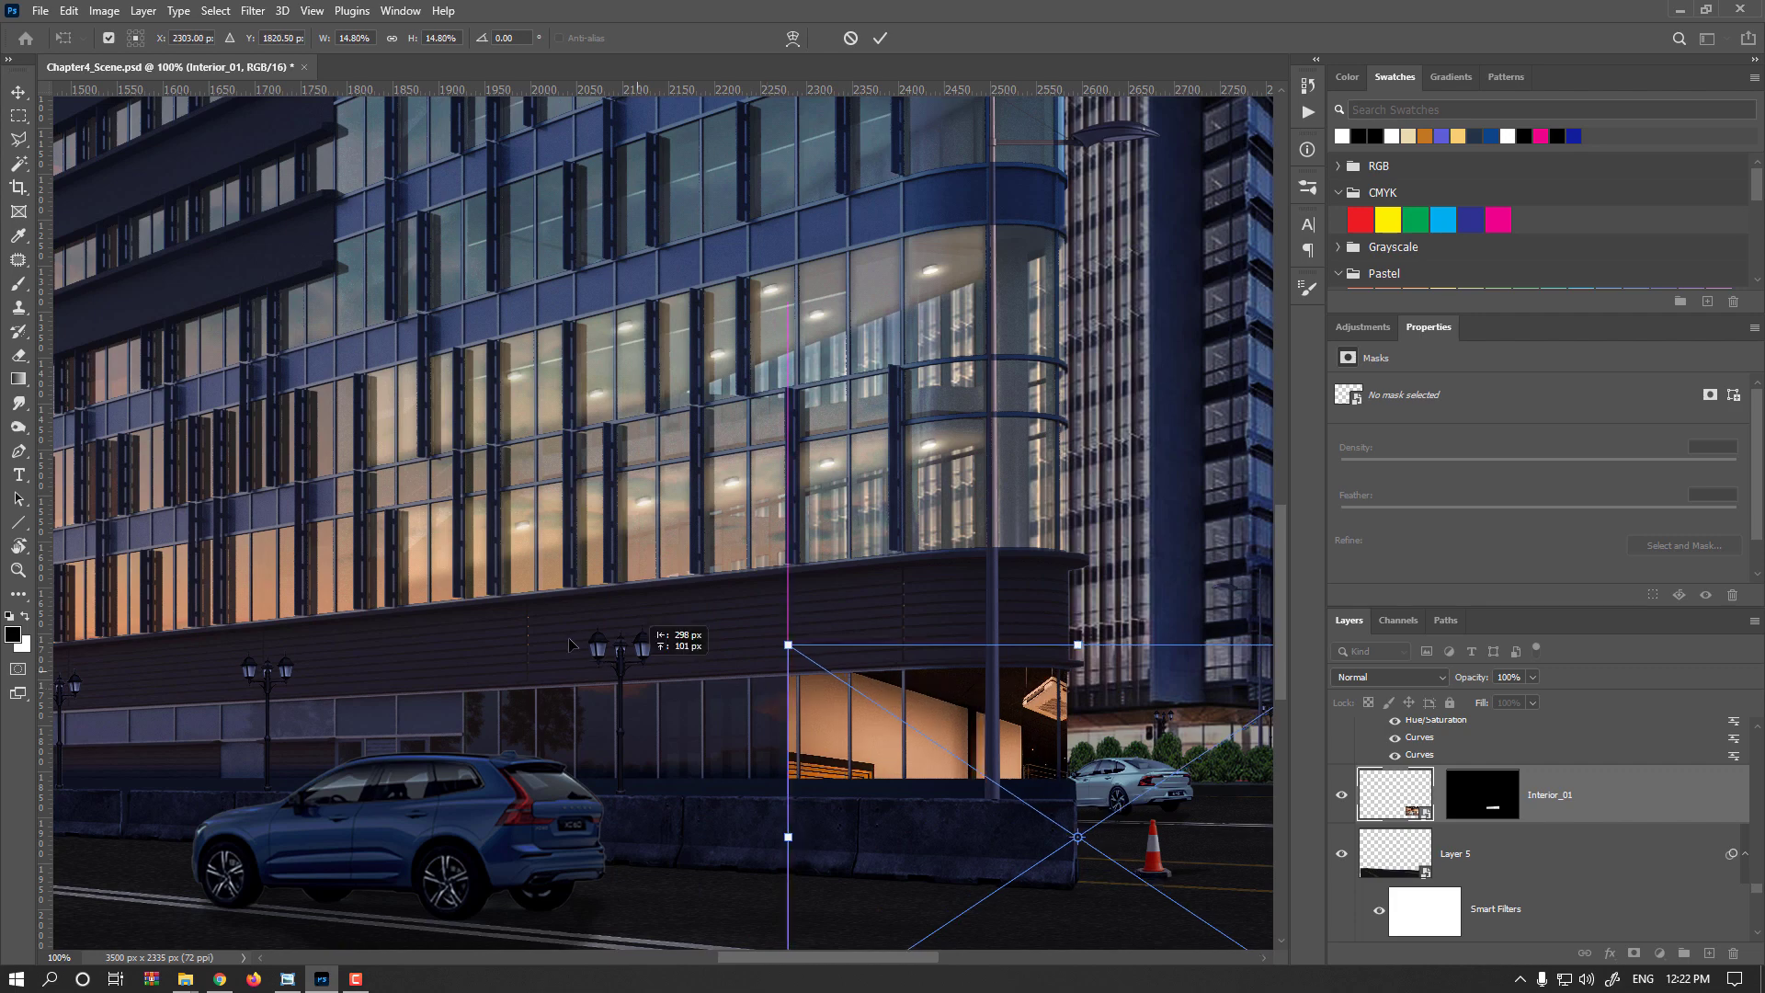
pyautogui.moveTo(915, 772); pyautogui.dragTo(660, 682)
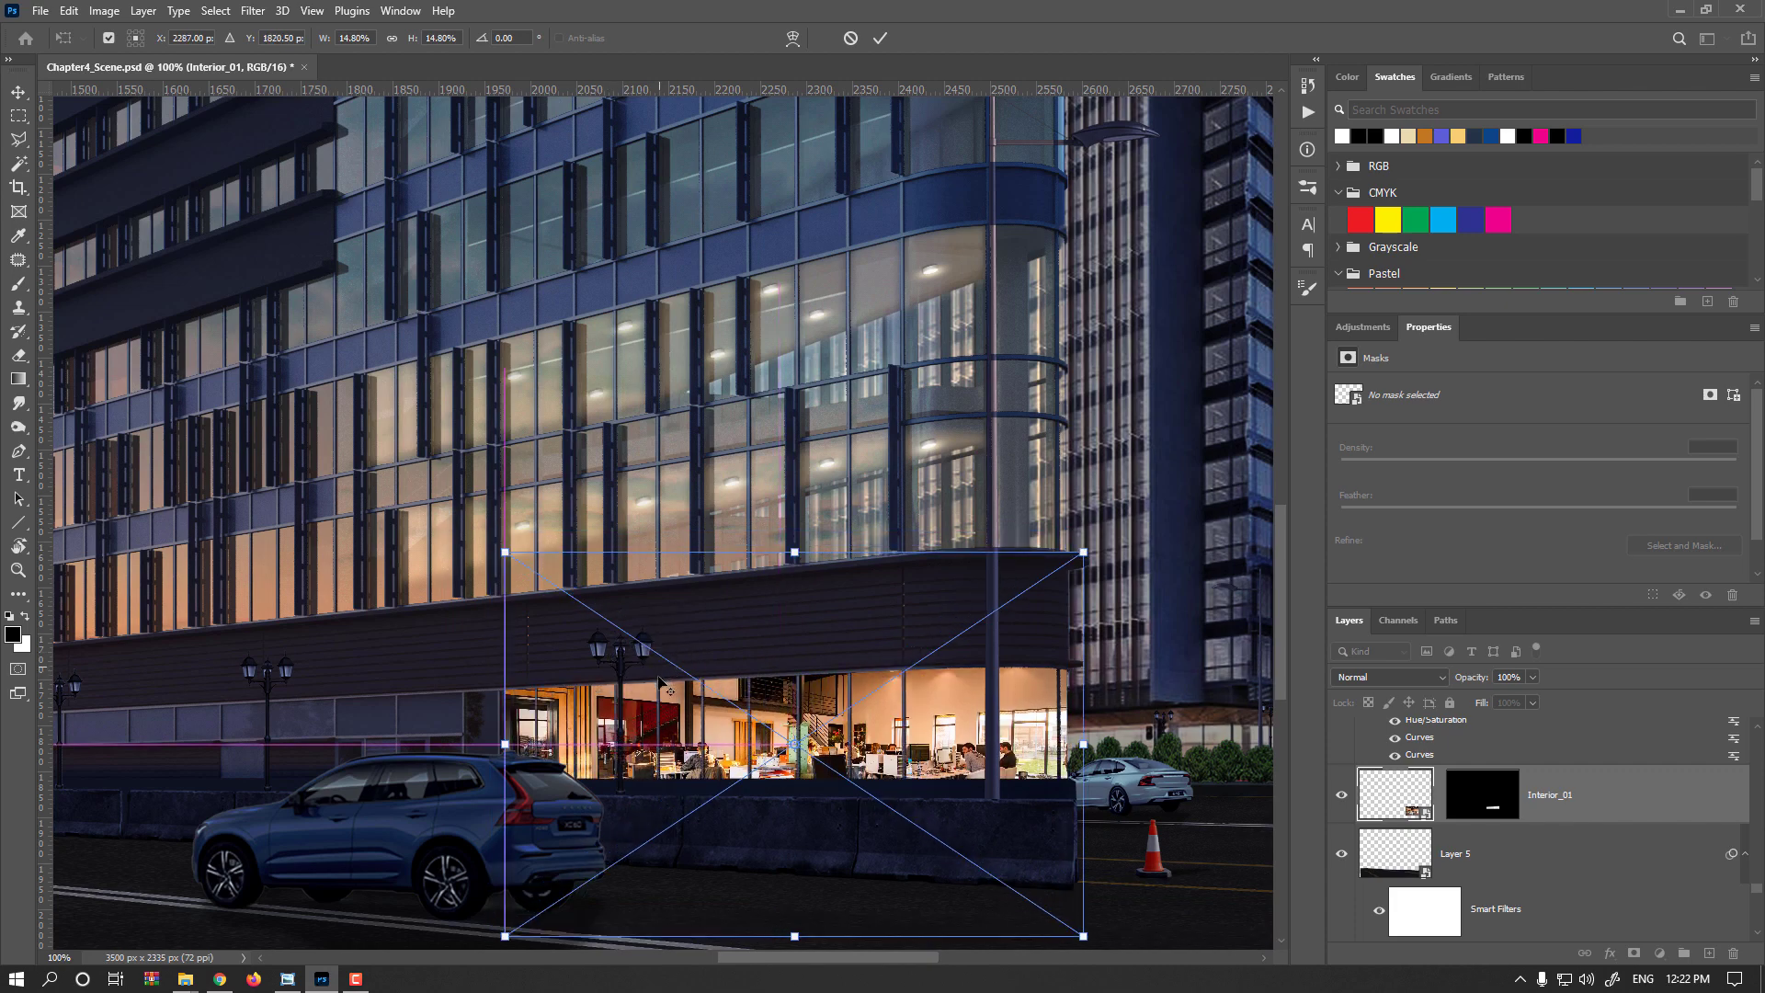
# - Fine-tune the photo's position and size to 13.79% × 9.68%, then flip it horizontally
pyautogui.scroll(-1, 660, 683)
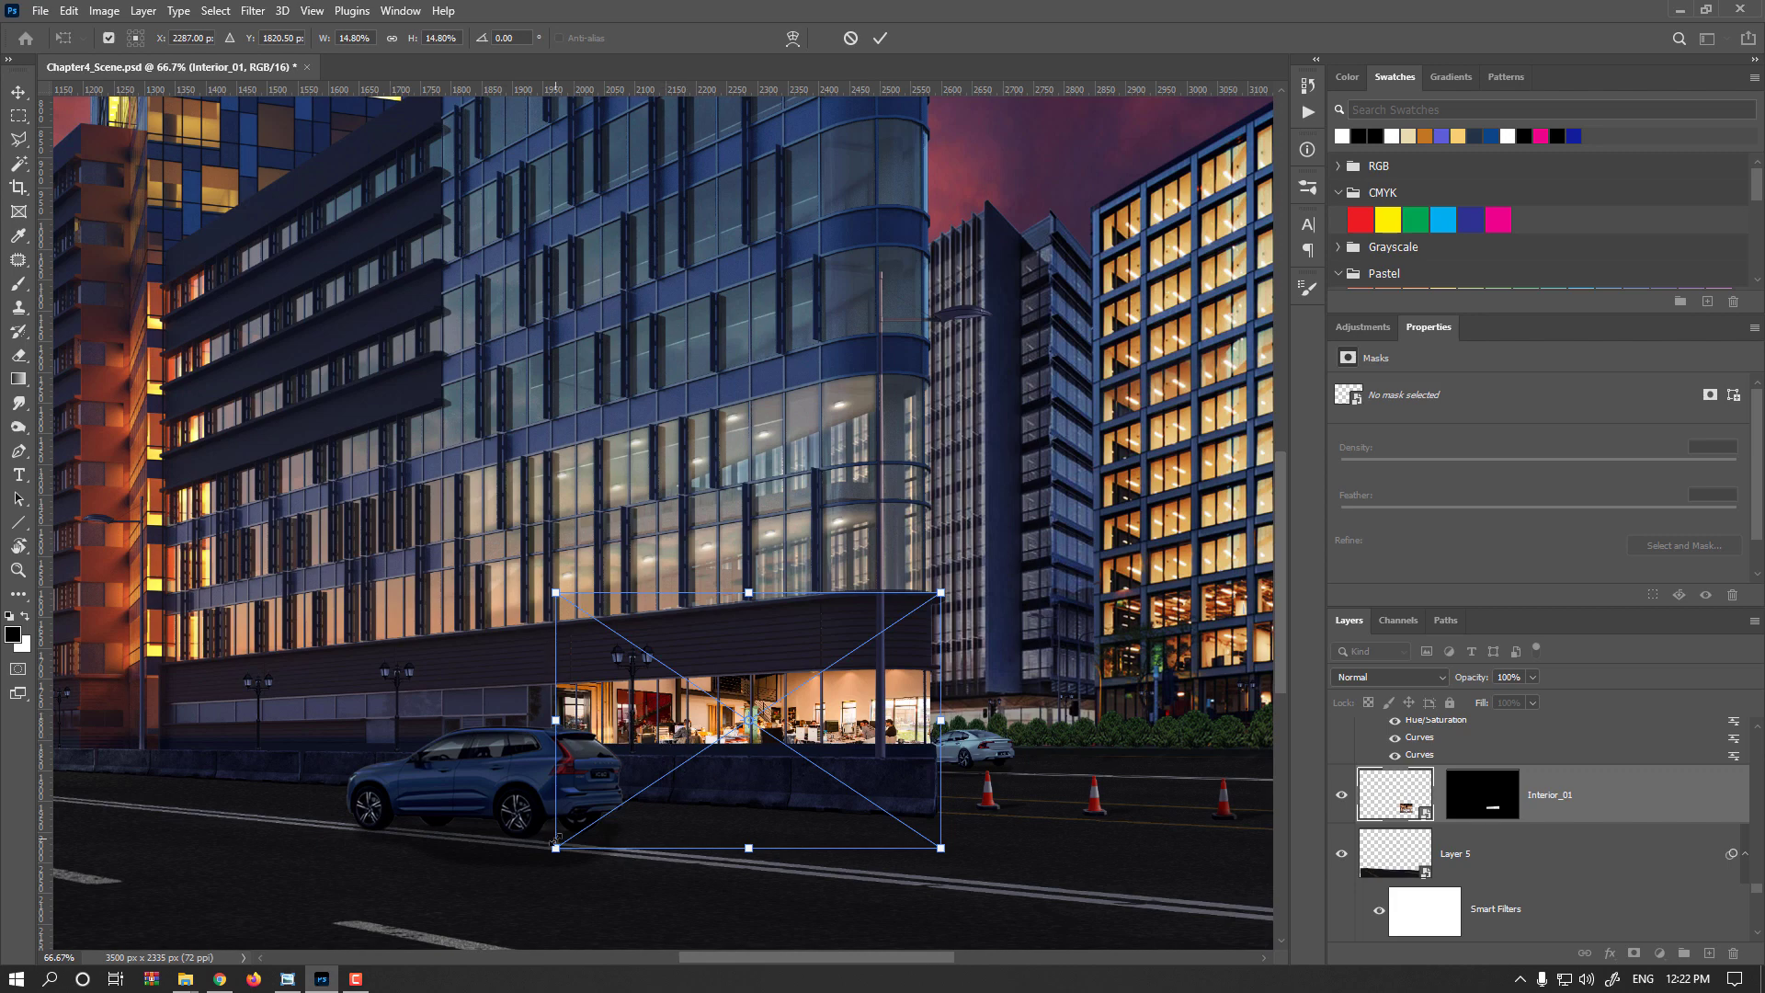
pyautogui.press('Down')
pyautogui.moveTo(650, 753); pyautogui.dragTo(655, 760)
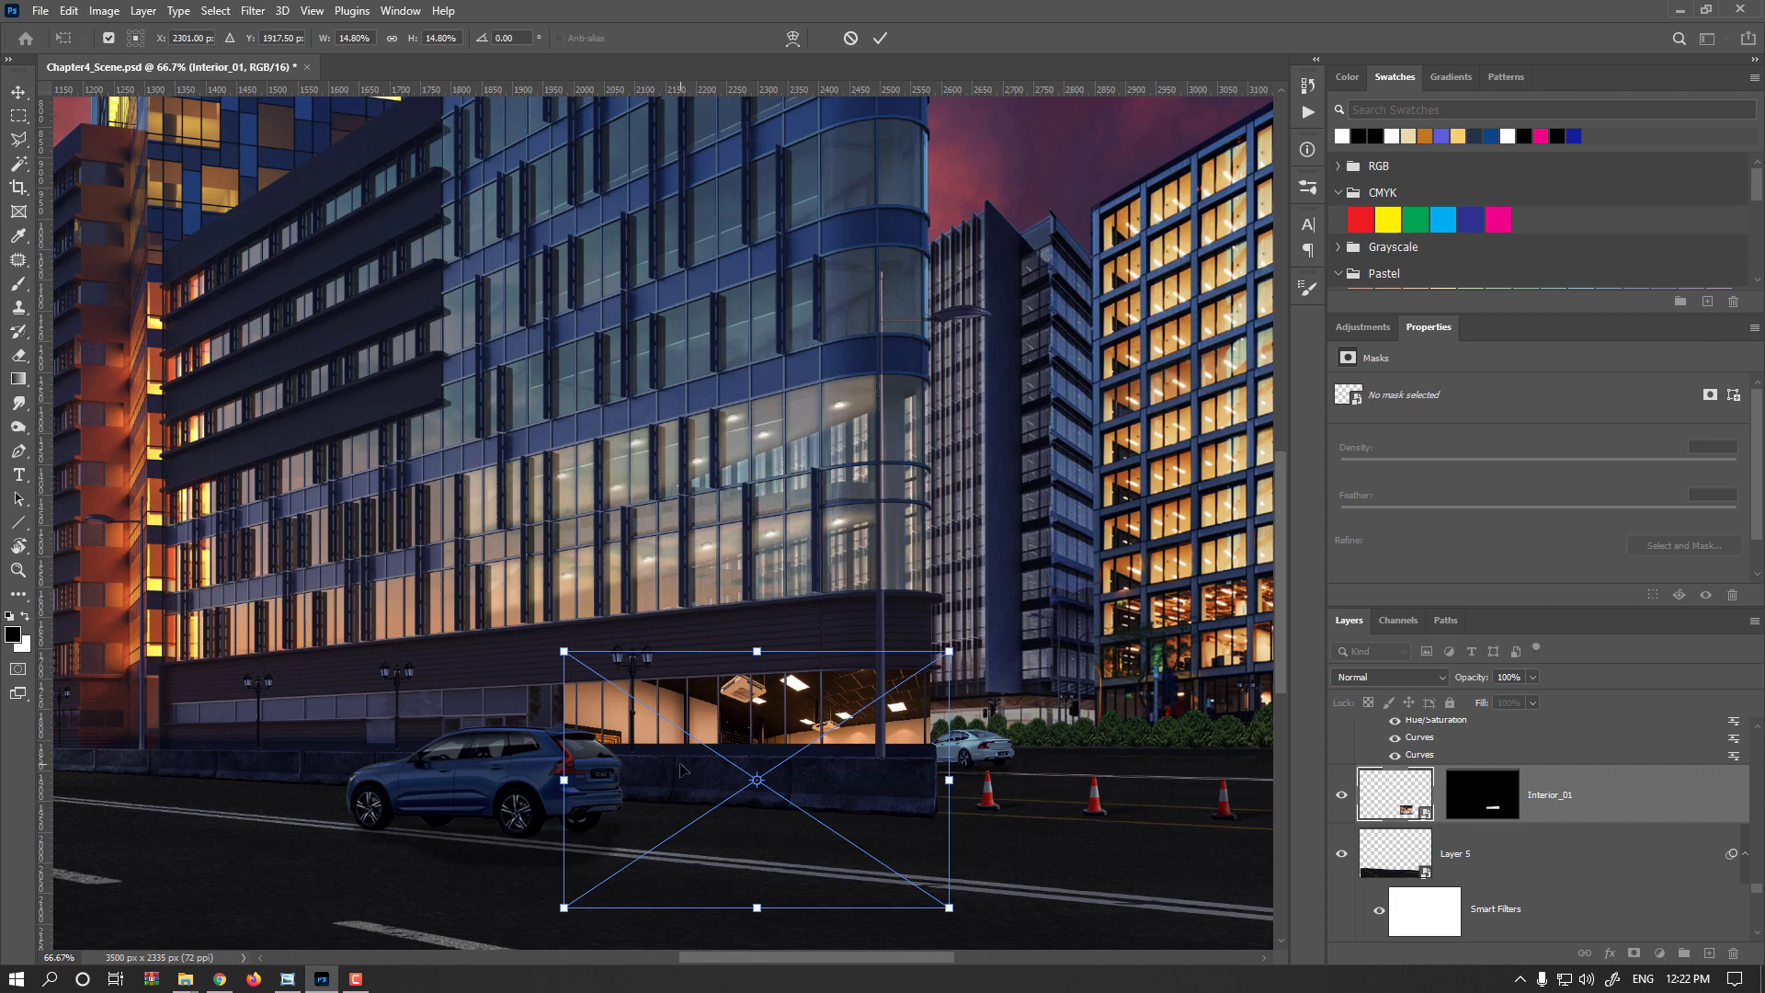
pyautogui.moveTo(949, 908); pyautogui.dragTo(923, 889)
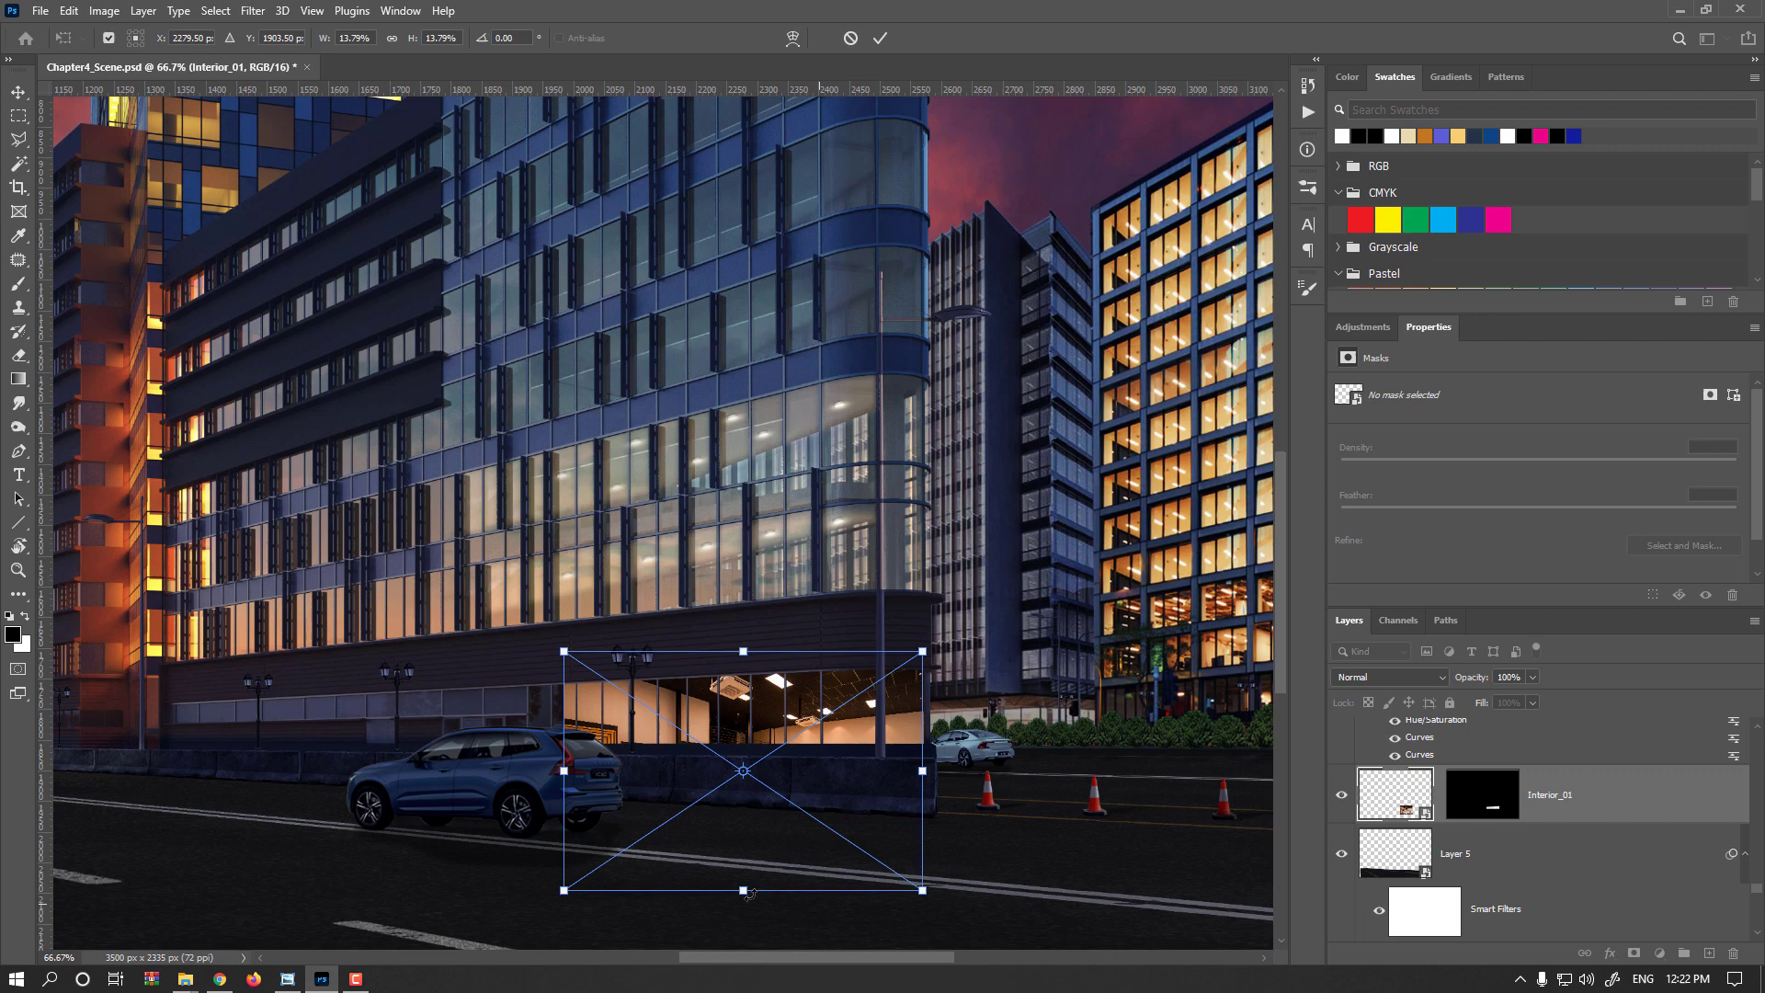
pyautogui.moveTo(745, 891); pyautogui.dragTo(756, 809)
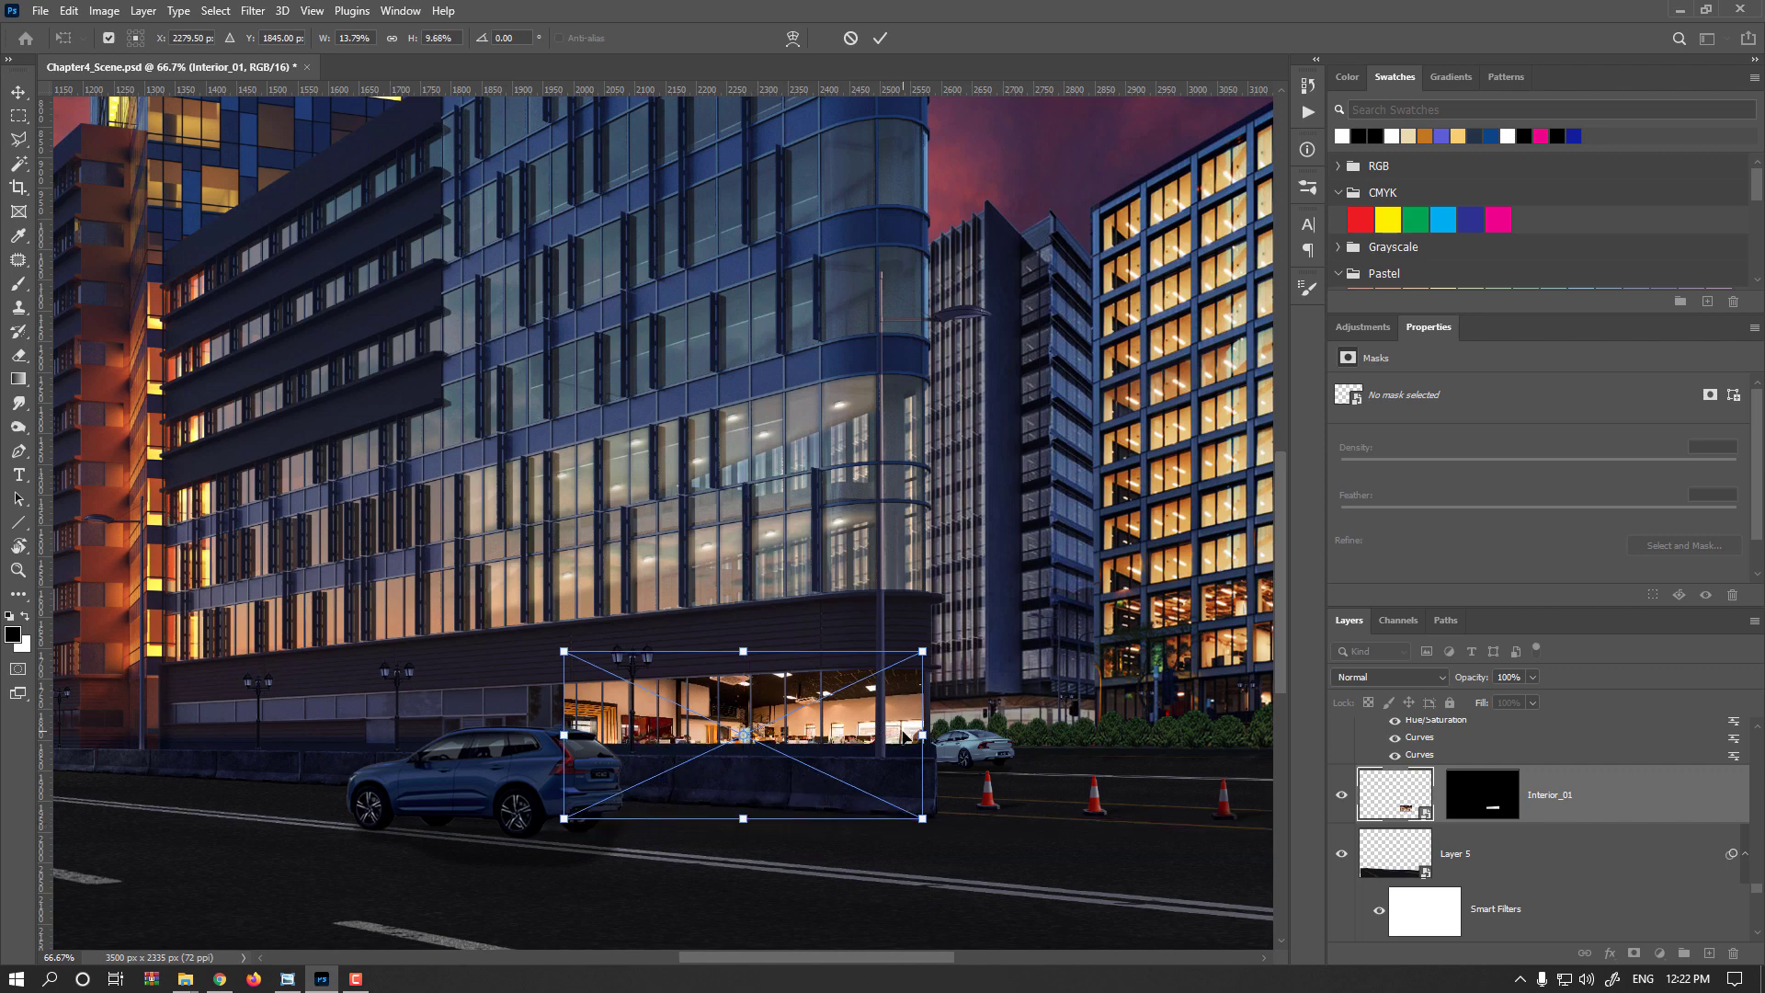
pyautogui.rightClick(810, 718)
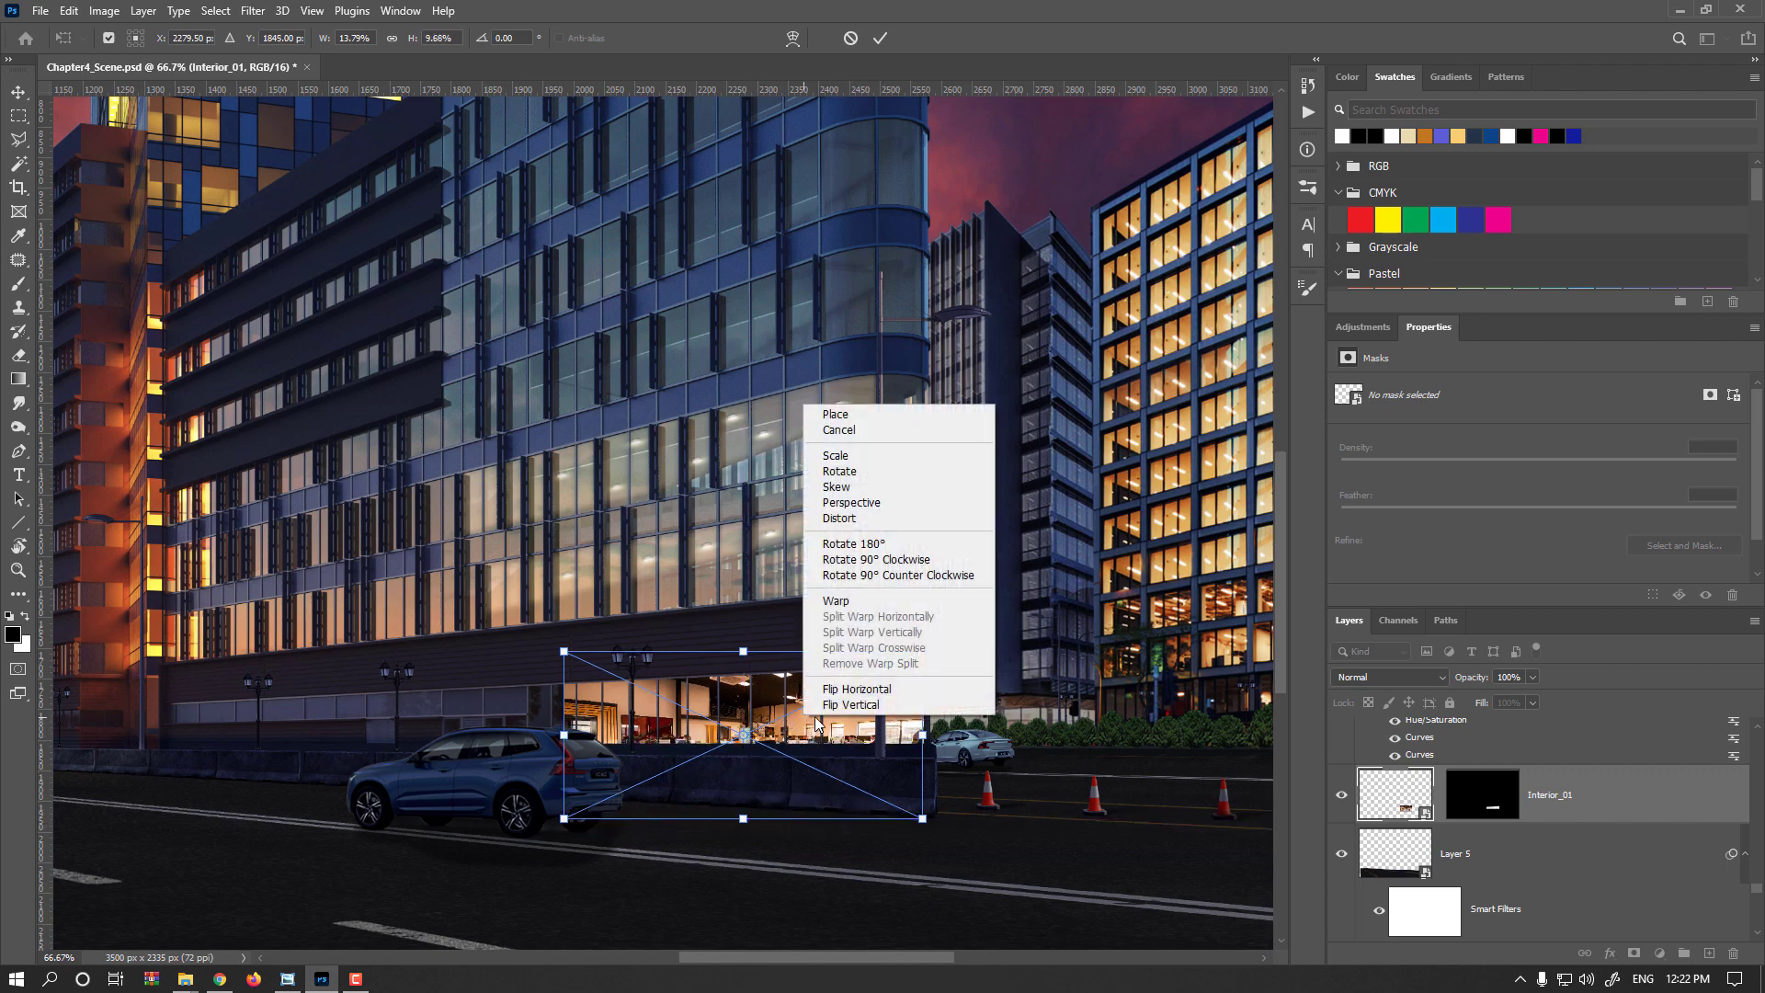
pyautogui.click(890, 691)
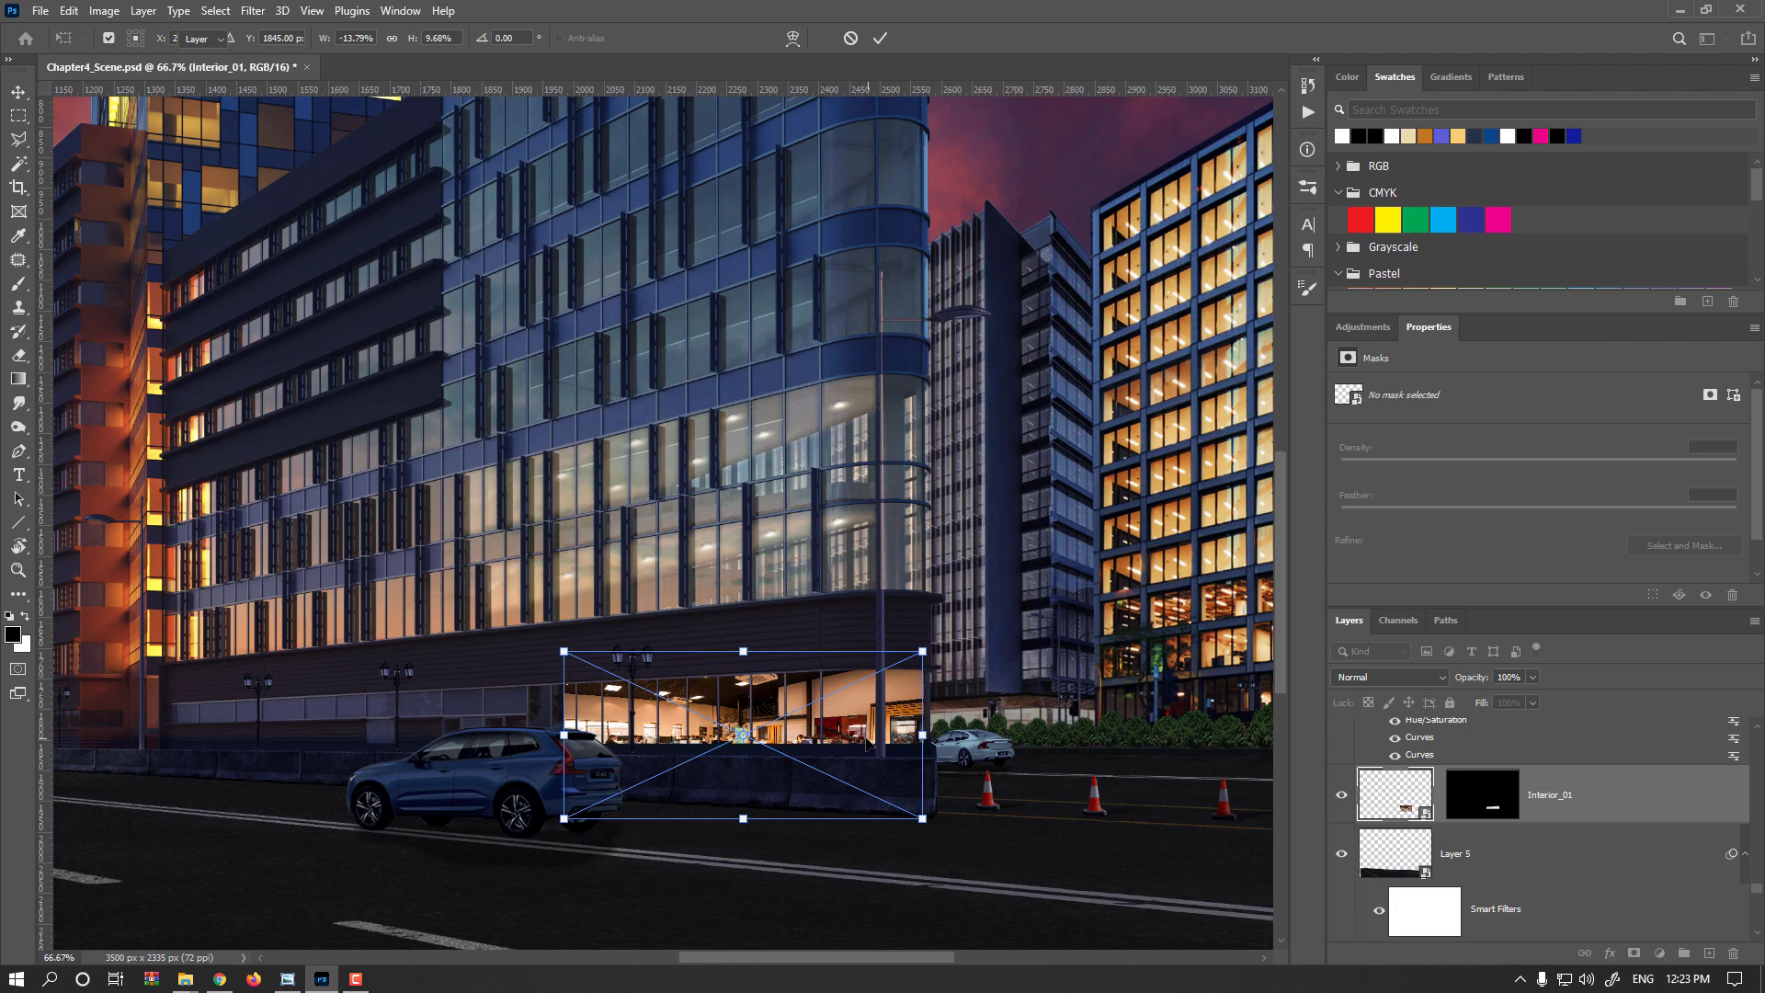
# - Commit the transform, zoom to 100%, and load Interior_01's mask as a selection
pyautogui.press('Return')
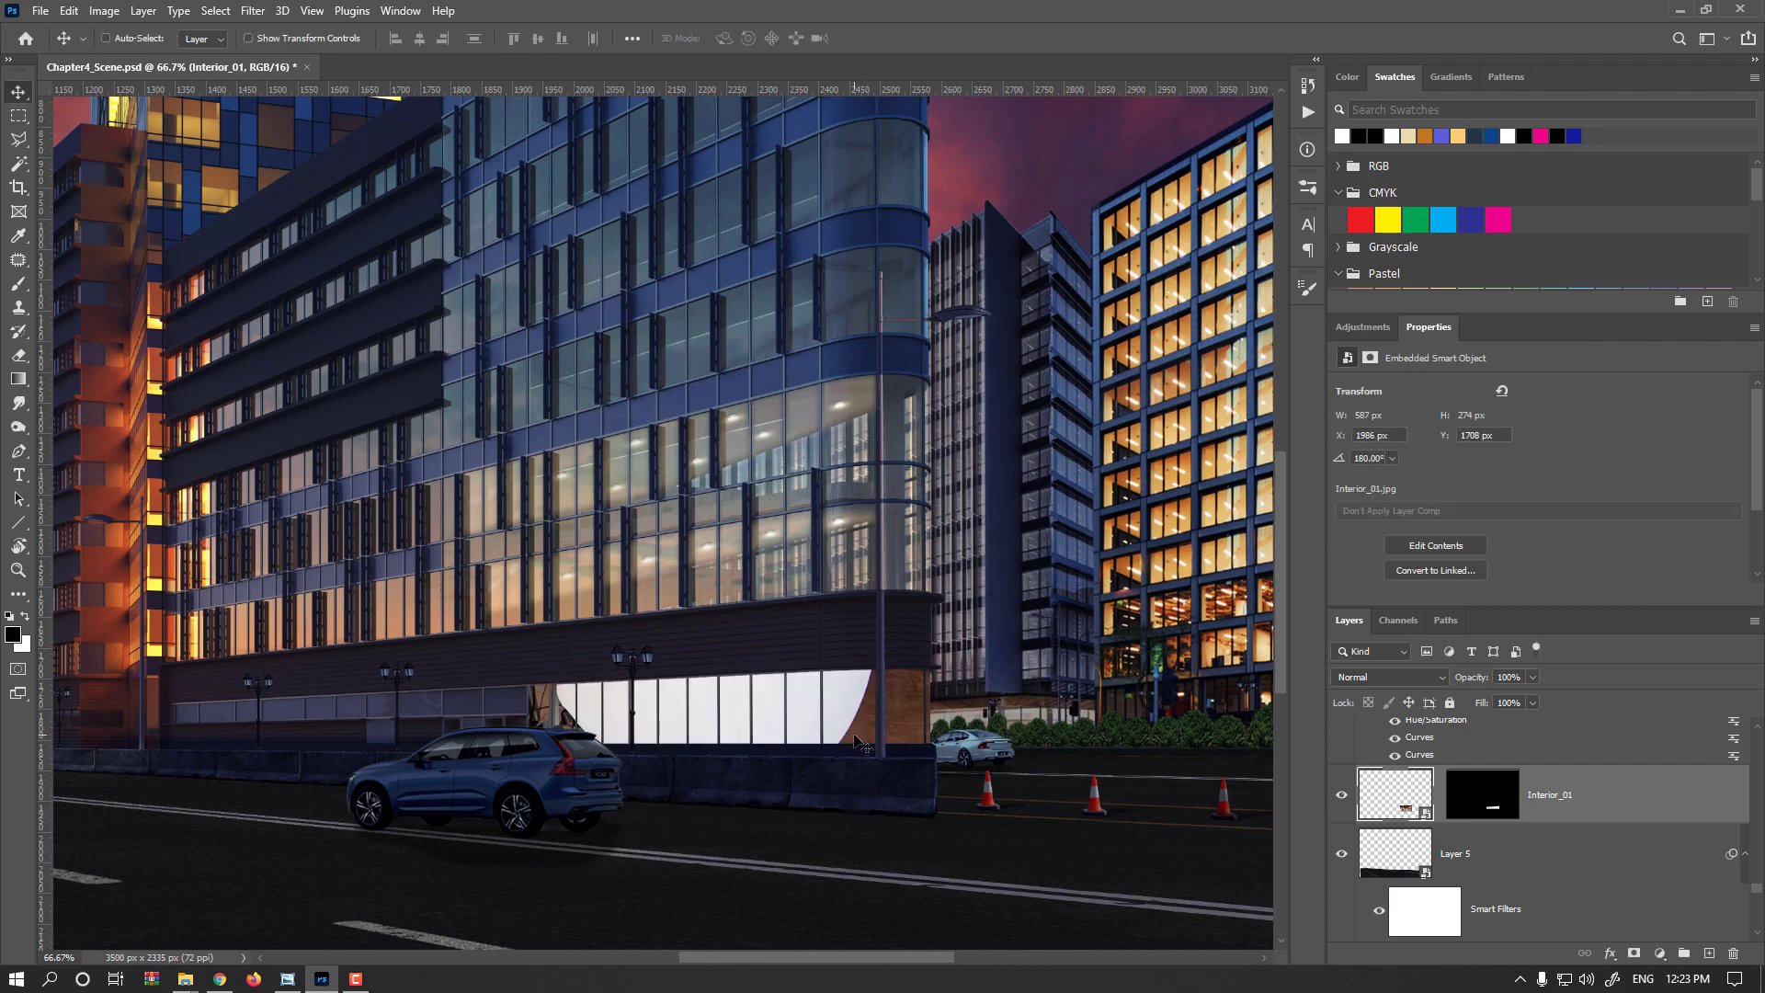
pyautogui.hotkey('ctrl', '+')
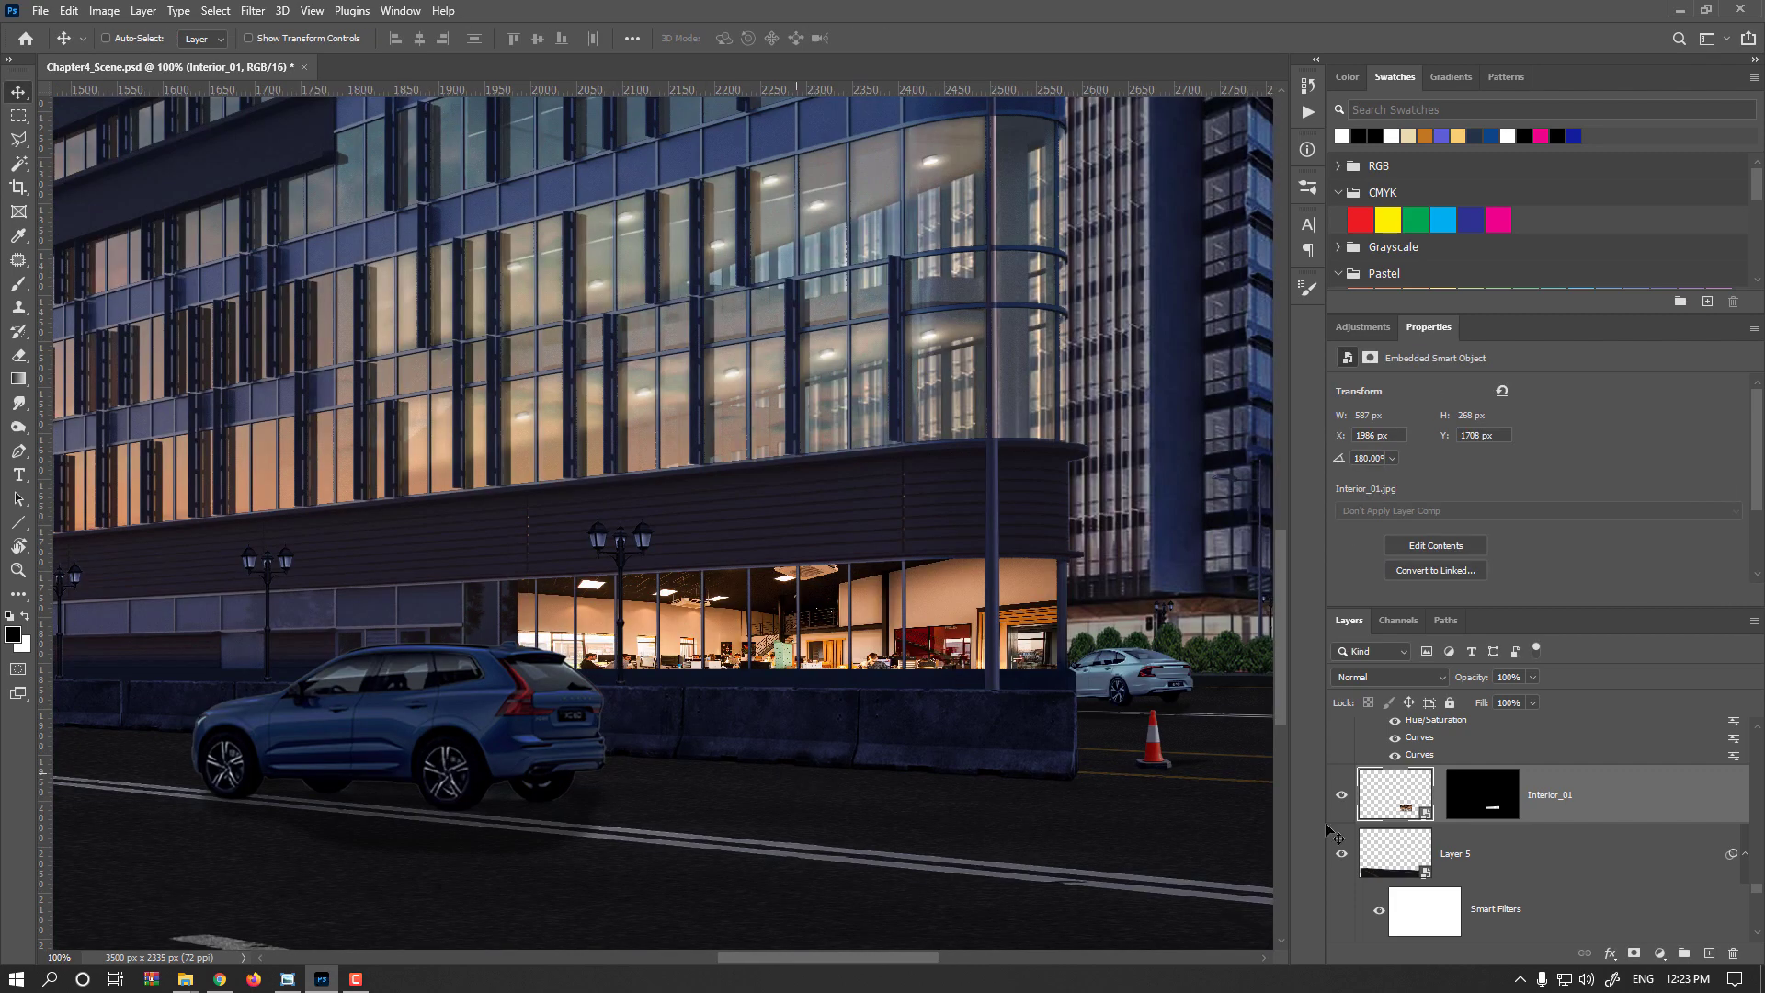
pyautogui.keyDown('ctrl'); pyautogui.click(1495, 810); pyautogui.keyUp('ctrl')
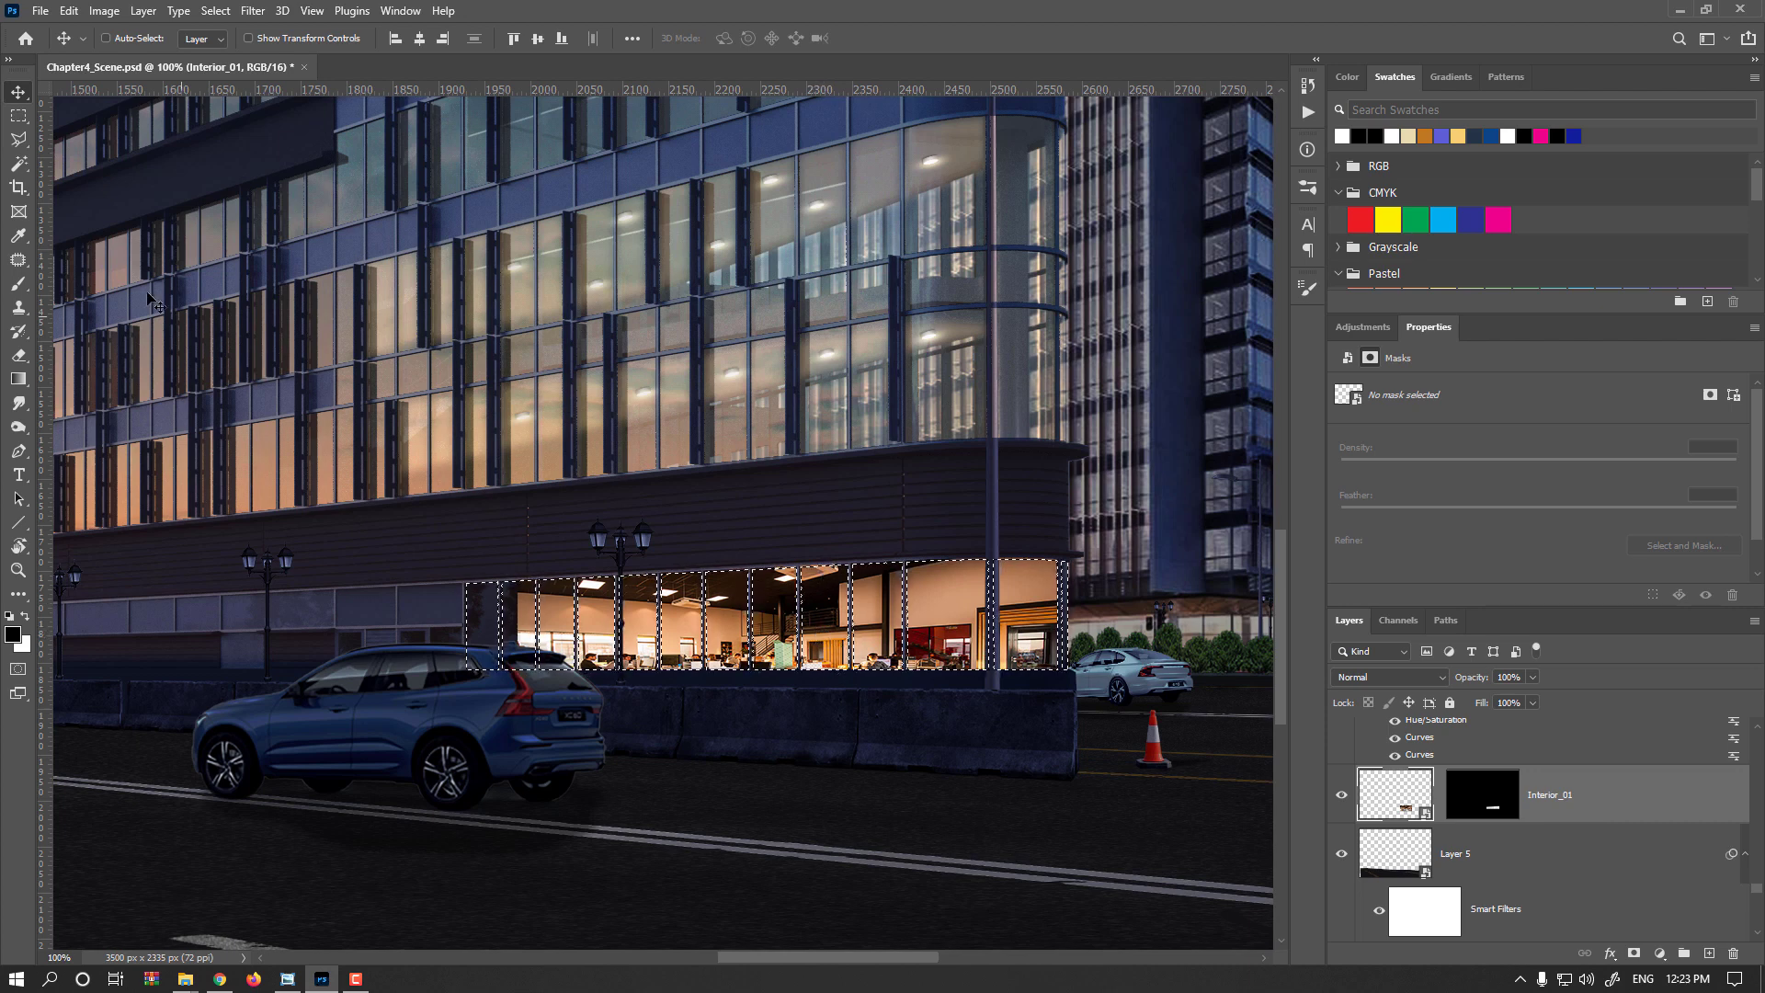
# - Subtract the middle storefront windows from the selection with an Alt Polygonal Lasso outline
pyautogui.click(21, 142)
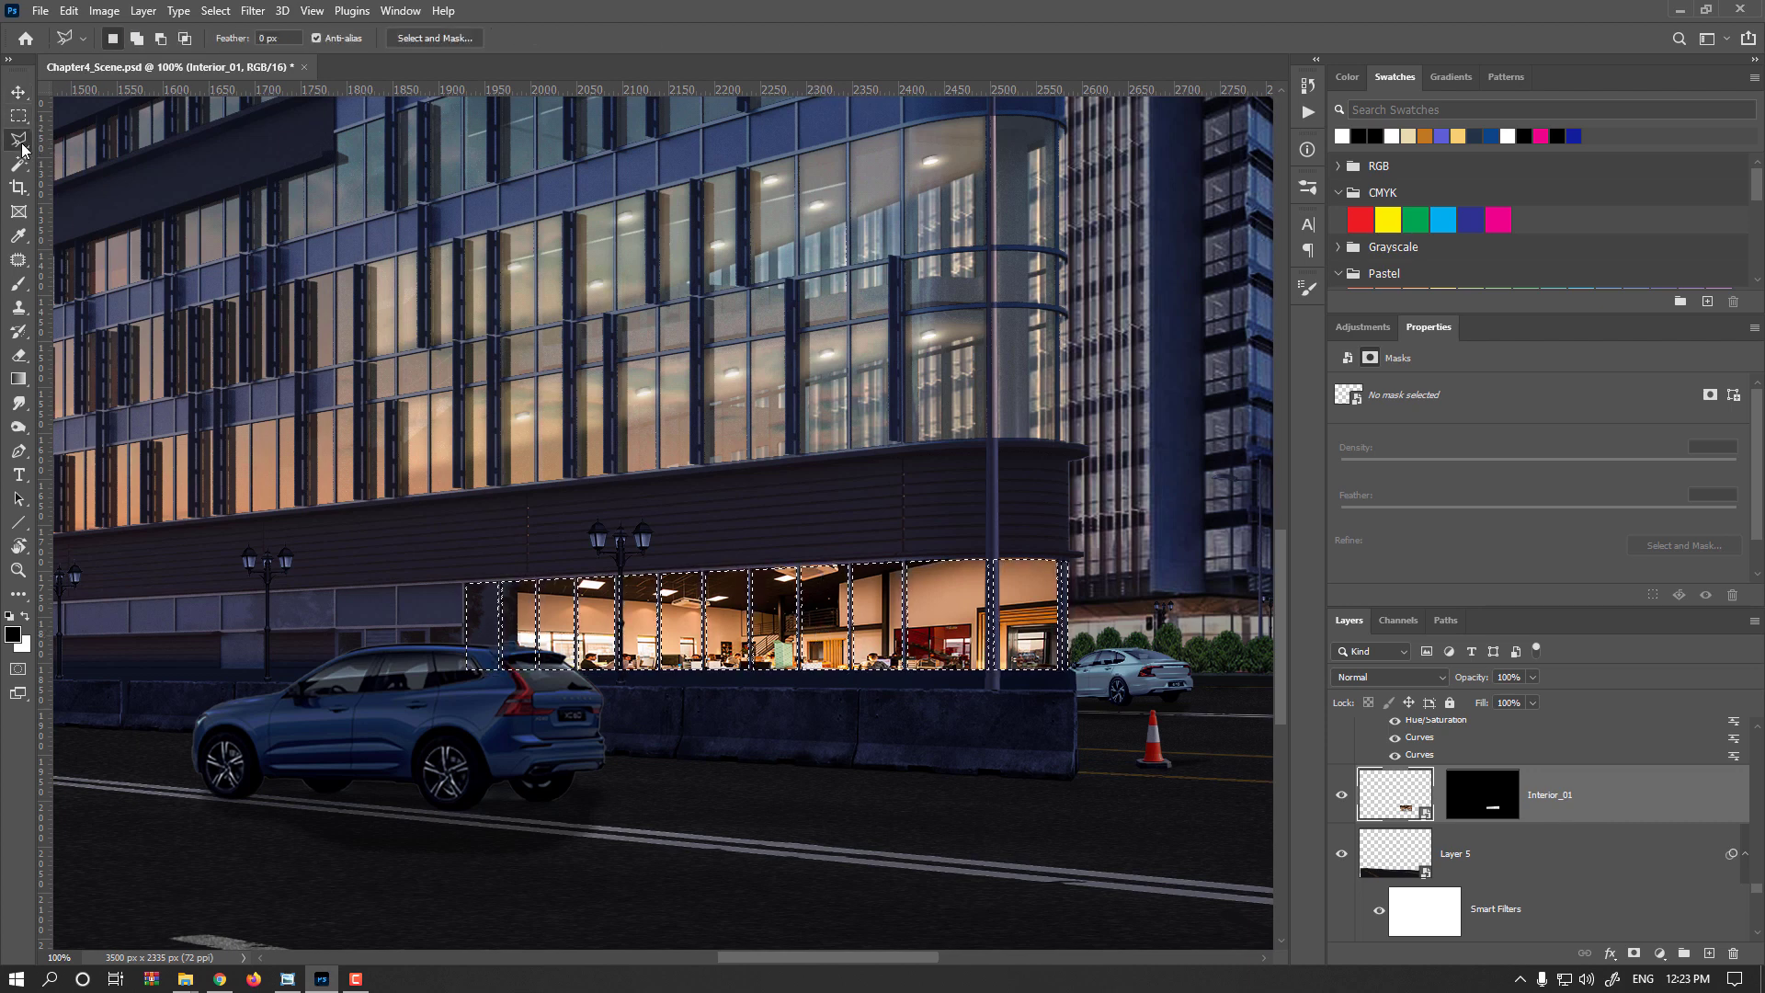
pyautogui.press('alt')
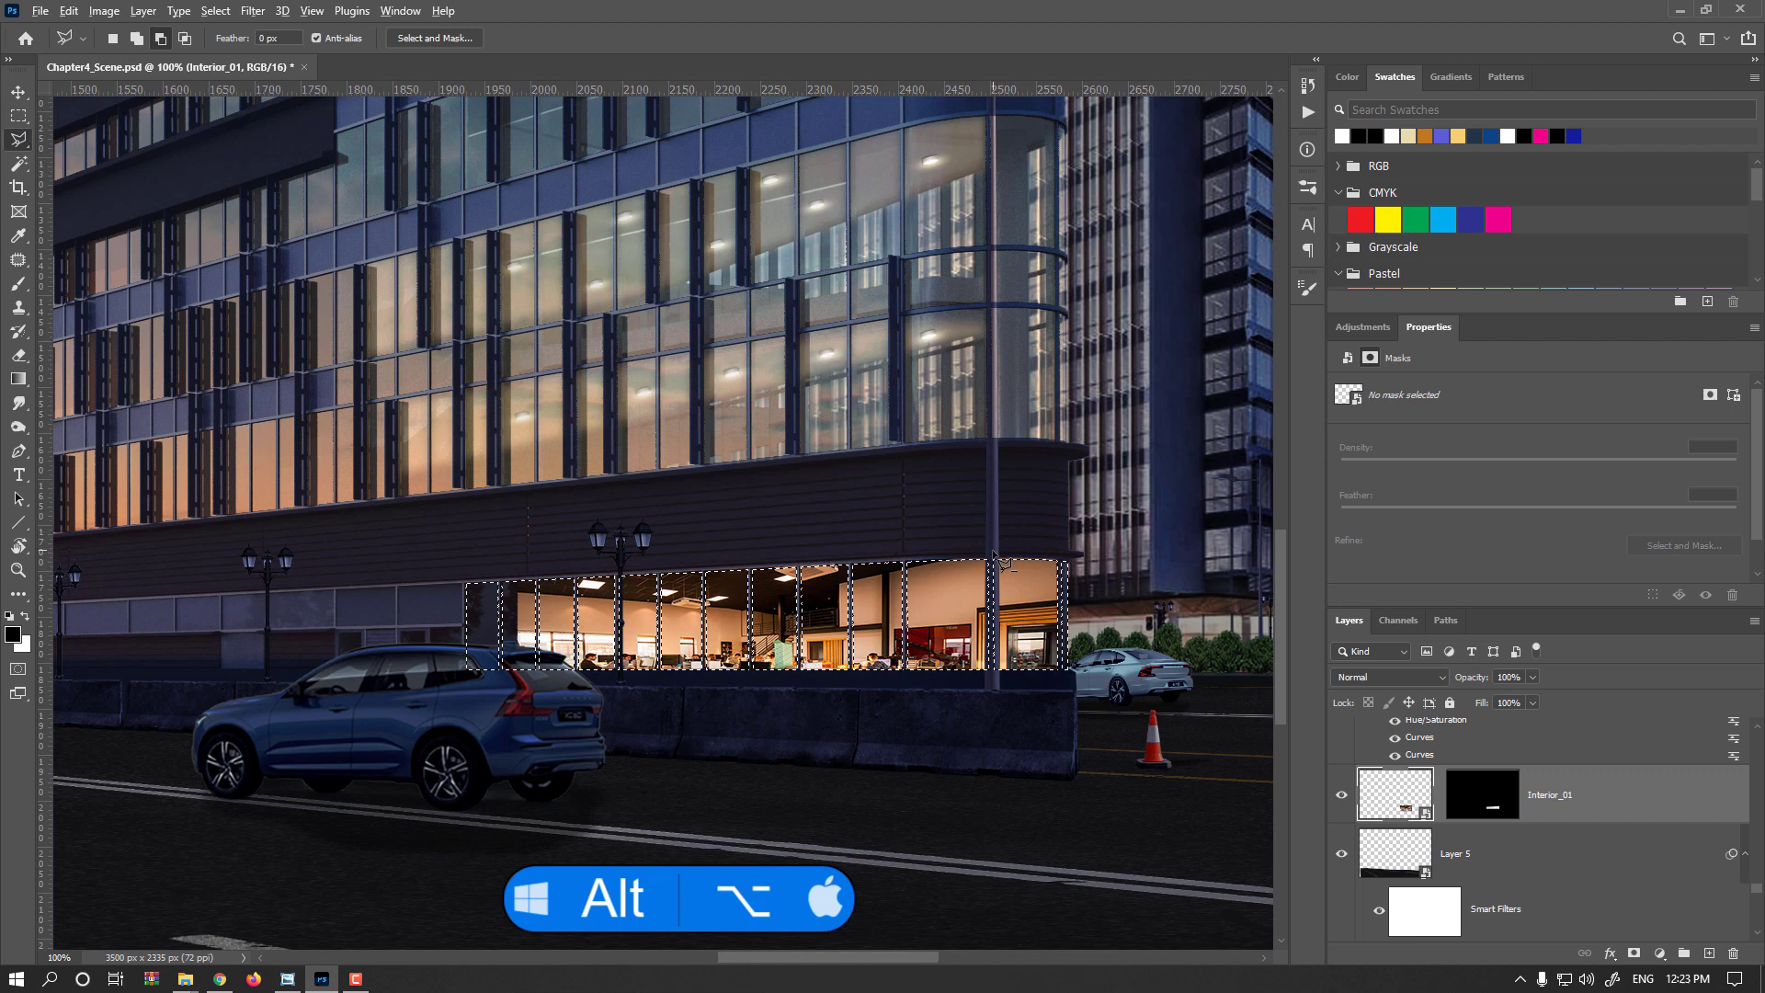
pyautogui.click(997, 726)
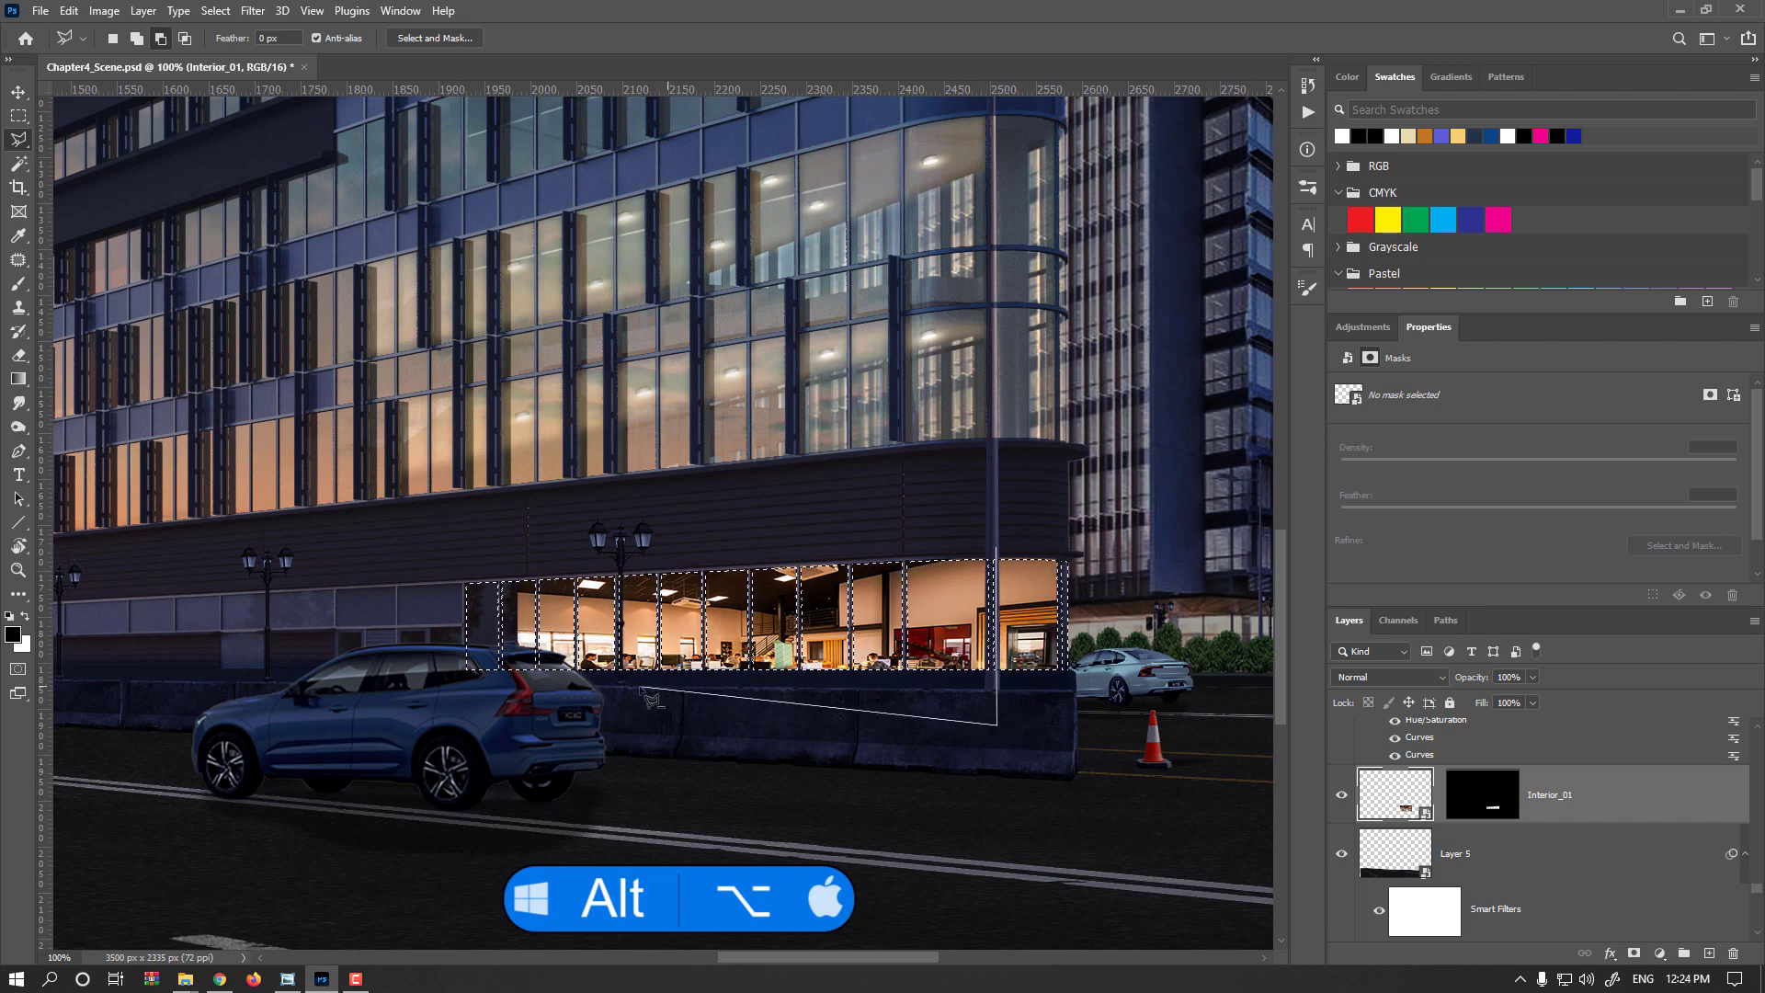
pyautogui.click(576, 682)
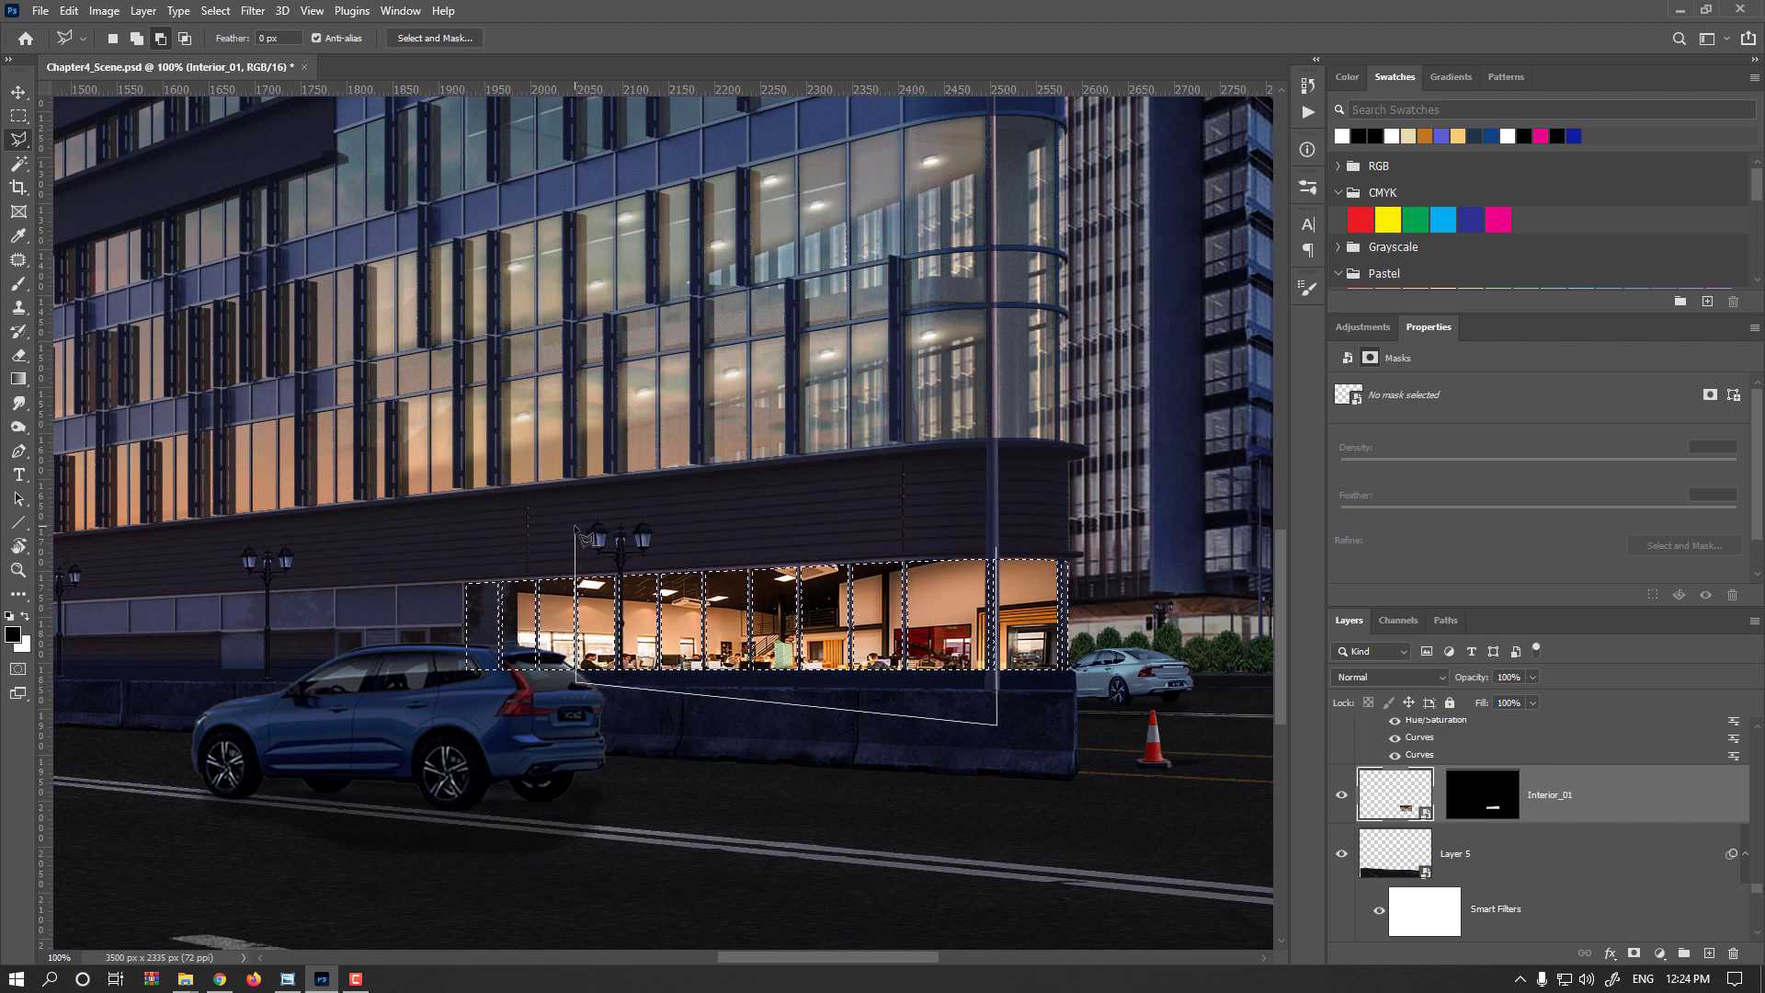
pyautogui.doubleClick(576, 527)
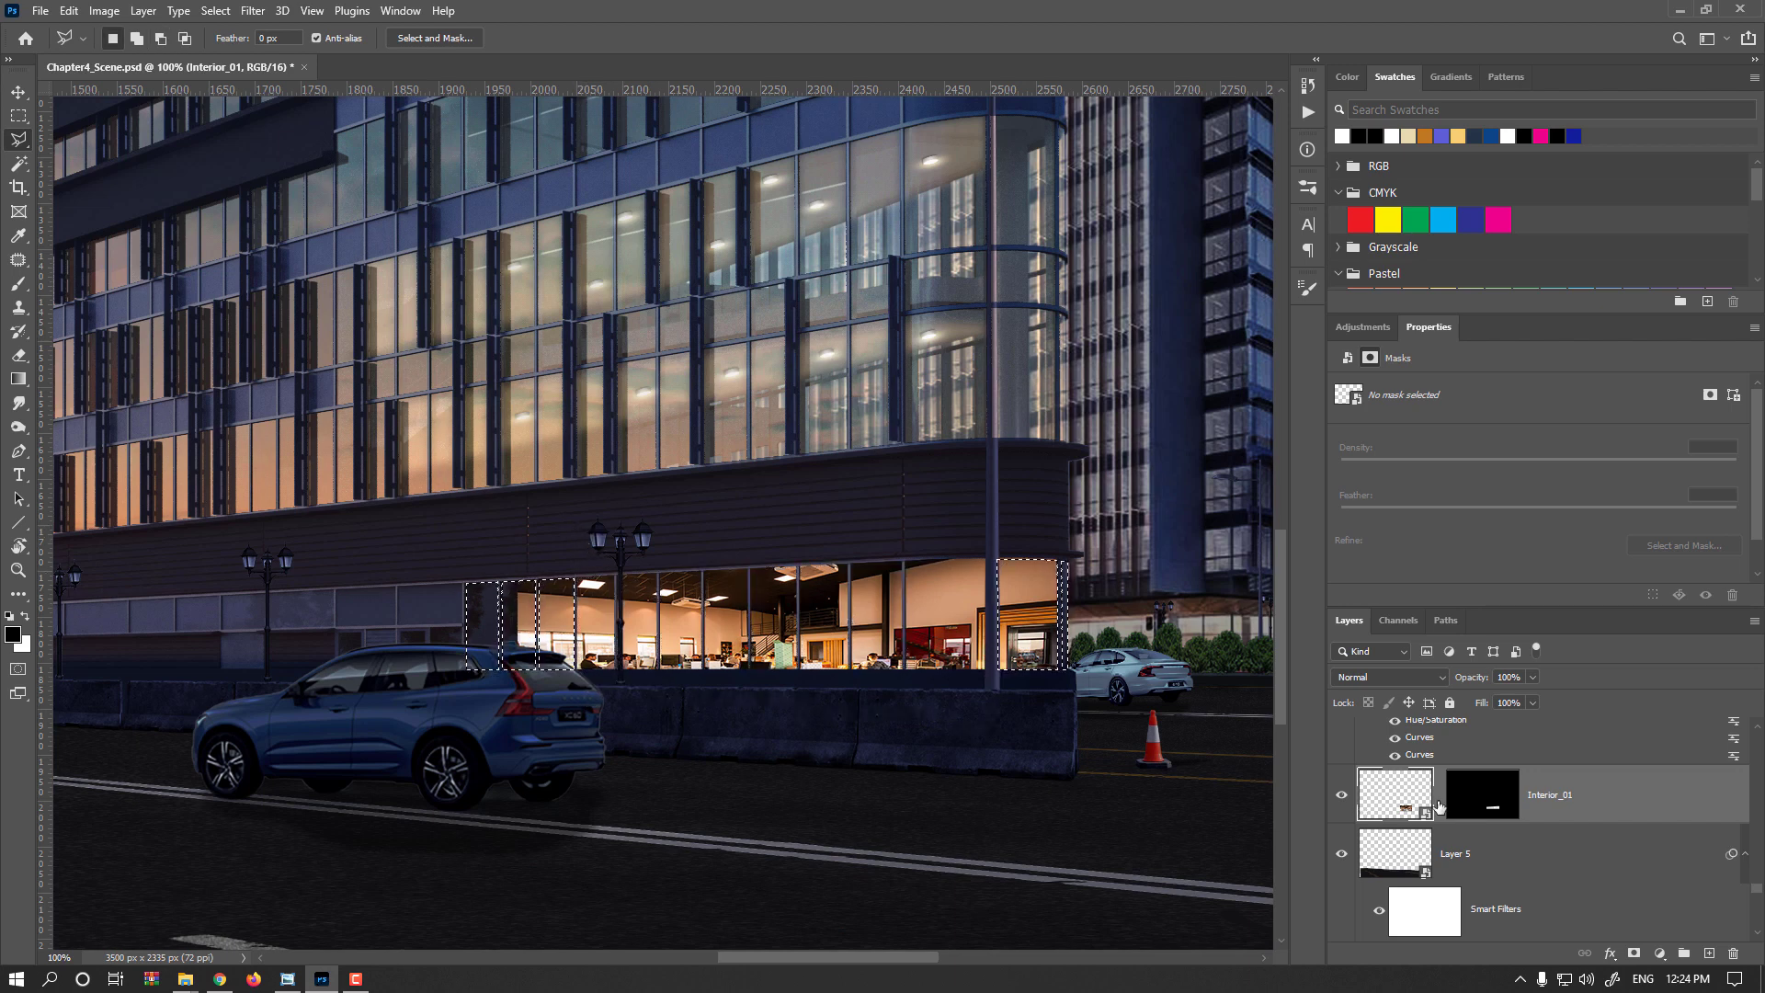
# - On Interior_01's mask, paint black with a soft low-flow 89 px brush inside the selected outer bays
pyautogui.click(1482, 794)
pyautogui.press('x')
pyautogui.click(18, 285)
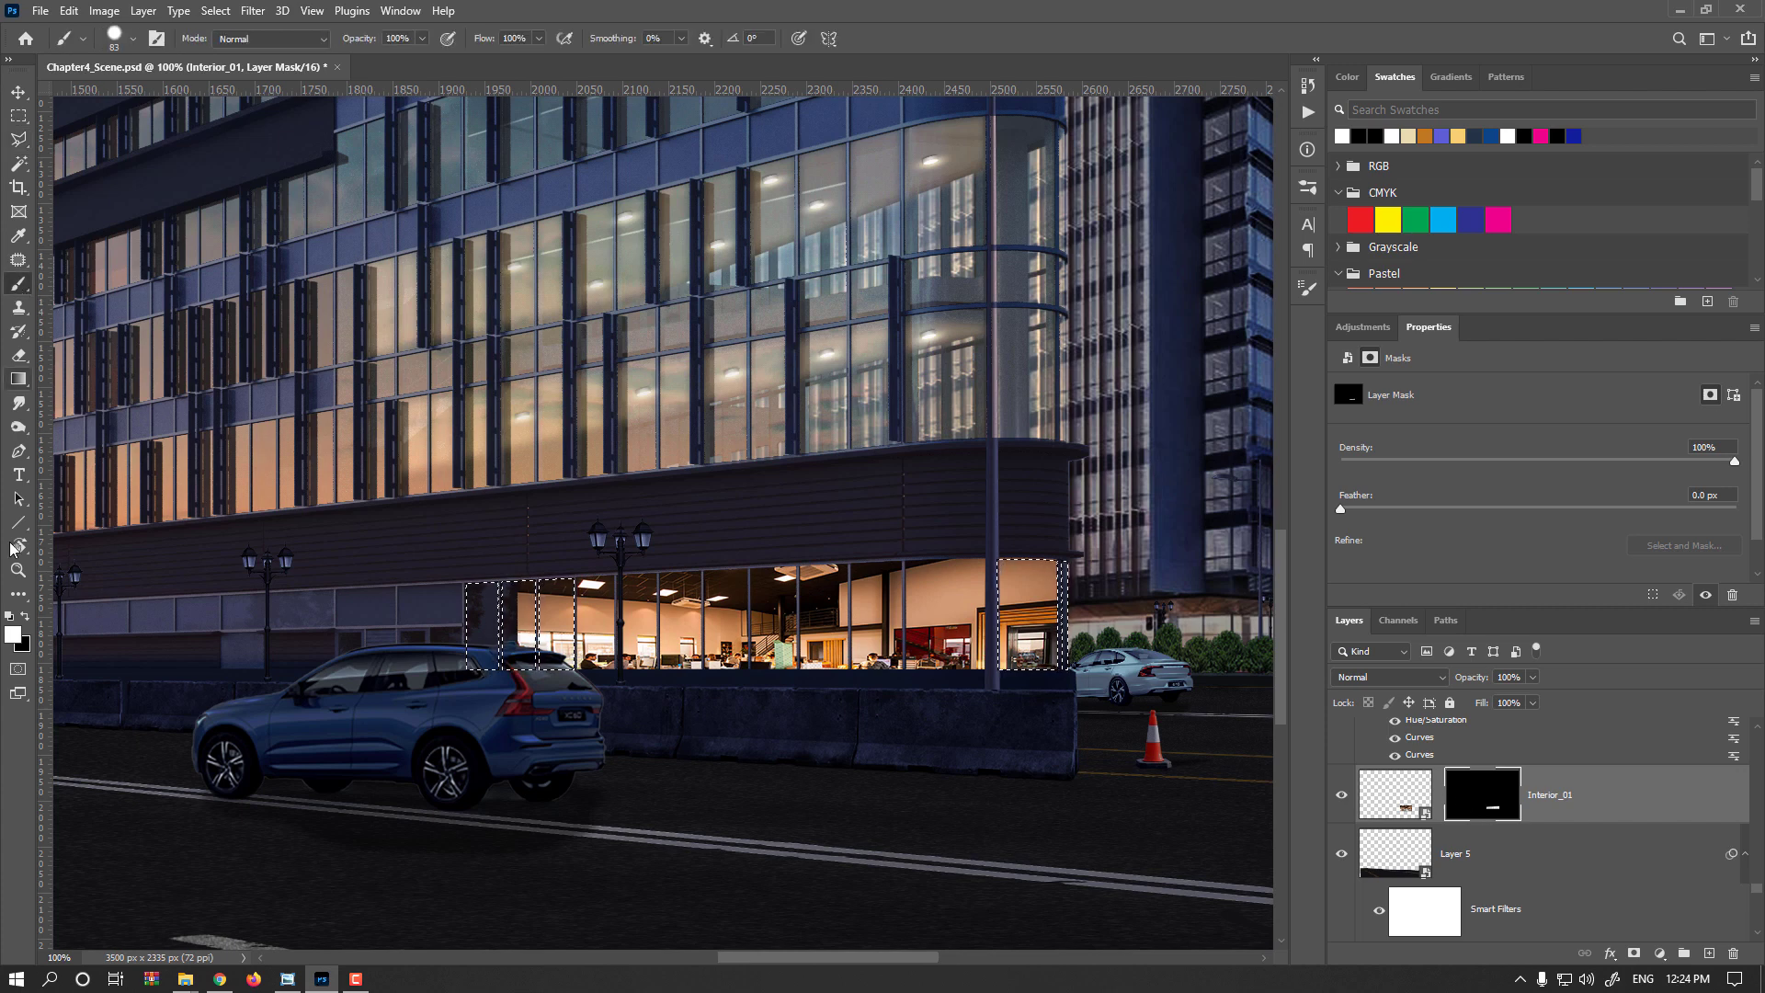
pyautogui.click(25, 615)
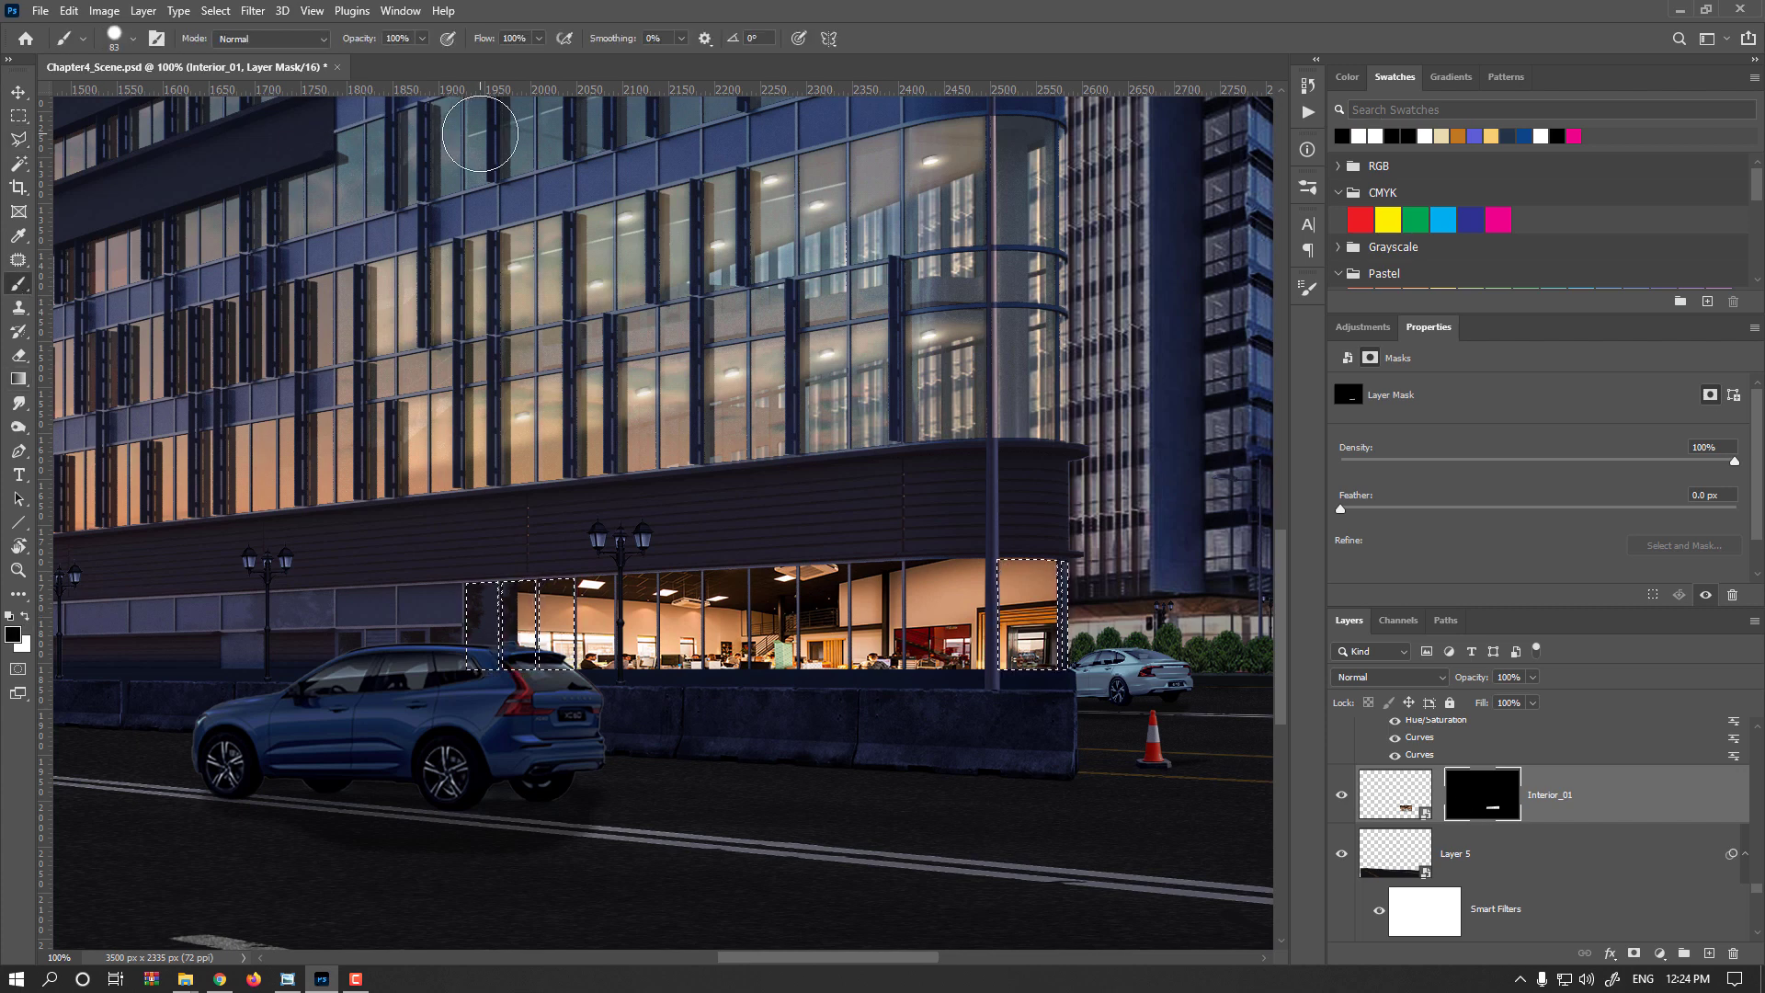
pyautogui.moveTo(492, 44); pyautogui.dragTo(426, 45)
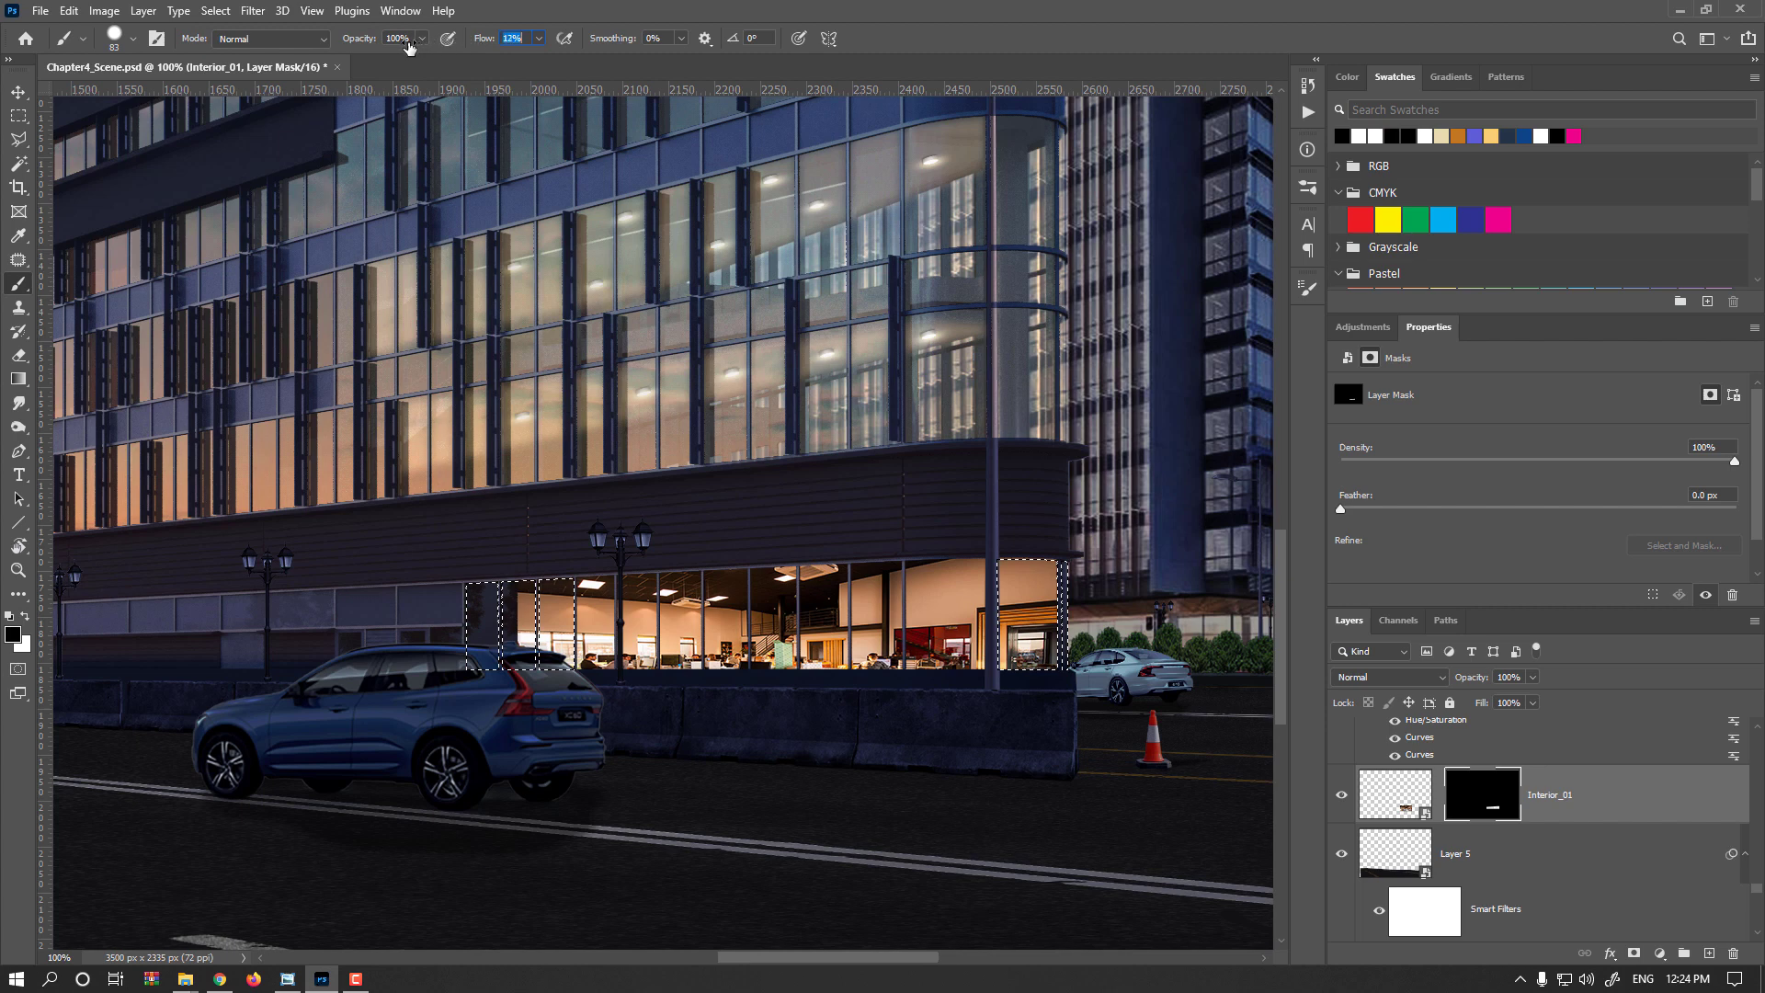
pyautogui.moveTo(485, 591); pyautogui.dragTo(504, 588)
pyautogui.click(1305, 290)
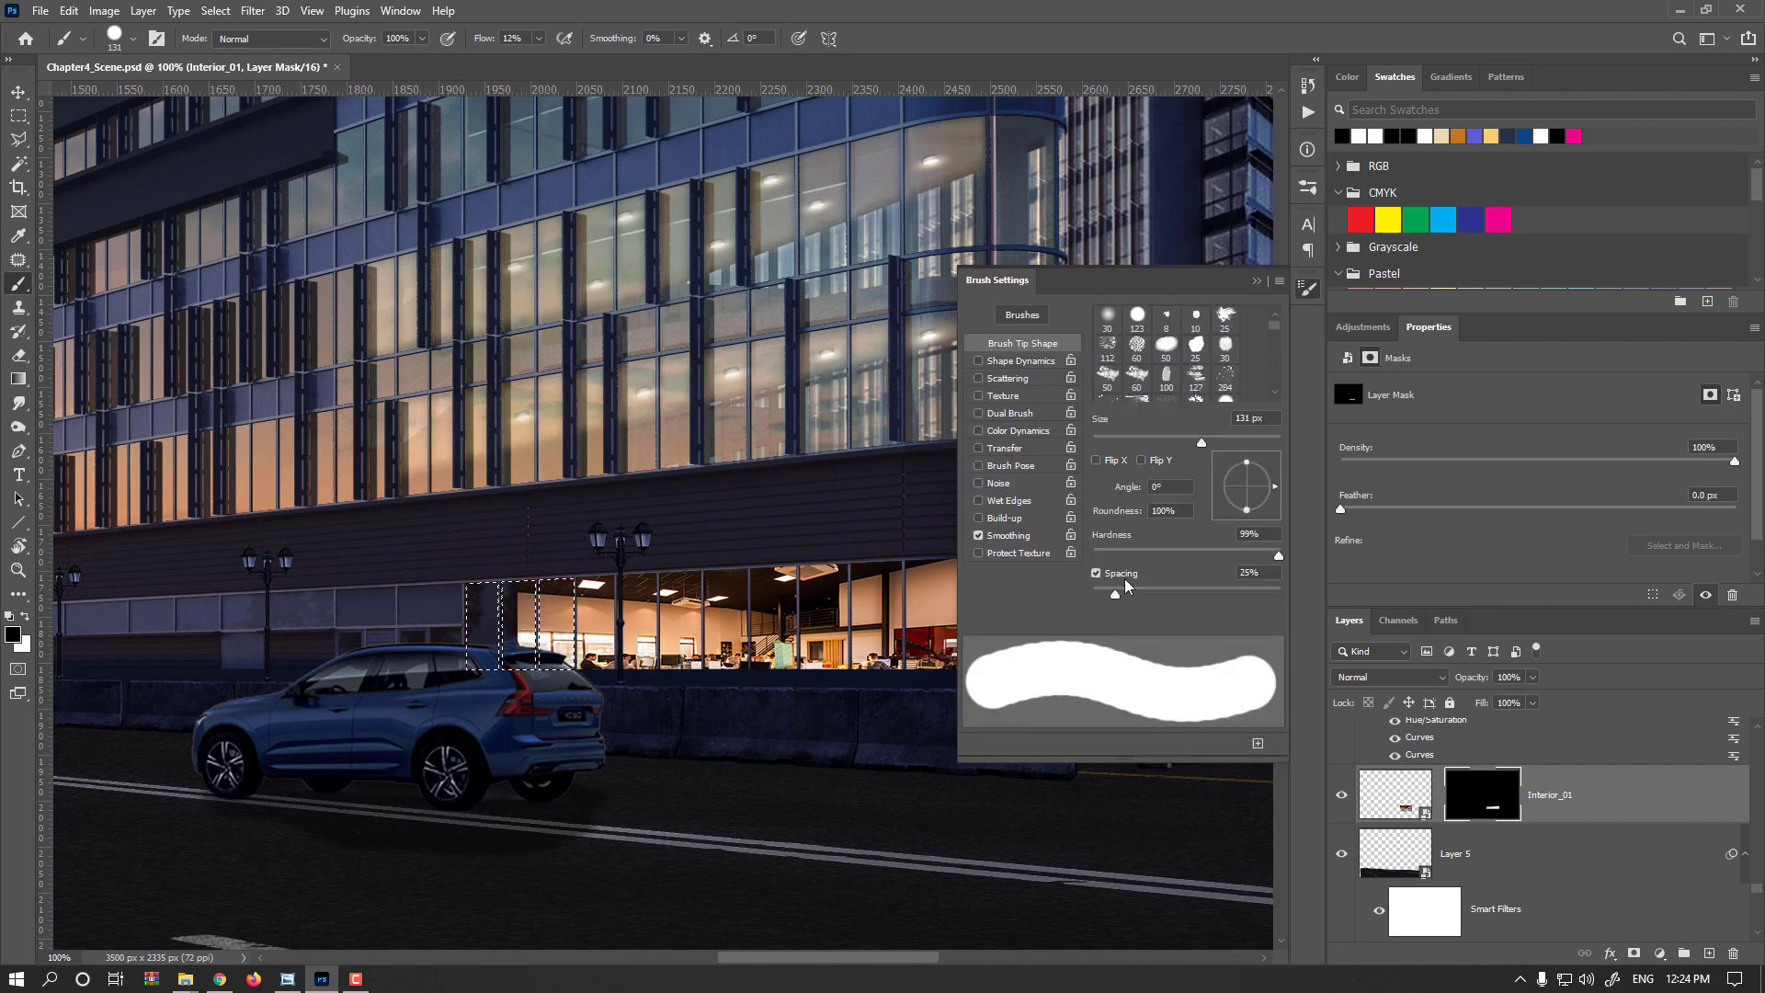
pyautogui.click(1305, 290)
pyautogui.moveTo(628, 541); pyautogui.dragTo(642, 492)
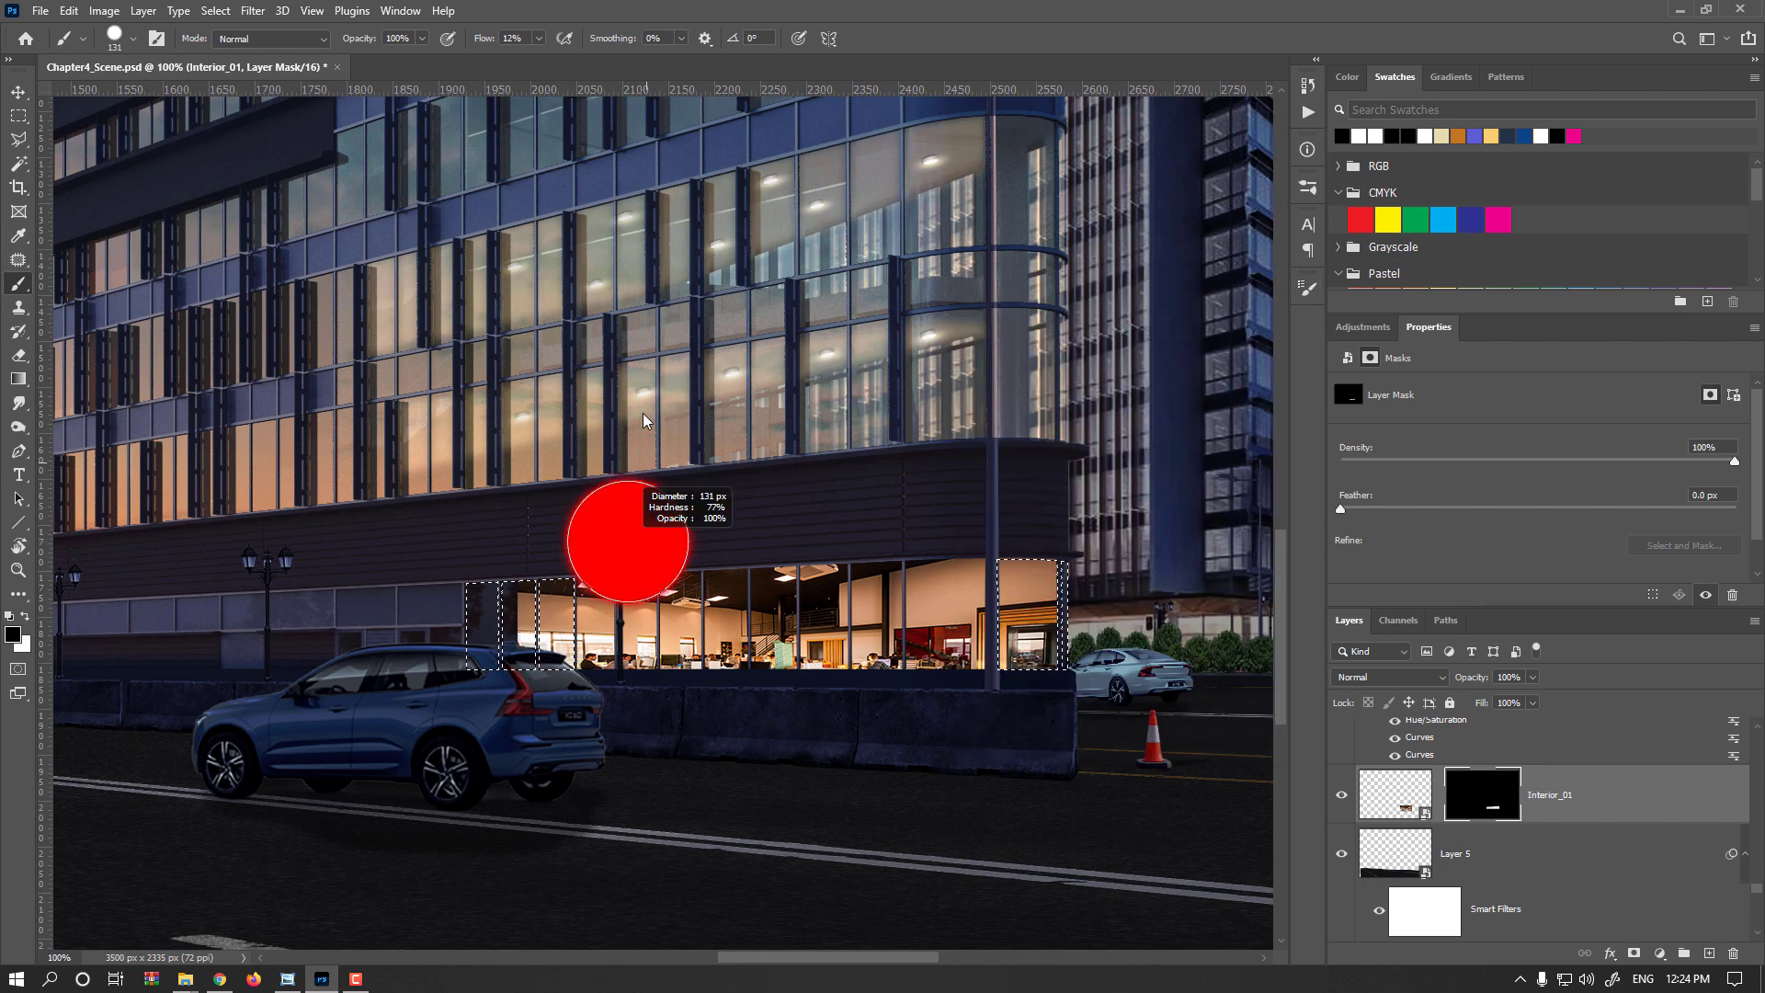
pyautogui.moveTo(643, 421); pyautogui.dragTo(643, 412)
pyautogui.moveTo(609, 632); pyautogui.dragTo(602, 602)
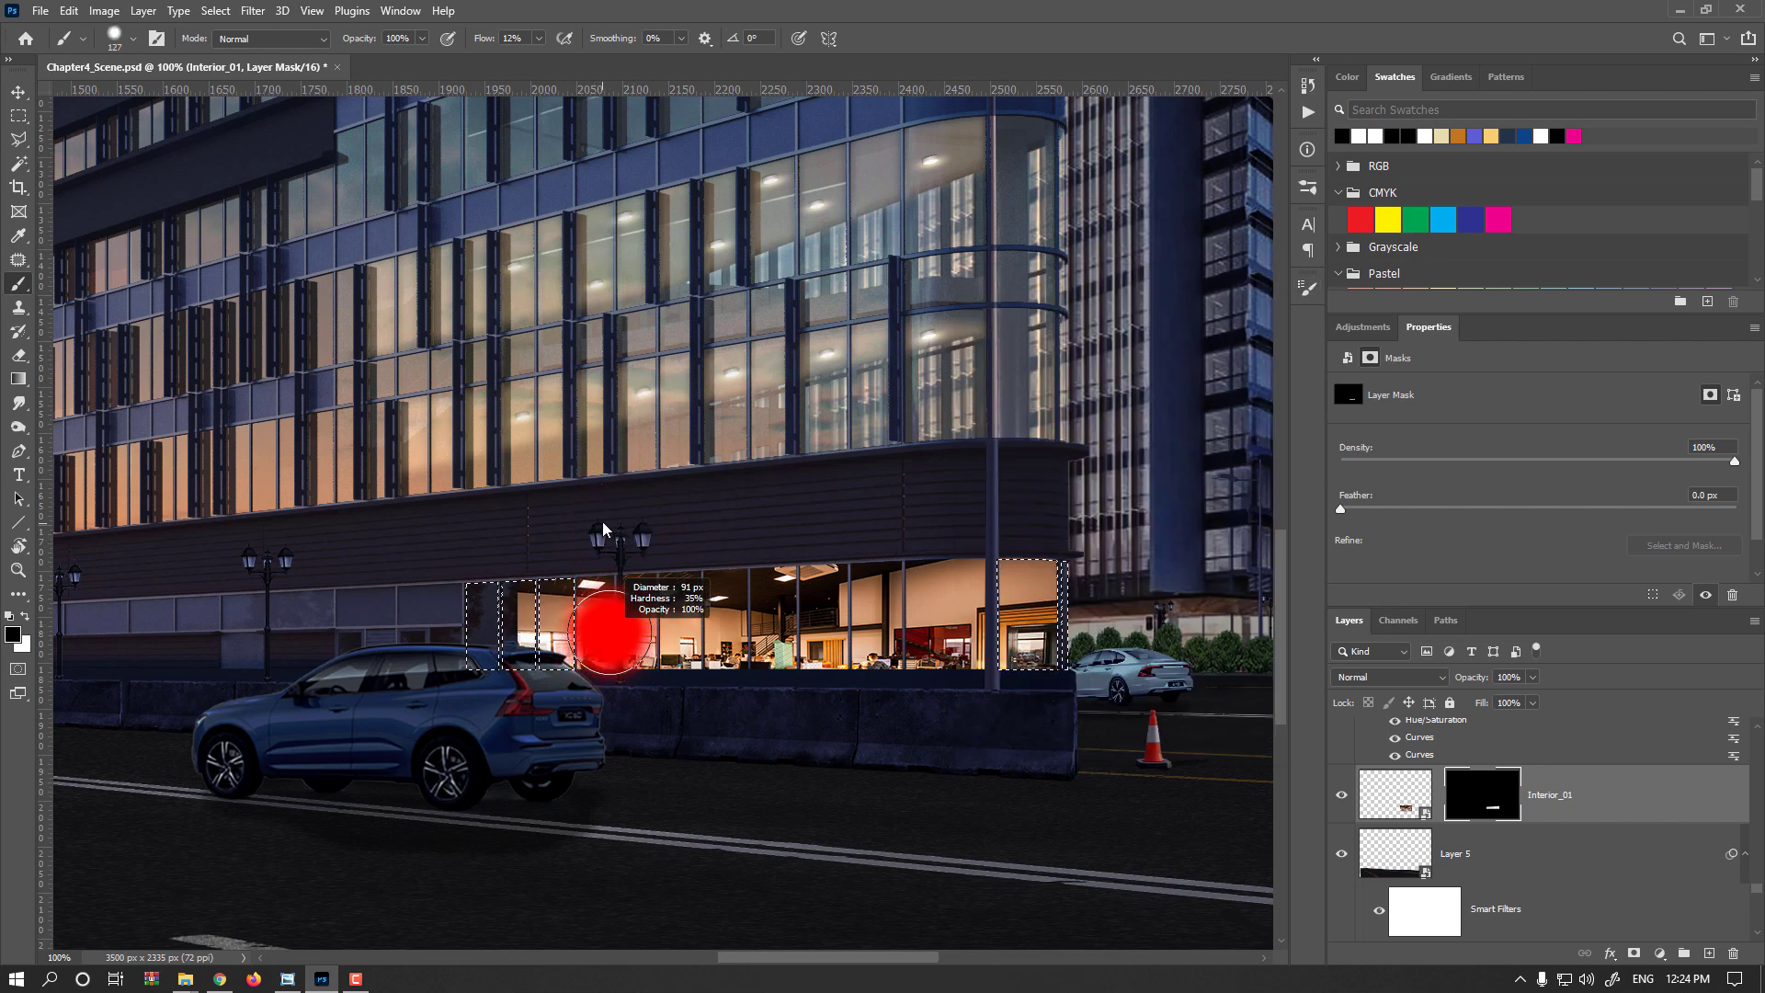
pyautogui.moveTo(603, 527); pyautogui.dragTo(600, 526)
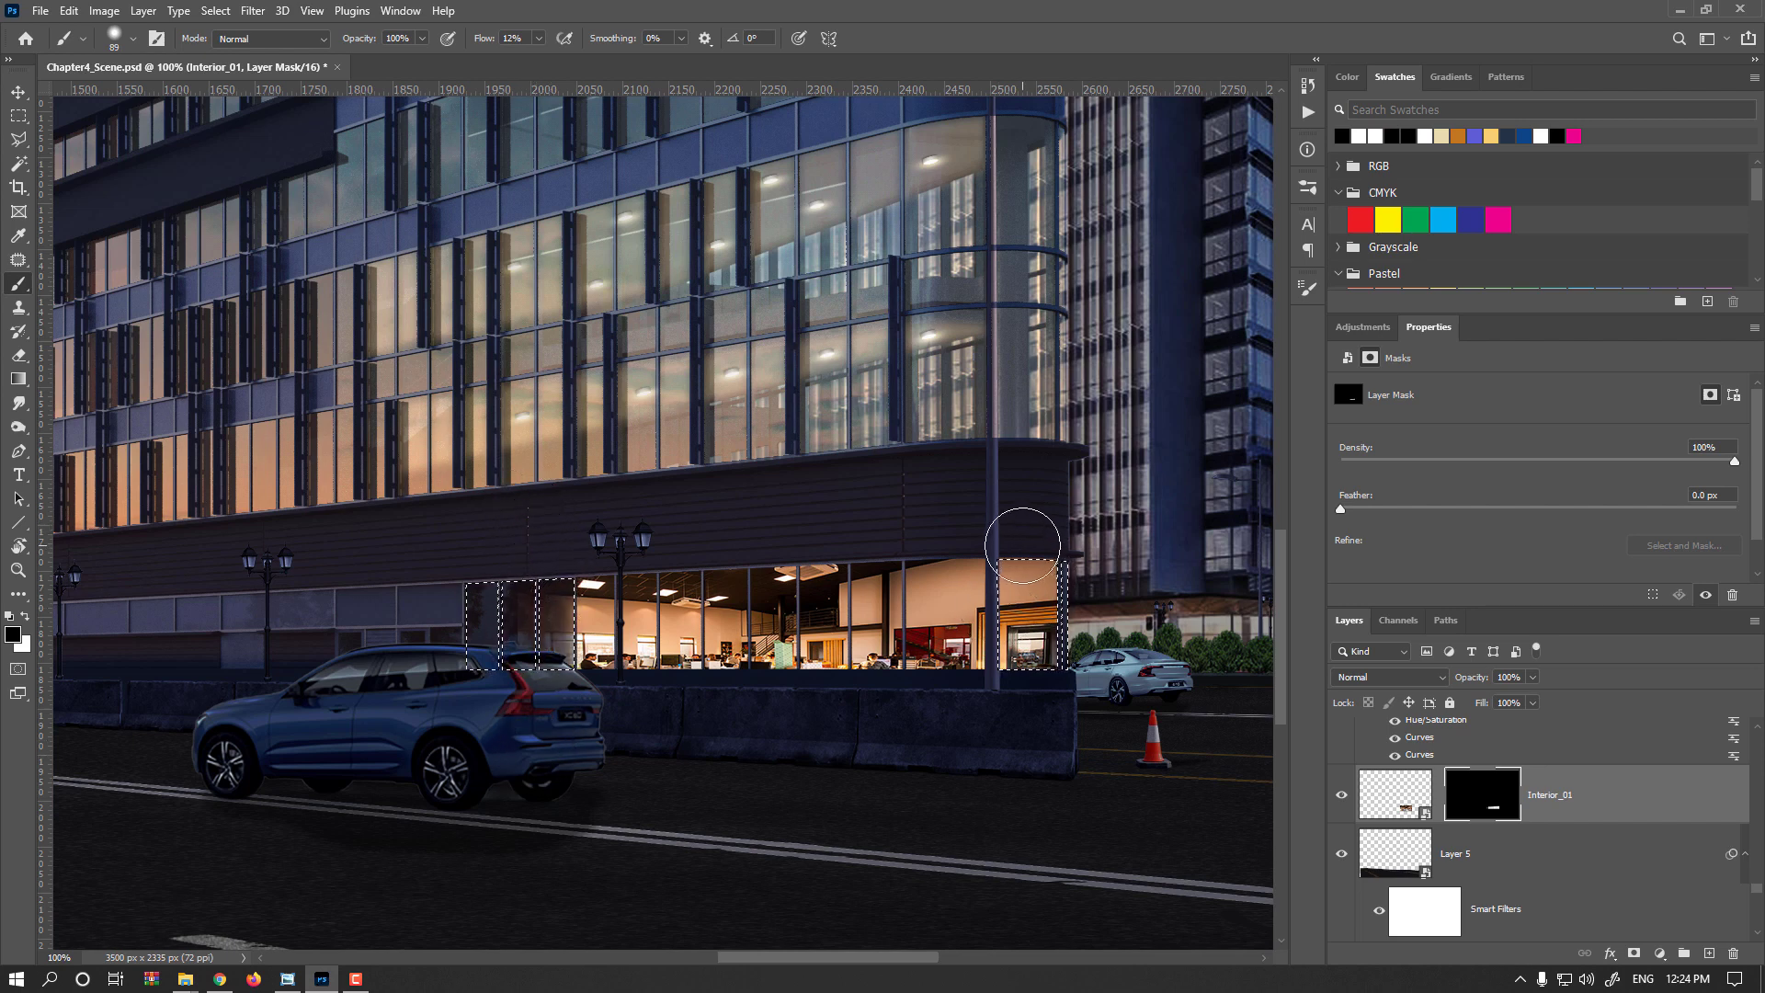
pyautogui.moveTo(1022, 545)
pyautogui.mouseDown()
pyautogui.moveTo(1025, 720)
pyautogui.moveTo(1044, 526)
pyautogui.moveTo(1053, 537)
pyautogui.moveTo(1054, 567)
pyautogui.moveTo(1036, 556)
pyautogui.moveTo(1021, 581)
pyautogui.moveTo(1022, 707)
pyautogui.moveTo(1065, 652)
pyautogui.moveTo(1058, 762)
pyautogui.moveTo(1030, 561)
pyautogui.moveTo(1018, 739)
pyautogui.moveTo(1032, 510)
pyautogui.moveTo(1046, 797)
pyautogui.moveTo(1051, 512)
pyautogui.moveTo(1057, 758)
pyautogui.moveTo(1045, 520)
pyautogui.moveTo(1034, 781)
pyautogui.mouseUp()
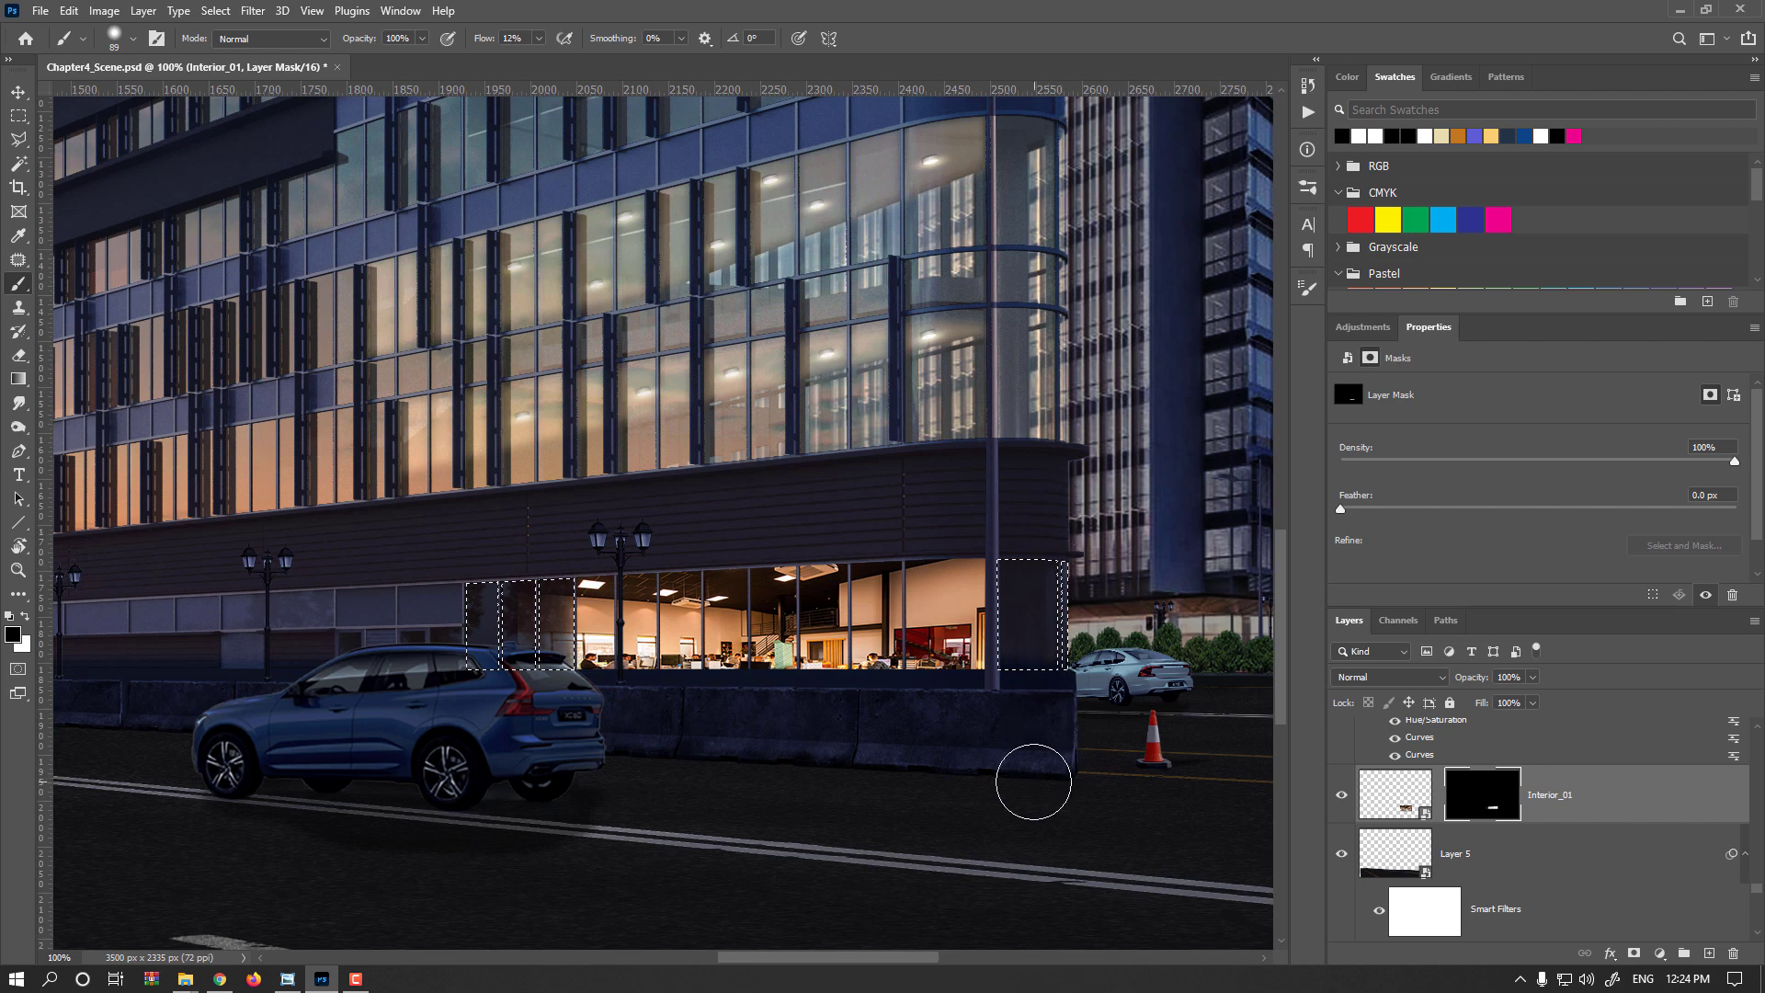
# - Deselect, then softly darken the lit storefront interior on the mask with a 205 px brush
pyautogui.hotkey('ctrl', 'd')
pyautogui.press(']')
pyautogui.press(']')
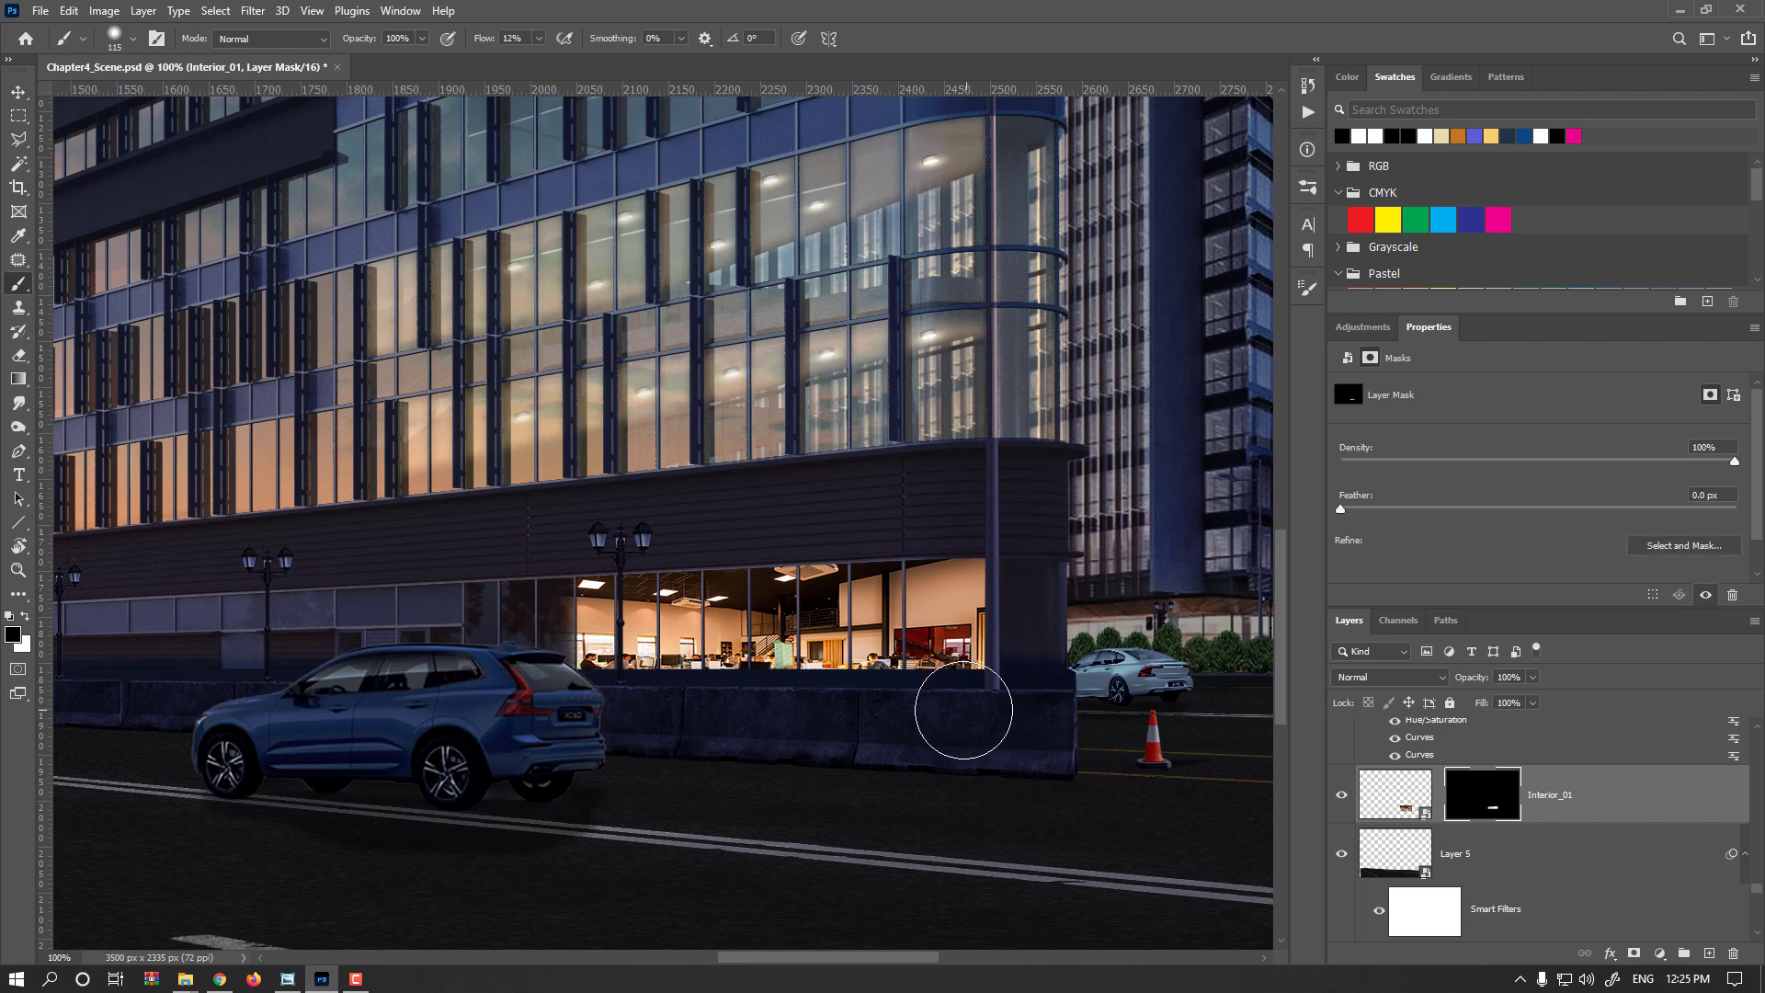
pyautogui.moveTo(858, 670); pyautogui.dragTo(896, 670)
pyautogui.moveTo(484, 43); pyautogui.dragTo(698, 46)
pyautogui.moveTo(691, 599); pyautogui.dragTo(708, 608)
pyautogui.moveTo(572, 625)
pyautogui.mouseDown()
pyautogui.moveTo(1113, 613)
pyautogui.moveTo(533, 631)
pyautogui.moveTo(1160, 630)
pyautogui.moveTo(457, 609)
pyautogui.moveTo(1143, 610)
pyautogui.moveTo(524, 591)
pyautogui.moveTo(845, 701)
pyautogui.moveTo(1011, 706)
pyautogui.moveTo(984, 691)
pyautogui.mouseUp()
pyautogui.press('h')
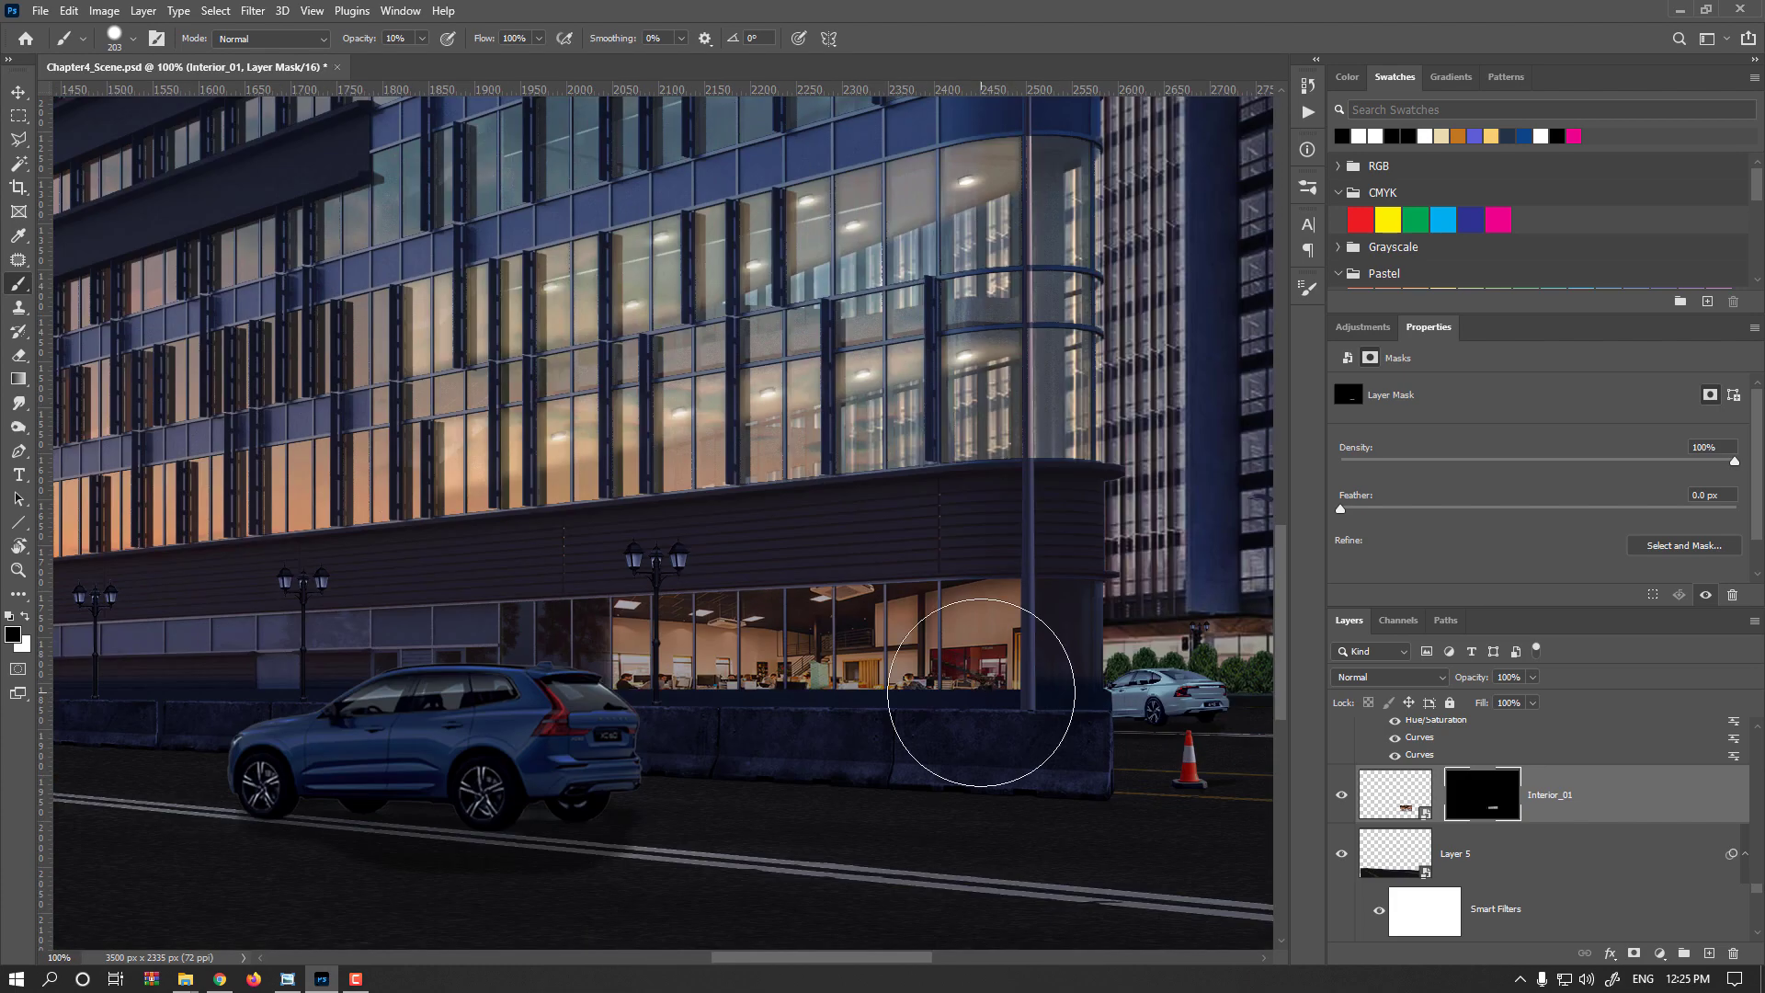
# - Load Interior_01's mask, copy that area of Buildings_Main_Top to Layer 20, and delete the extra copy
pyautogui.keyDown('ctrl'); pyautogui.click(1484, 809); pyautogui.keyUp('ctrl')
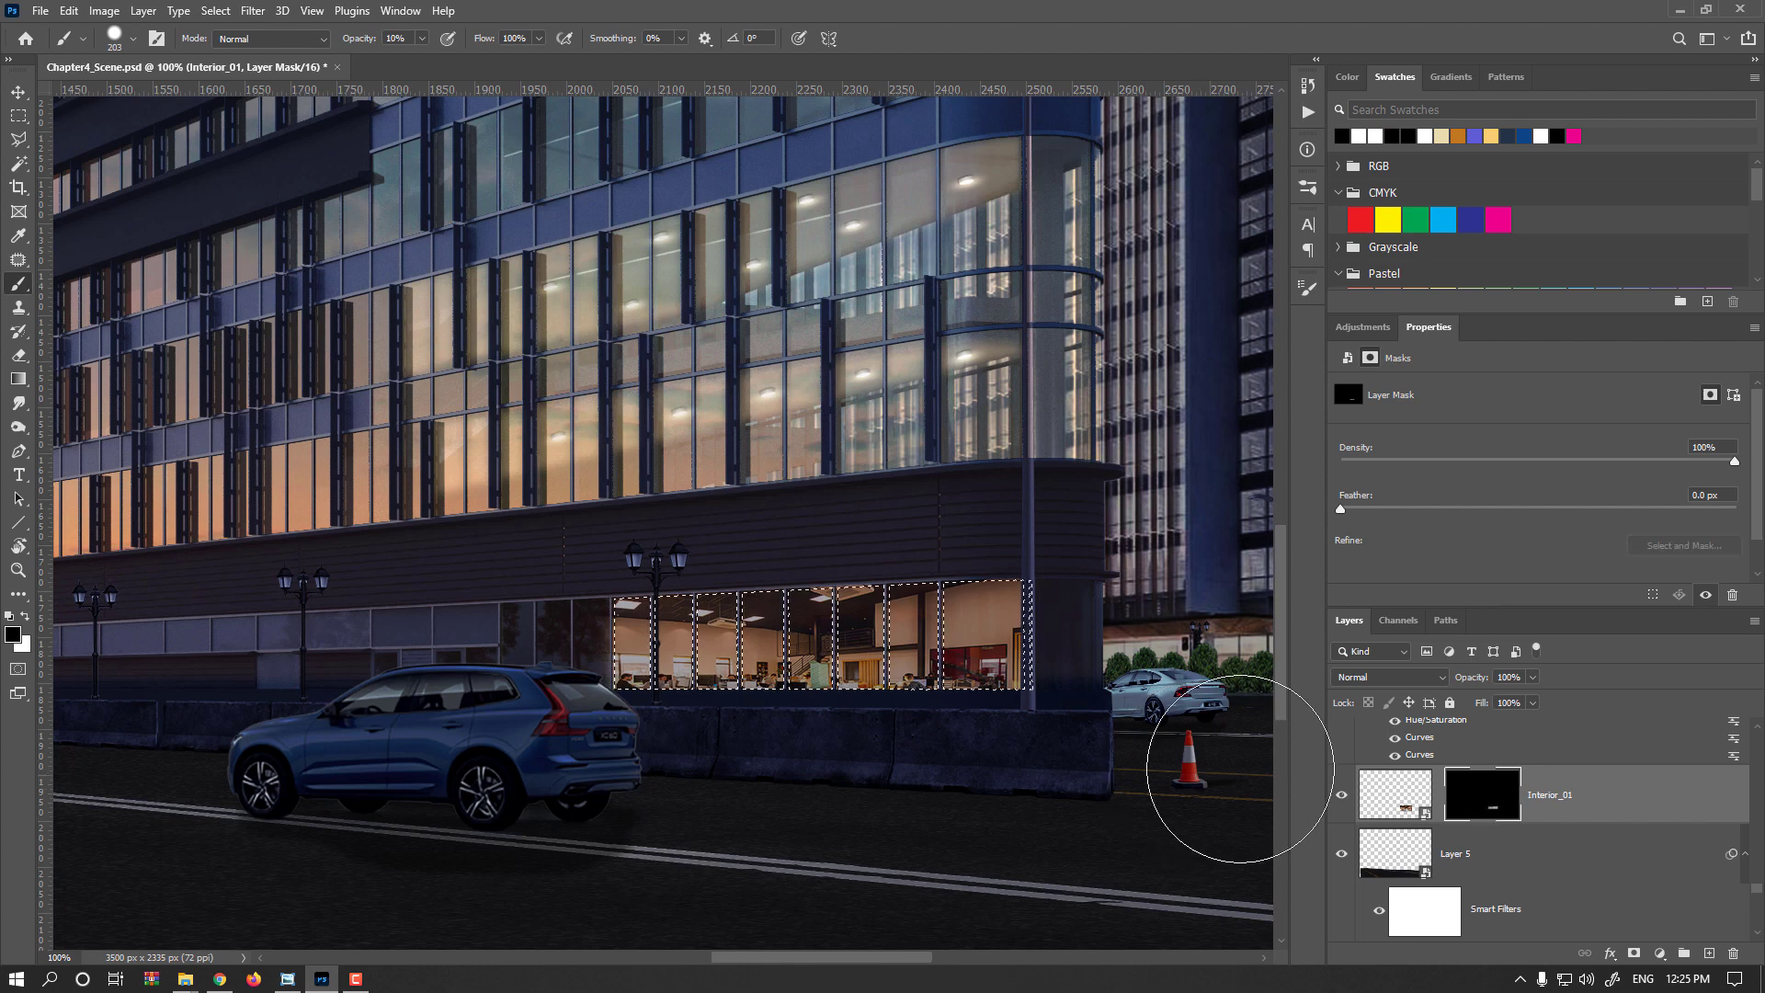
pyautogui.scroll(-6, 1471, 818)
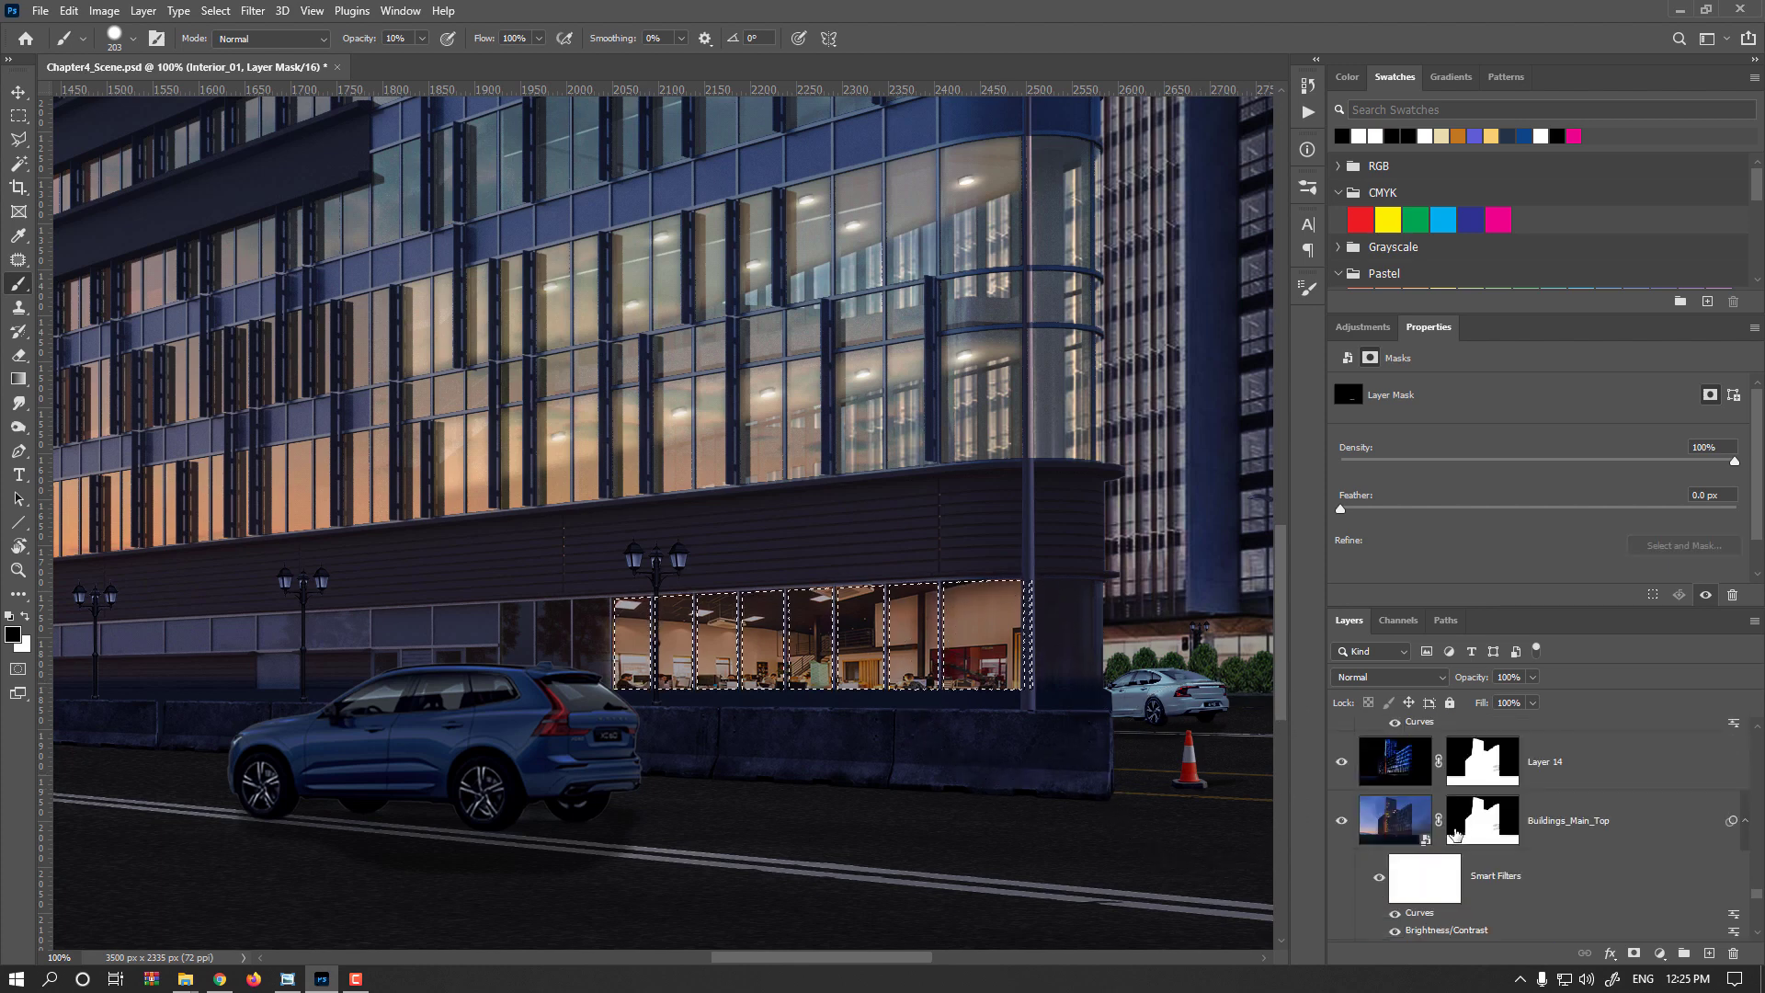
pyautogui.click(1392, 825)
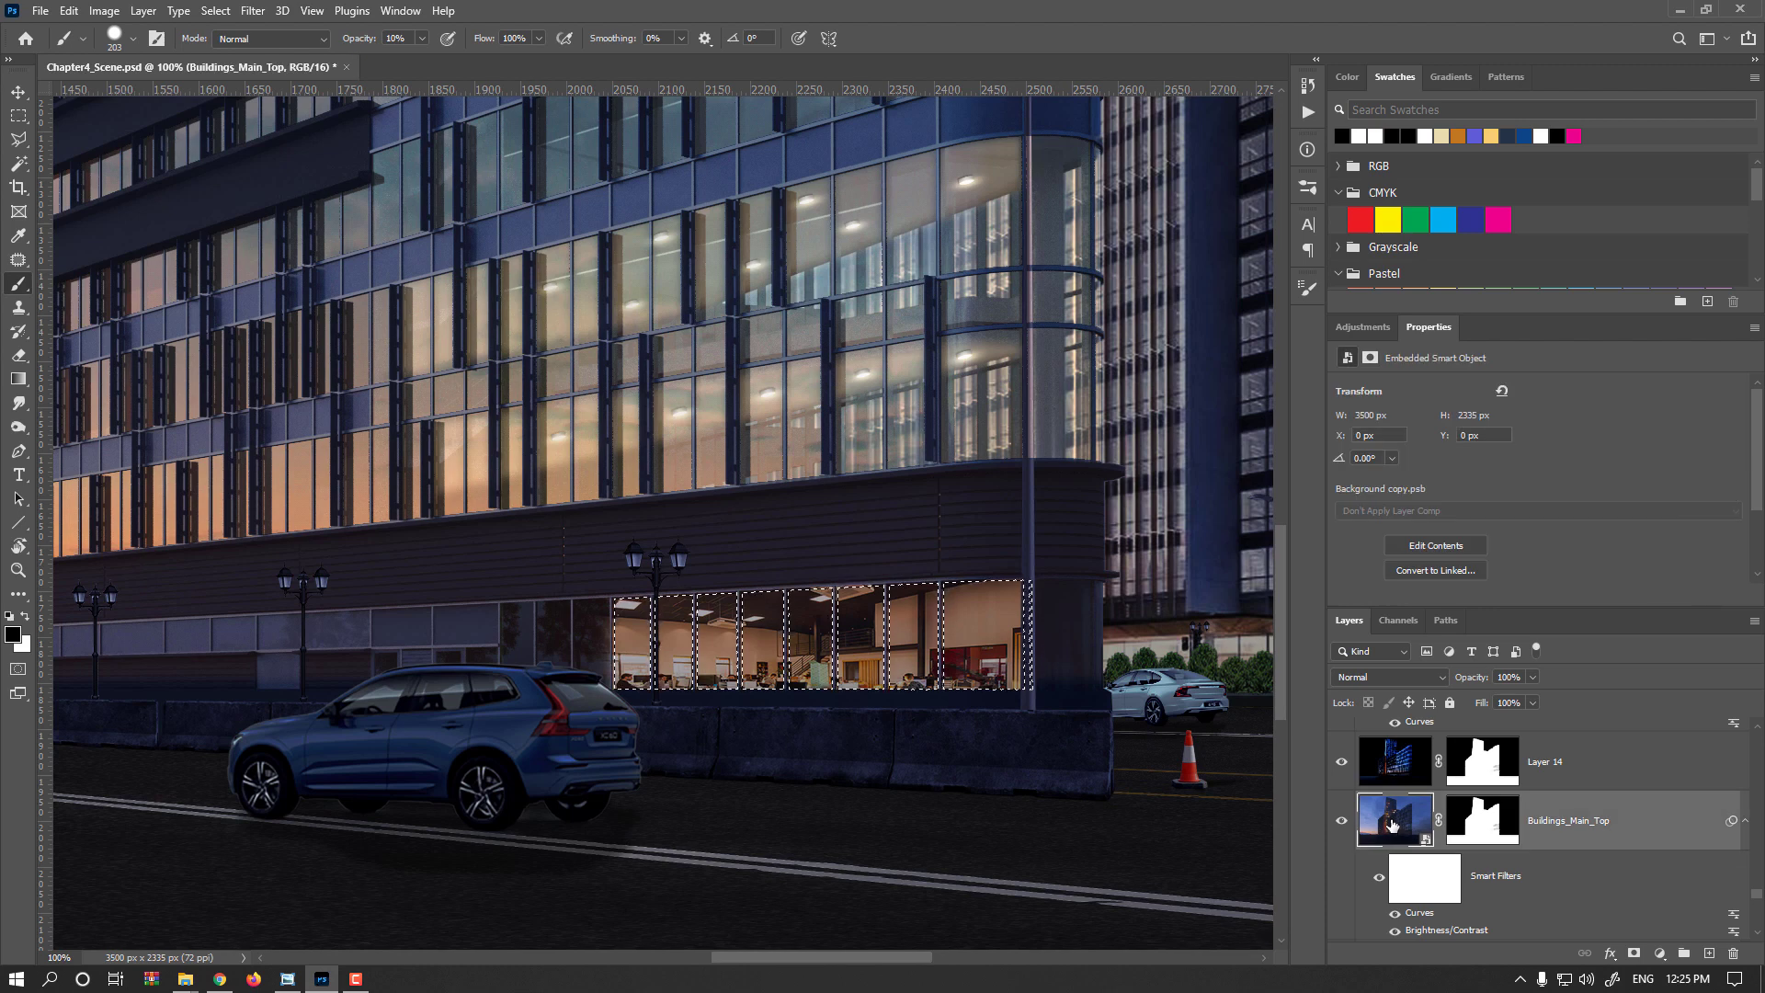
pyautogui.hotkey('ctrl', 'j')
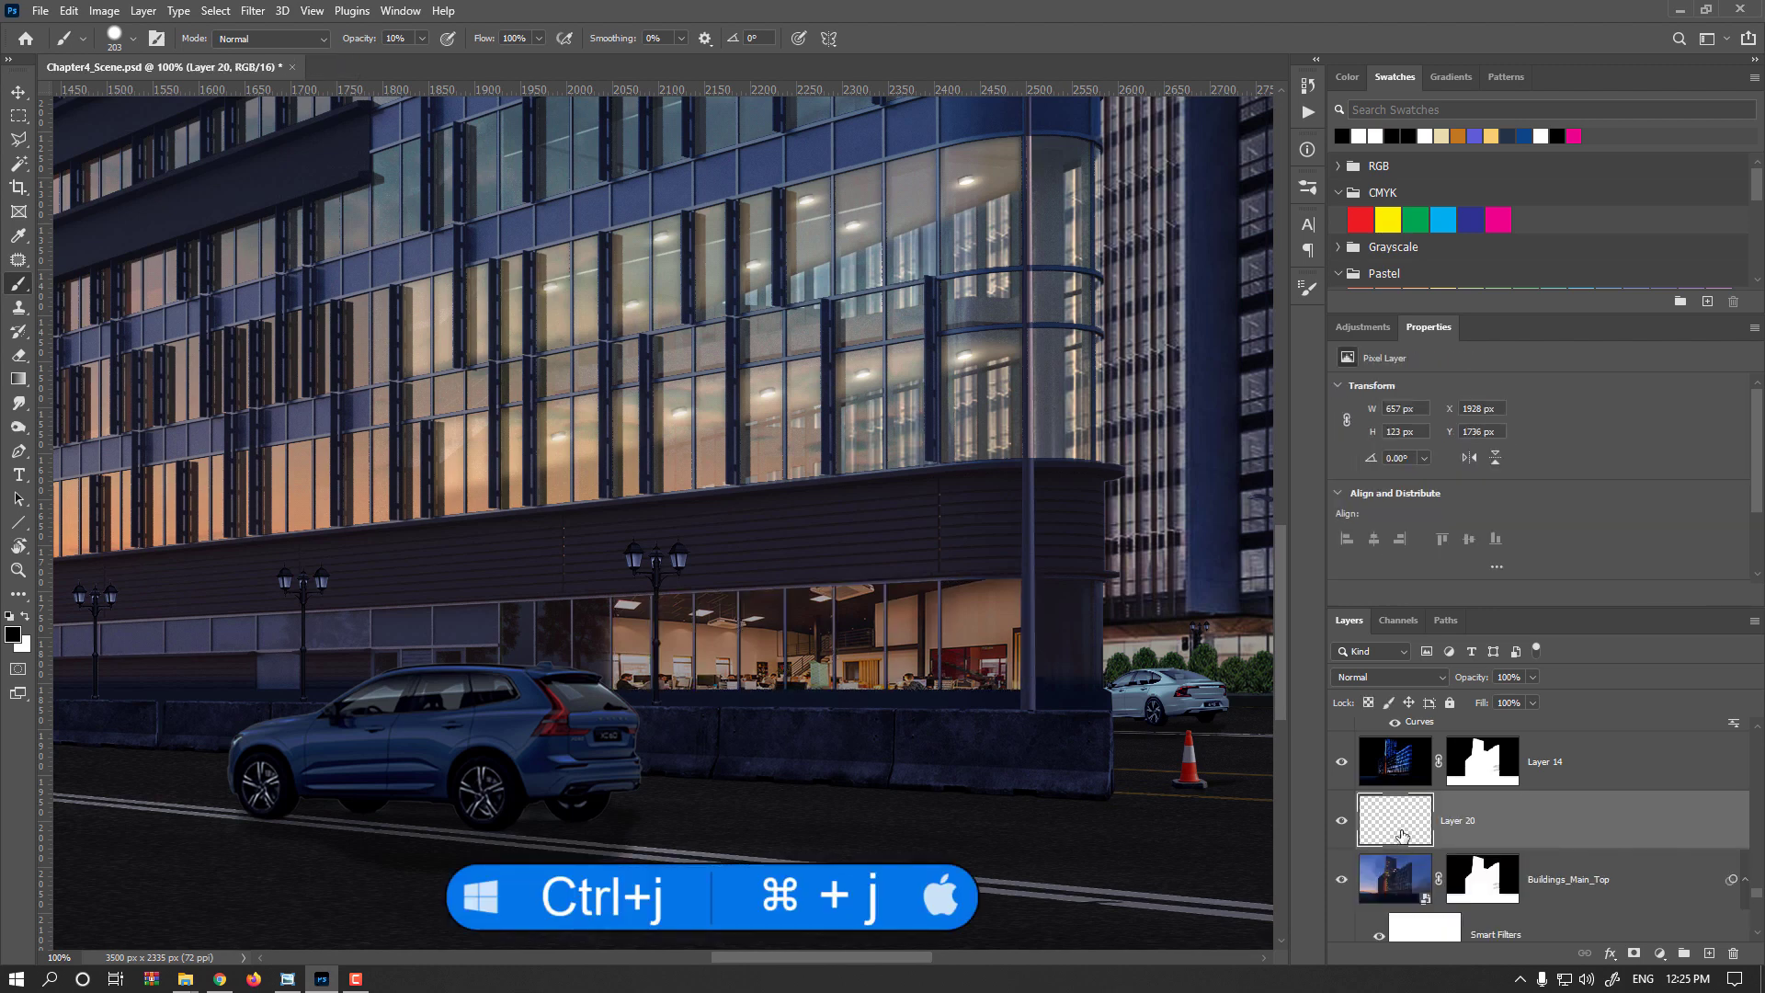
pyautogui.scroll(3, 1399, 812)
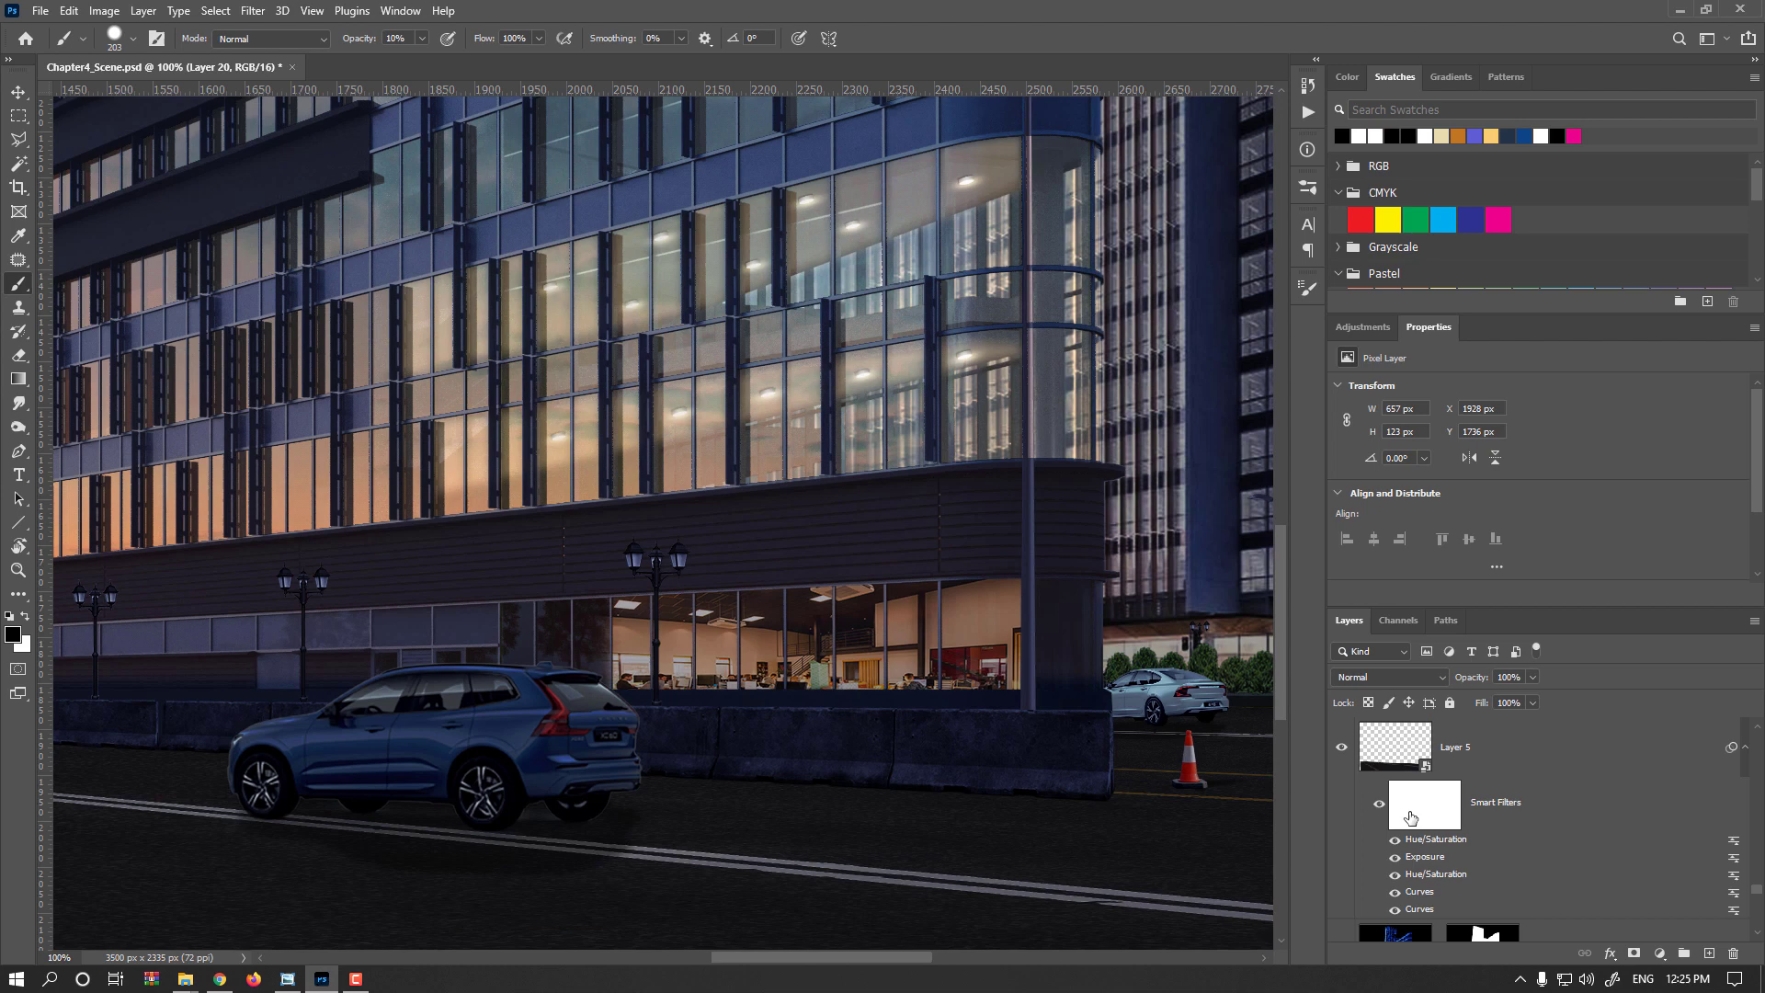
pyautogui.scroll(-2, 1415, 818)
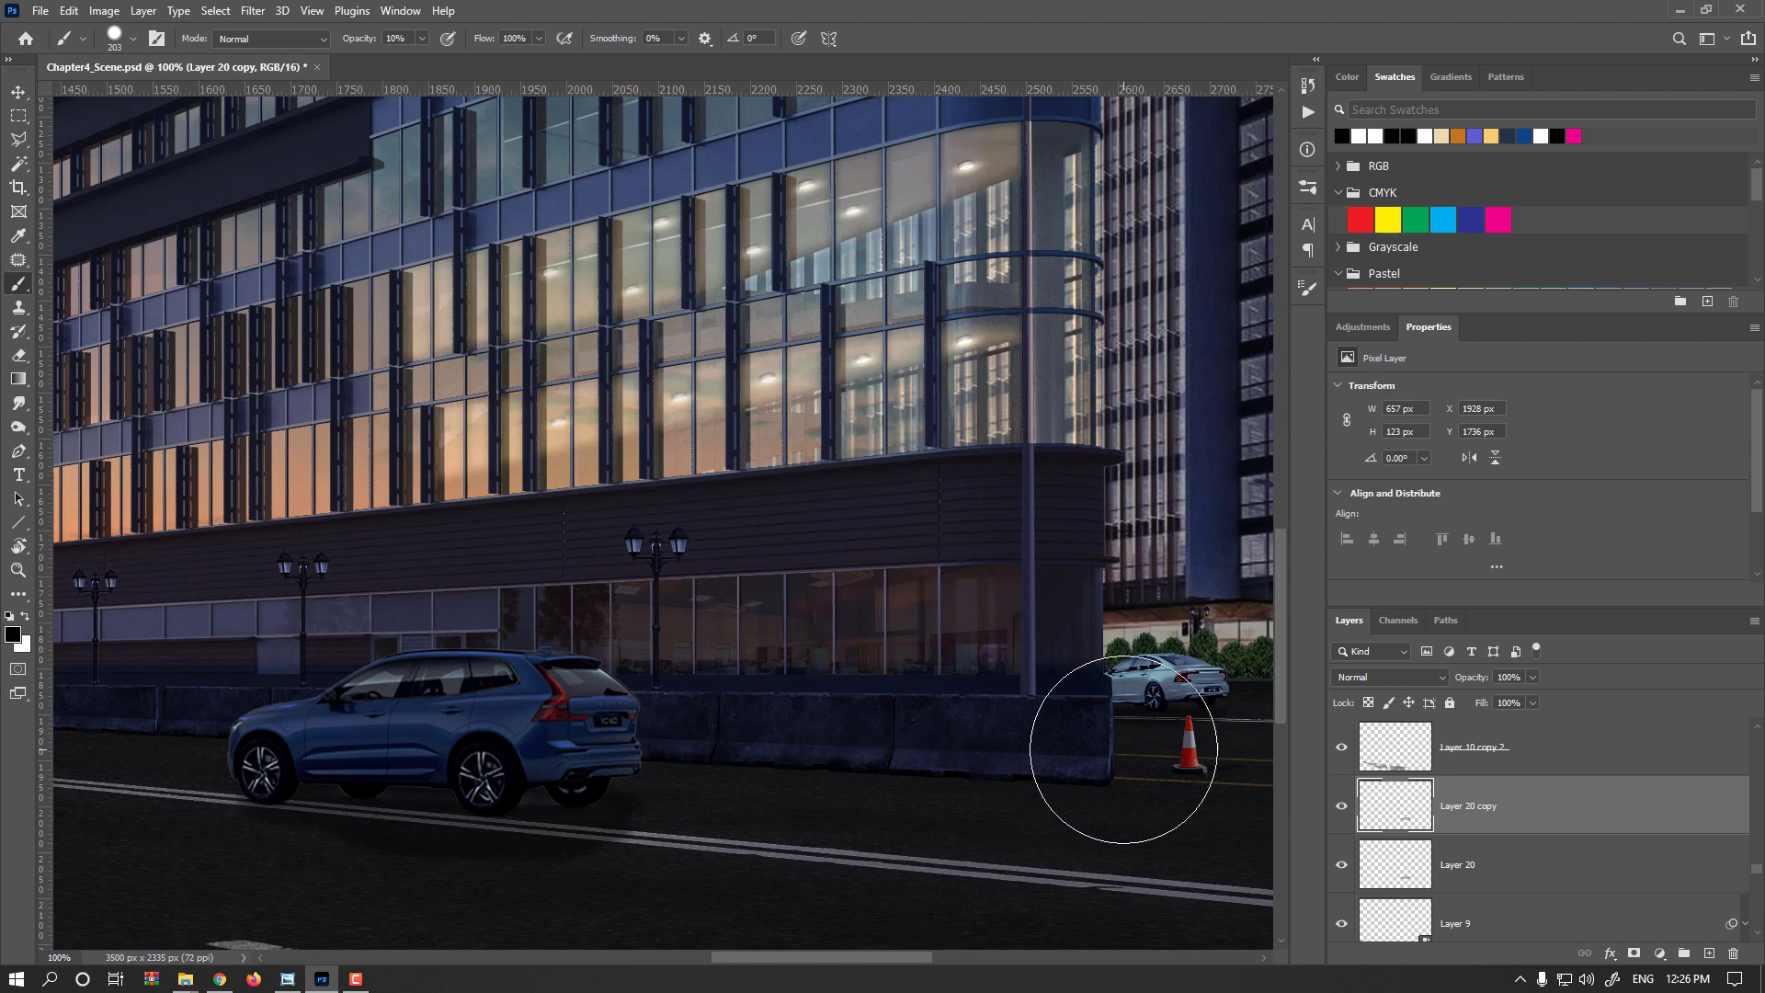
pyautogui.scroll(-1, 965, 678)
pyautogui.scroll(1, 961, 681)
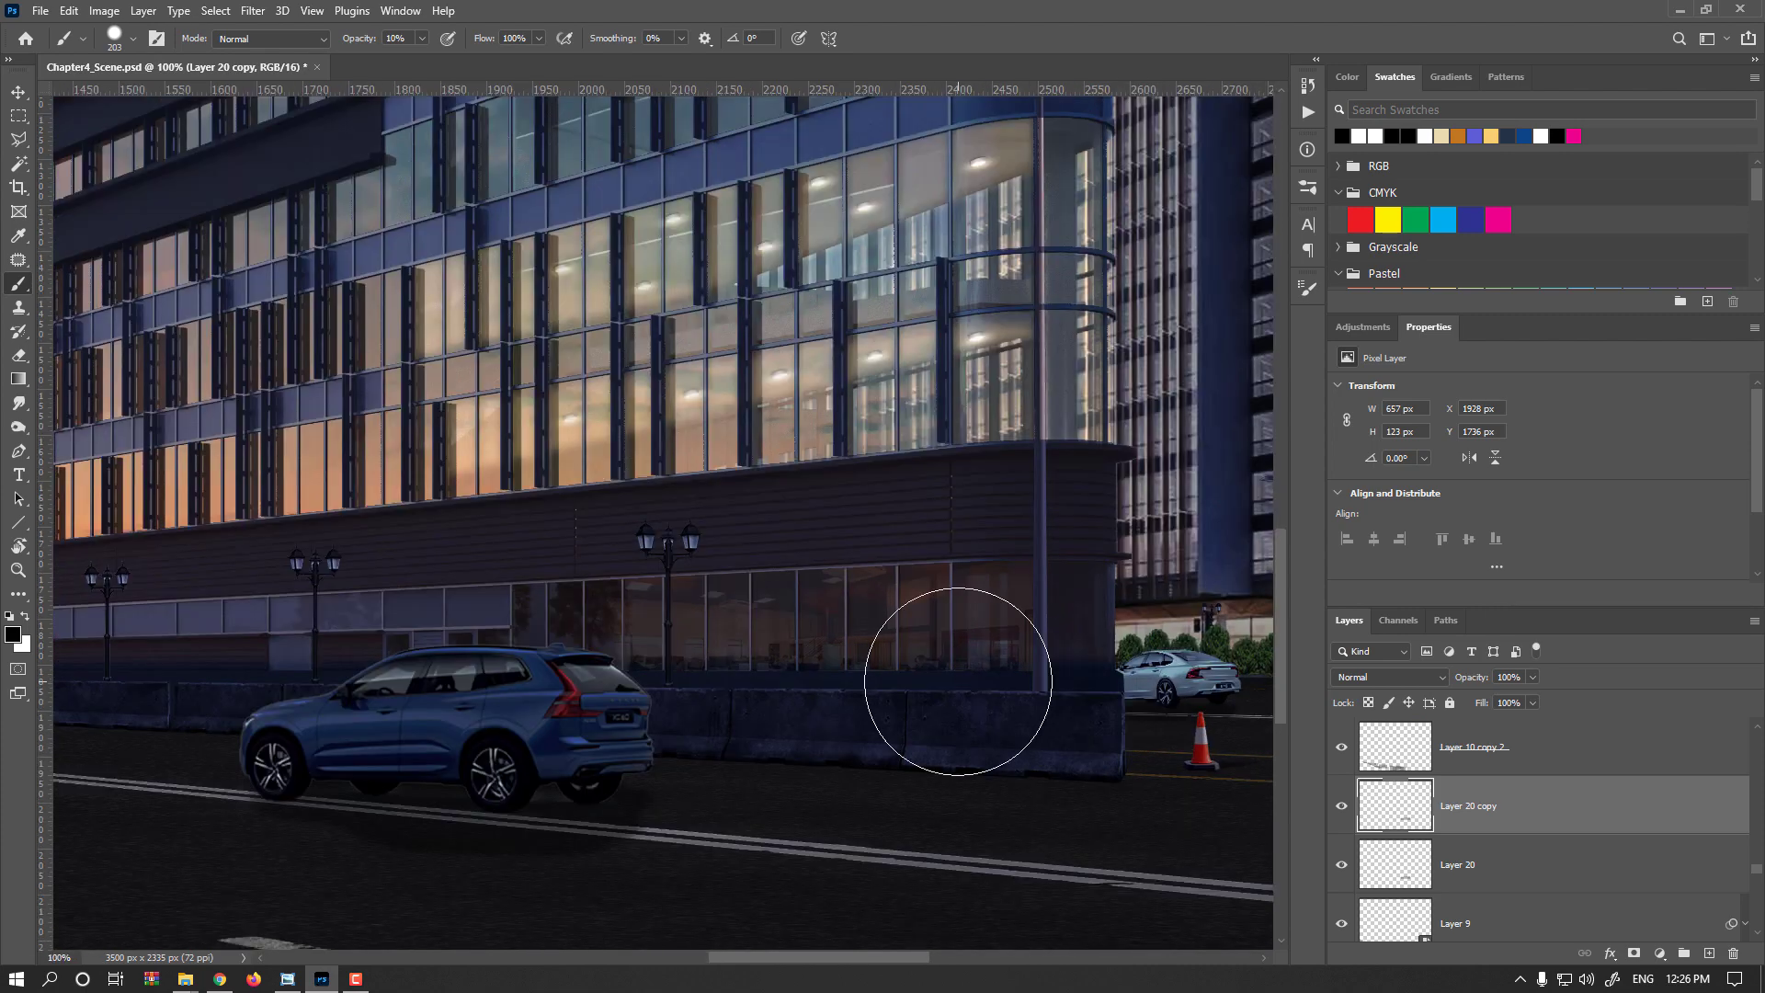
pyautogui.press('Delete')
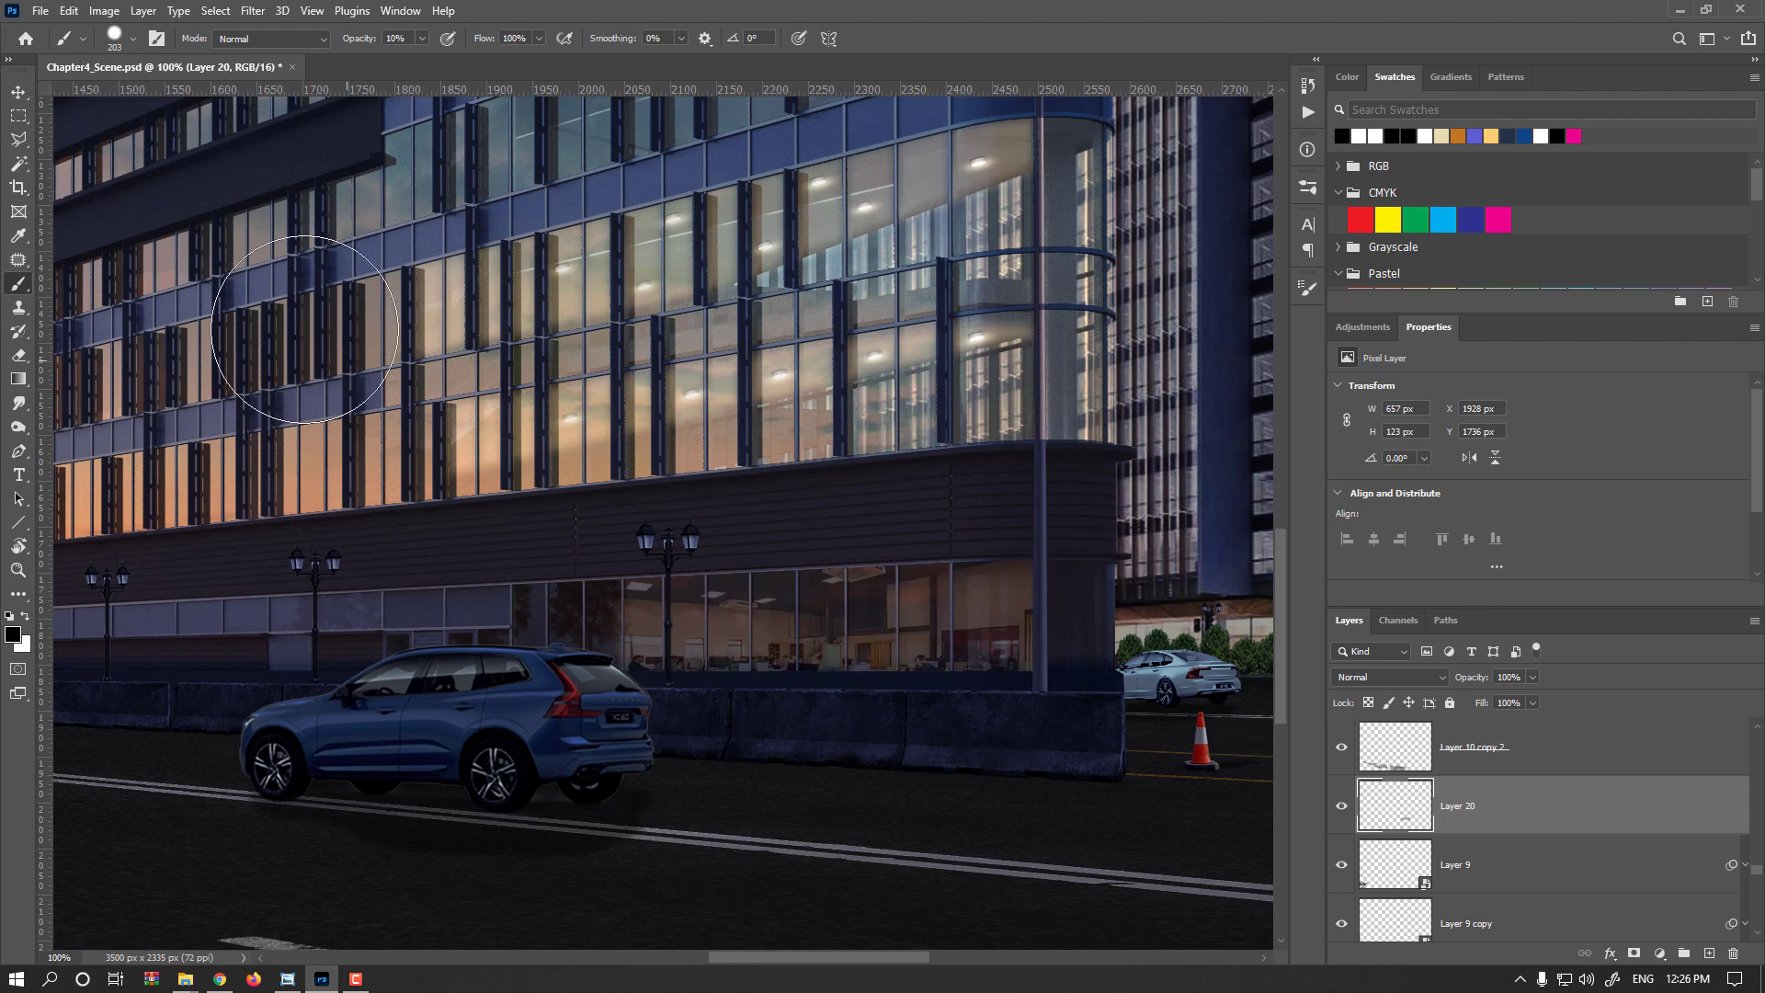
# - Pick Interior_01 from the canvas and apply an Exposure filter of +1.13 with gamma 1.08
pyautogui.click(18, 92)
pyautogui.rightClick(973, 624)
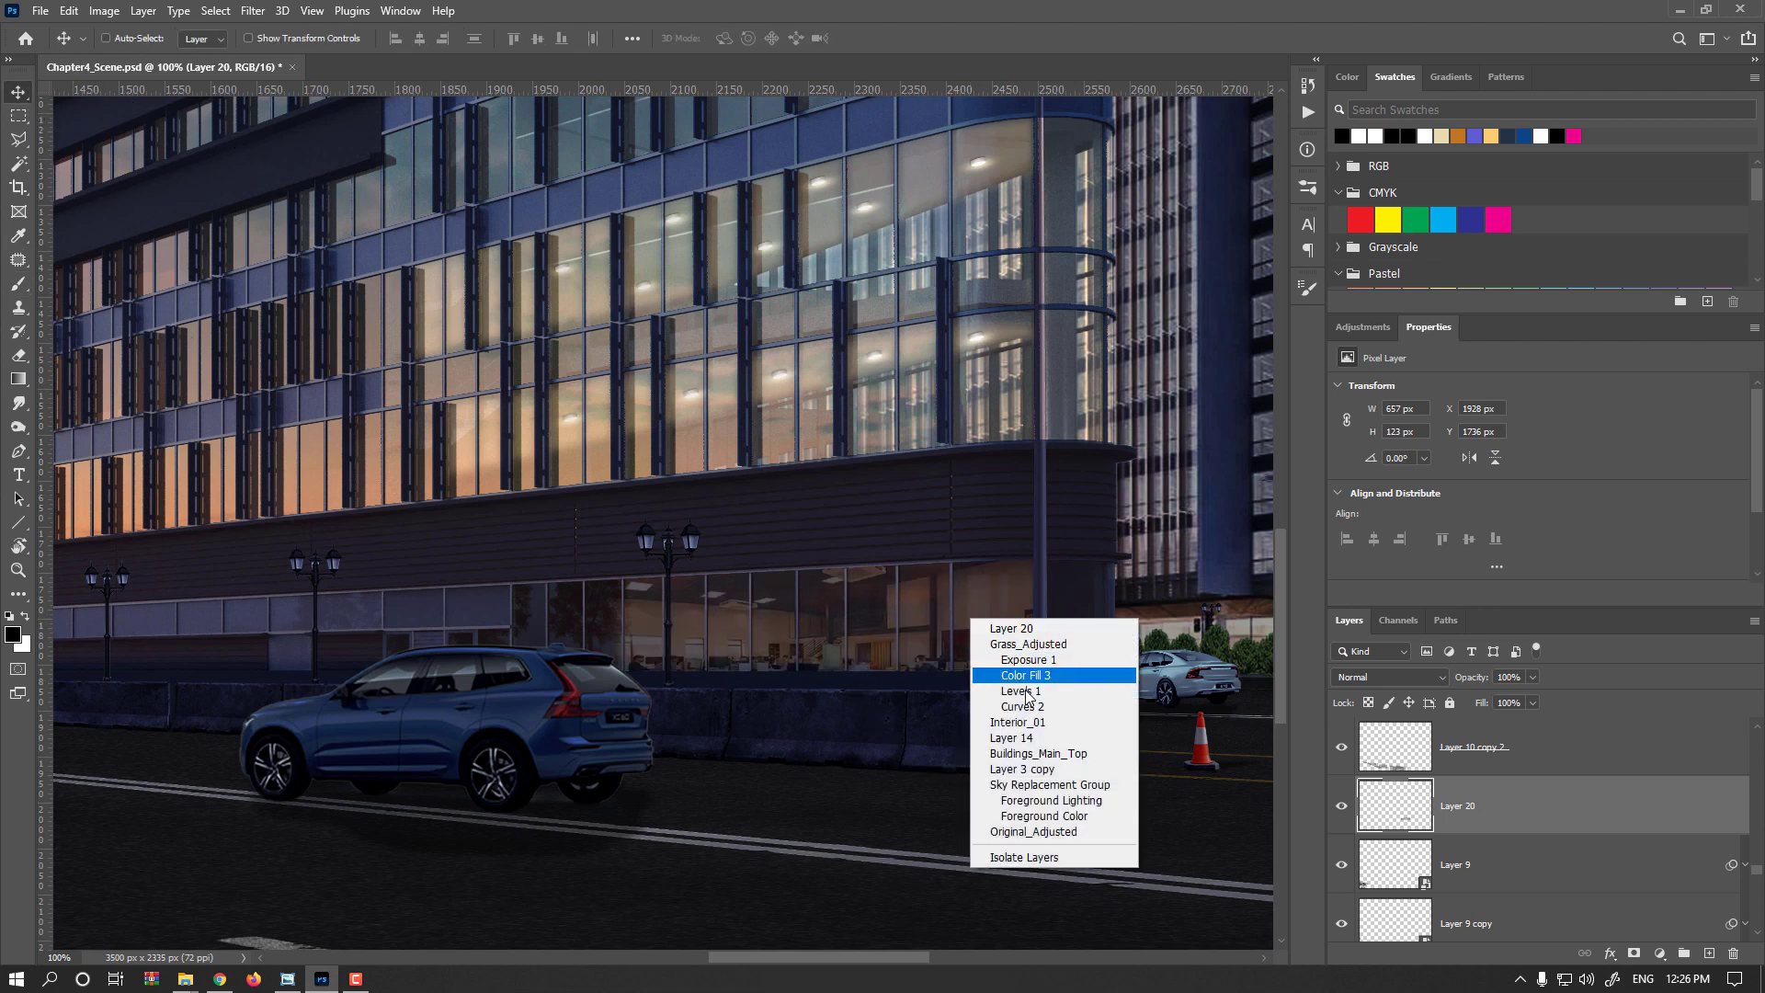
pyautogui.click(1064, 724)
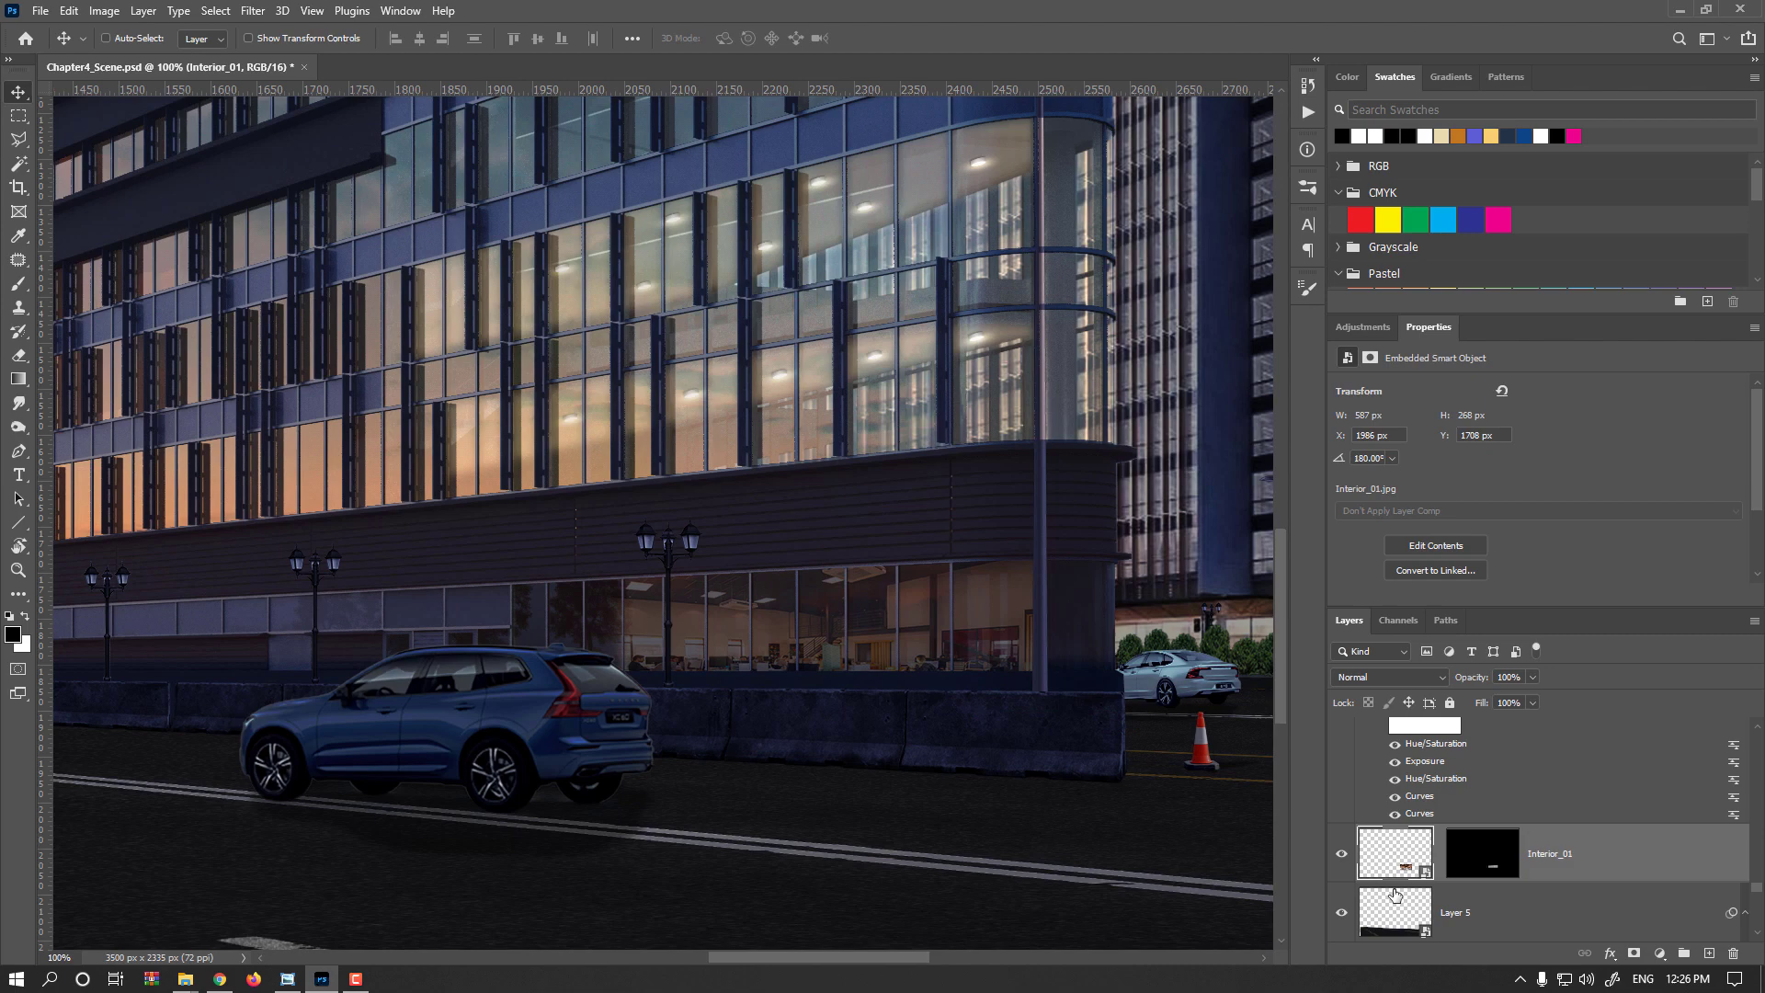
pyautogui.click(104, 10)
pyautogui.moveTo(132, 58)
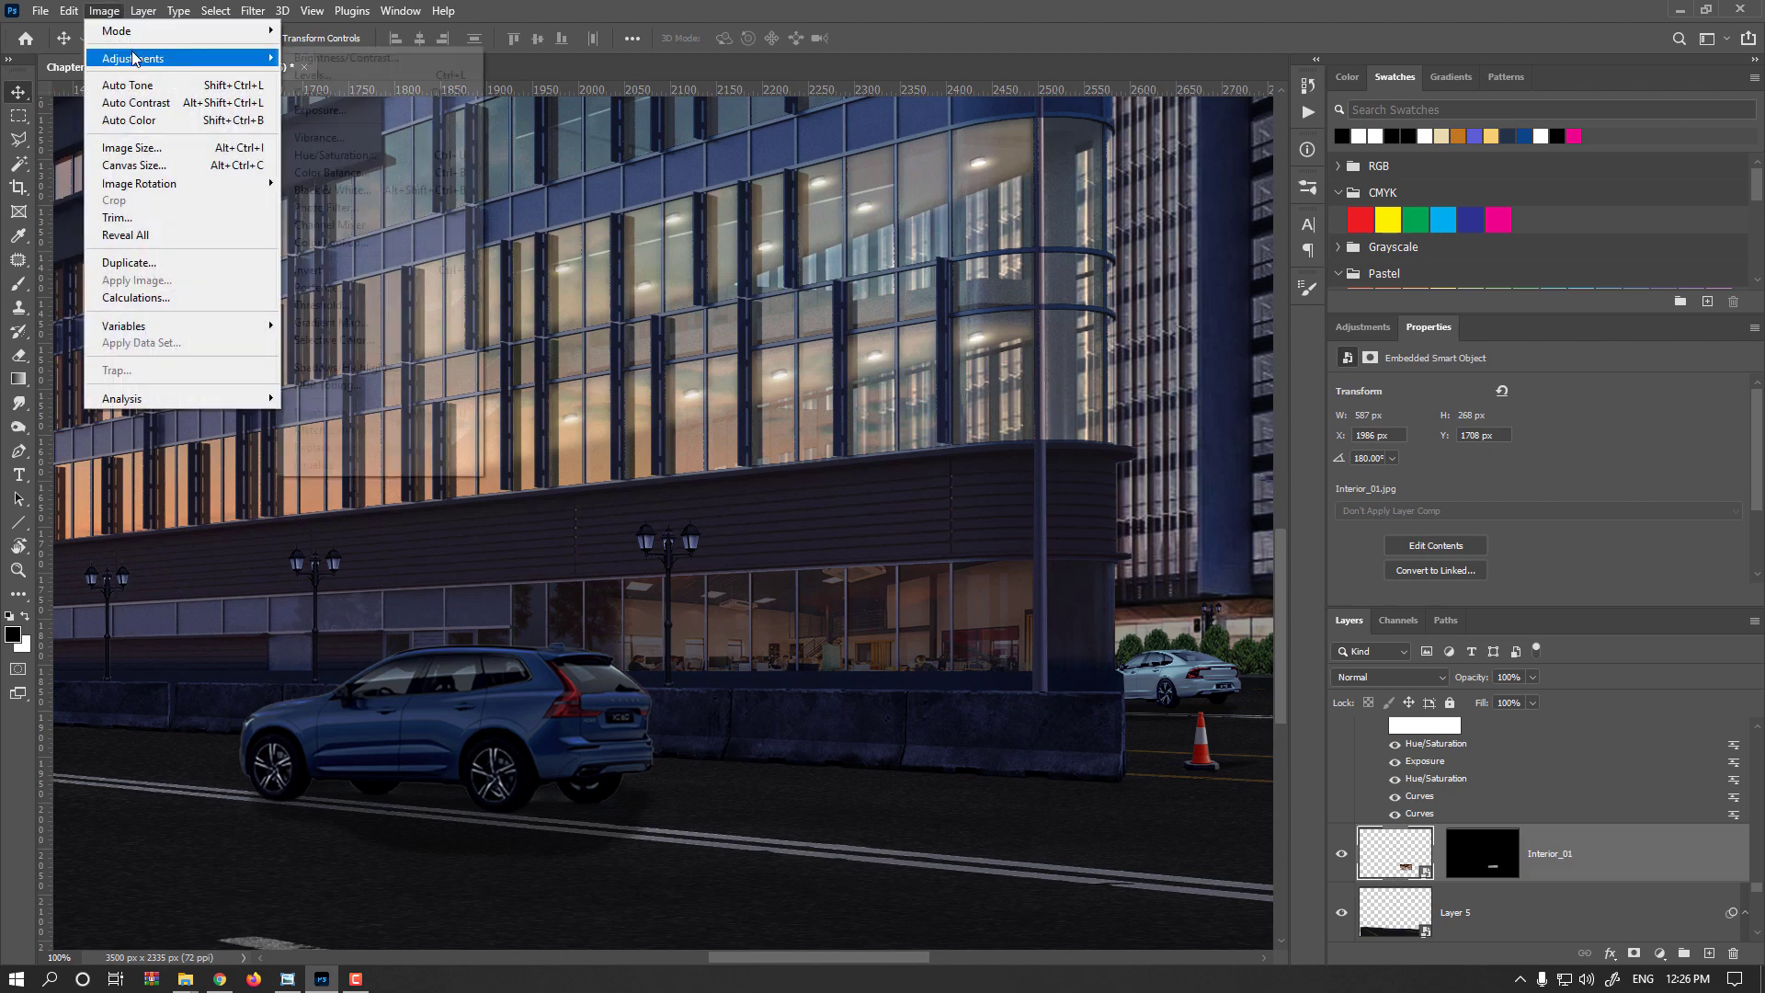
pyautogui.click(358, 110)
pyautogui.moveTo(825, 337); pyautogui.dragTo(827, 336)
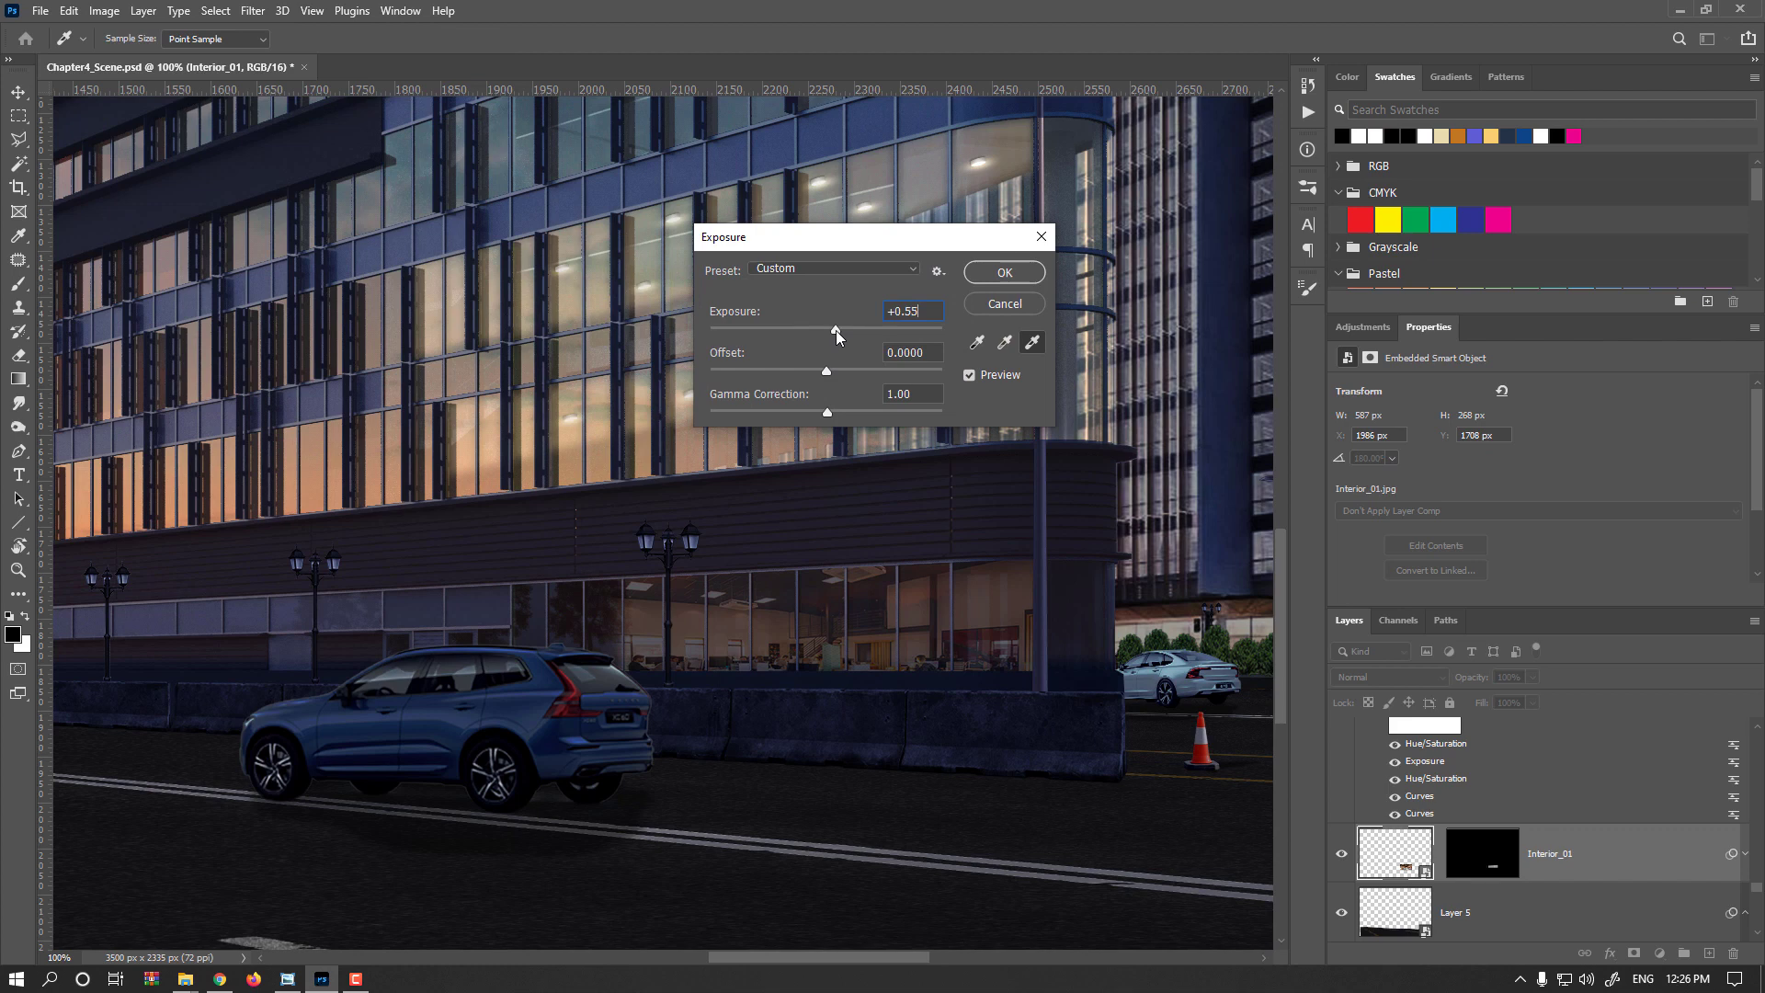
pyautogui.moveTo(842, 329); pyautogui.dragTo(846, 328)
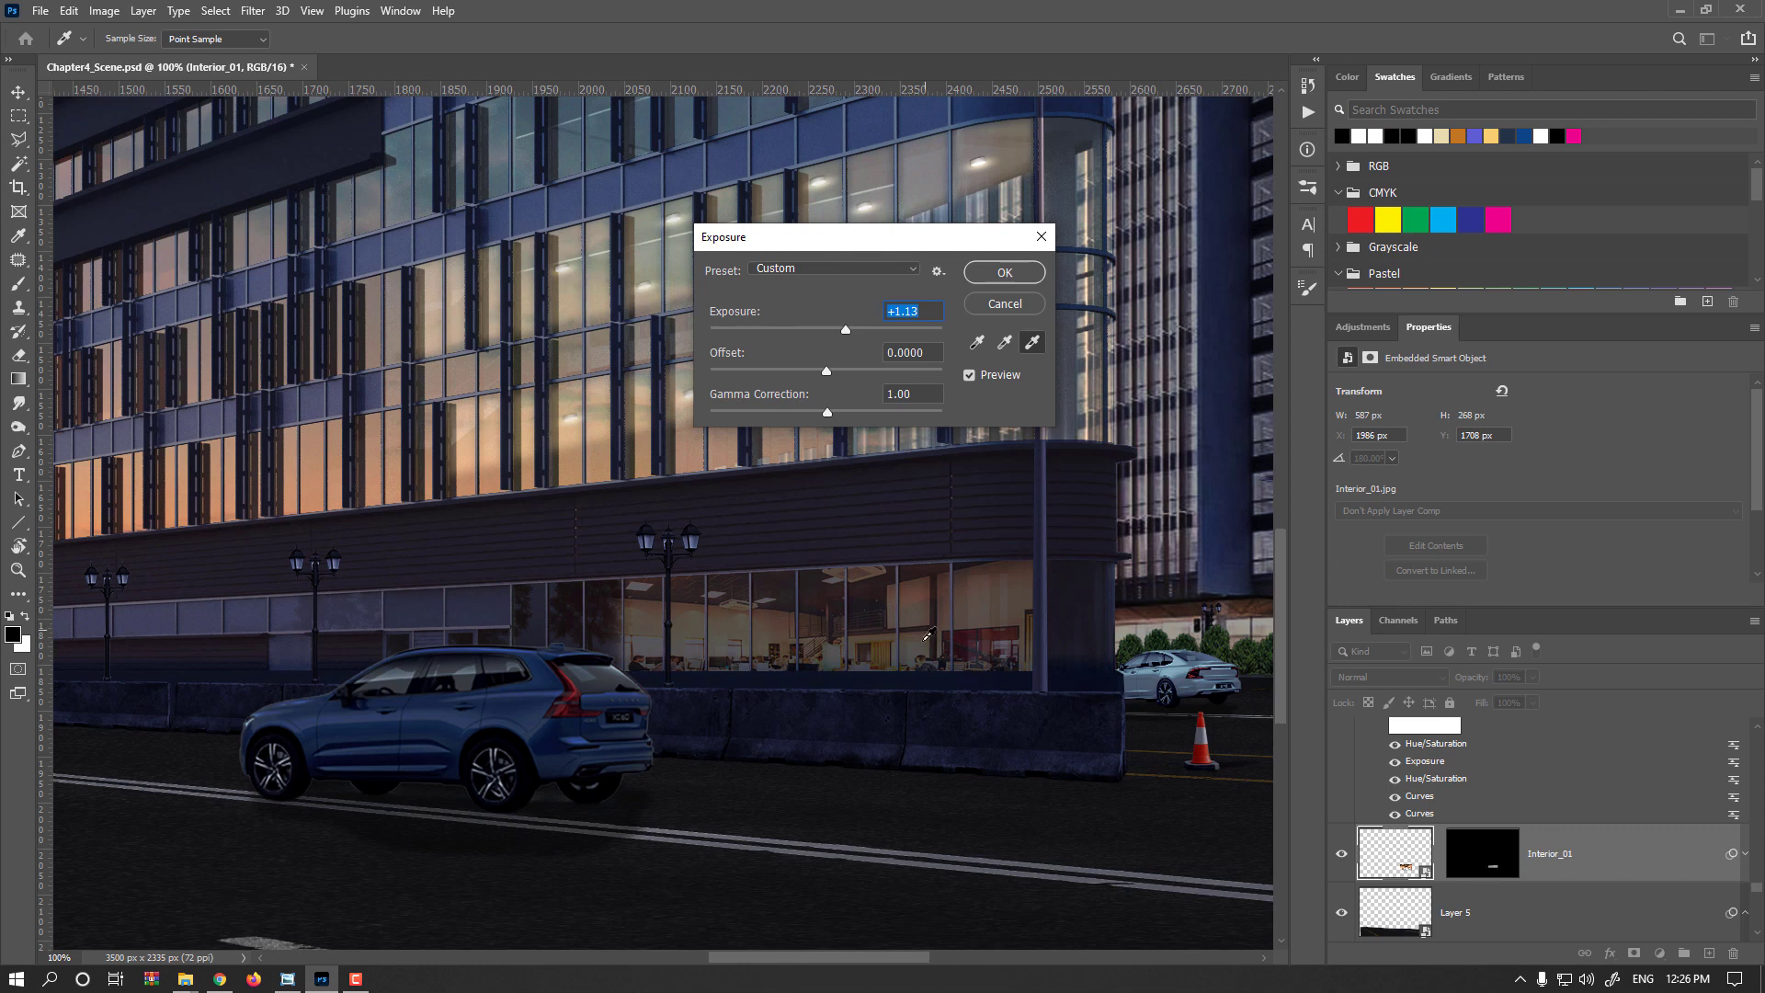
pyautogui.click(820, 413)
pyautogui.click(1004, 272)
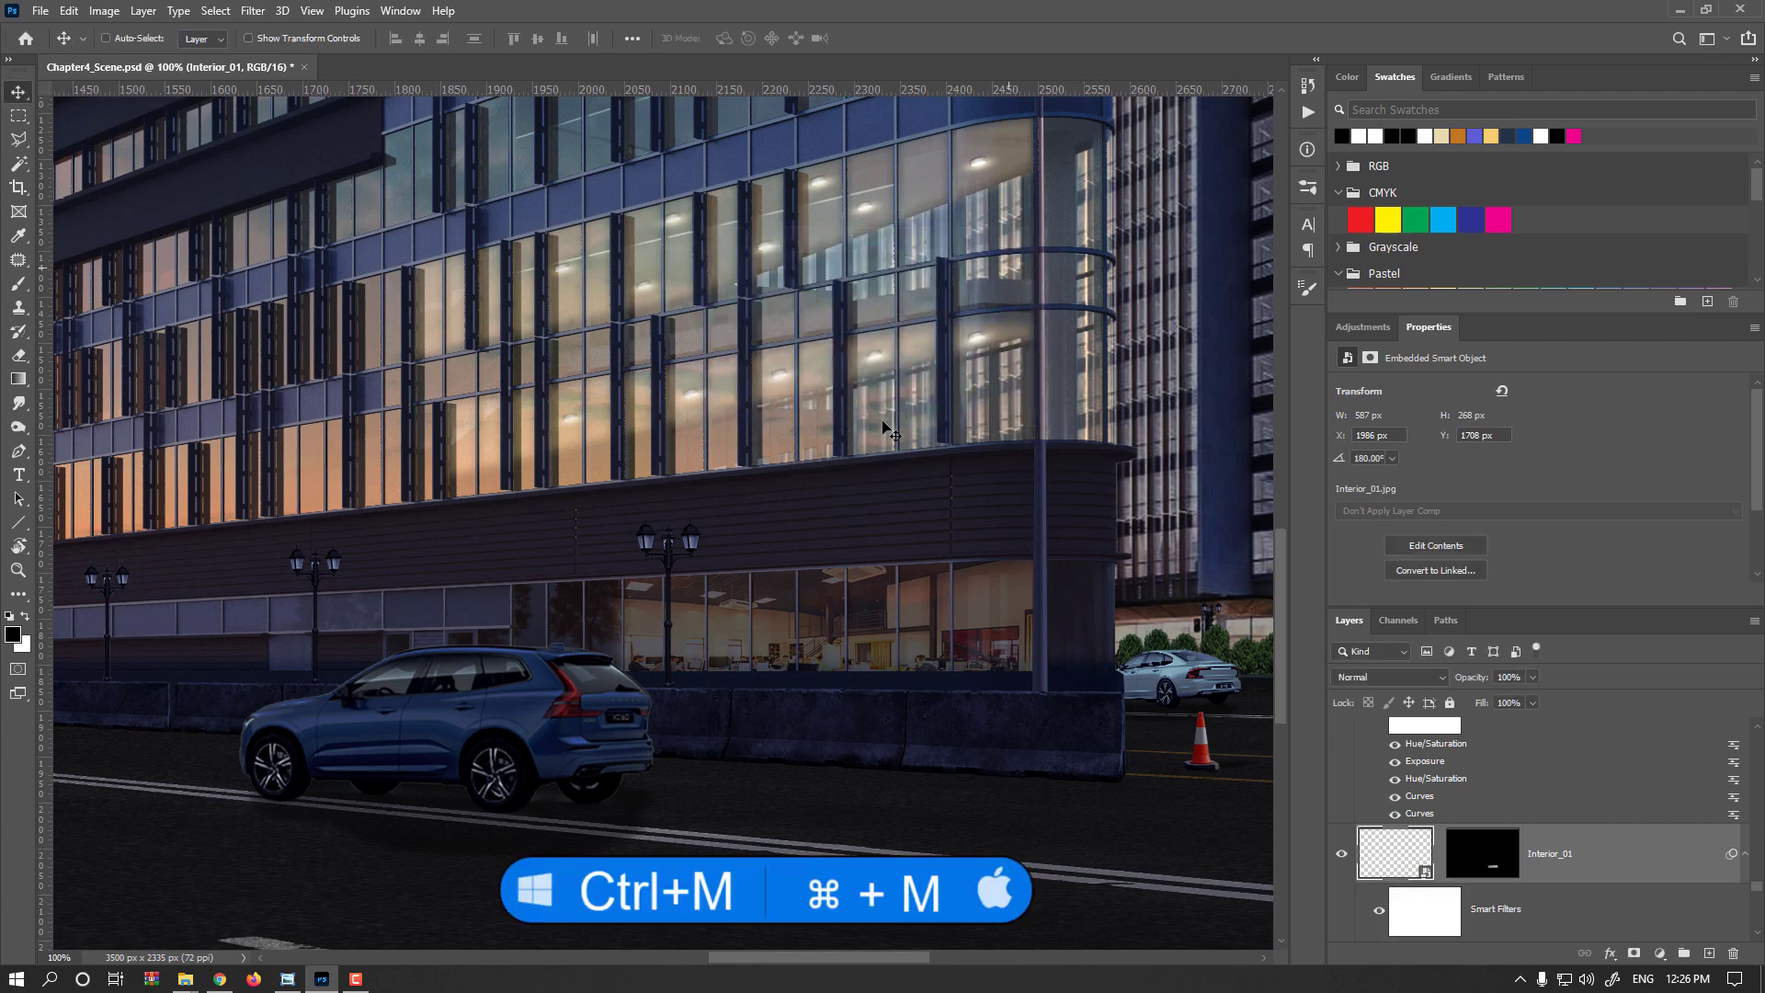
# - Build an RGB S-curve in Curves that lifts midtones and highlights and deepens shadows
pyautogui.hotkey('ctrl', 'm')
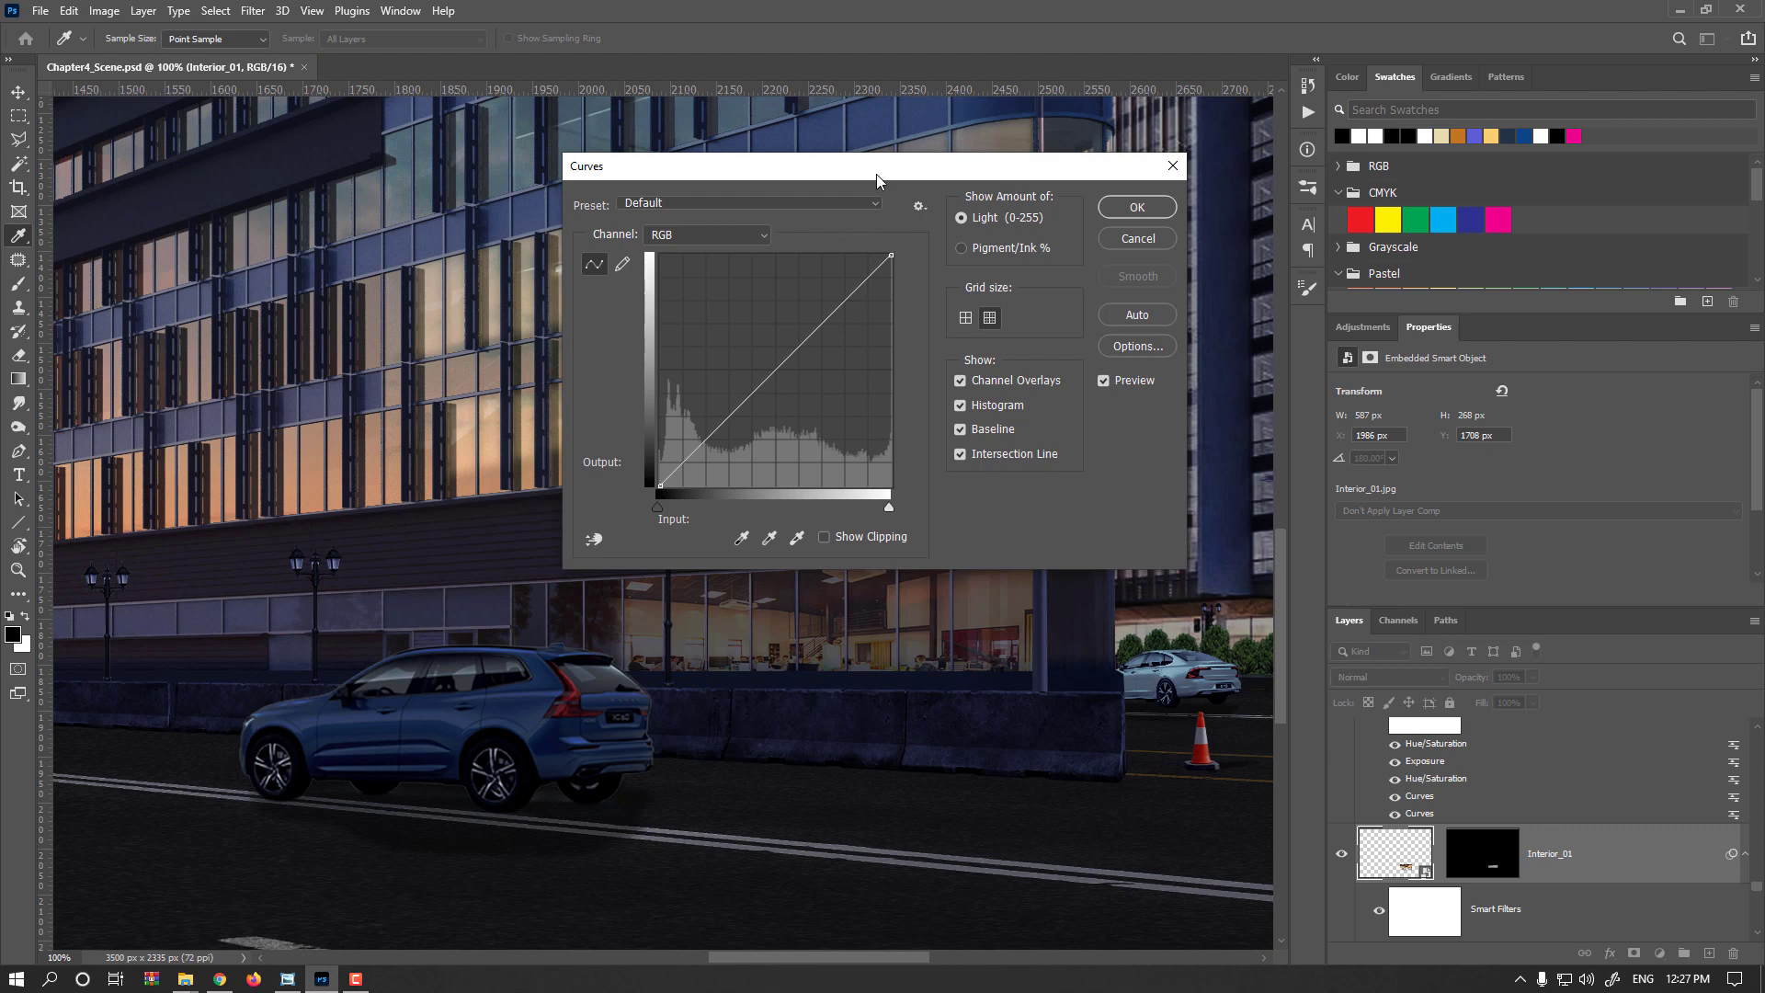
pyautogui.moveTo(875, 173); pyautogui.dragTo(870, 158)
pyautogui.moveTo(747, 380); pyautogui.dragTo(785, 325)
pyautogui.moveTo(706, 394); pyautogui.dragTo(719, 429)
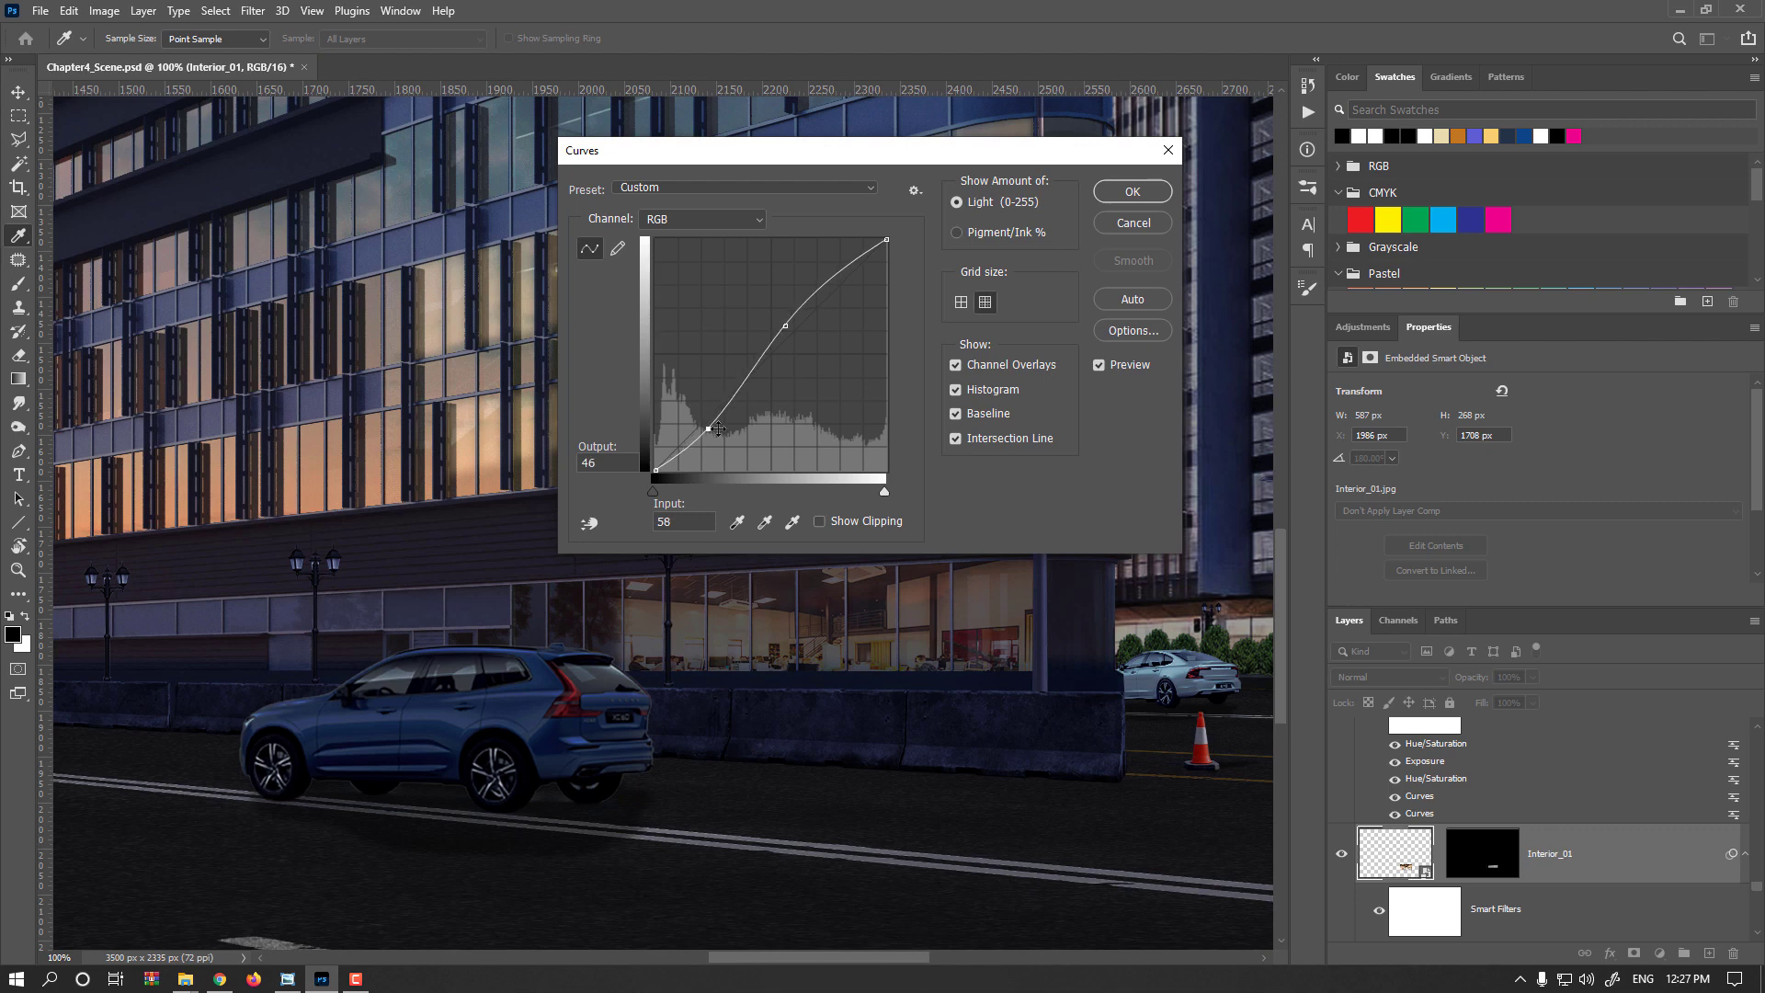
pyautogui.moveTo(792, 328); pyautogui.dragTo(808, 287)
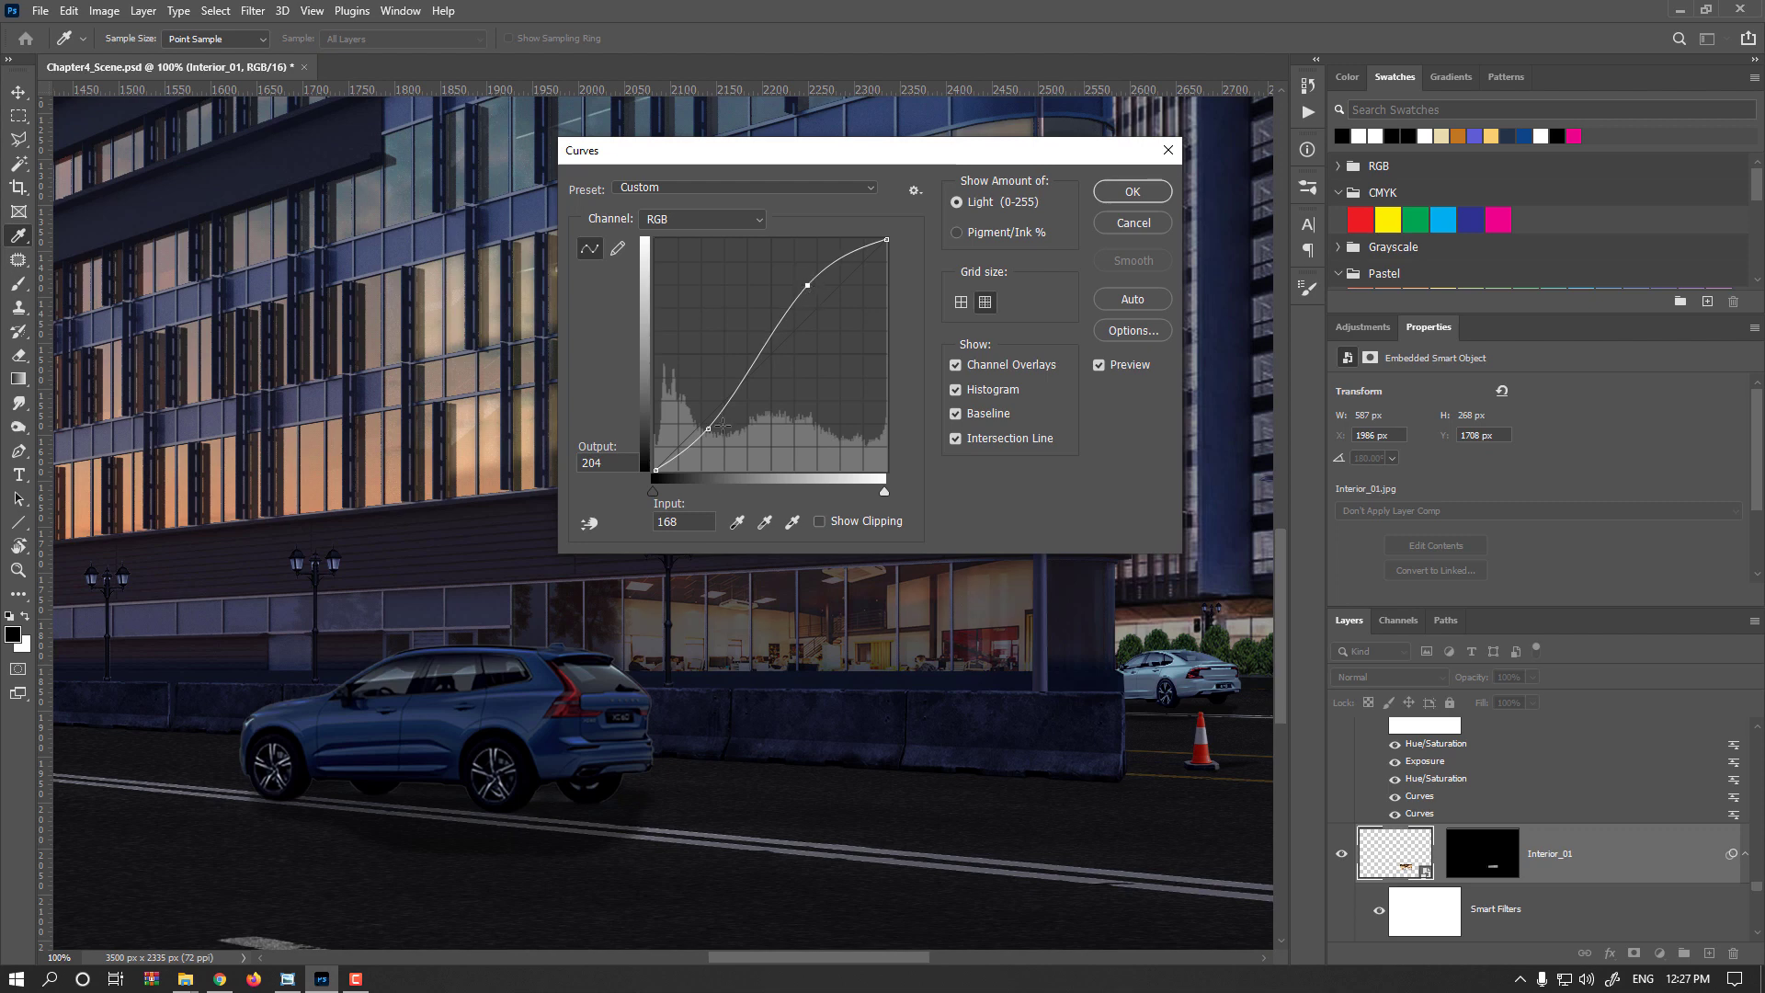
pyautogui.moveTo(709, 432); pyautogui.dragTo(713, 433)
# - Warm the interior by slightly lifting the green midtones and lowering the blue midtones, then apply
pyautogui.click(697, 220)
pyautogui.click(692, 254)
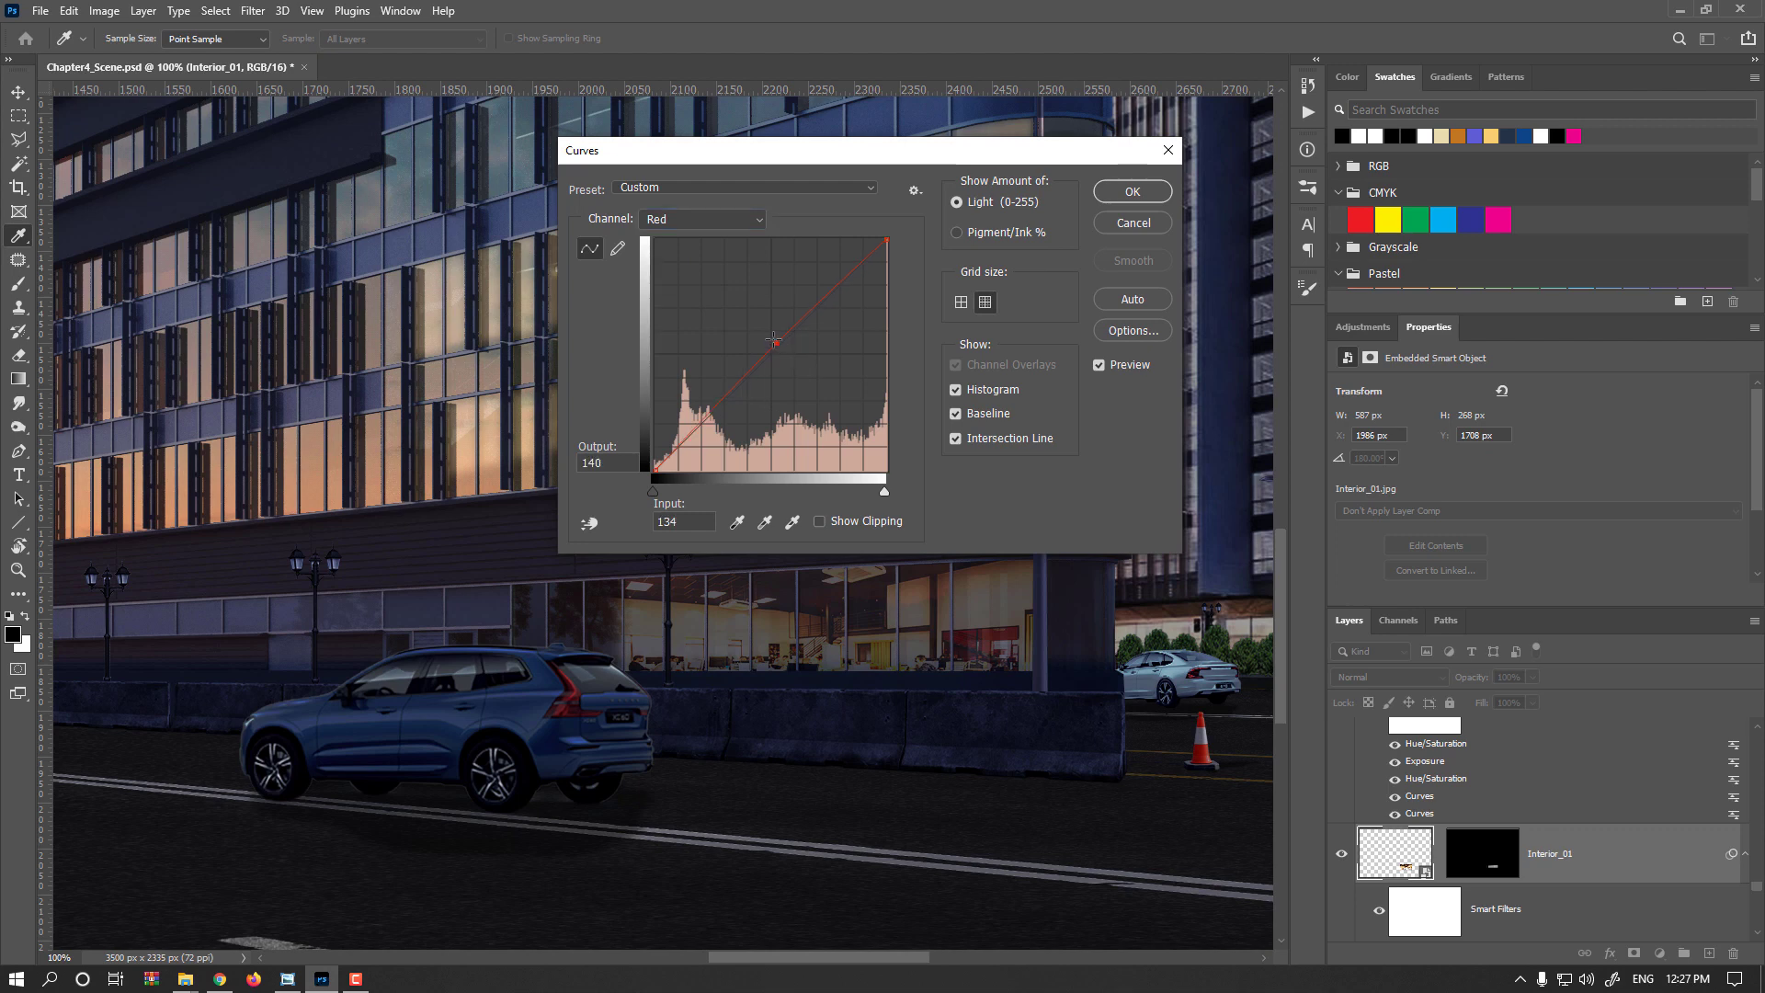
pyautogui.click(719, 226)
pyautogui.click(691, 266)
pyautogui.moveTo(775, 349); pyautogui.dragTo(767, 343)
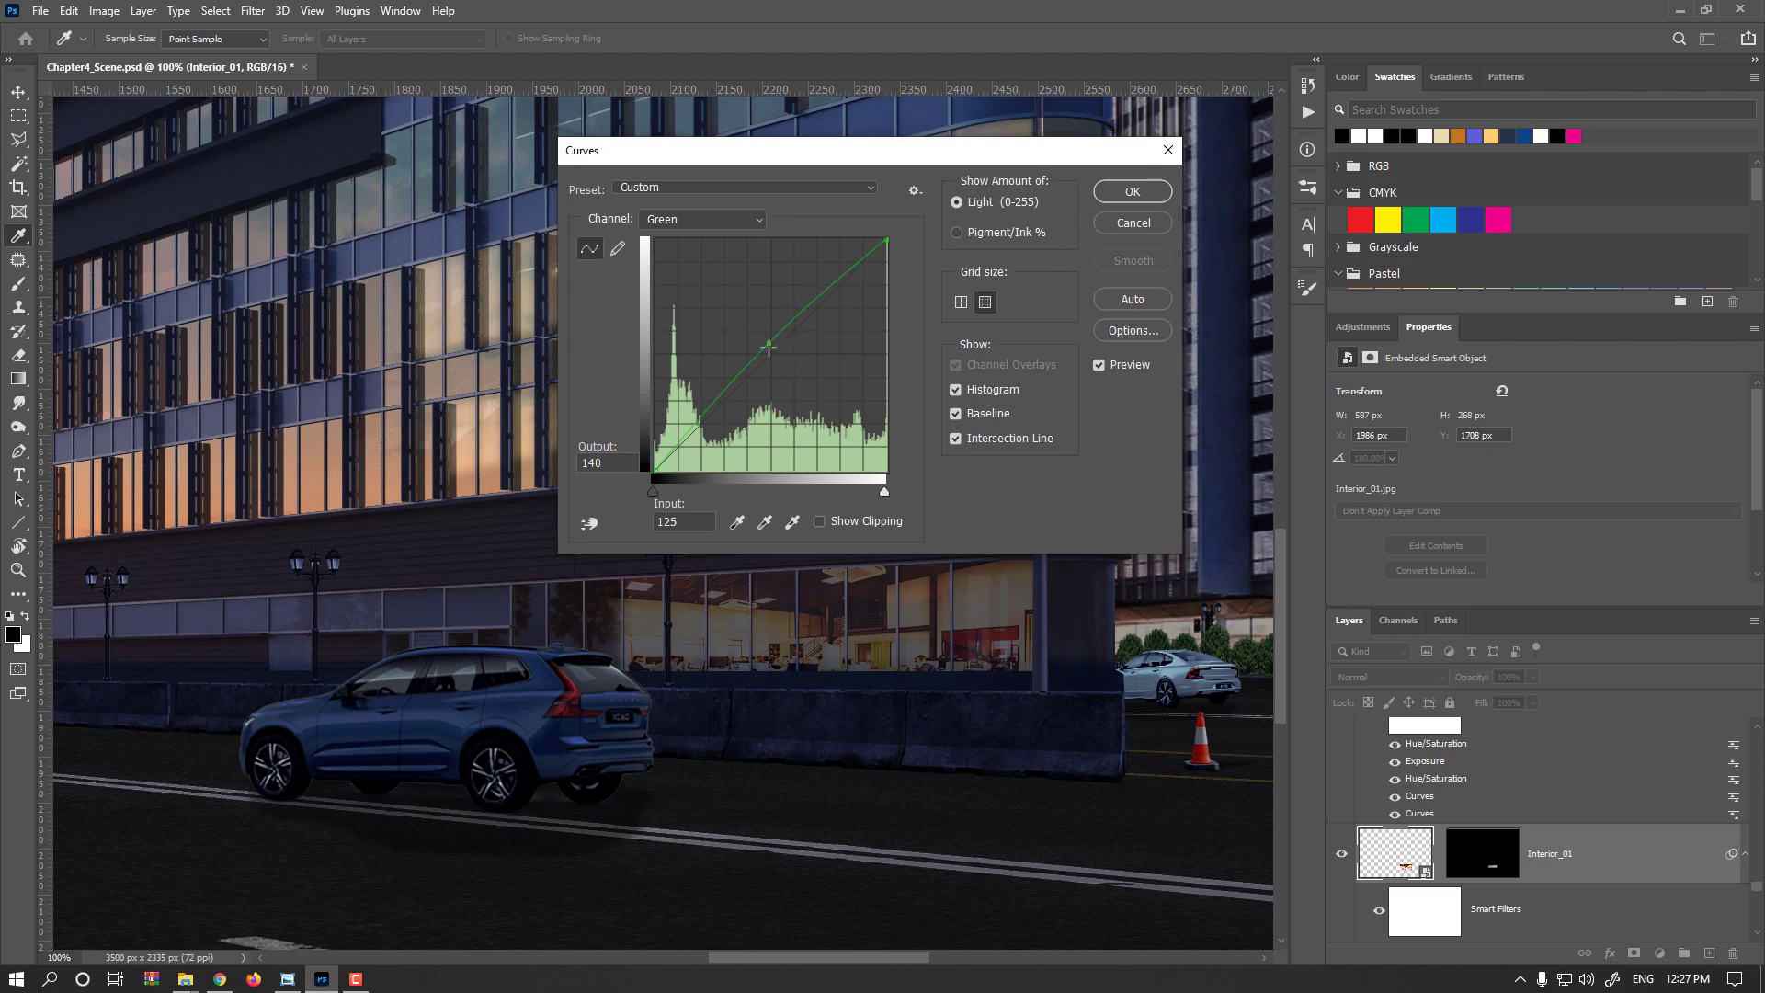
pyautogui.click(698, 227)
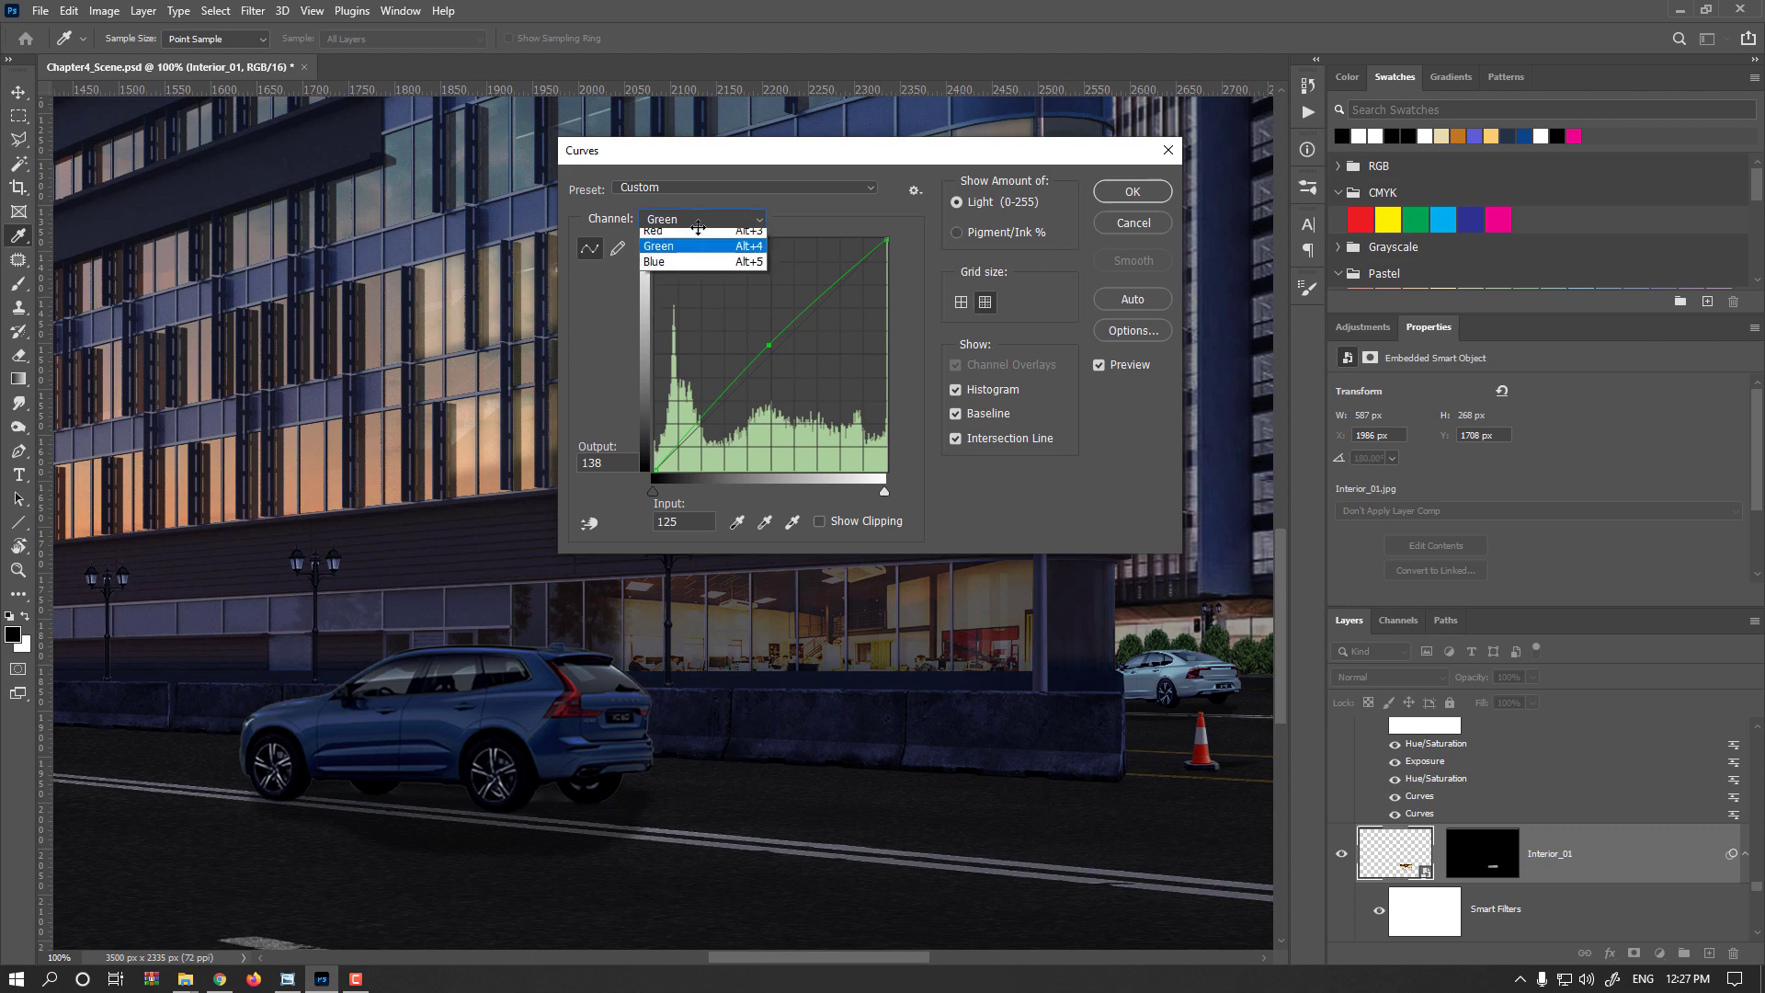
pyautogui.click(694, 282)
pyautogui.moveTo(773, 360); pyautogui.dragTo(776, 365)
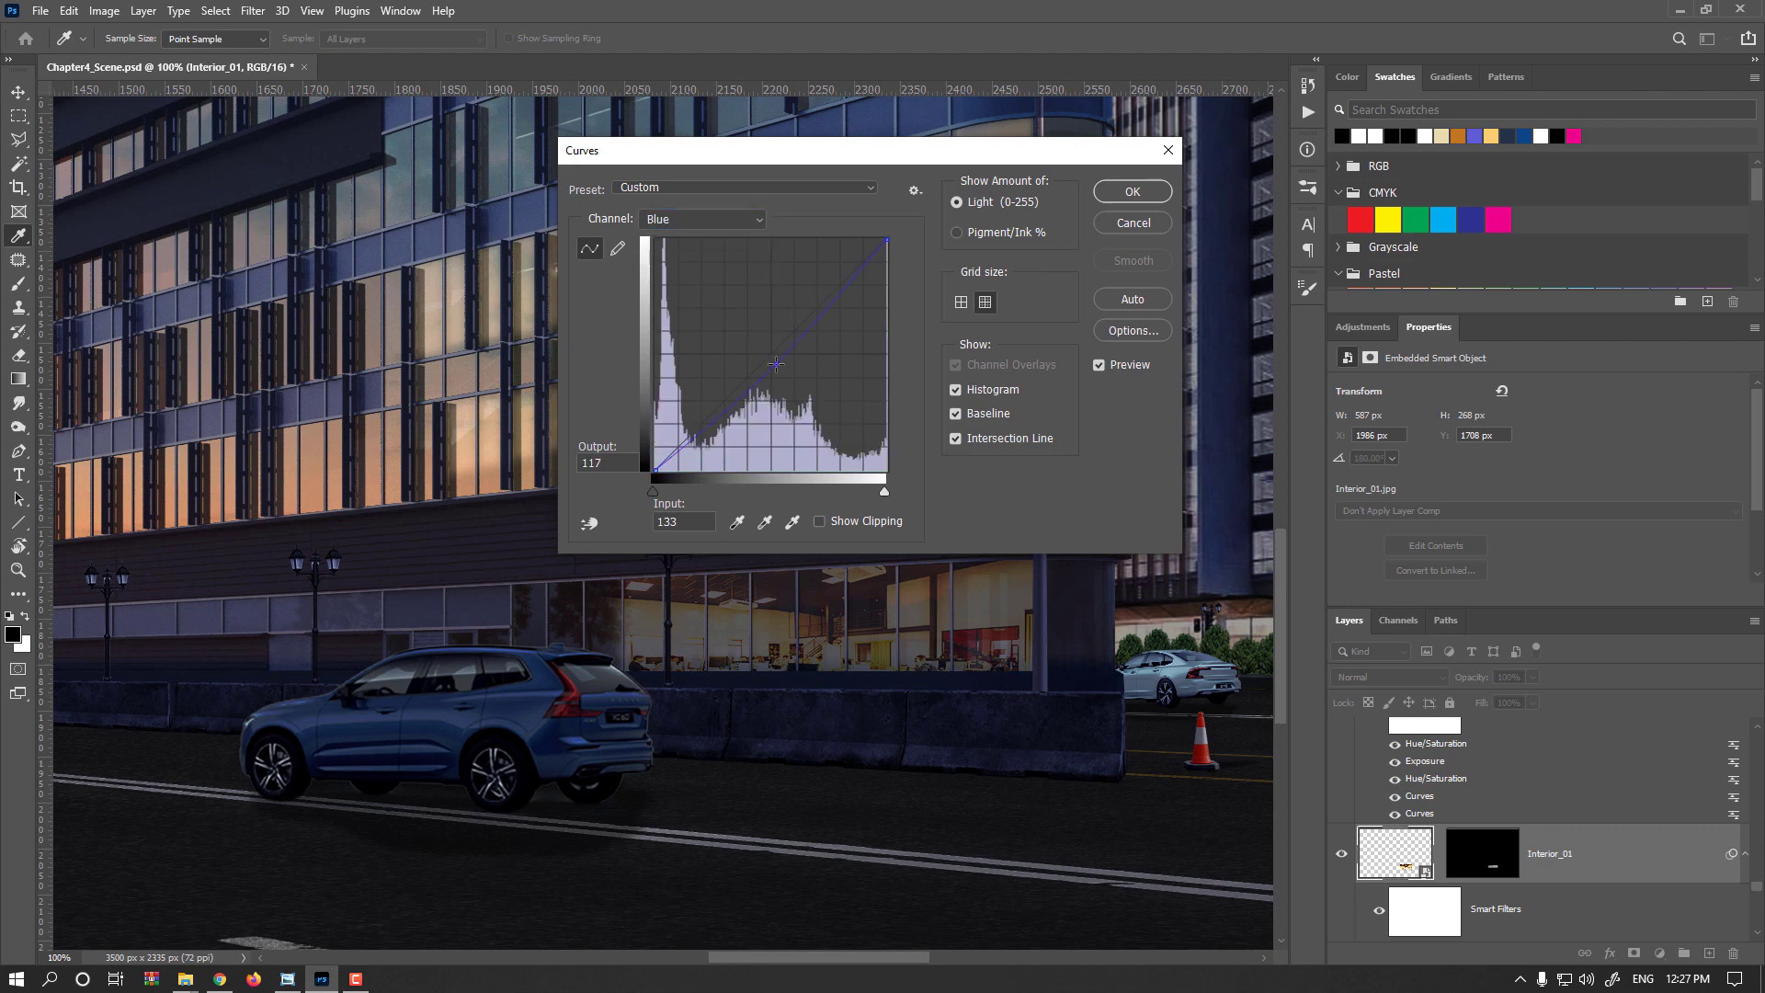
pyautogui.click(1132, 191)
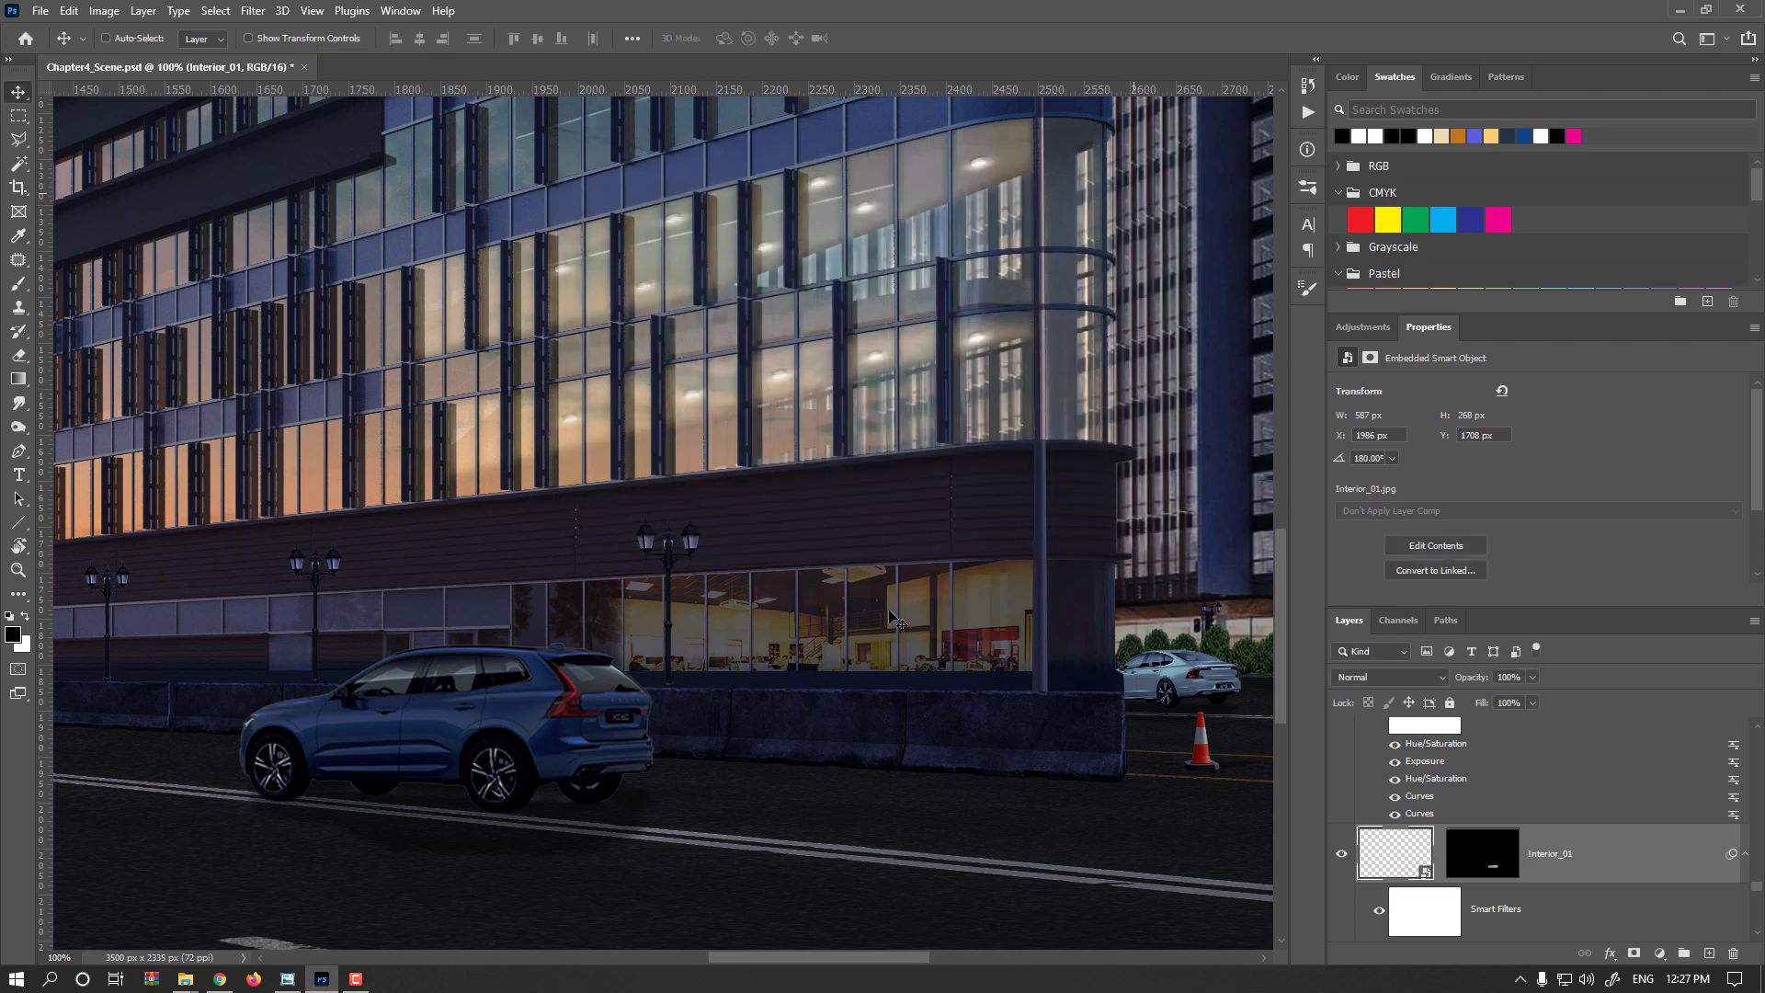
# - Fit the render on screen and select Layer 20 from the lobby's stacked layers
pyautogui.hotkey('ctrl', '0')
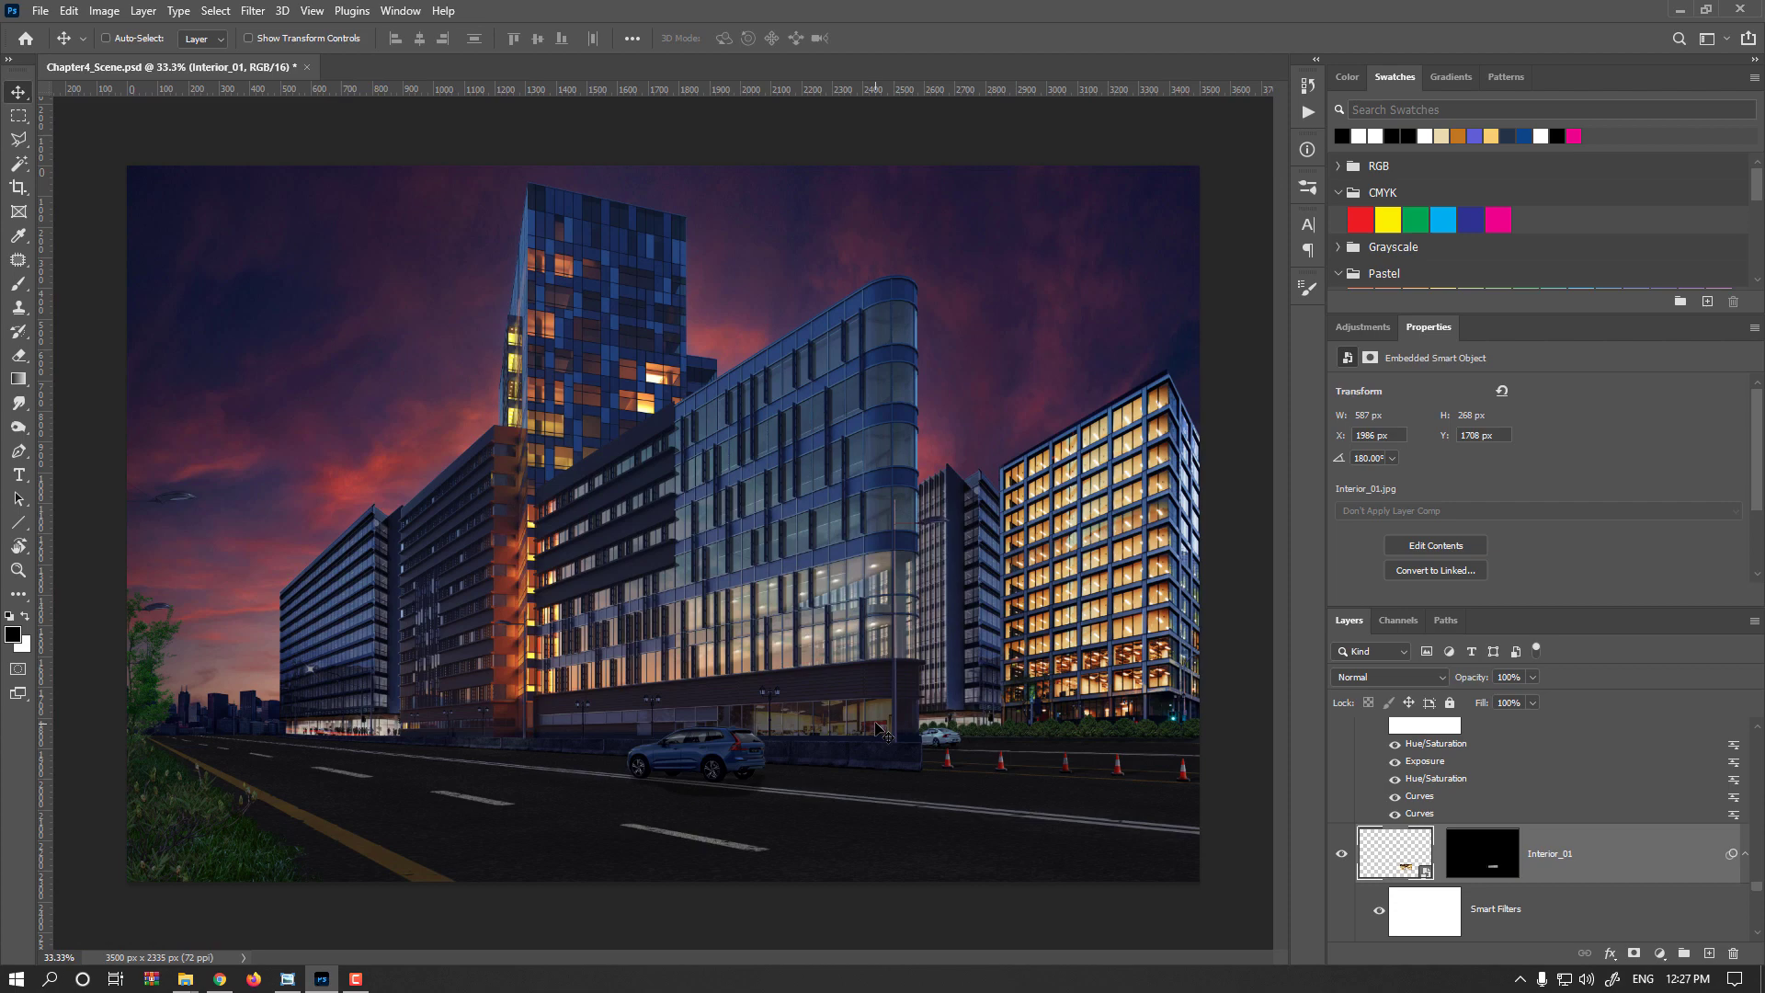
pyautogui.scroll(3, 878, 730)
pyautogui.scroll(1, 1435, 821)
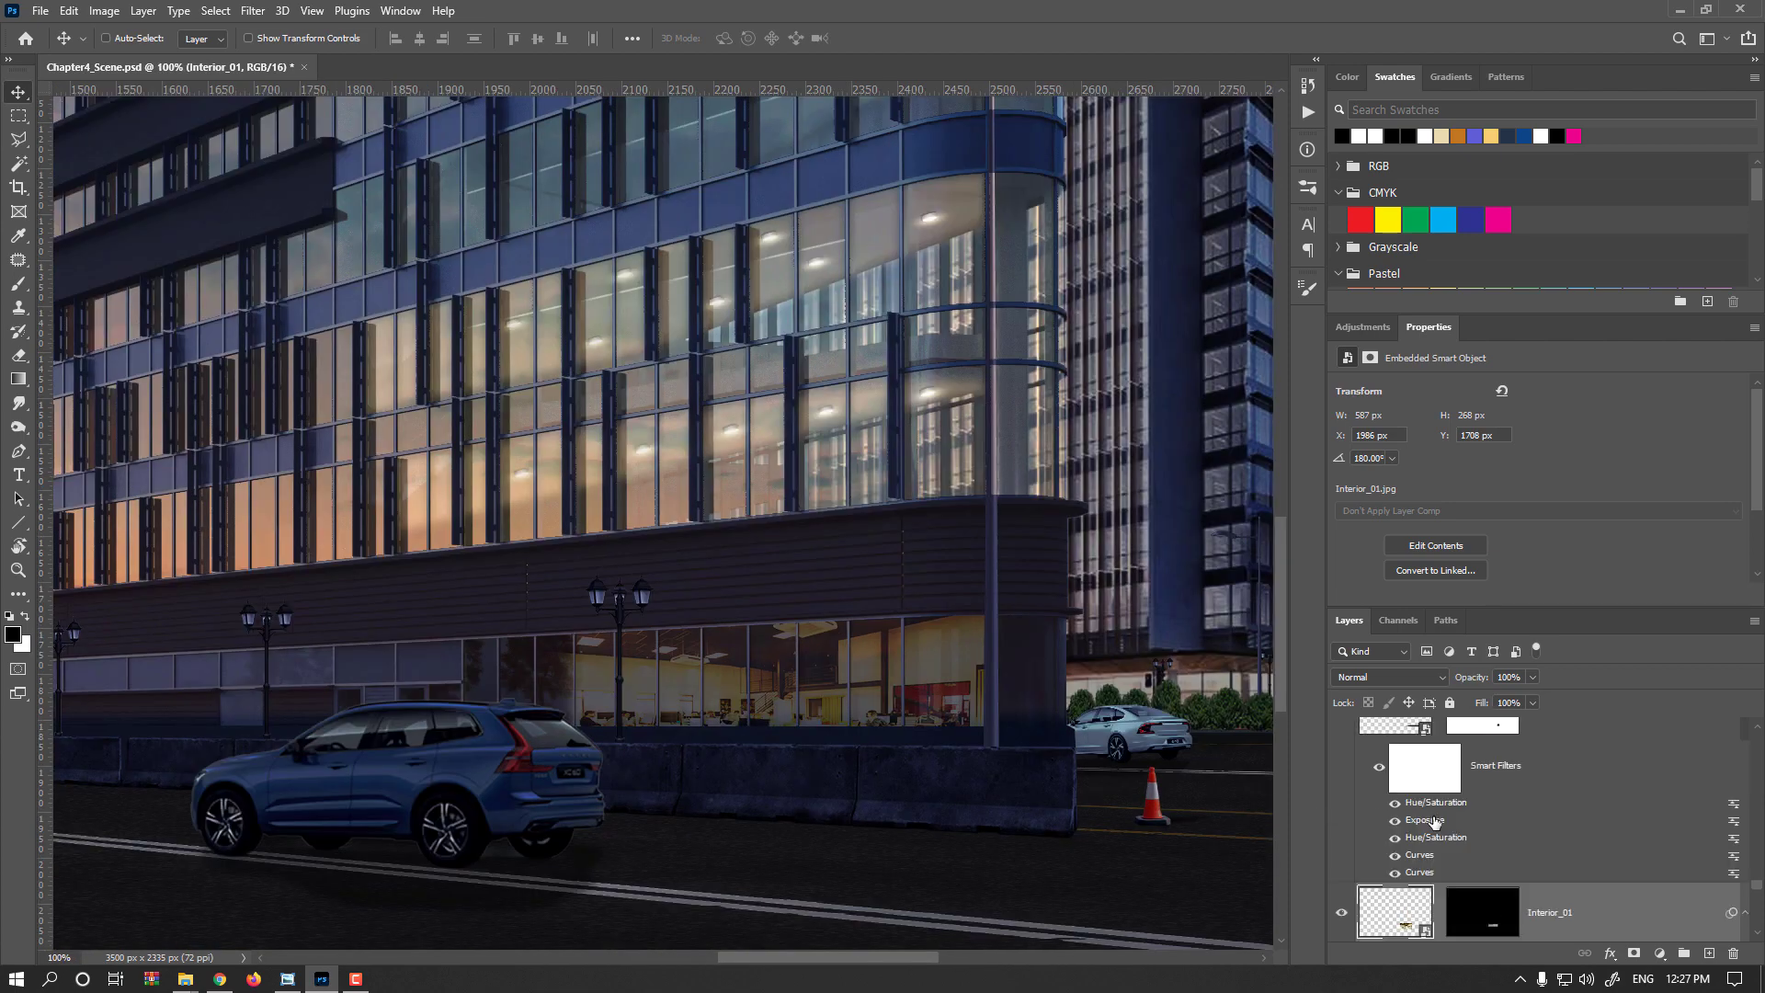
pyautogui.scroll(1, 1434, 820)
pyautogui.scroll(1, 1391, 784)
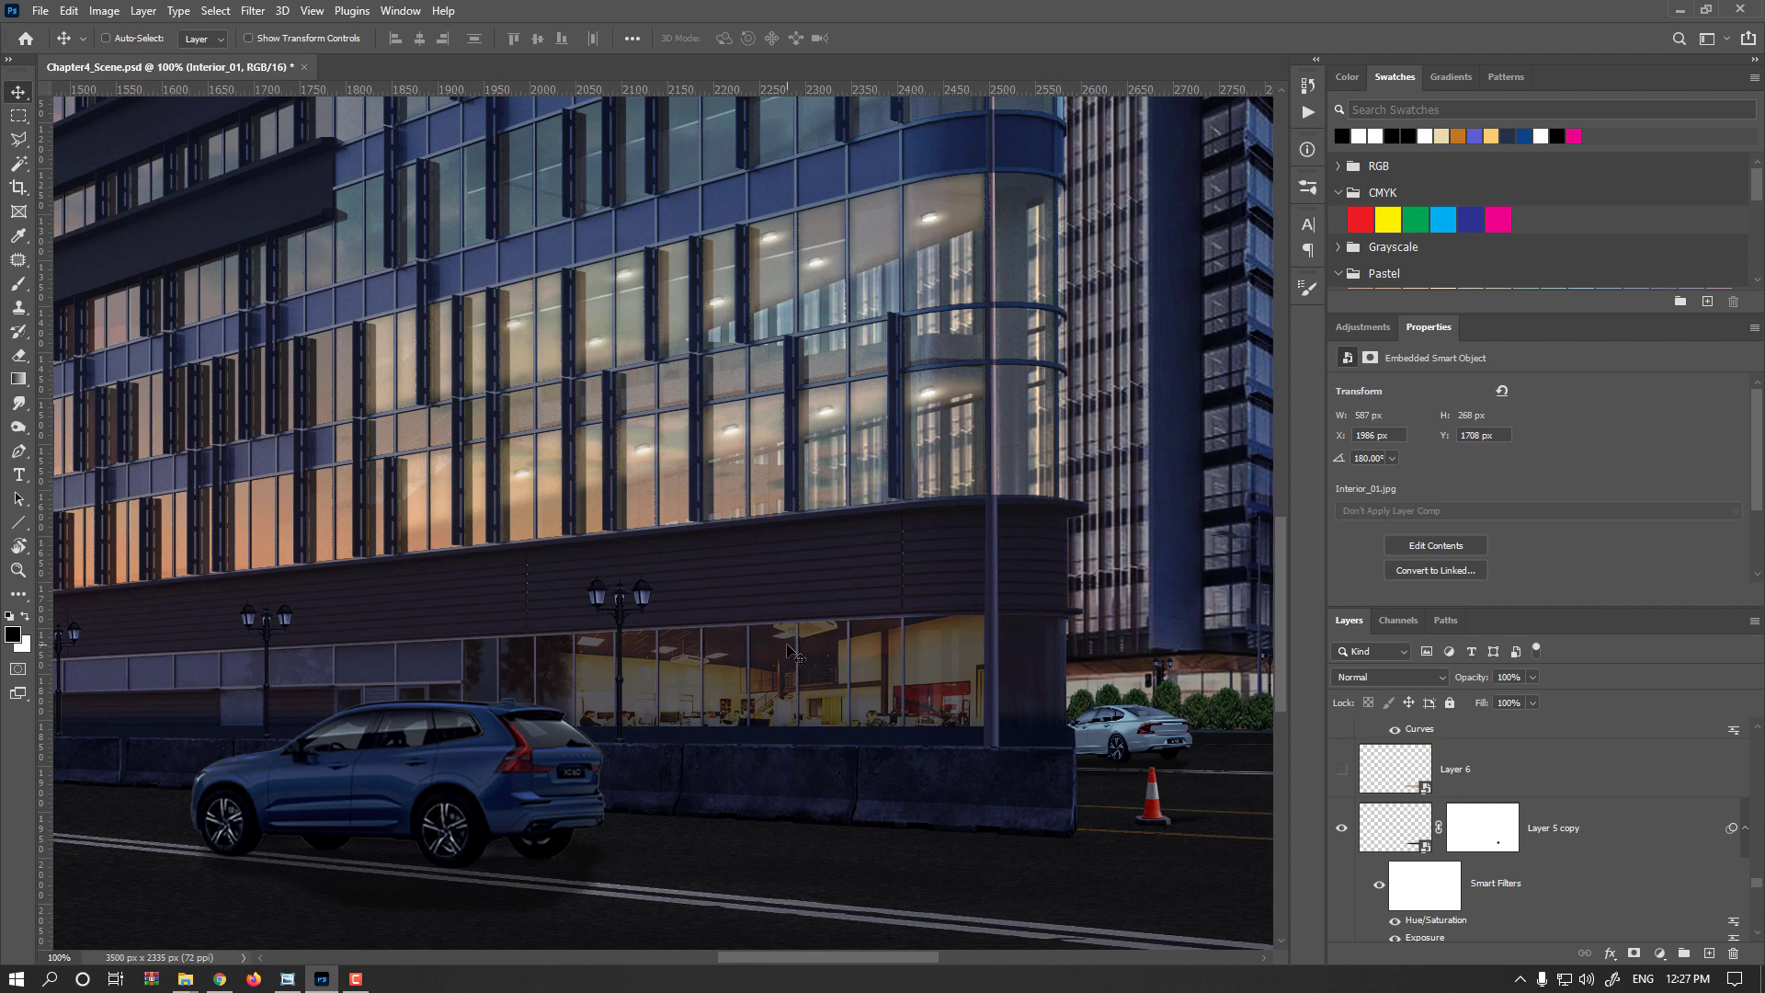
pyautogui.rightClick(789, 646)
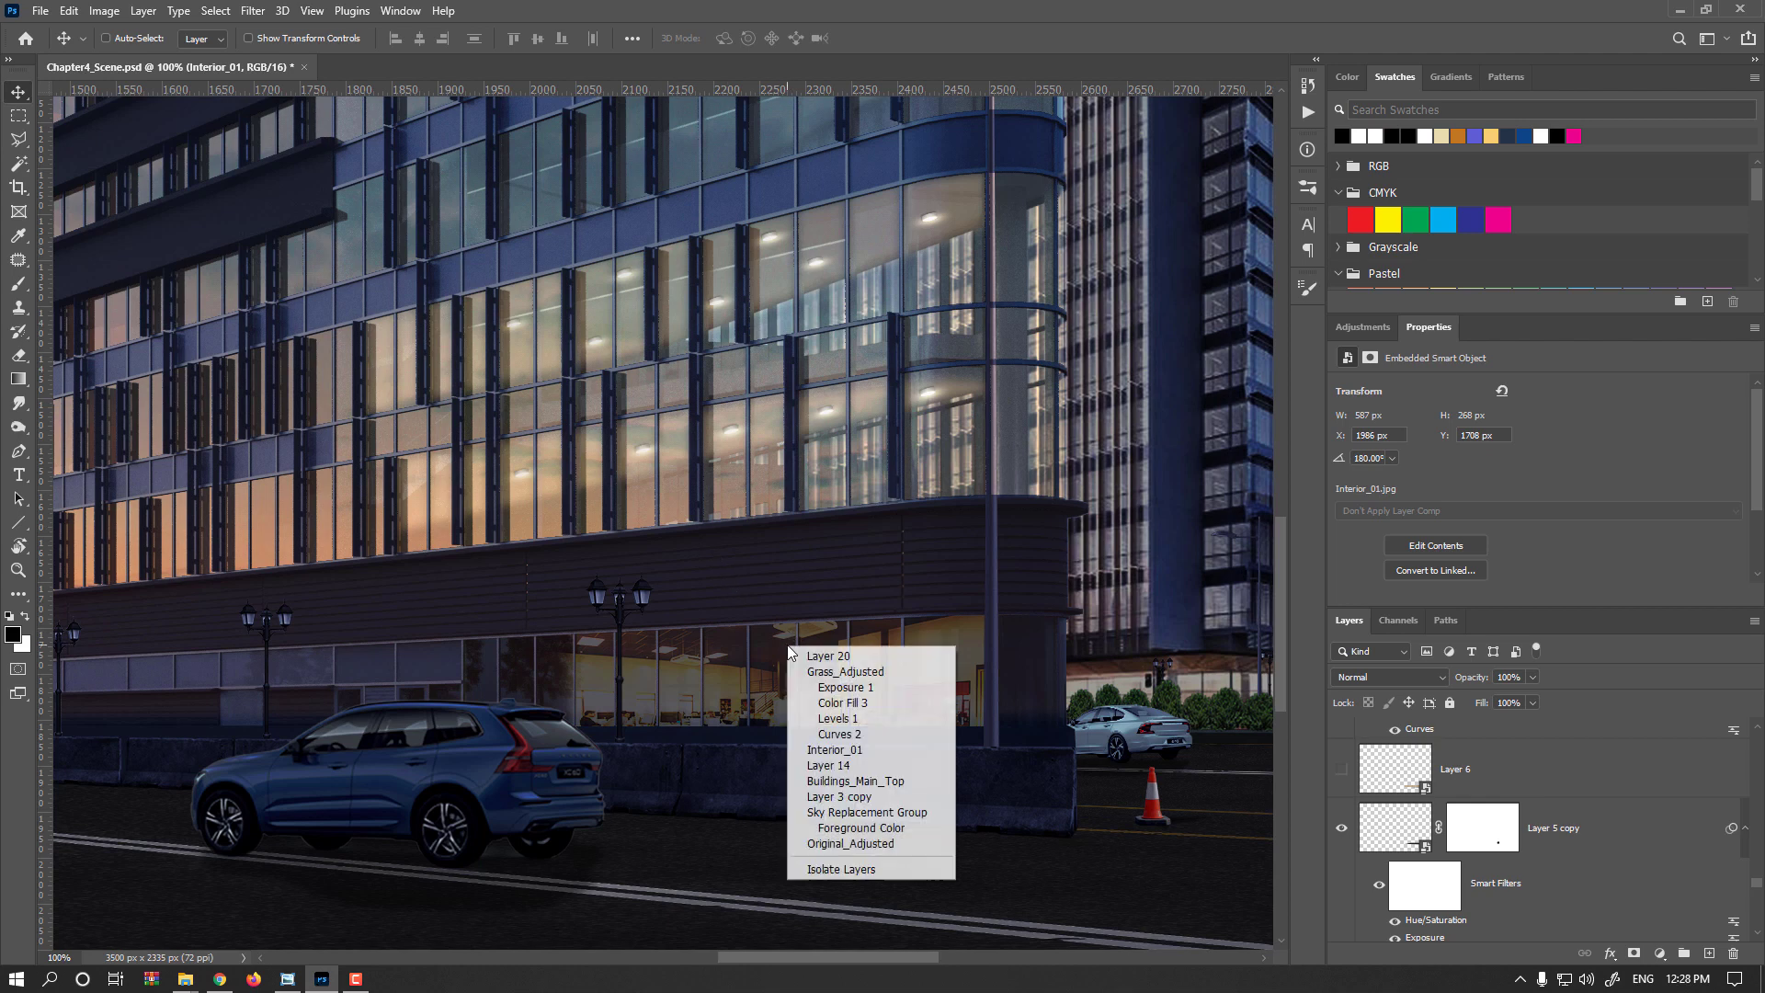
pyautogui.click(888, 657)
# - Toggle Layer 20's visibility to compare, then set its opacity to 50%
pyautogui.click(1344, 752)
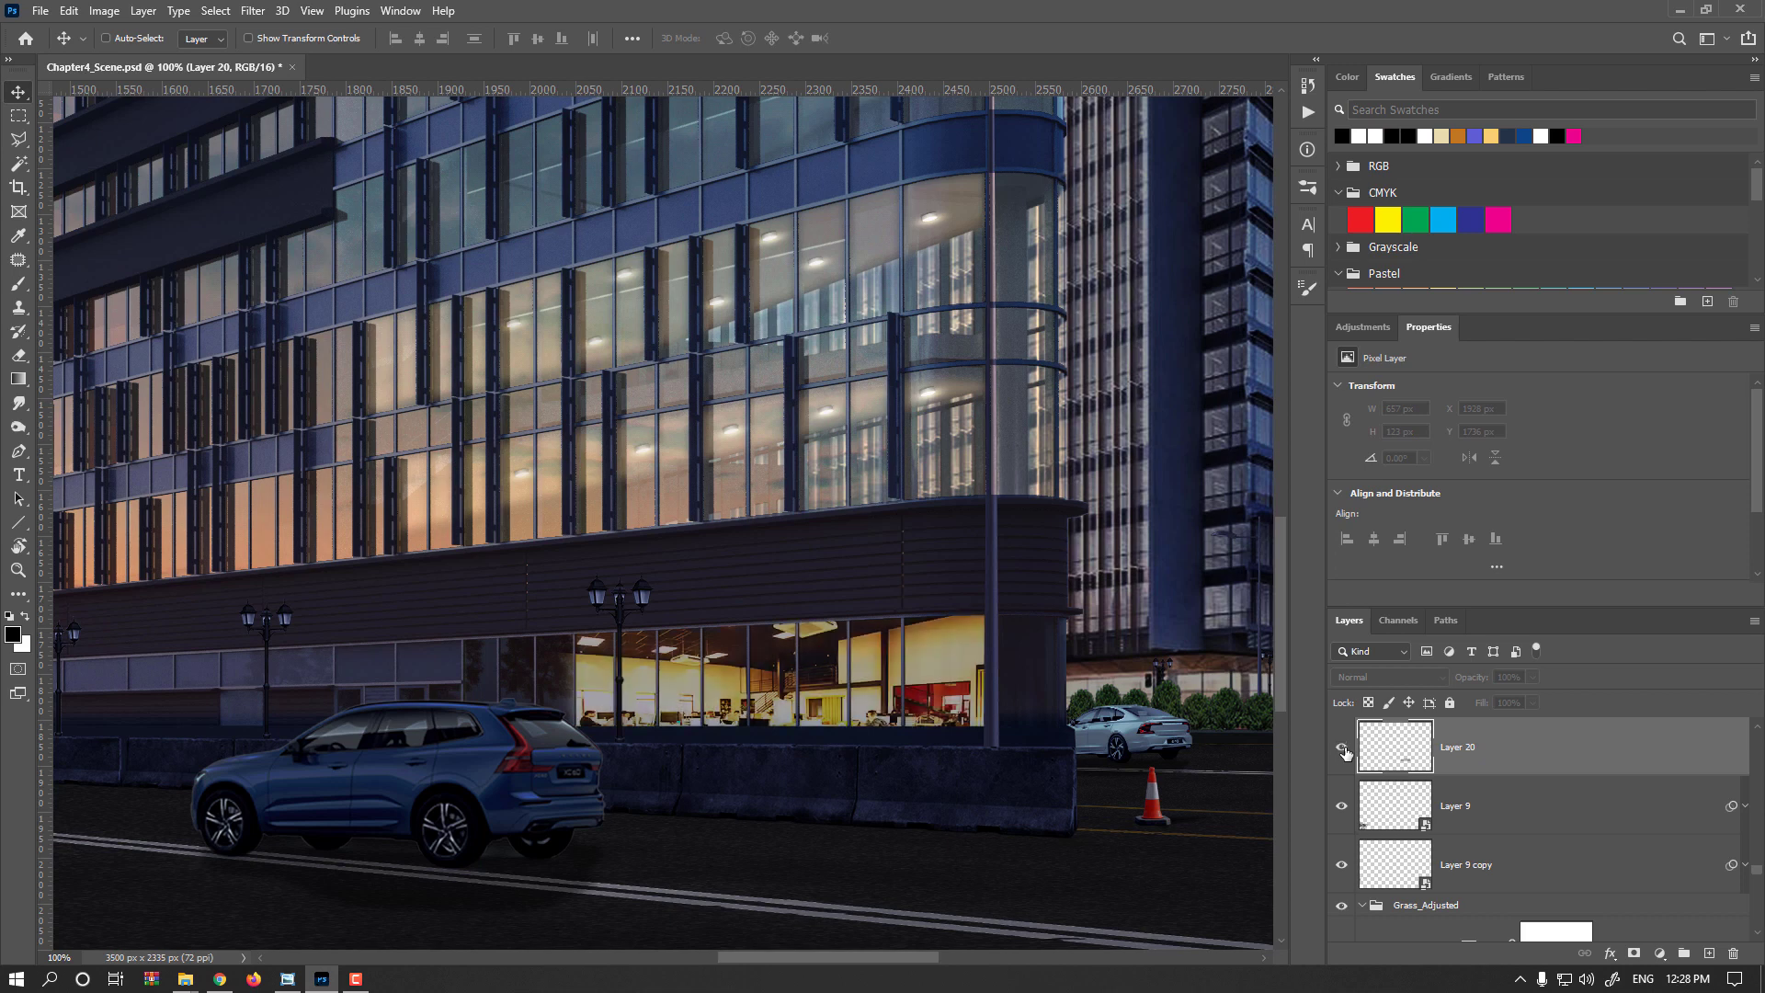
pyautogui.click(1345, 752)
pyautogui.click(1454, 682)
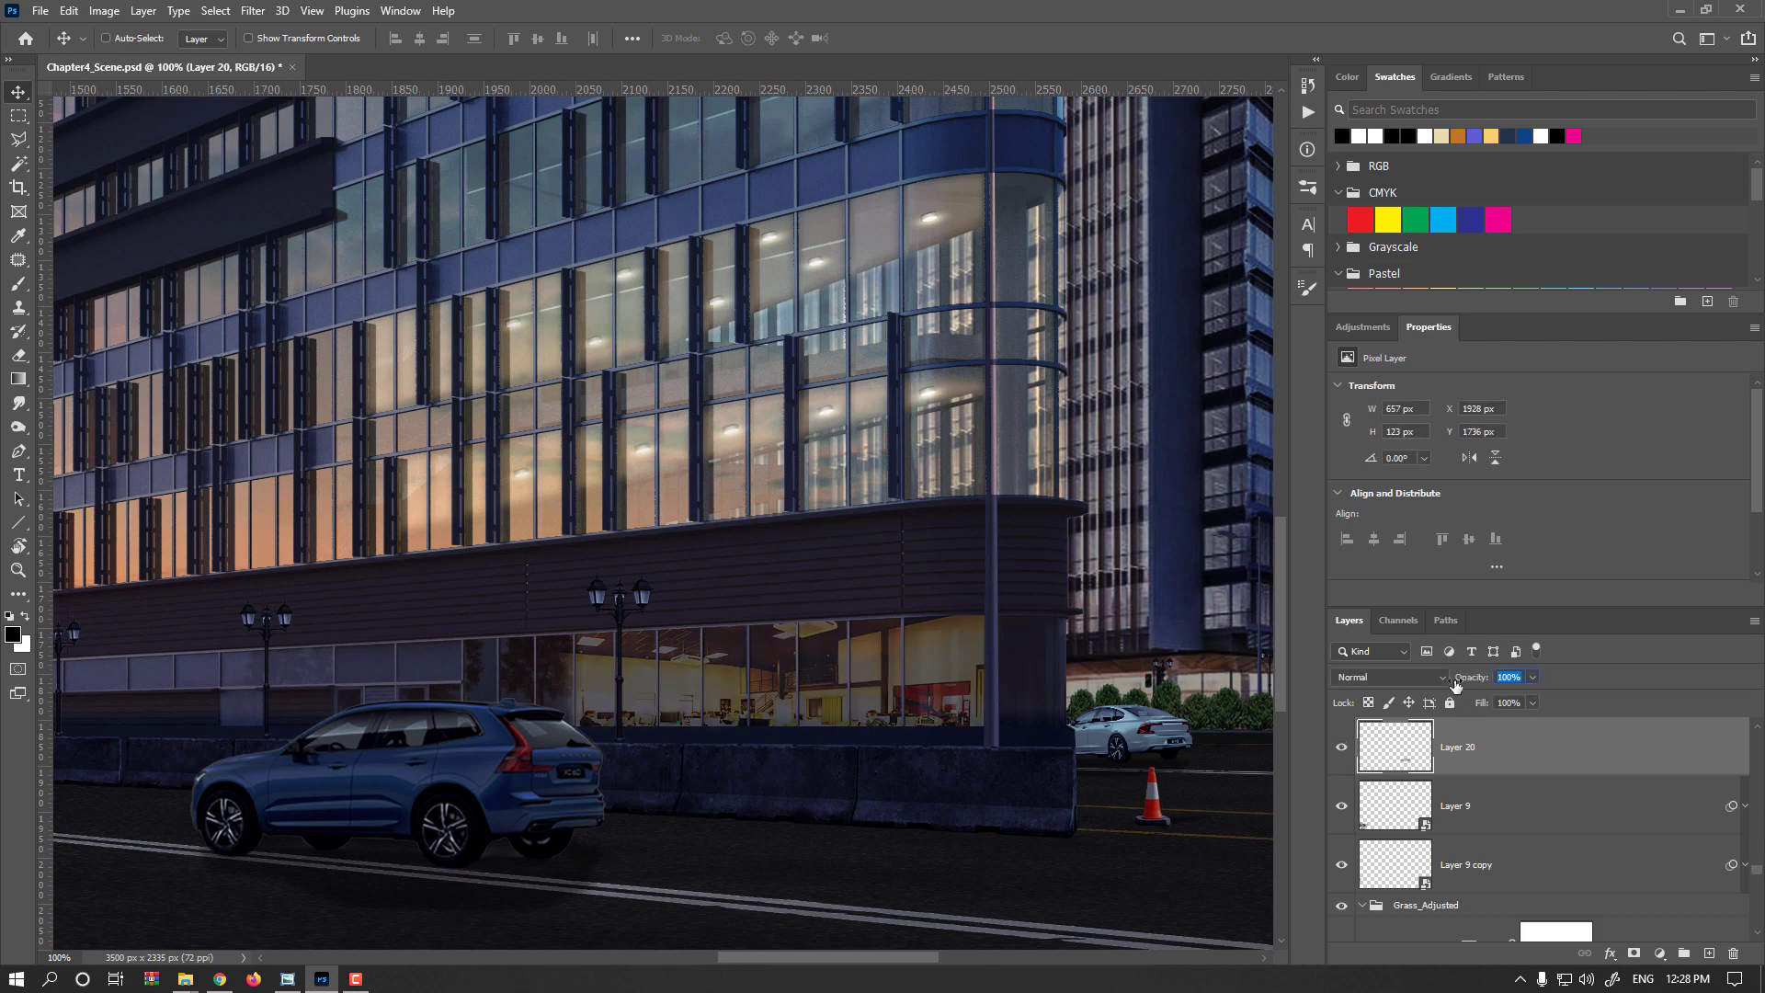
pyautogui.press('Return')
pyautogui.click(1390, 801)
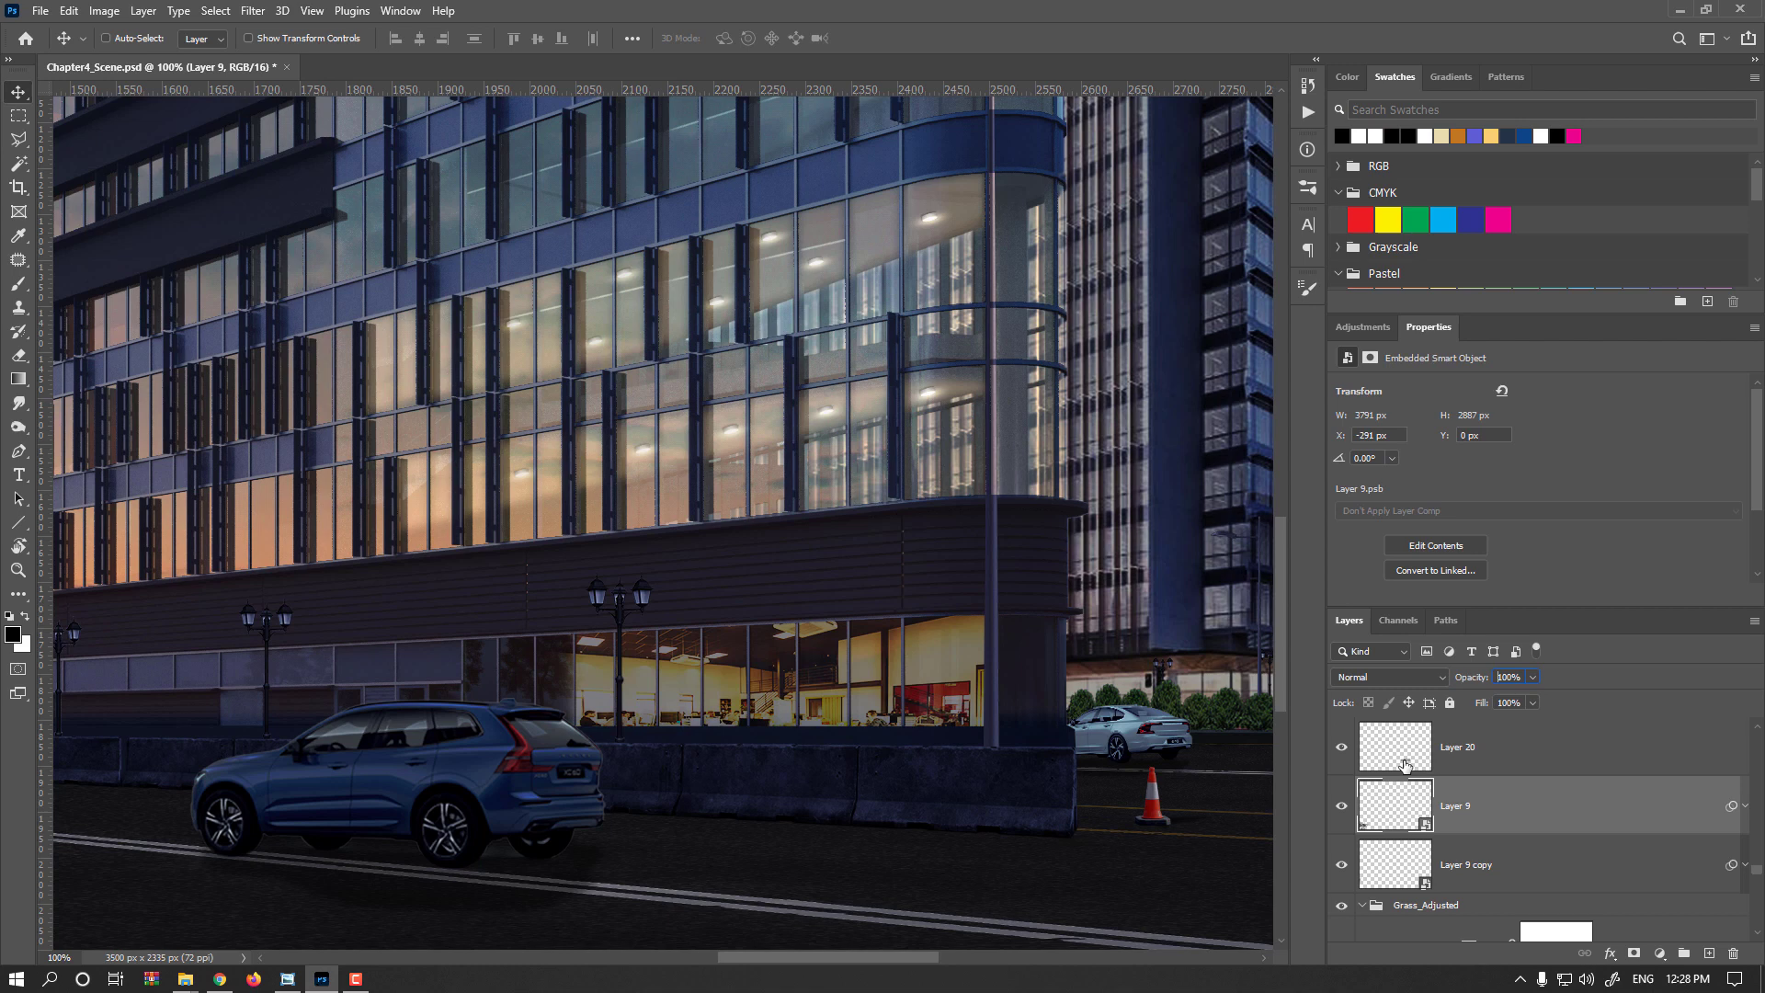
# - Load the lobby window selection from Layer 20 and start a Solid Color fill layer
pyautogui.click(1405, 764)
pyautogui.keyDown('ctrl'); pyautogui.click(1405, 756); pyautogui.keyUp('ctrl')
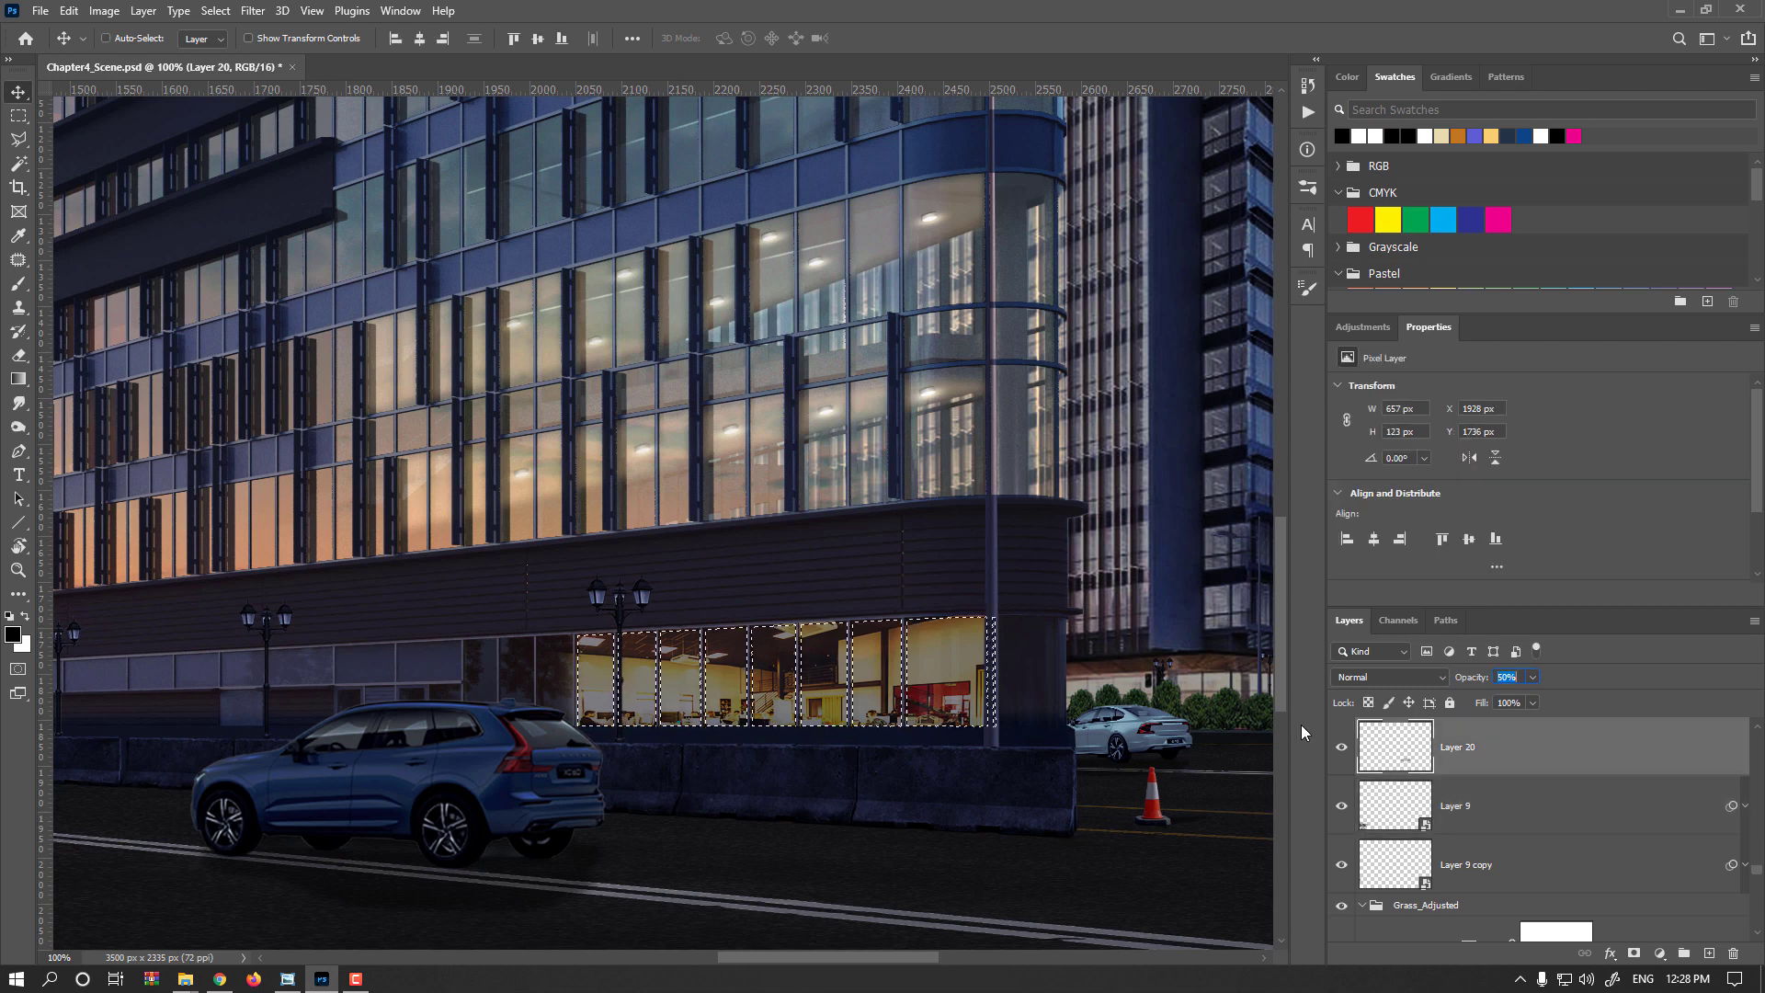
pyautogui.click(1659, 953)
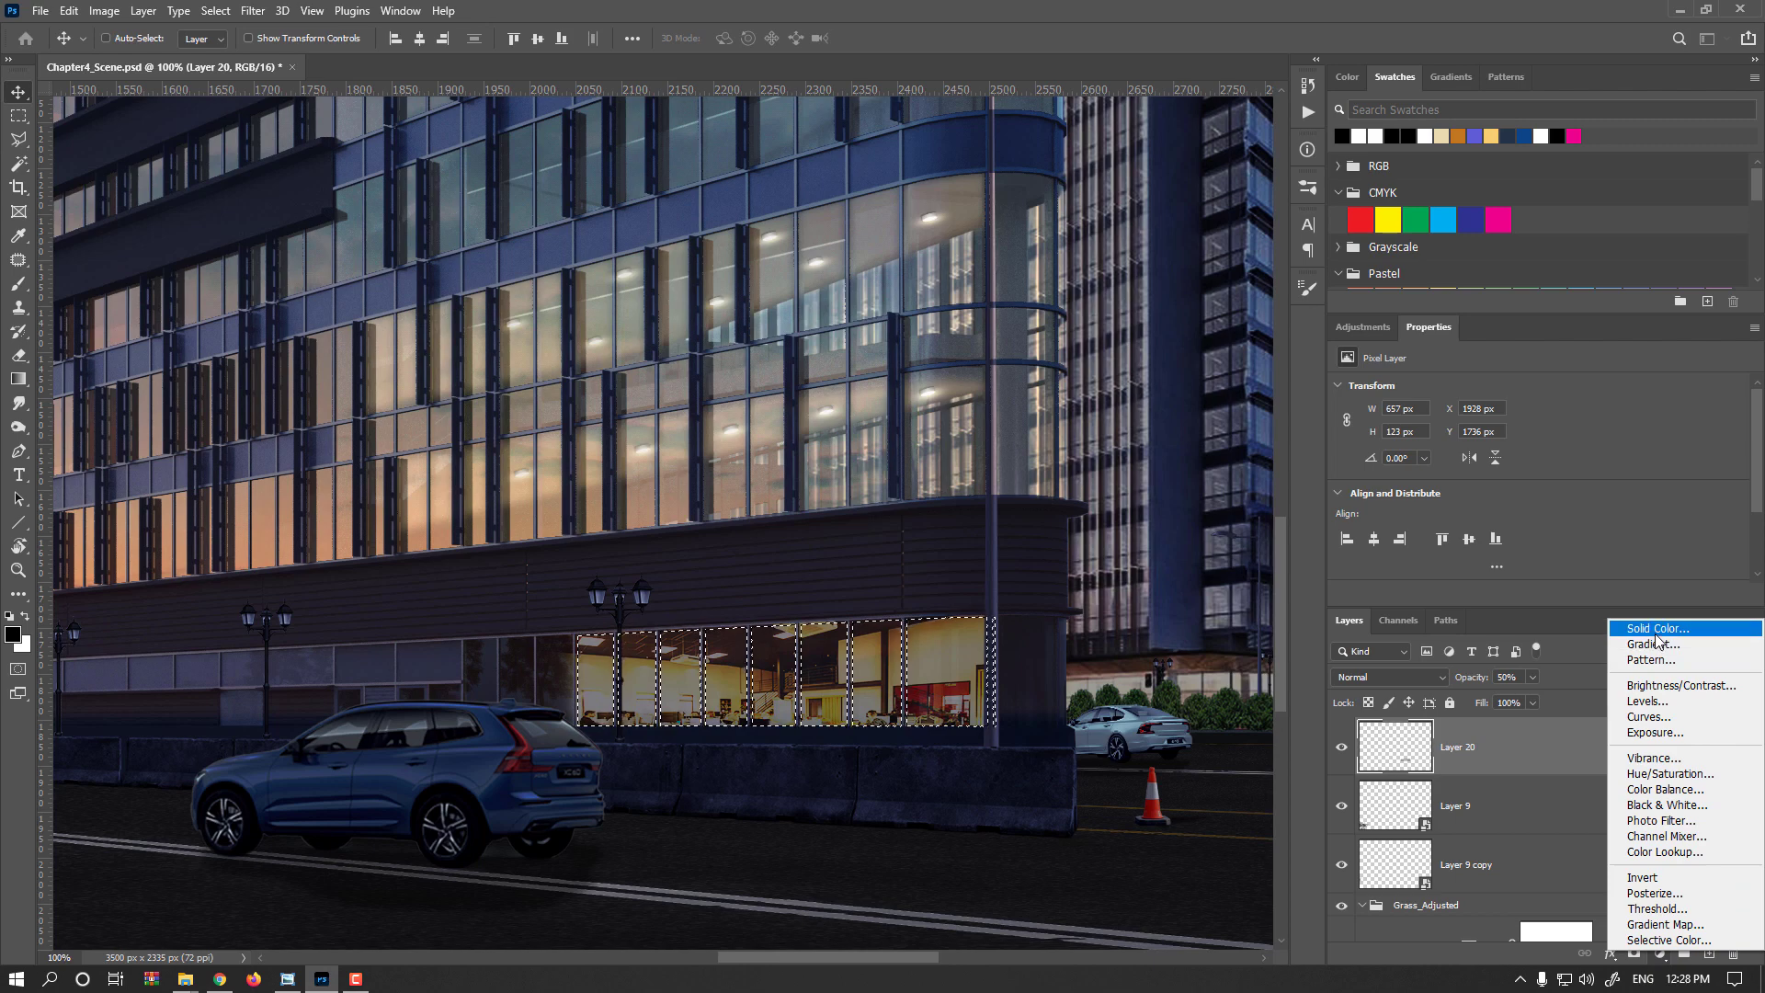
pyautogui.press('Escape')
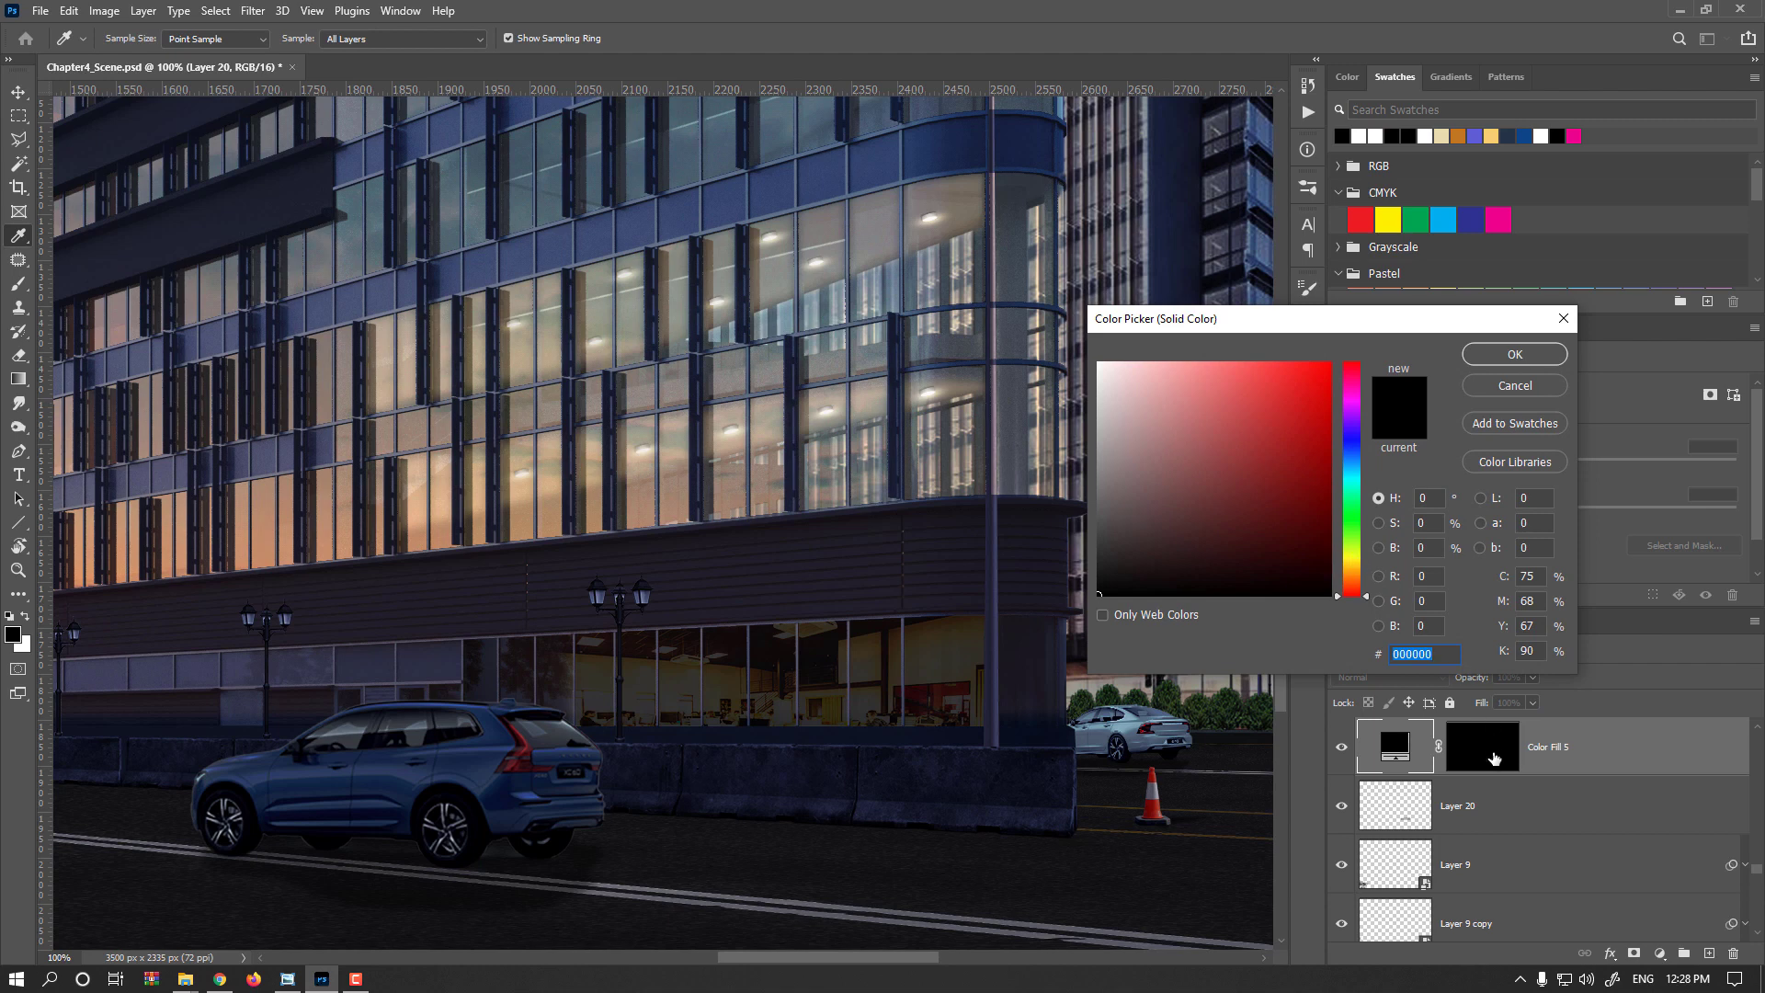
# - Pick orange #db8407 as the fill colour and confirm it
pyautogui.click(1361, 558)
pyautogui.click(1323, 396)
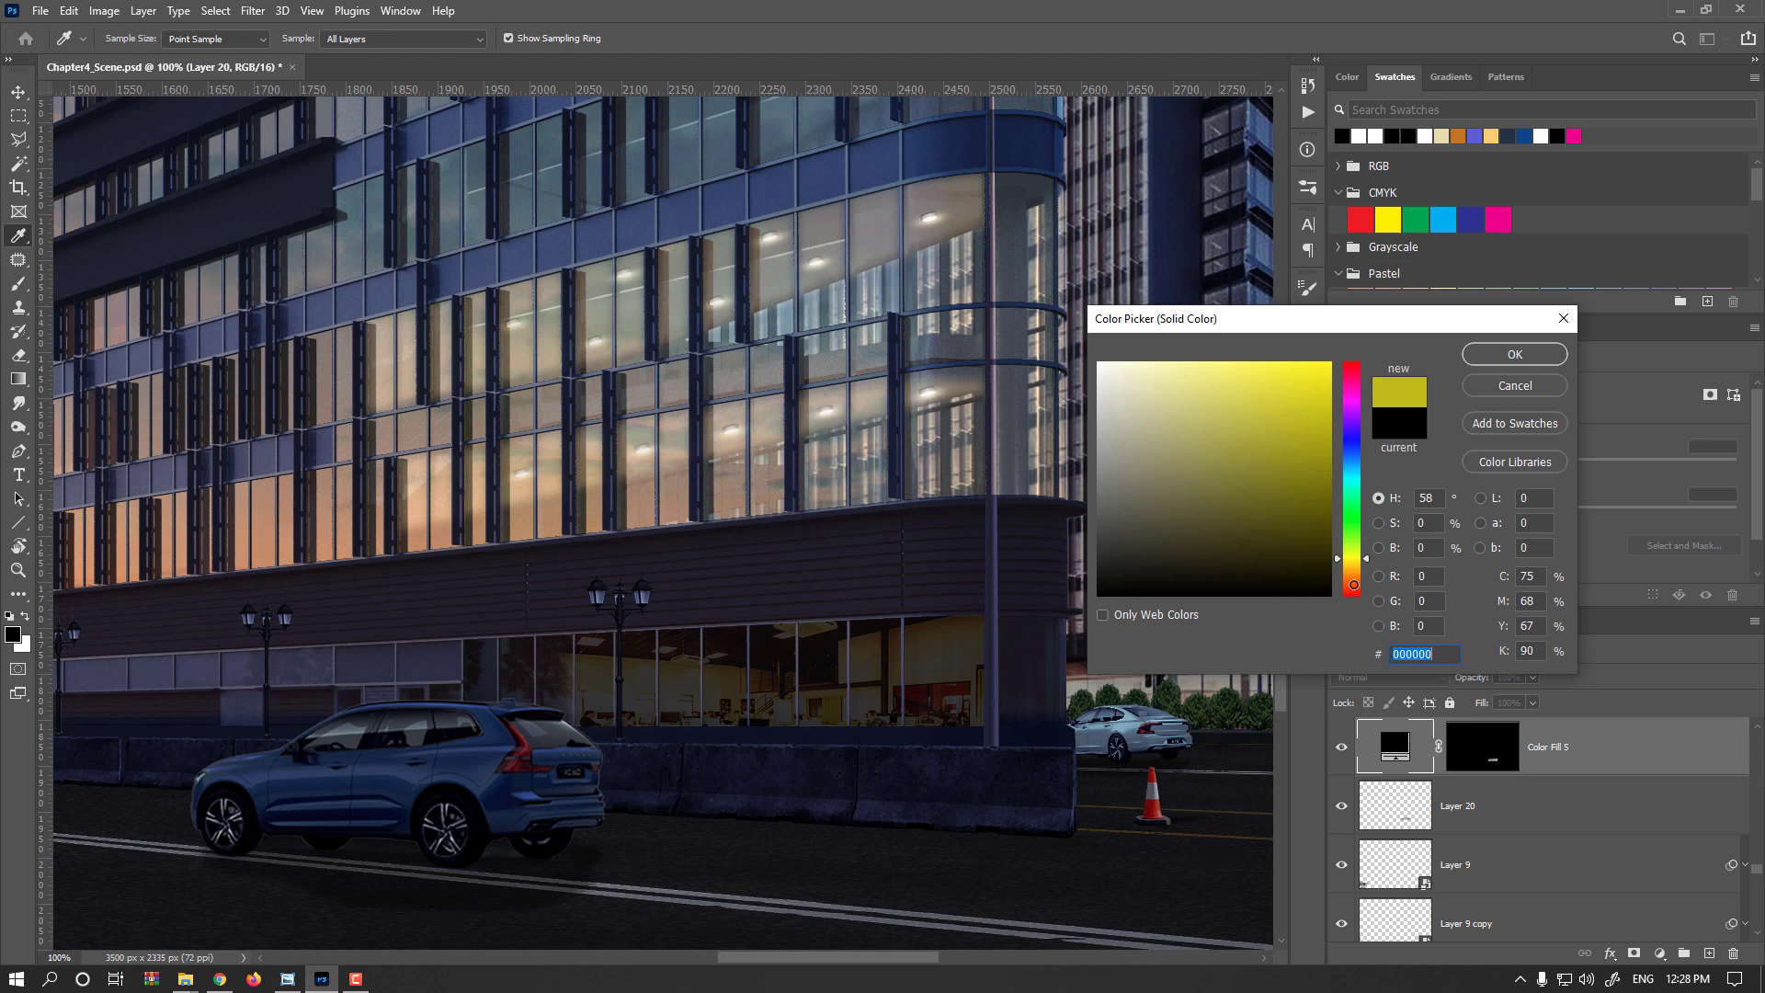
pyautogui.moveTo(1324, 394); pyautogui.dragTo(1360, 569)
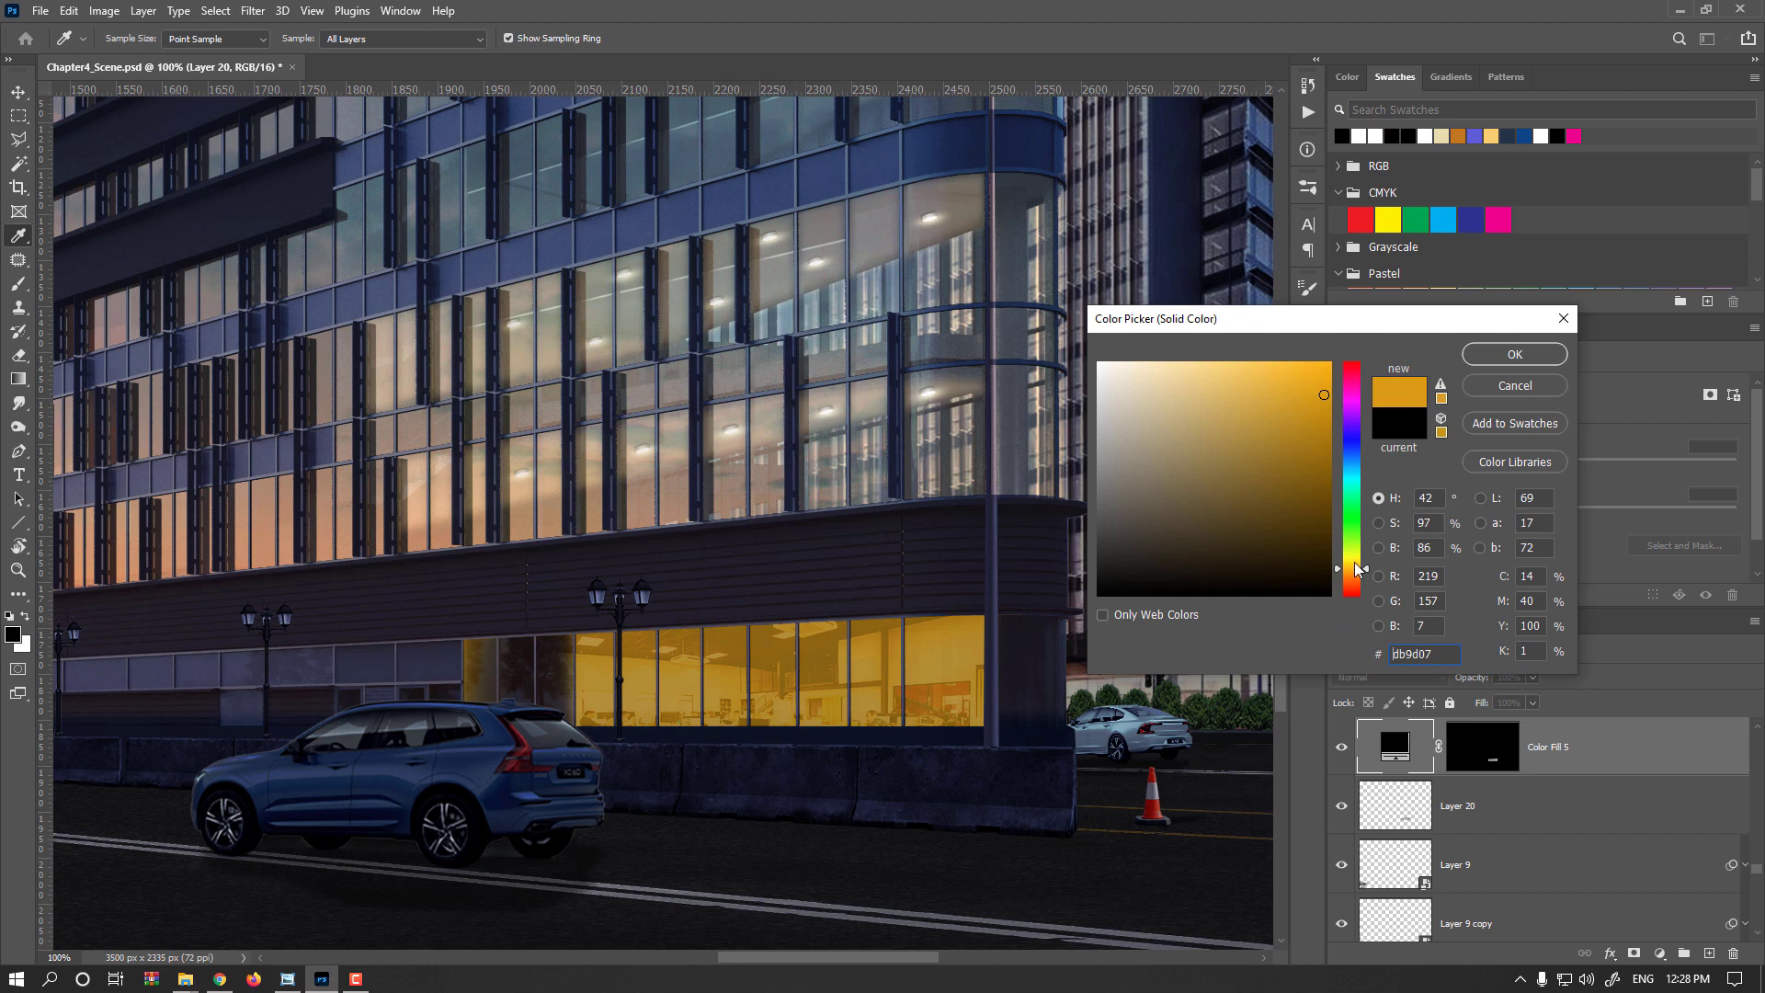
pyautogui.moveTo(1349, 562); pyautogui.dragTo(1350, 572)
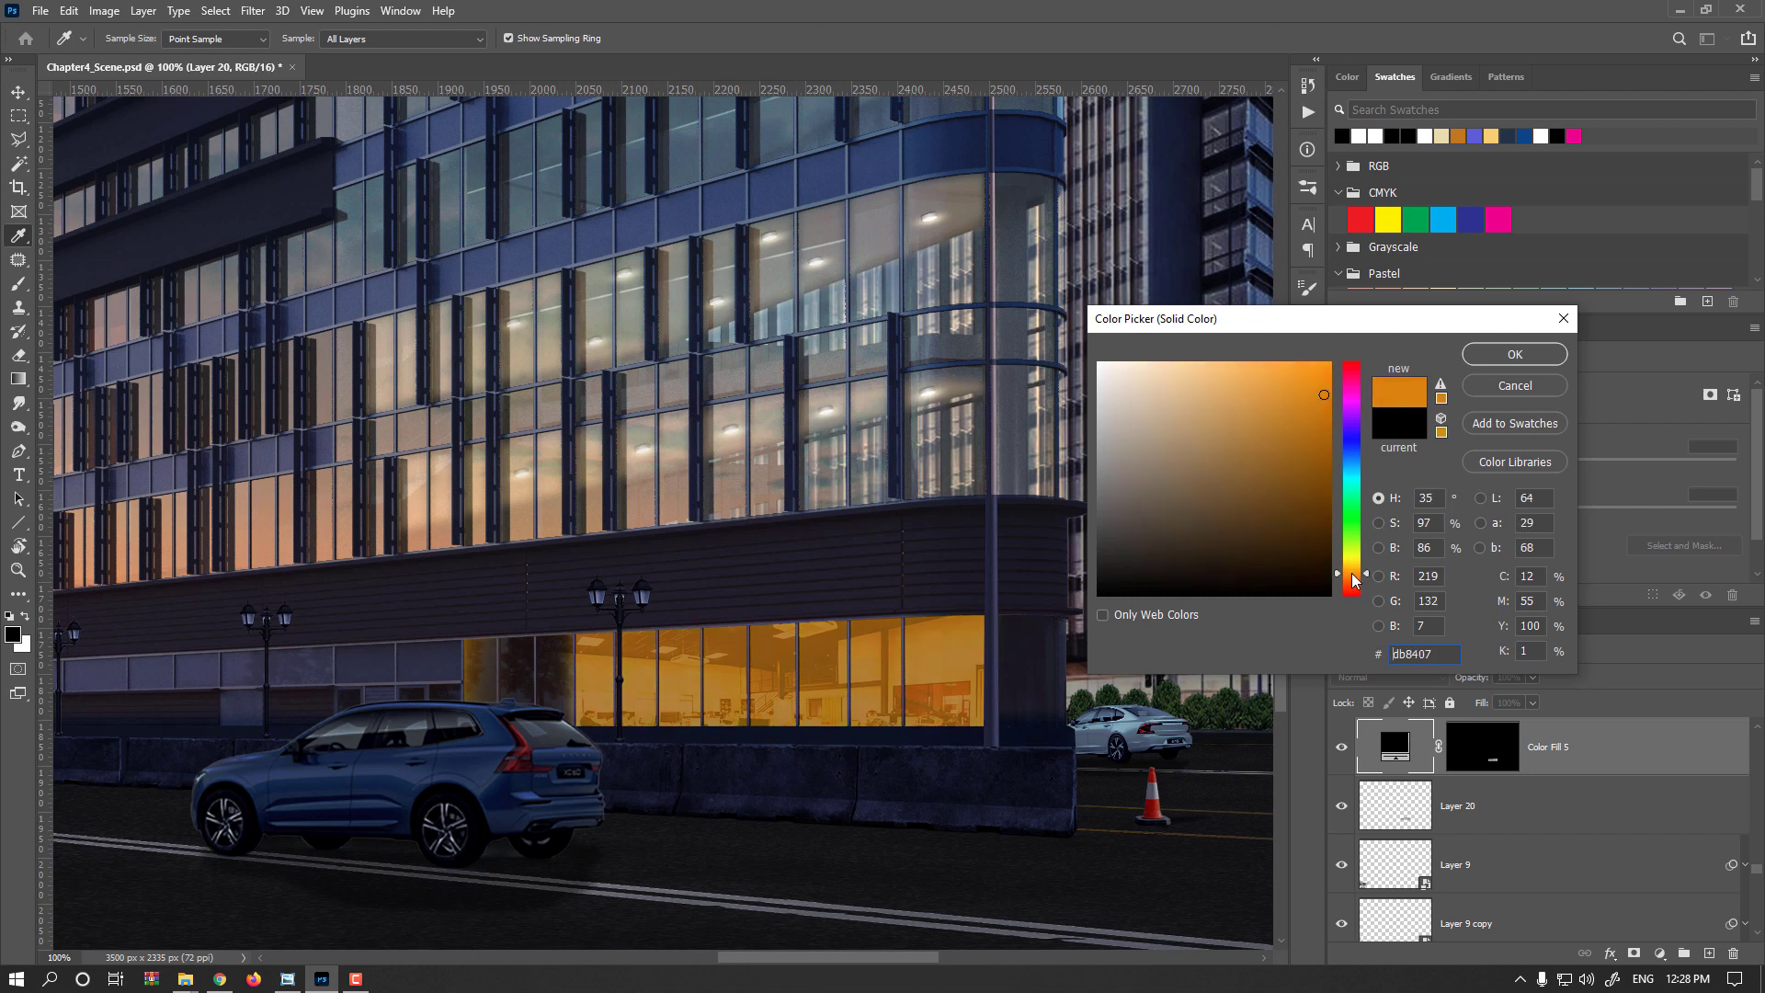
pyautogui.press('v')
pyautogui.click(1513, 367)
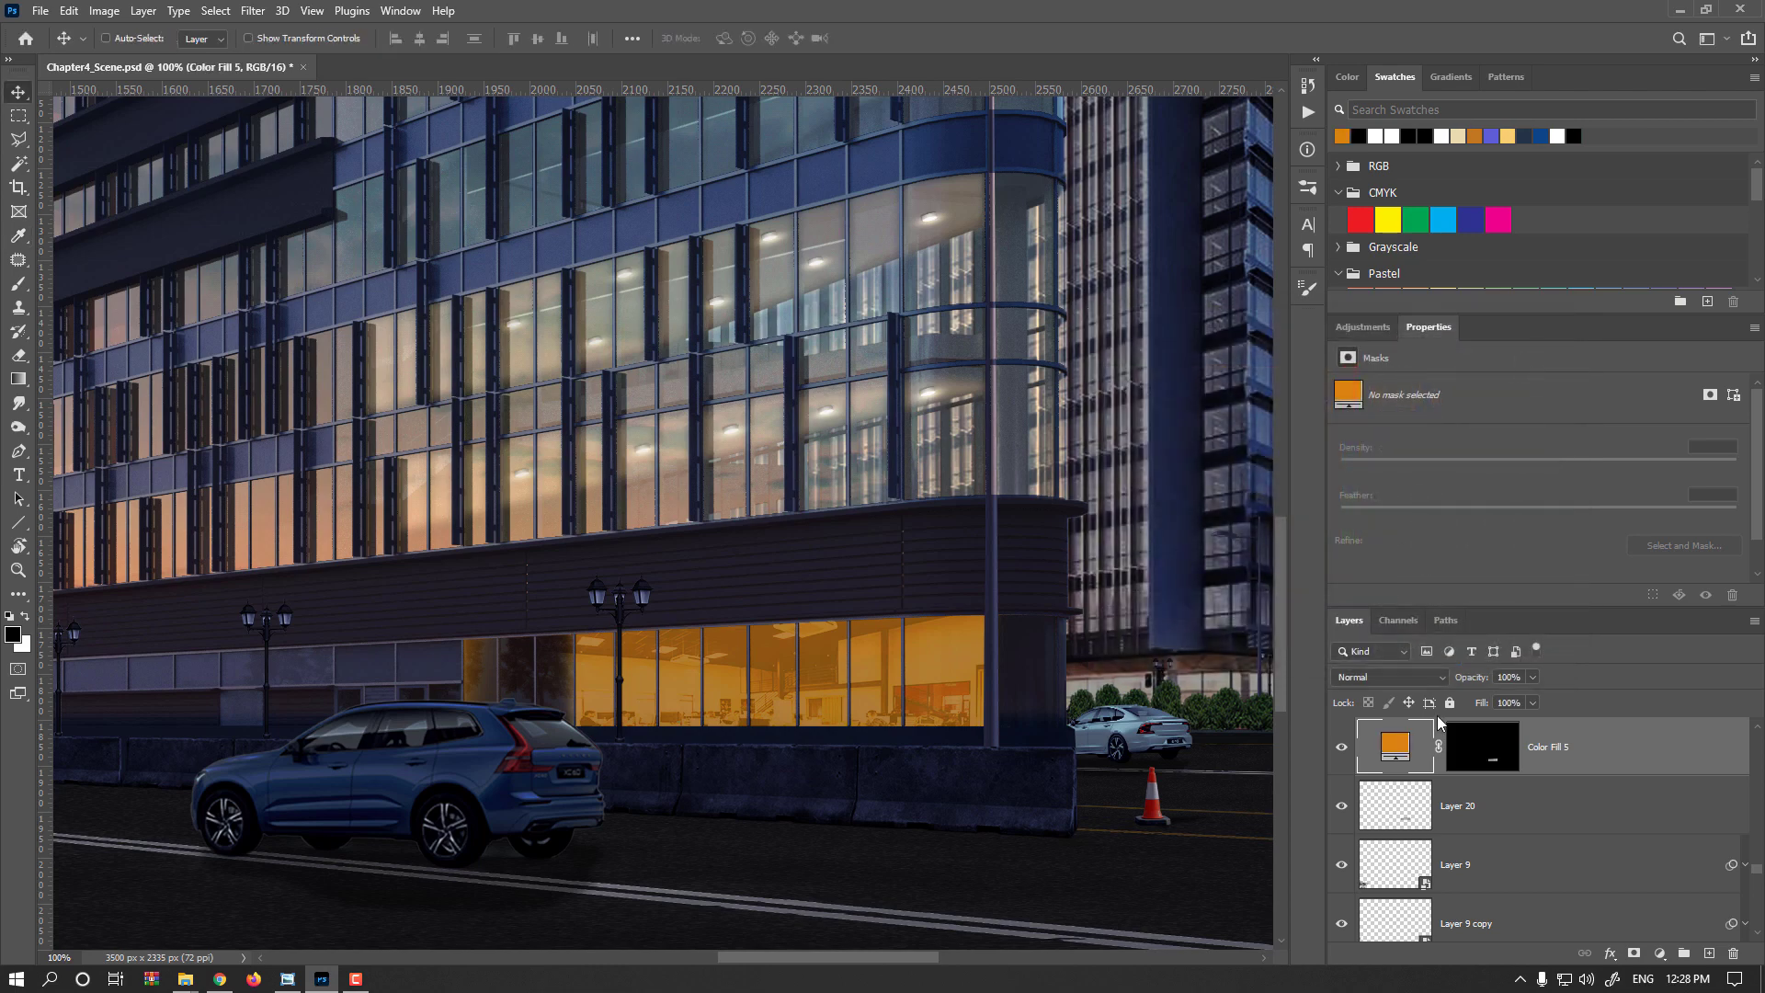
# - View Color Fill 5's mask alone and fill the faint left-end panes with black
pyautogui.press('alt')
pyautogui.keyDown('alt'); pyautogui.click(1487, 764); pyautogui.keyUp('alt')
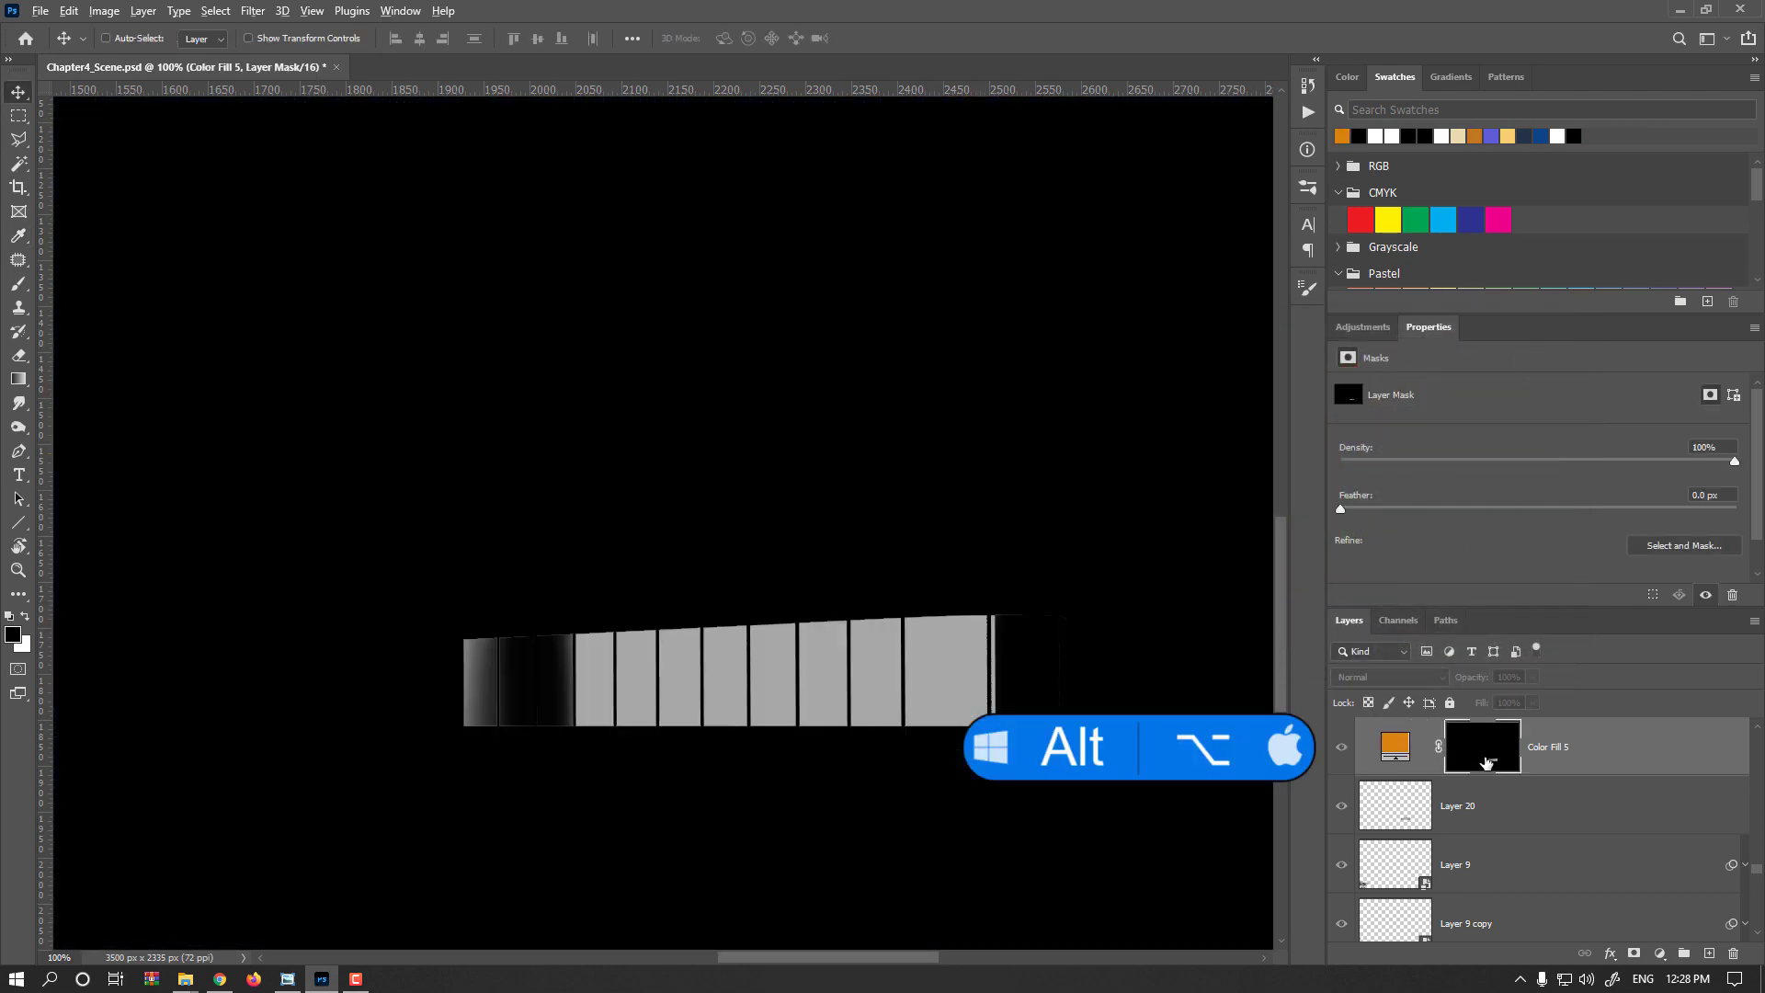
pyautogui.press('m')
pyautogui.moveTo(410, 562); pyautogui.dragTo(572, 809)
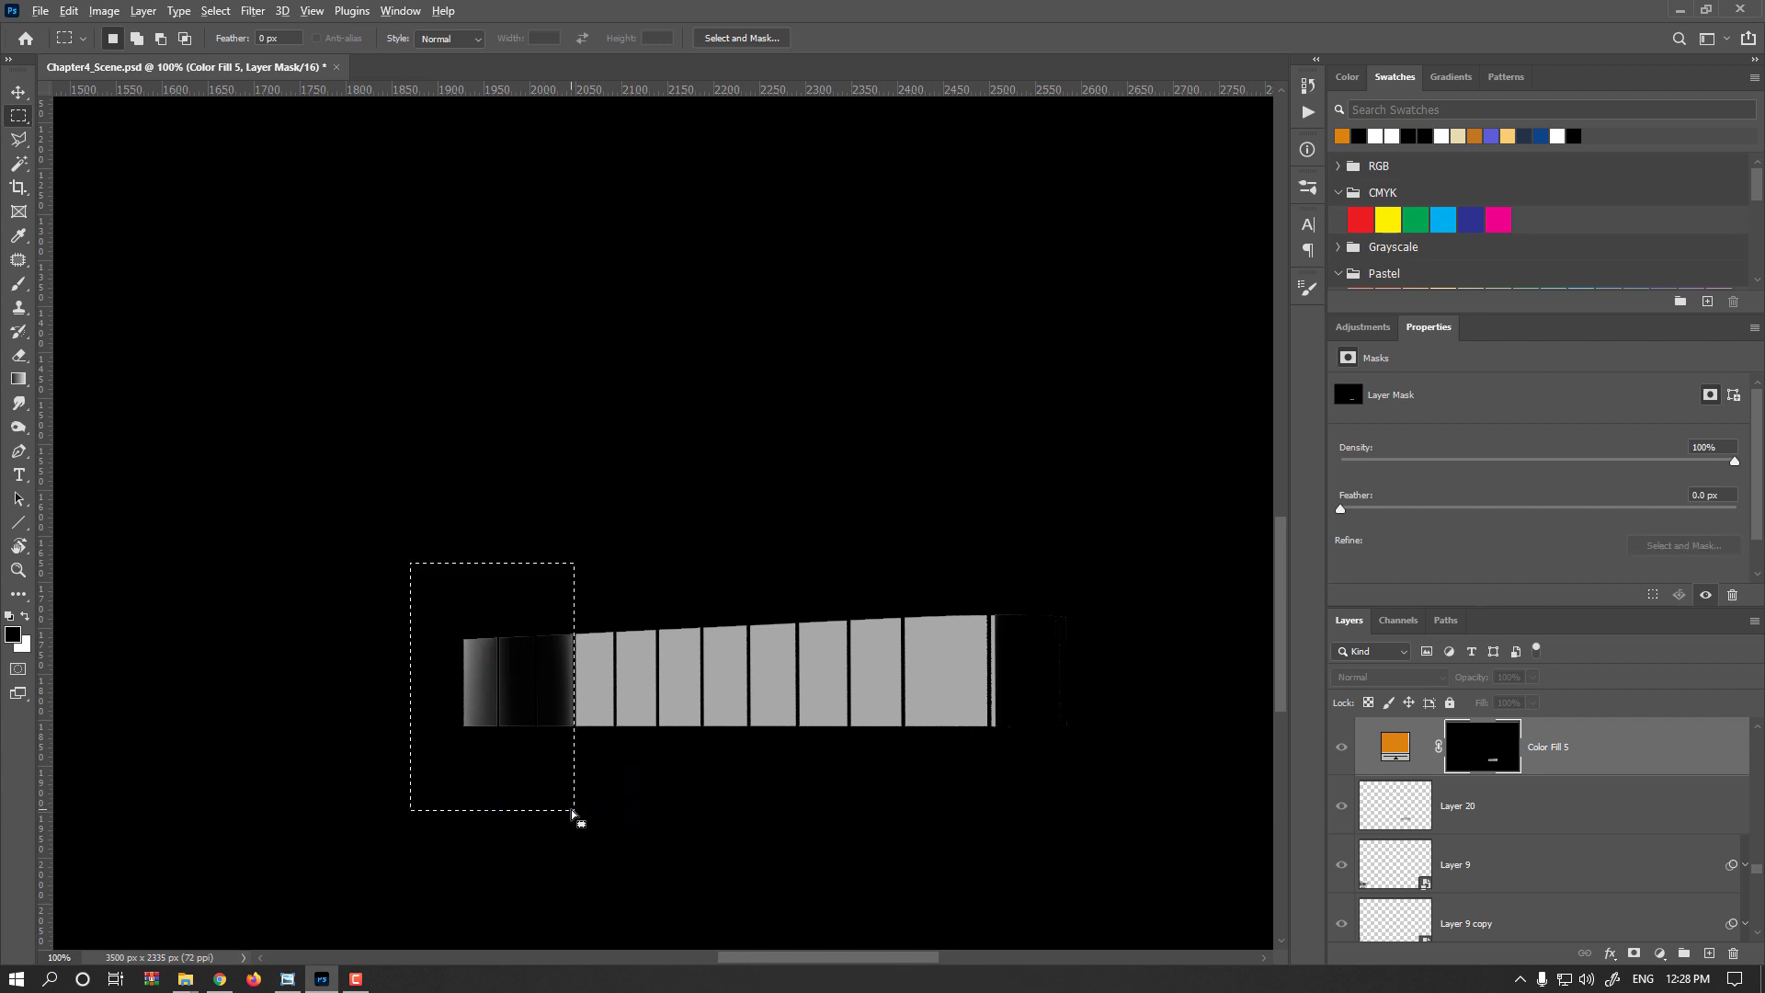
pyautogui.hotkey('alt', 'BackSpace')
pyautogui.hotkey('ctrl', 'd')
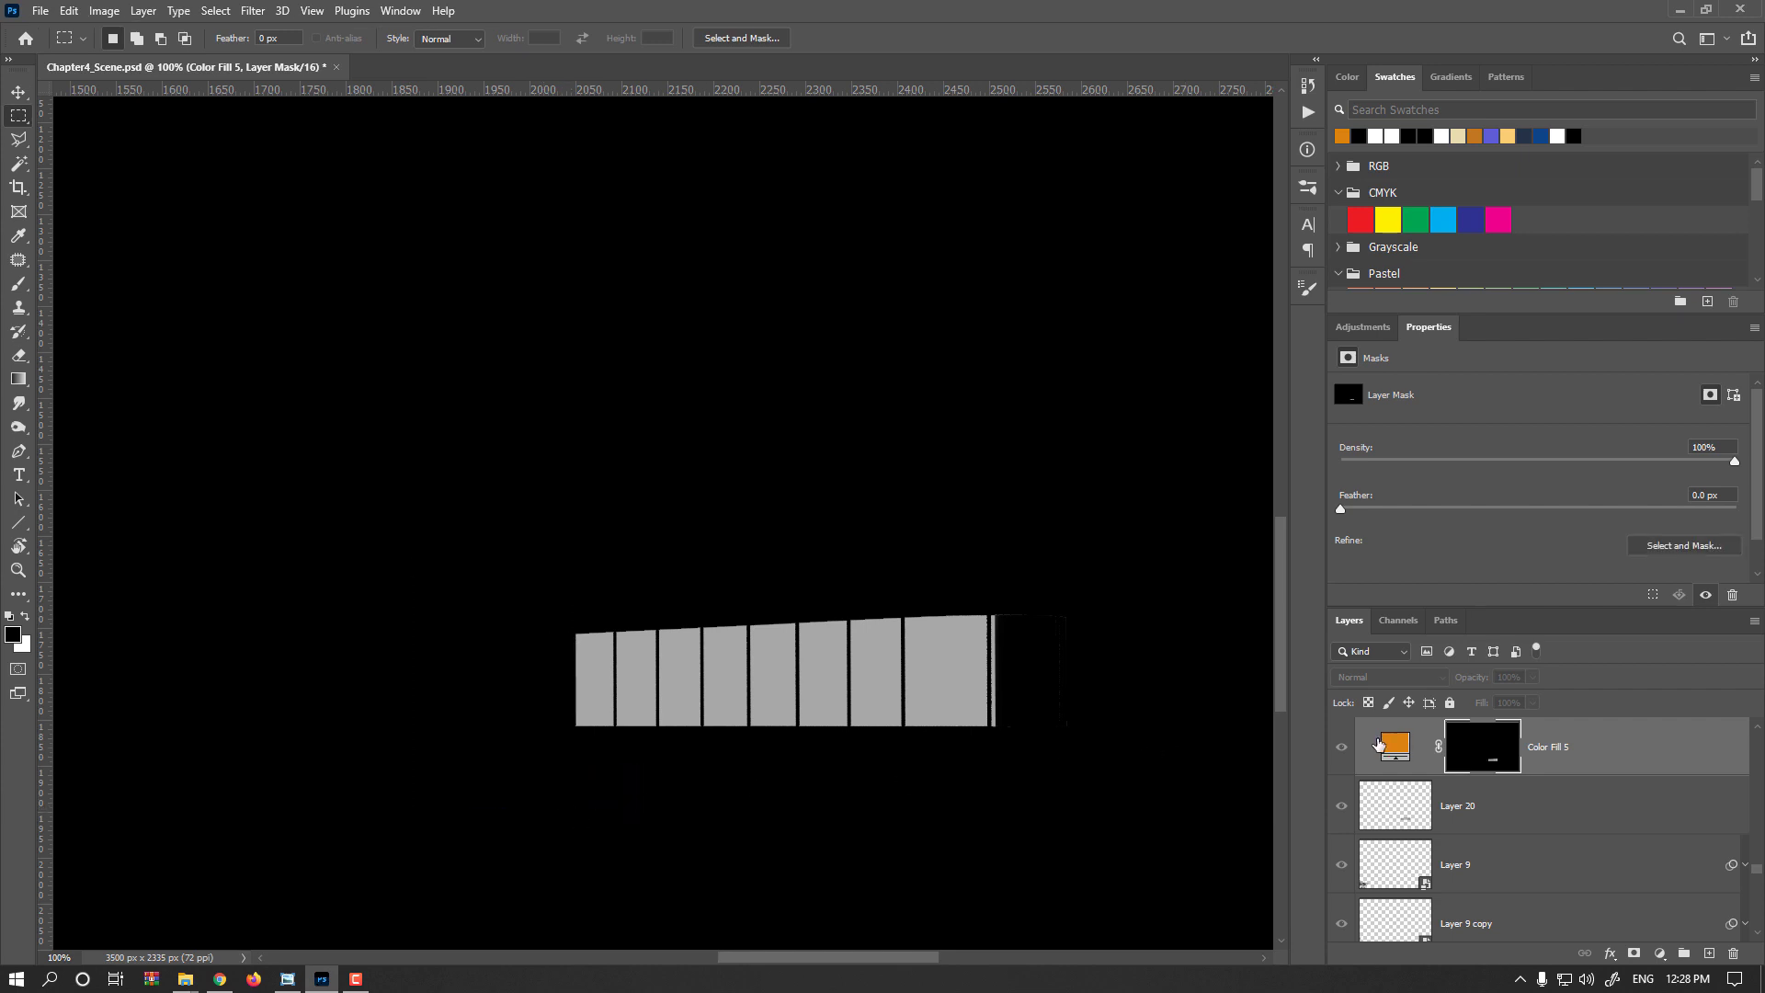
# - Brighten the mask with Levels white input 104, then black out the right-end leftovers
pyautogui.hotkey('ctrl', 'l')
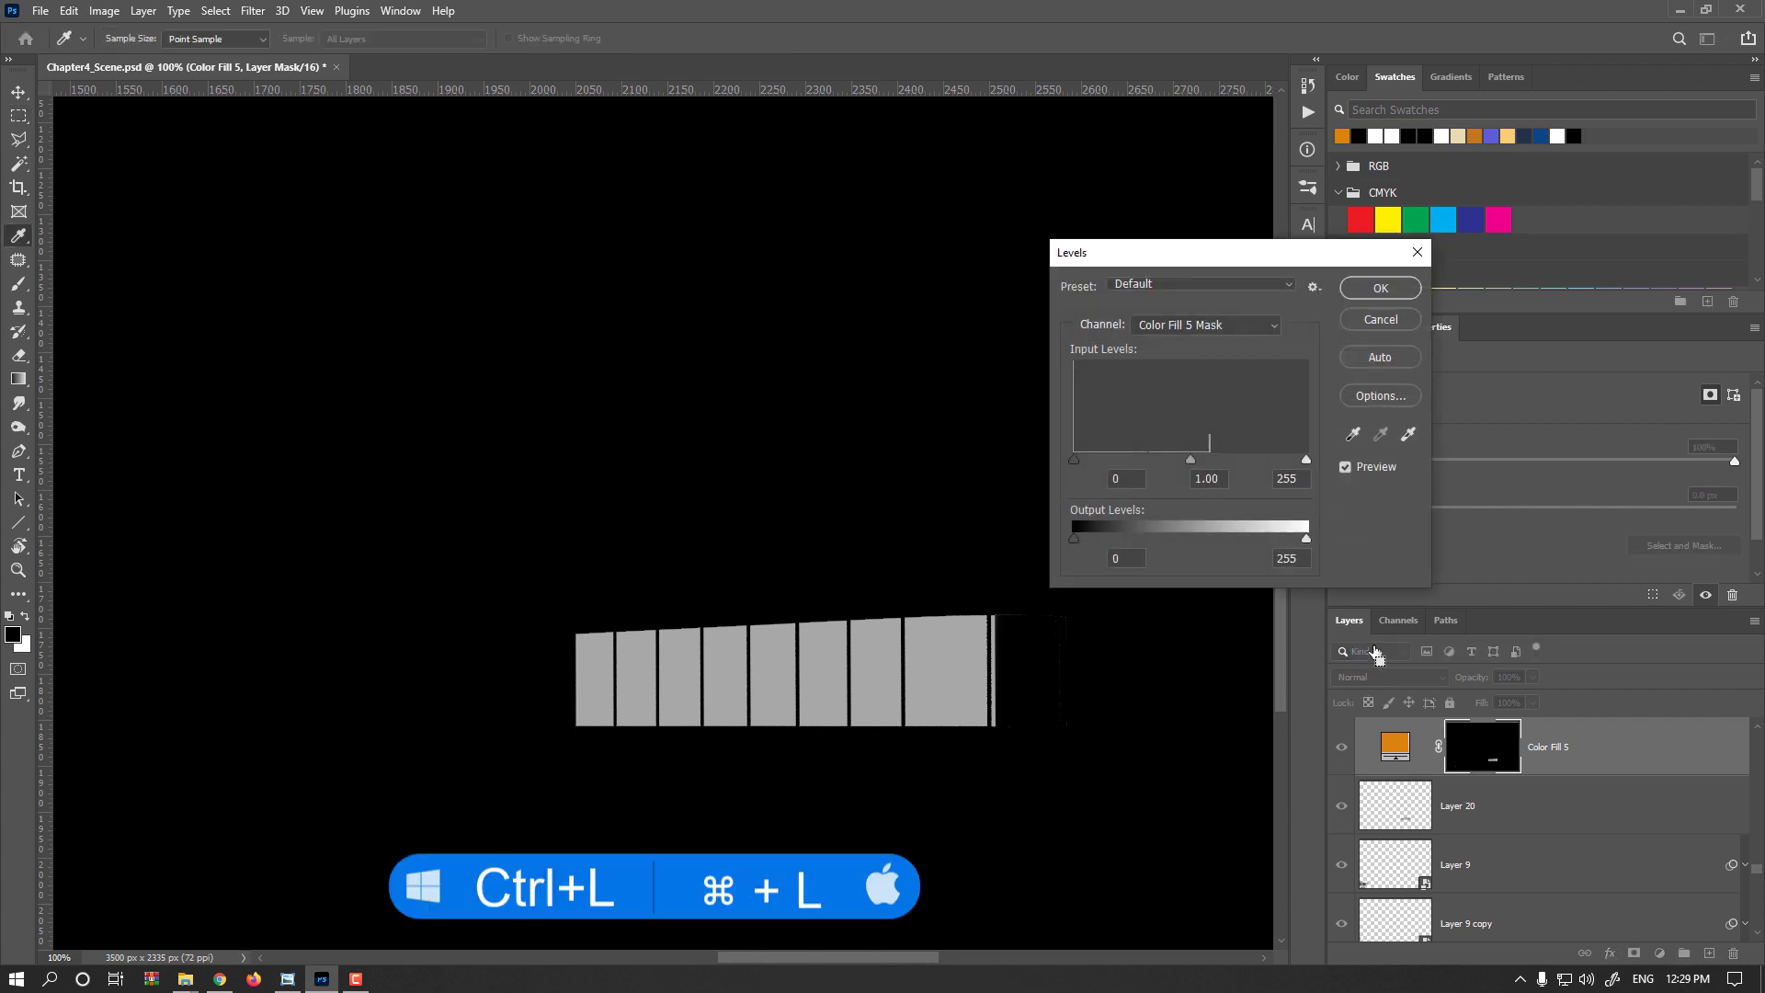
pyautogui.moveTo(1309, 465); pyautogui.dragTo(1168, 471)
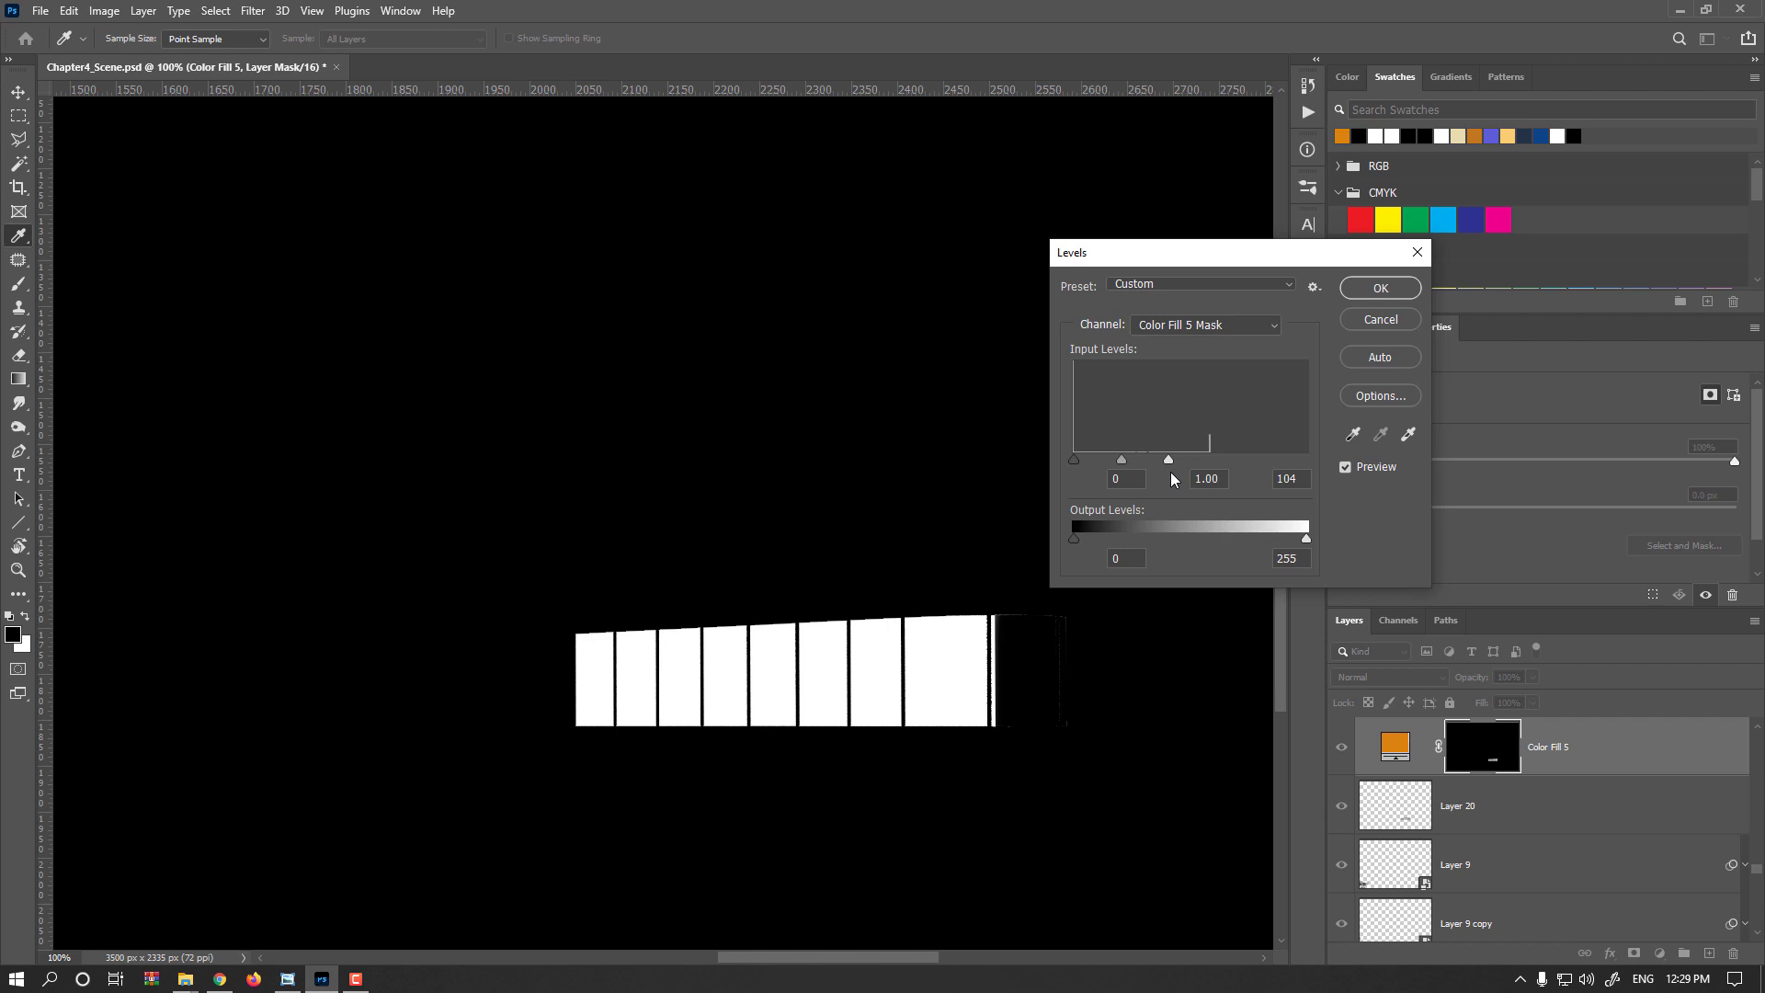
pyautogui.press('Return')
pyautogui.press('m')
pyautogui.moveTo(1117, 546); pyautogui.dragTo(966, 798)
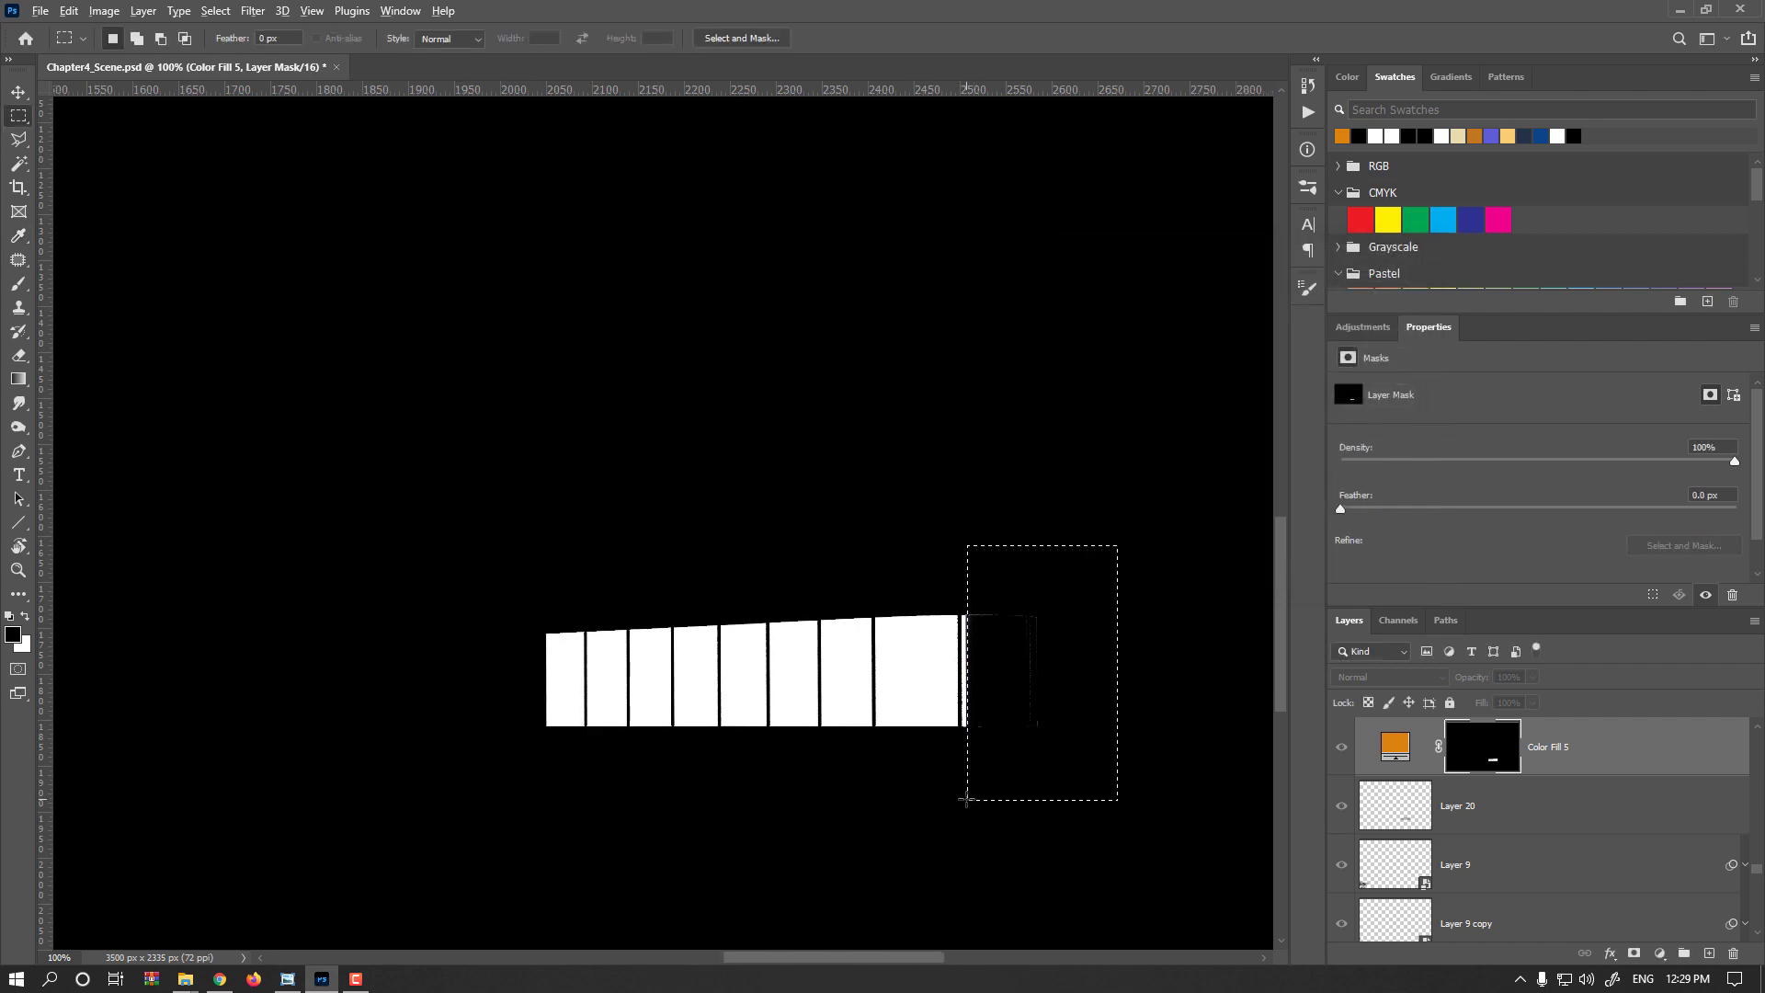
pyautogui.hotkey('alt', 'BackSpace')
pyautogui.hotkey('ctrl', 'd')
# - Set Color Fill 5 to Overlay blending, then target its mask
pyautogui.click(1480, 759)
pyautogui.click(1398, 756)
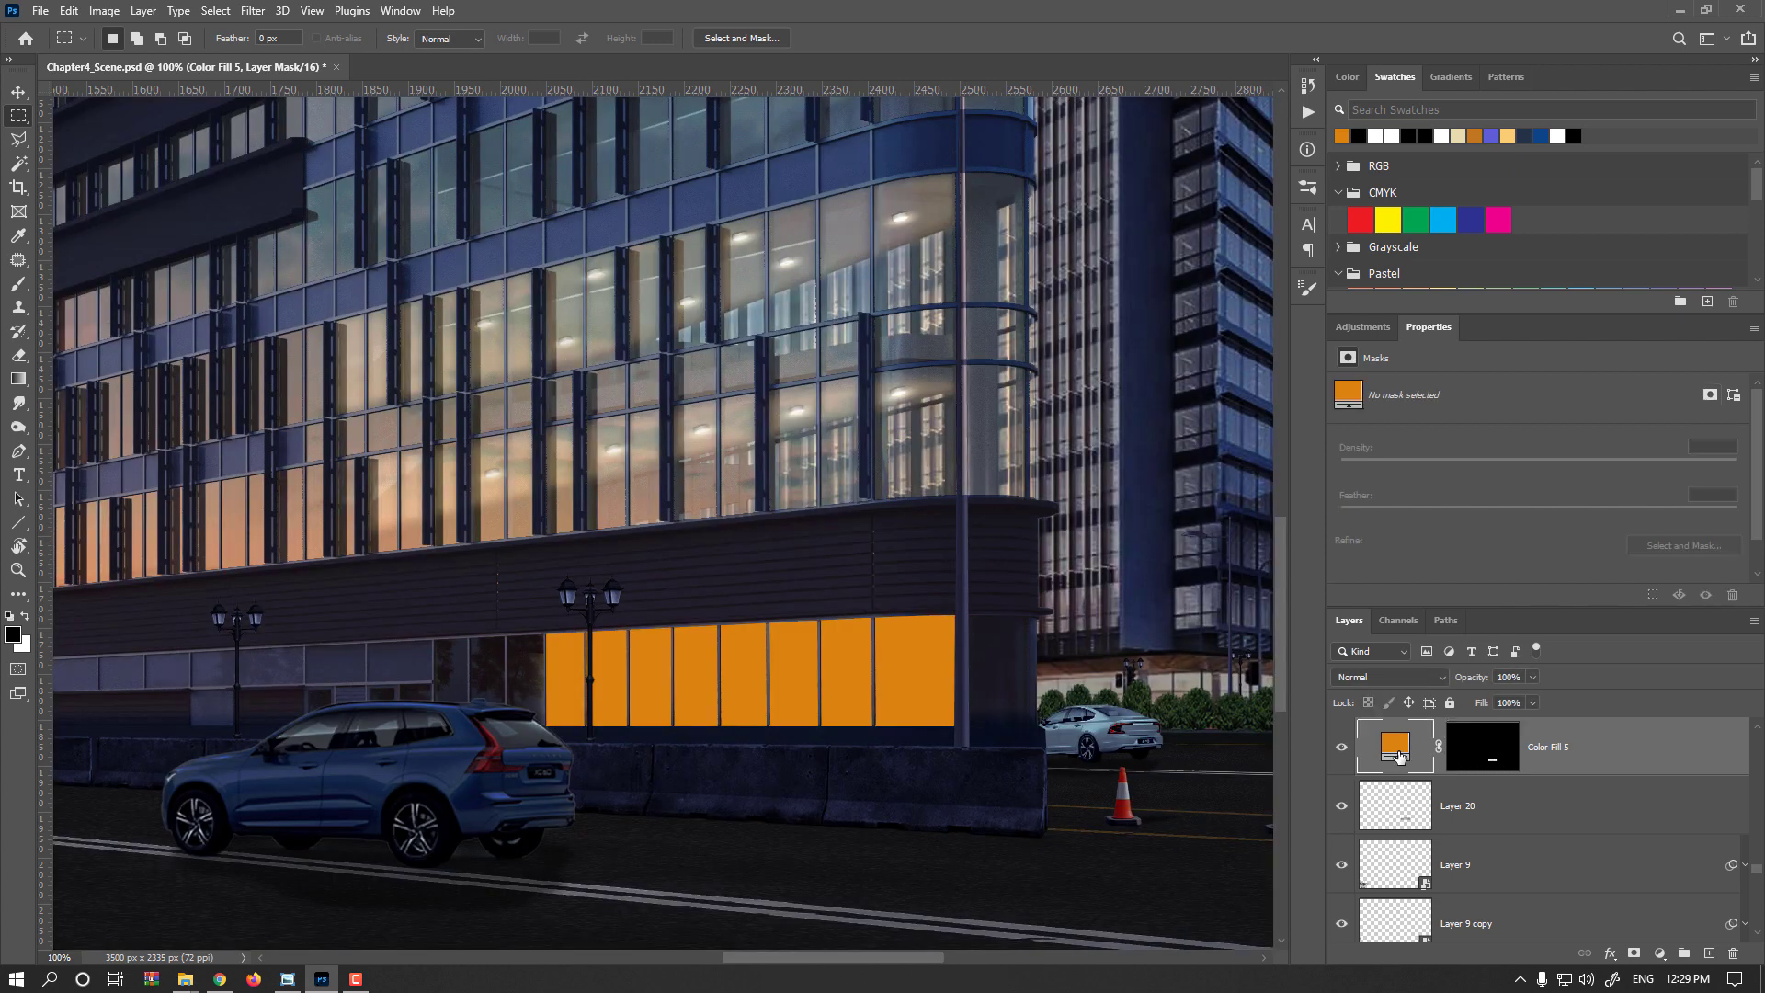
pyautogui.click(1430, 683)
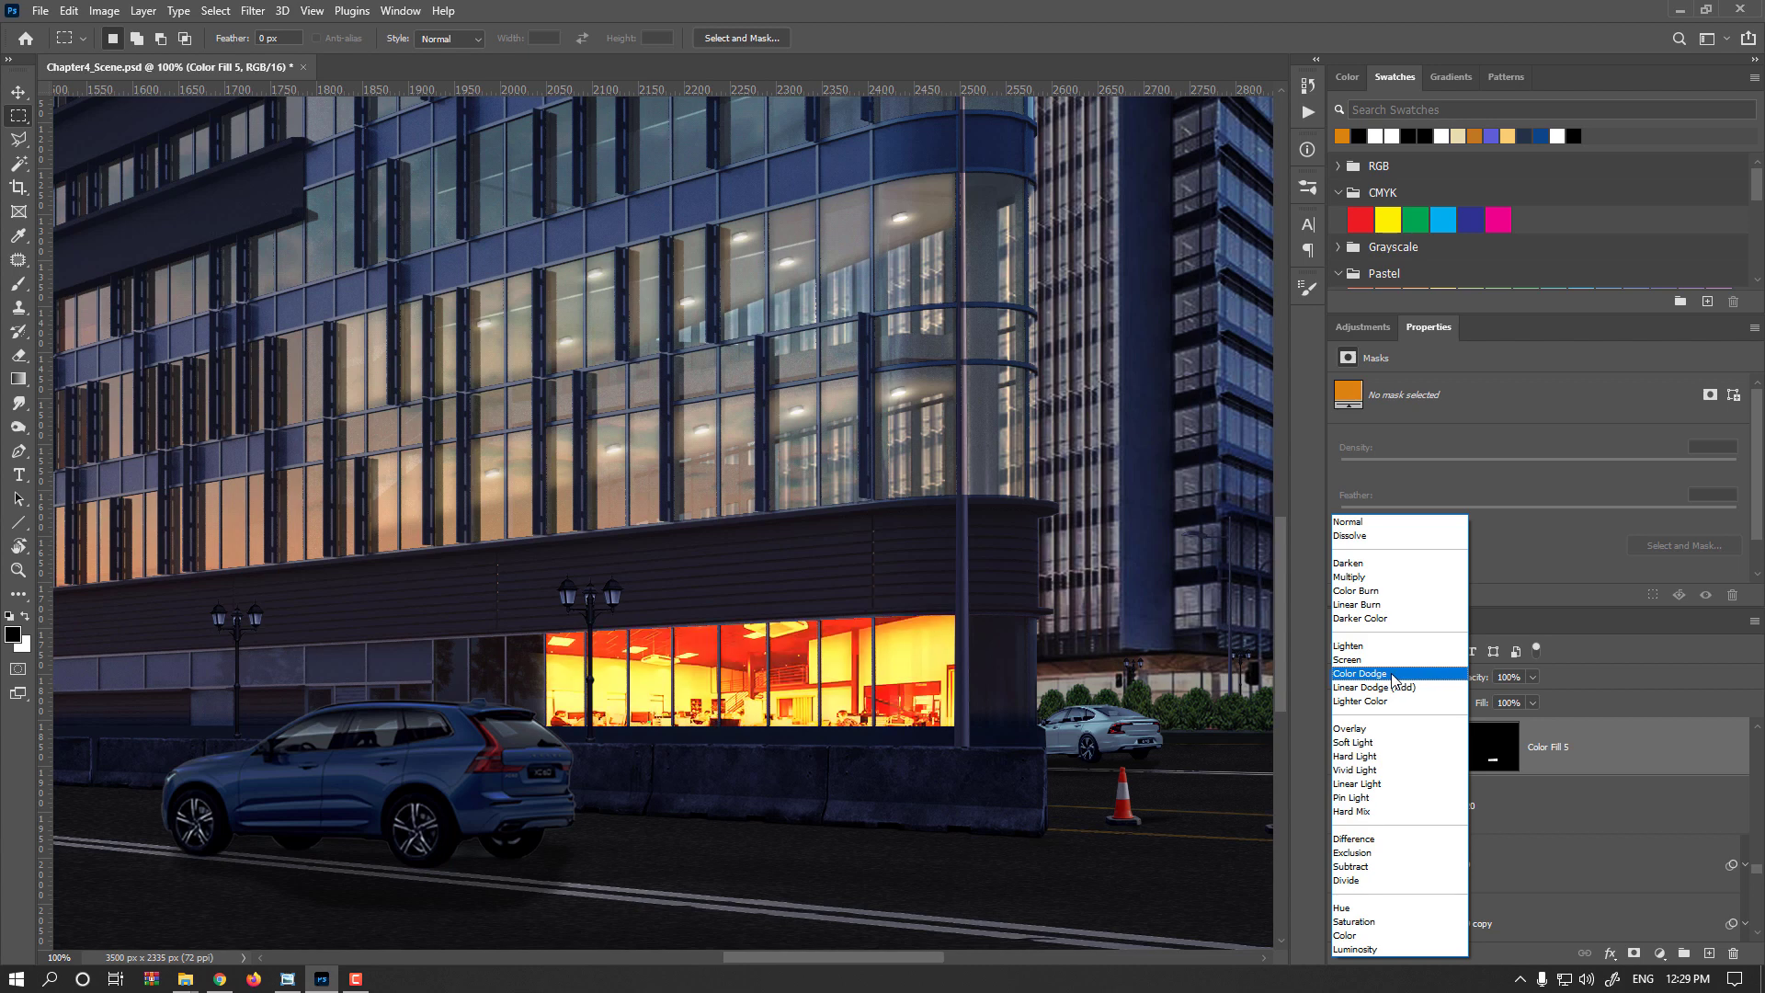
pyautogui.click(1384, 729)
pyautogui.click(1471, 754)
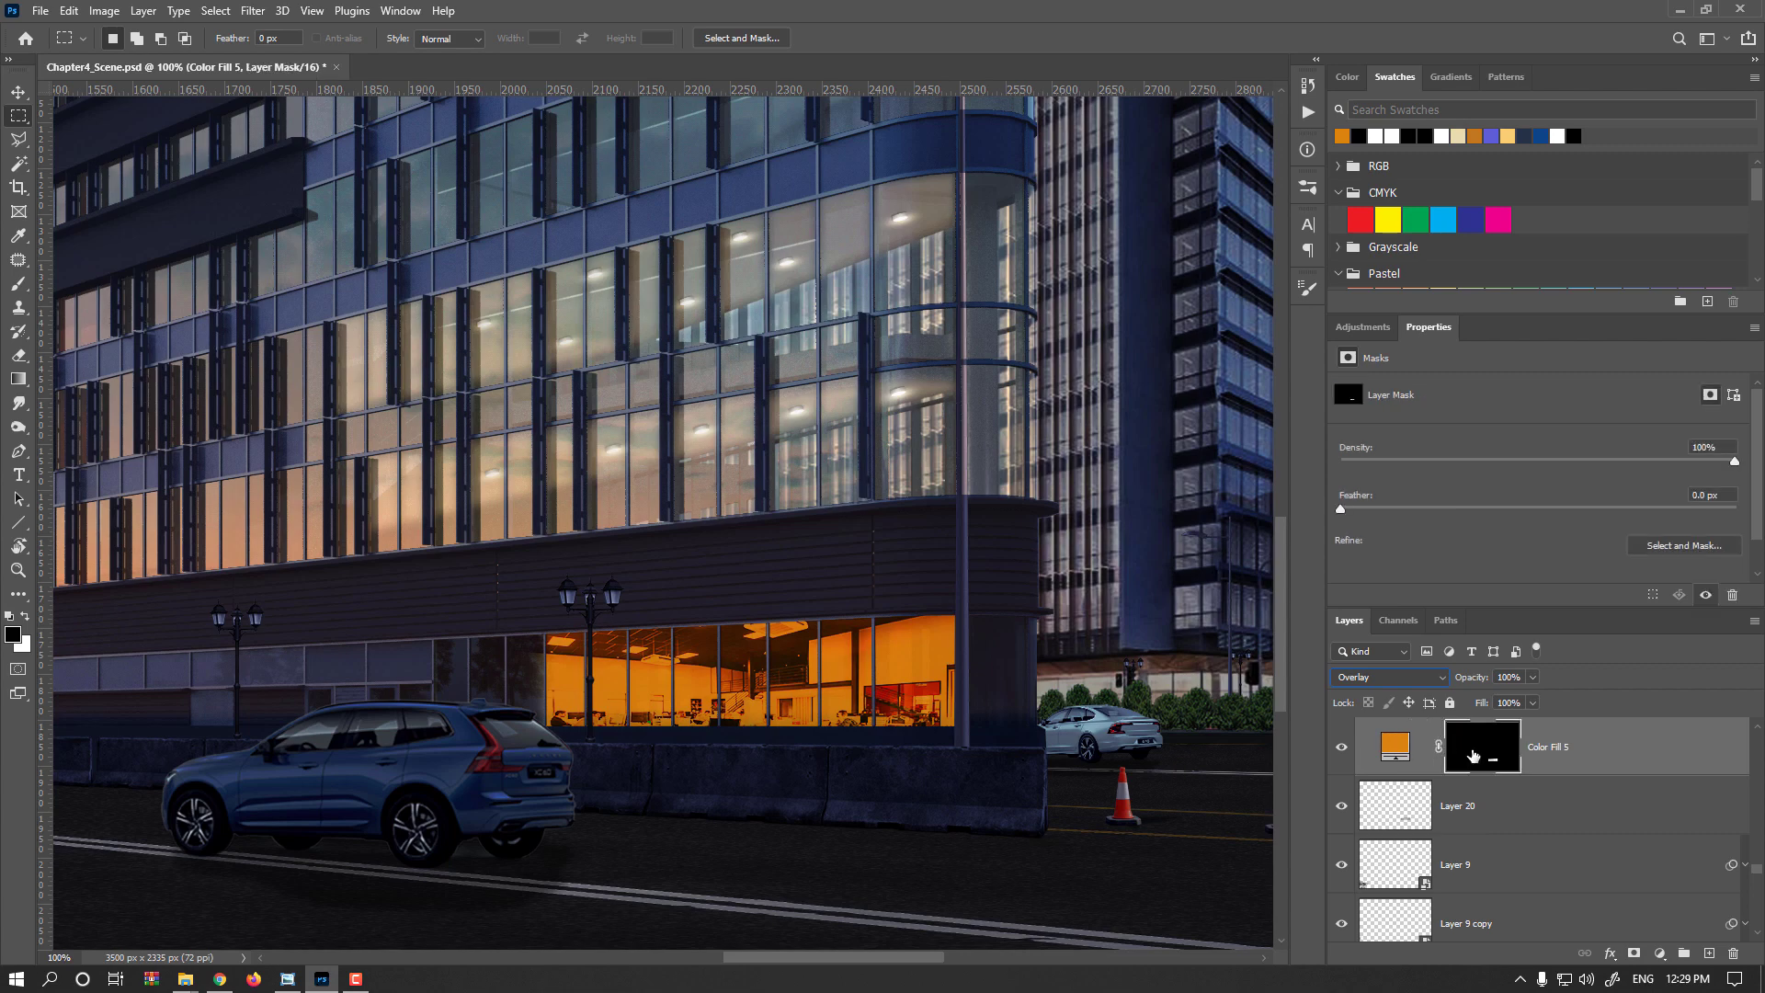
# - Soften the mask with a 33.2-pixel Gaussian Blur and switch the fill to Linear Dodge (Add)
pyautogui.click(252, 10)
pyautogui.moveTo(339, 247)
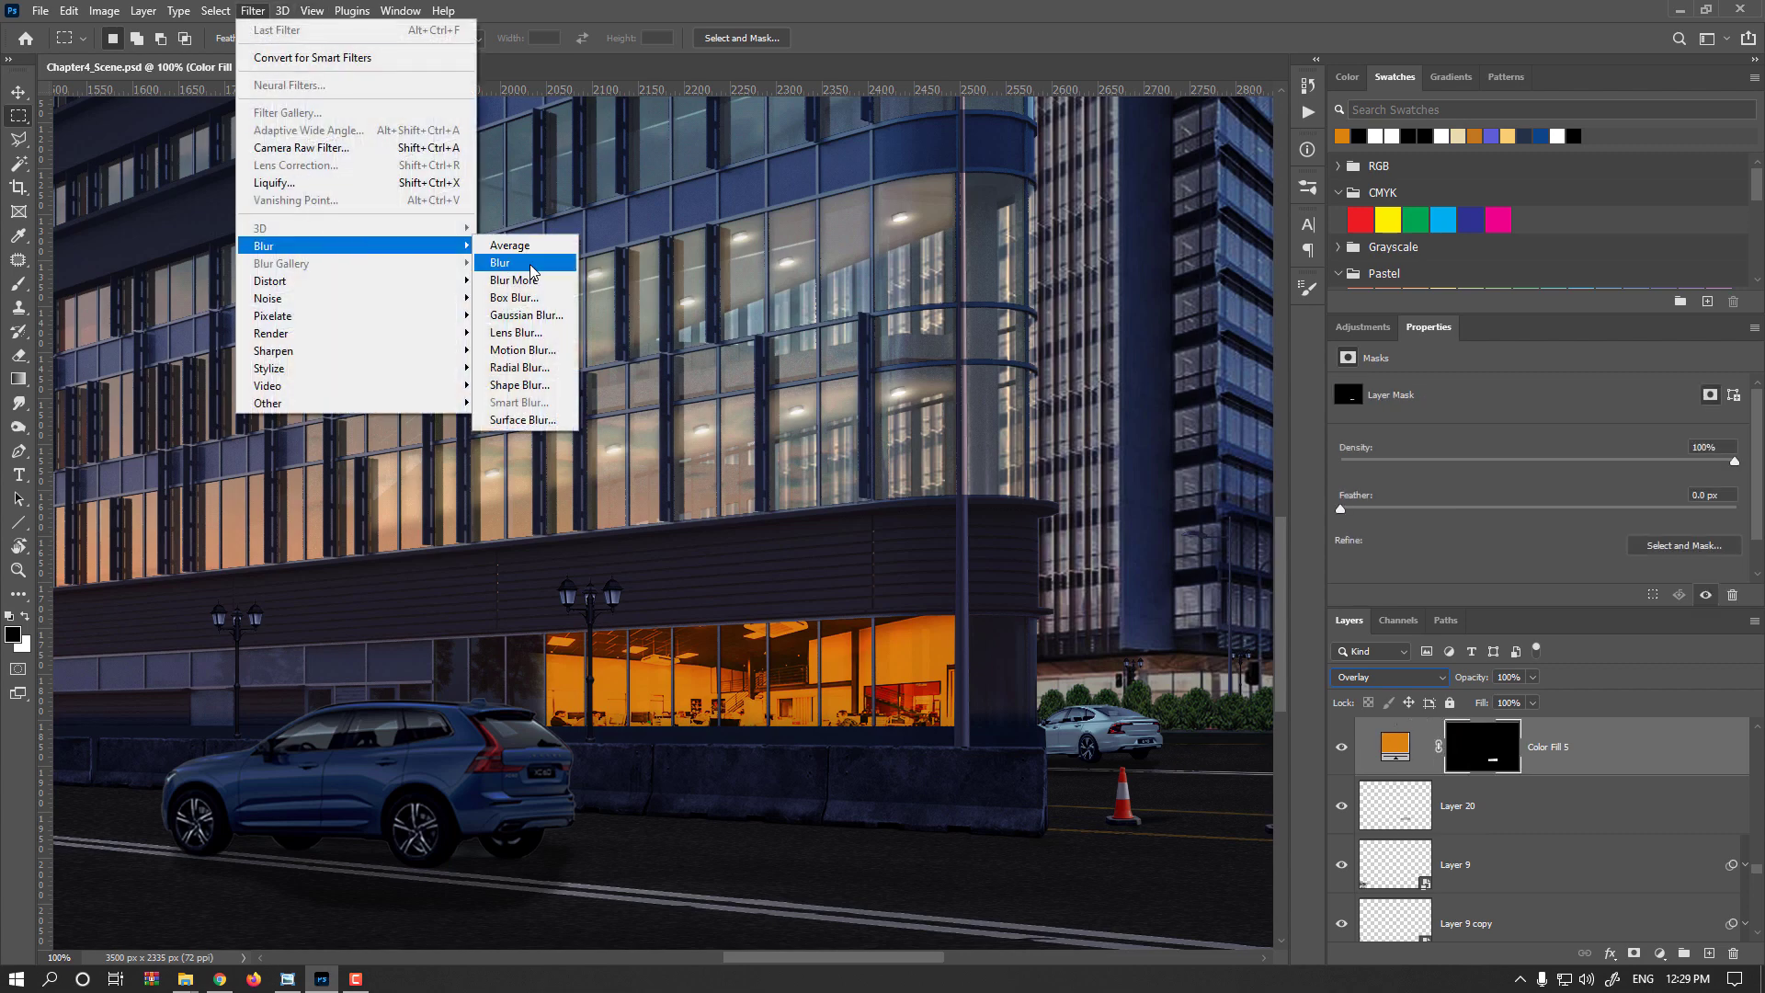
pyautogui.click(526, 315)
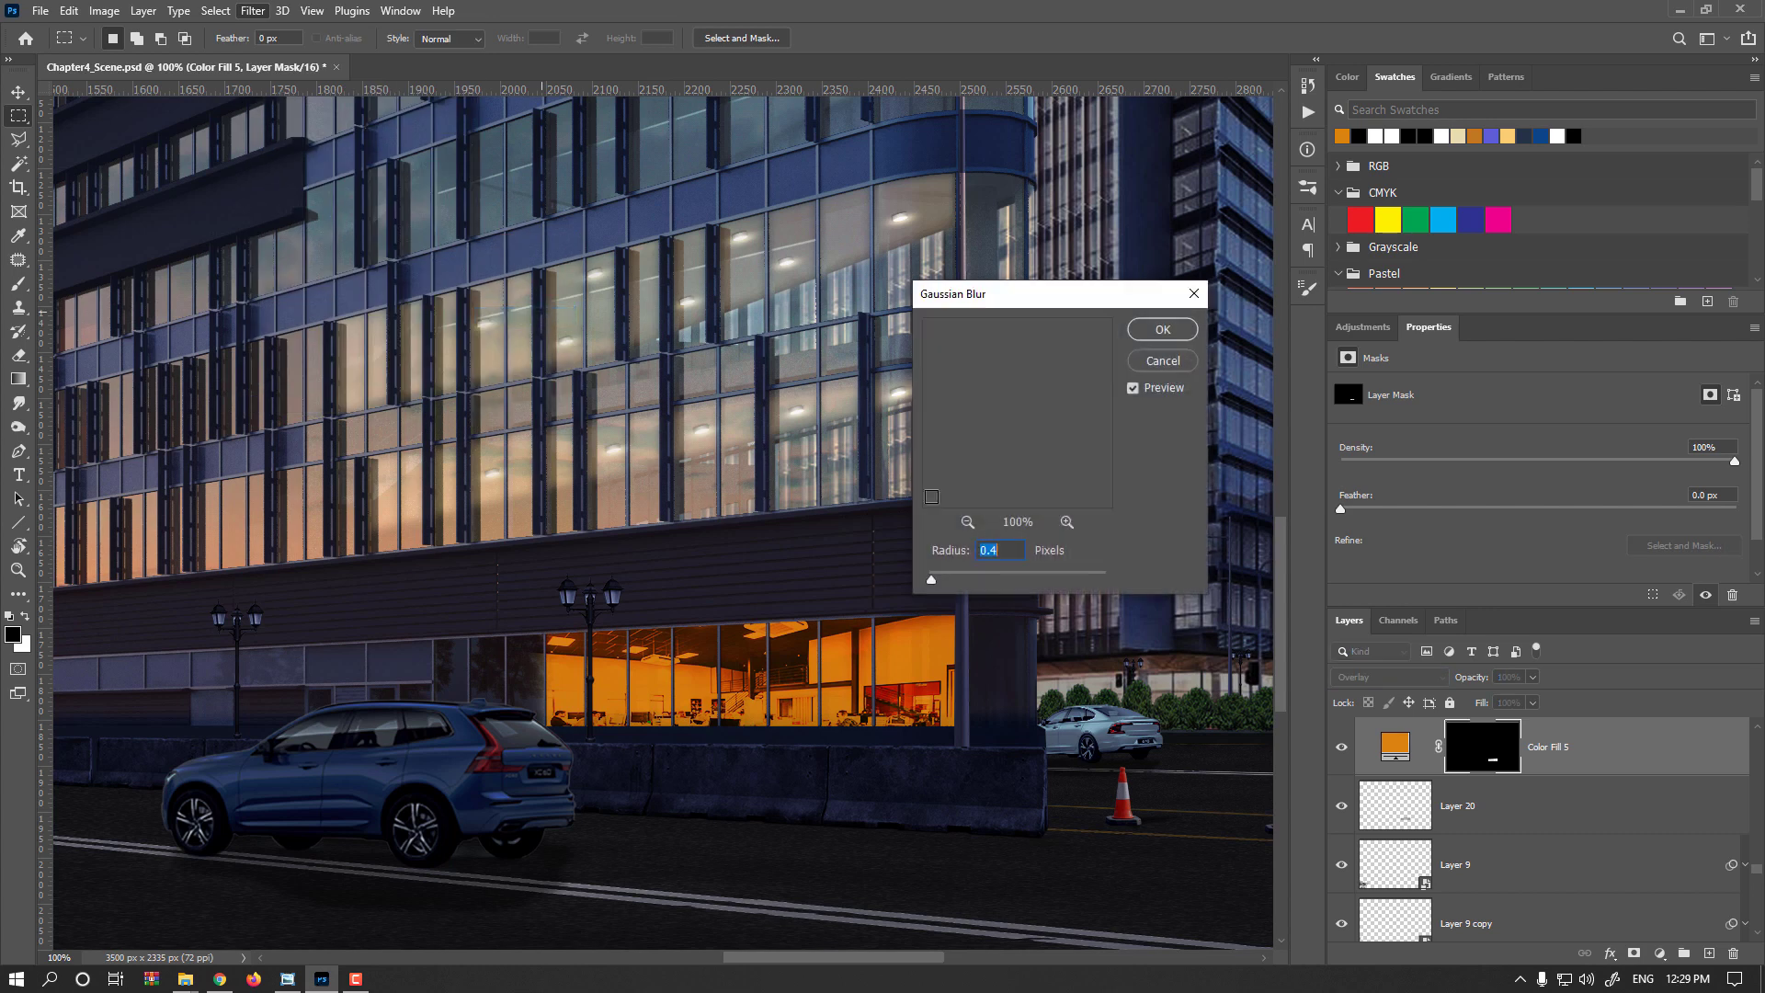
pyautogui.click(944, 580)
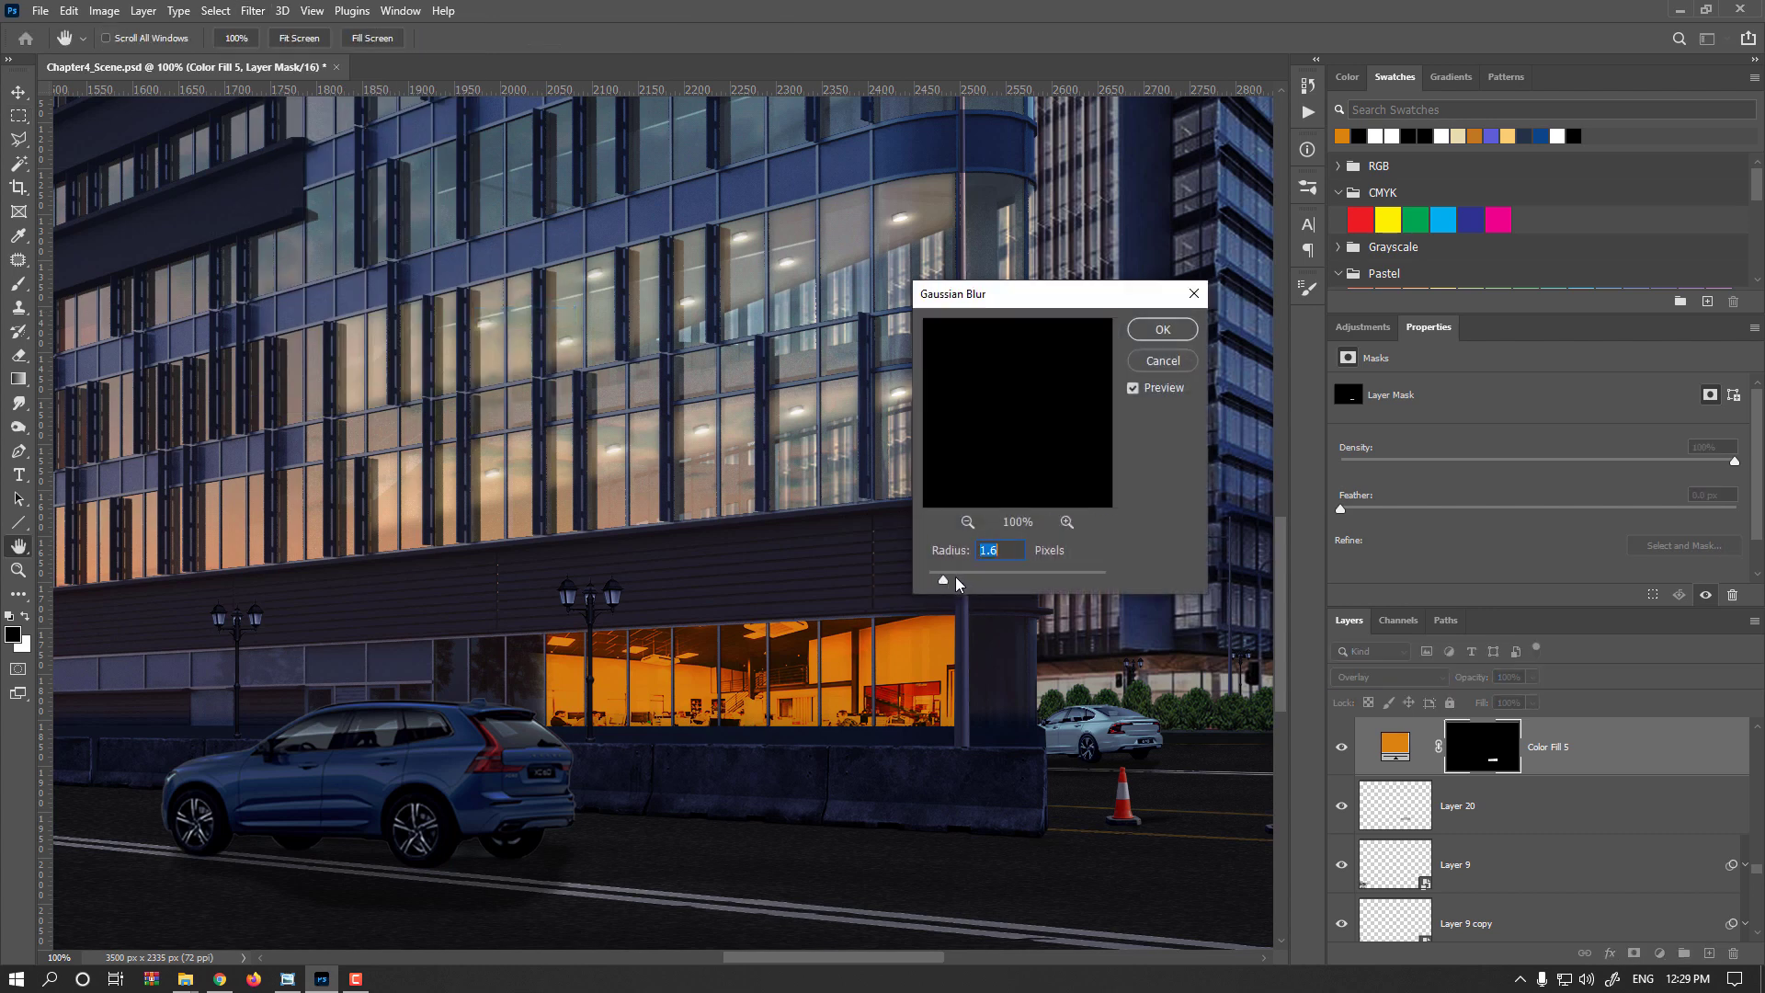
pyautogui.click(1014, 574)
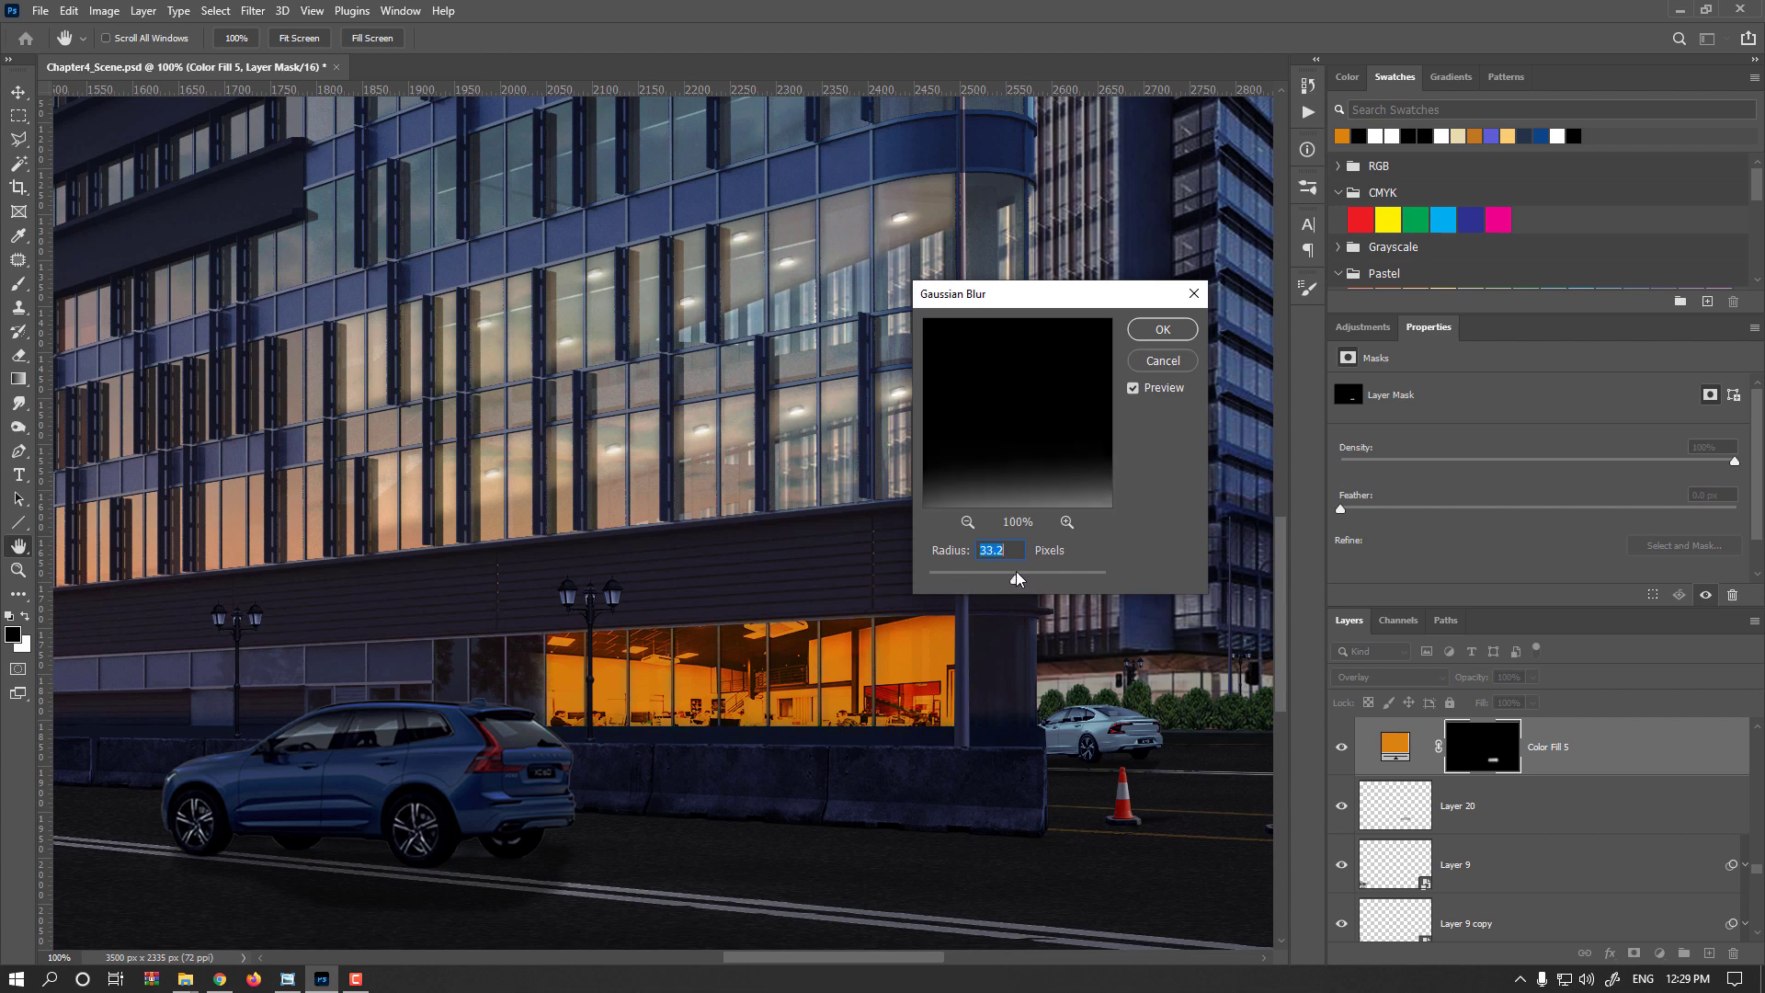
pyautogui.click(1134, 393)
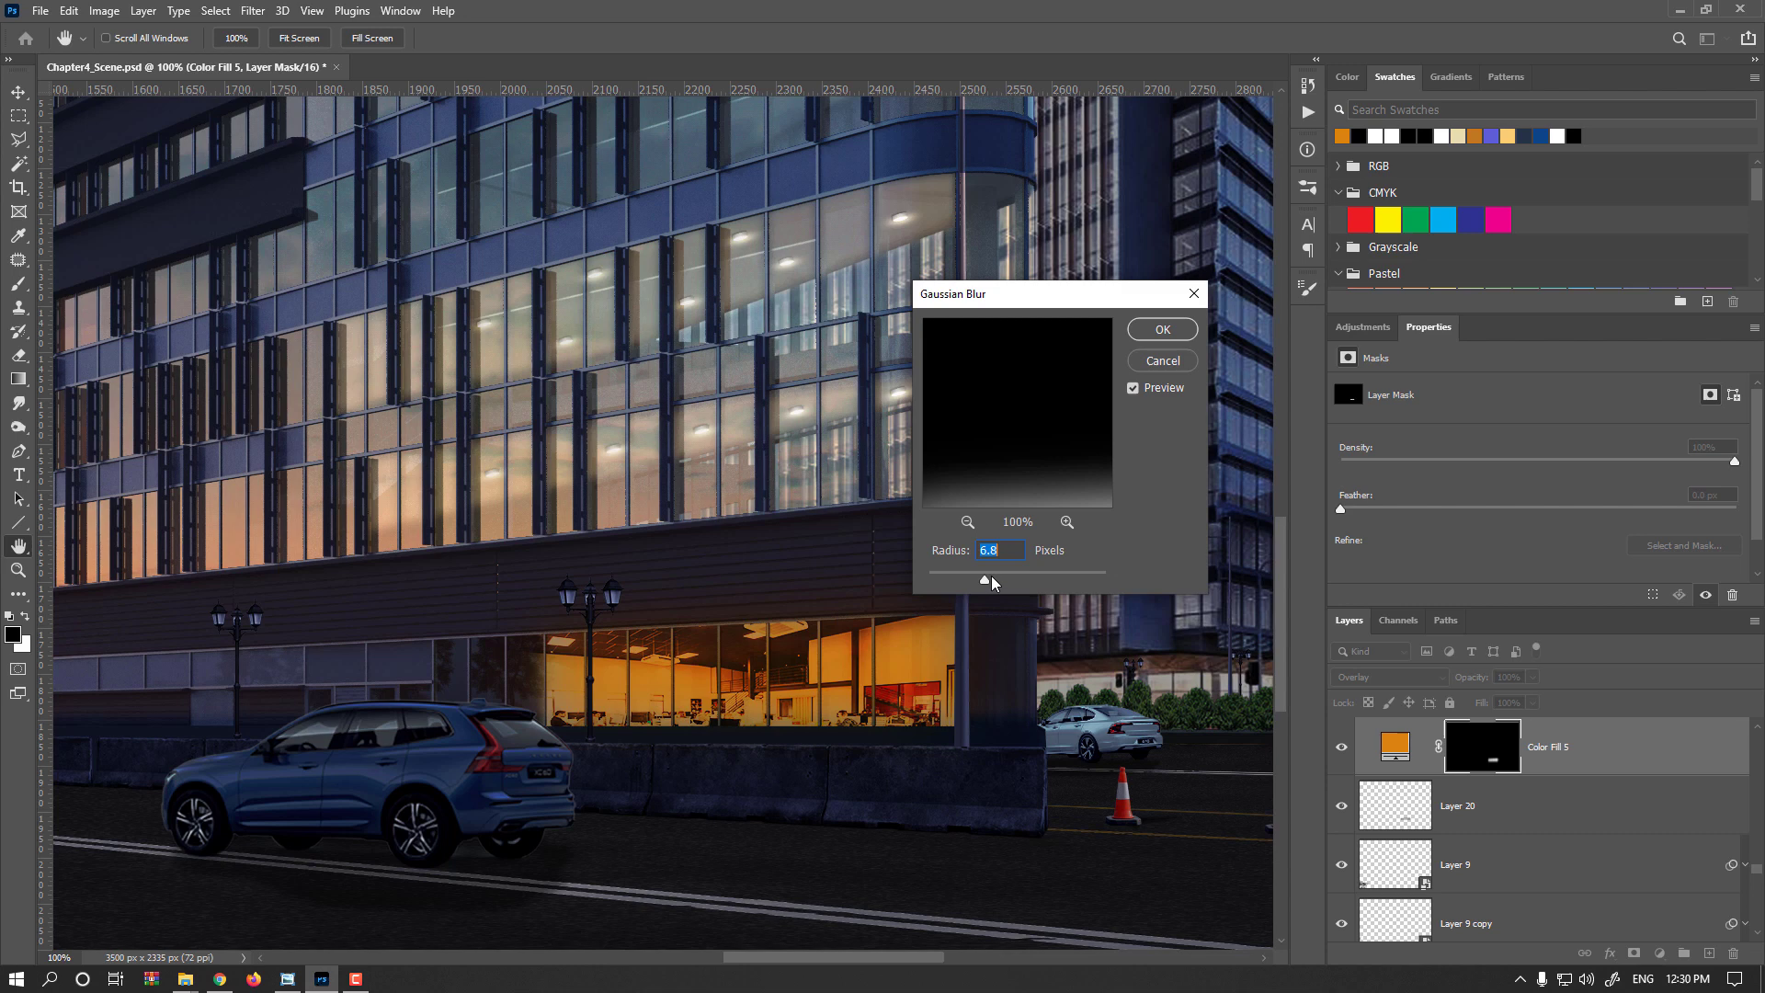
pyautogui.click(1169, 332)
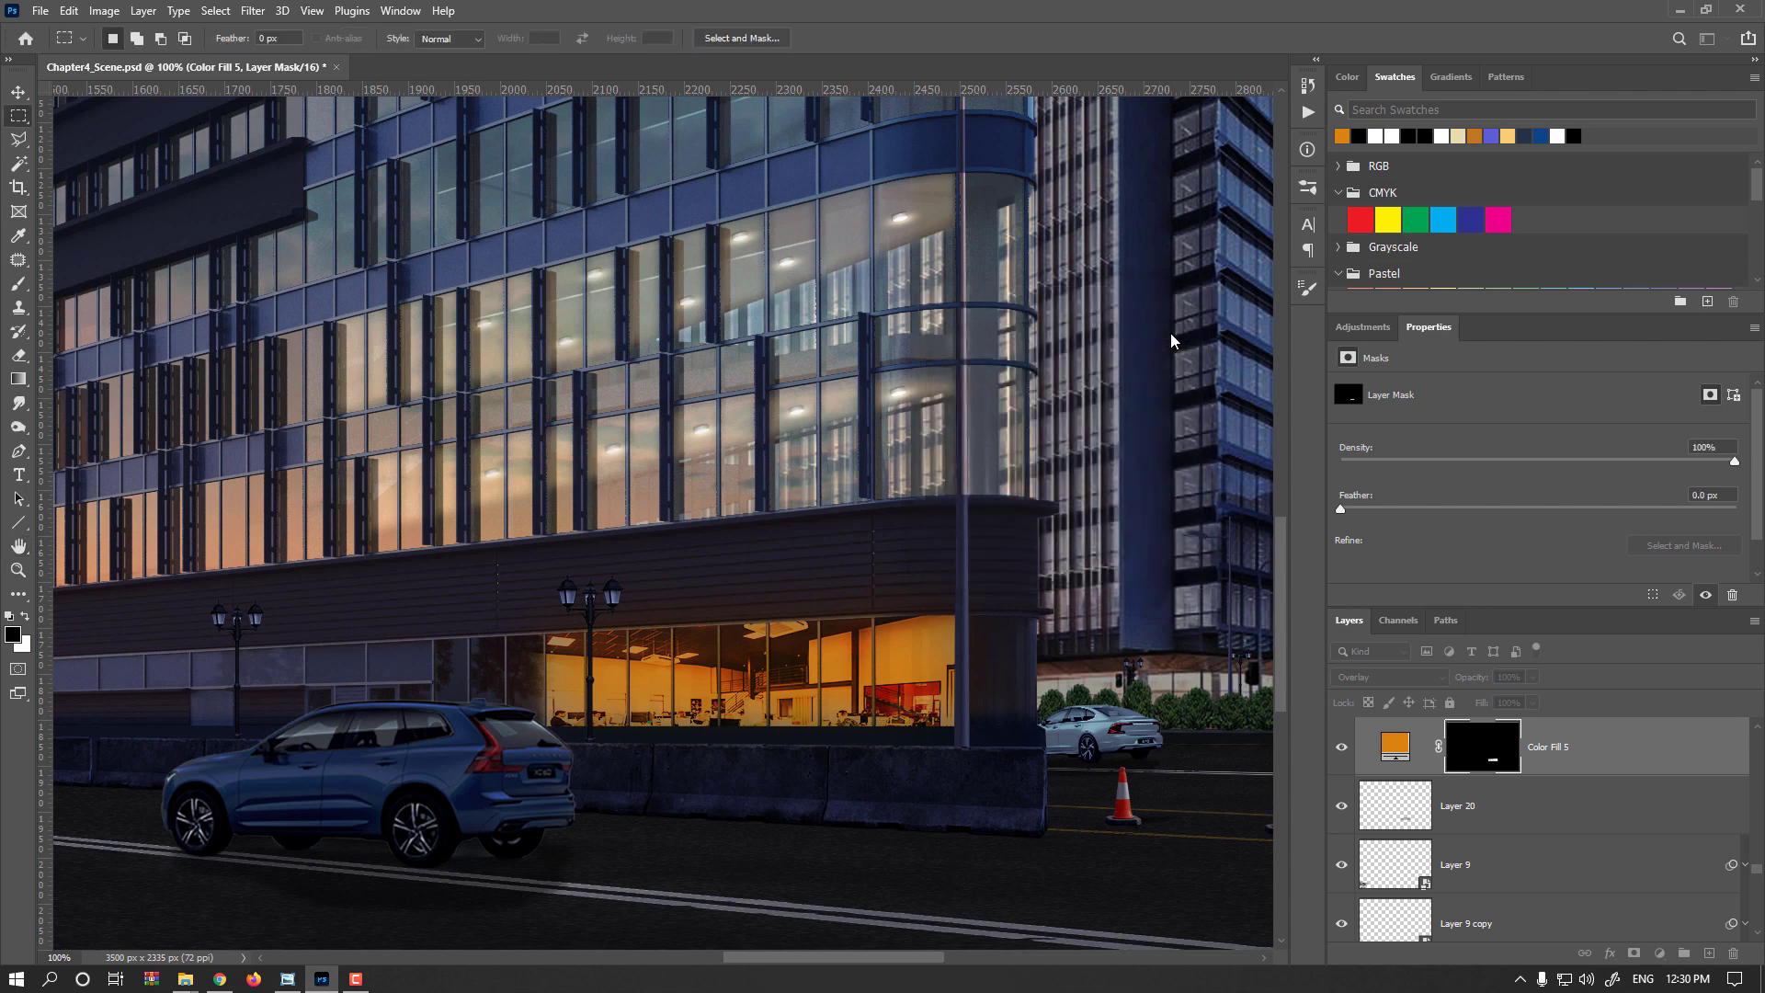
pyautogui.click(1403, 676)
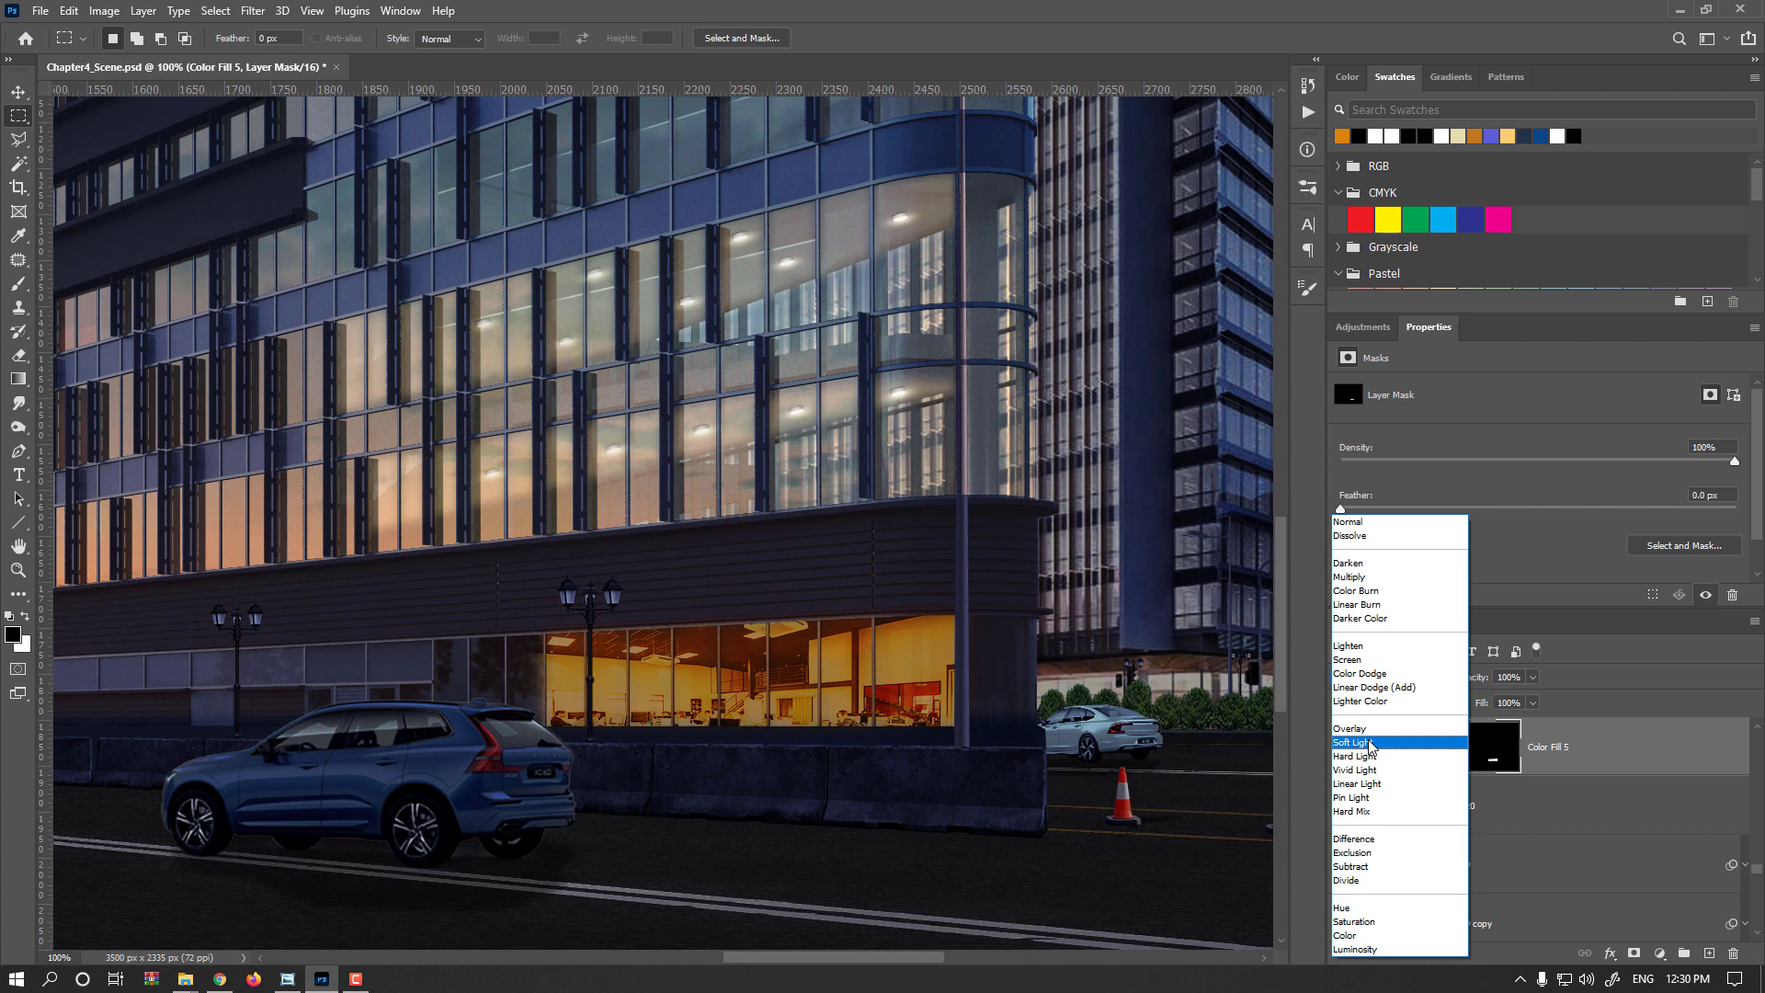
pyautogui.click(1377, 690)
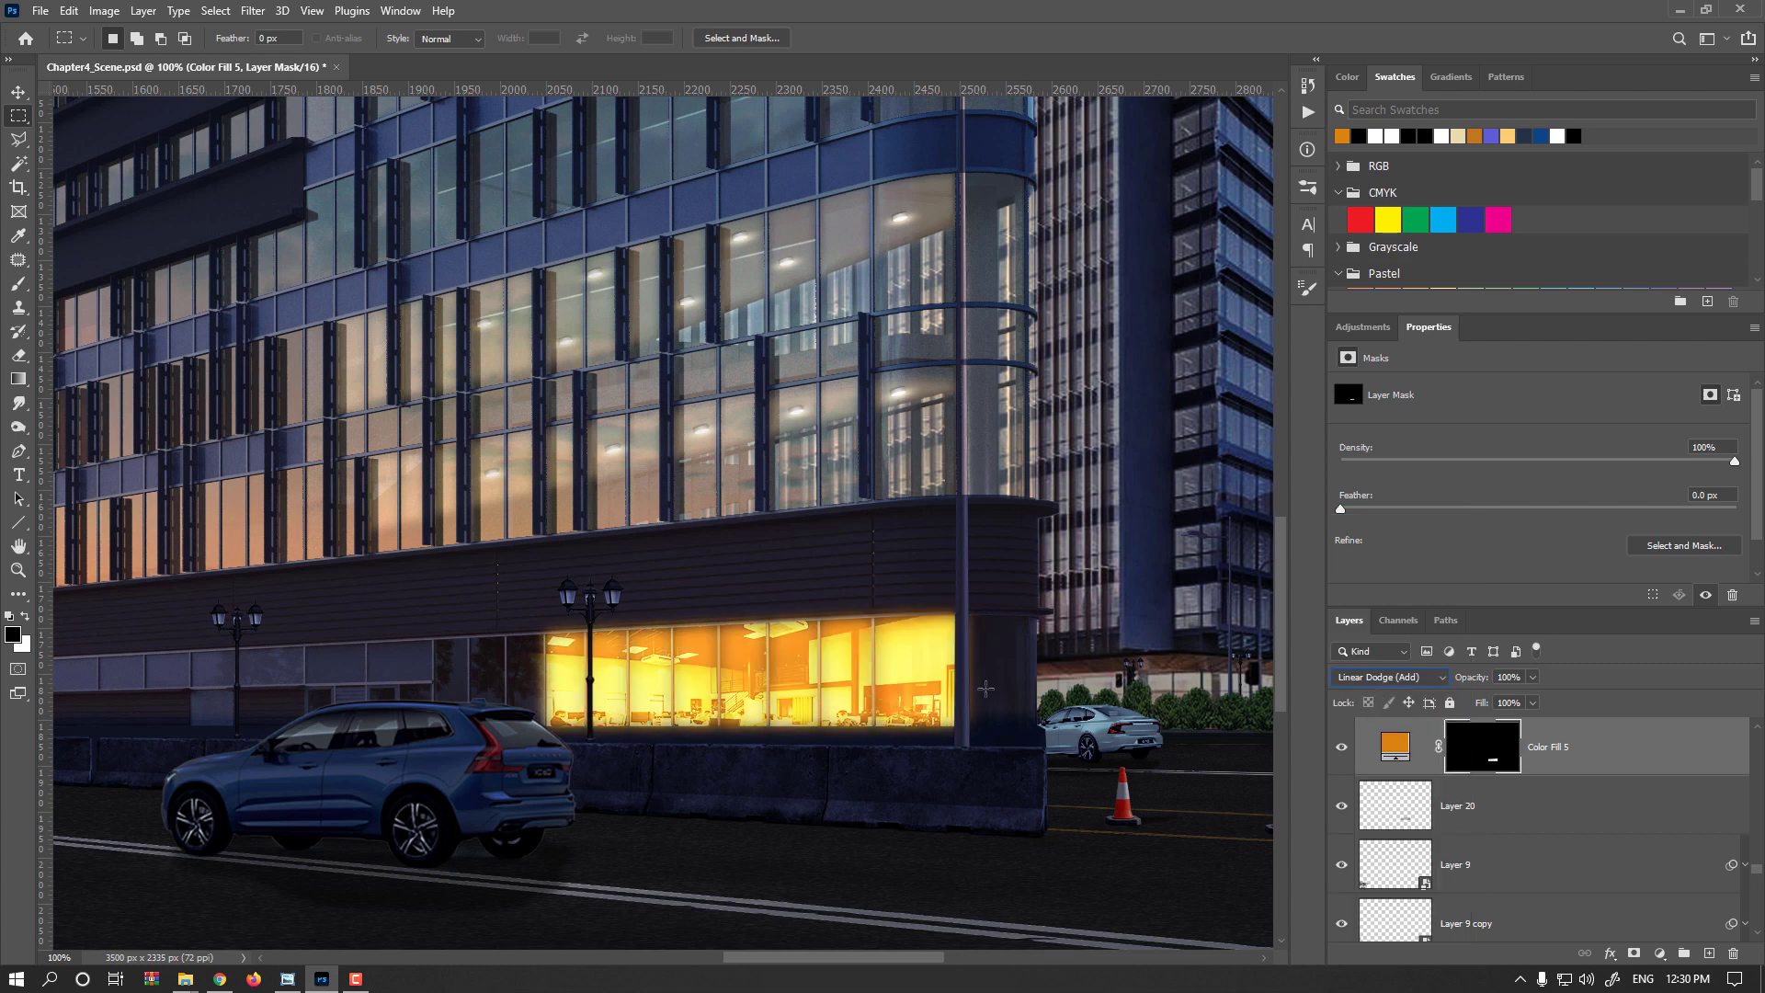
# - Apply a zoom-method Radial Blur to the mask, centred slightly down and right
pyautogui.click(253, 10)
pyautogui.moveTo(348, 245)
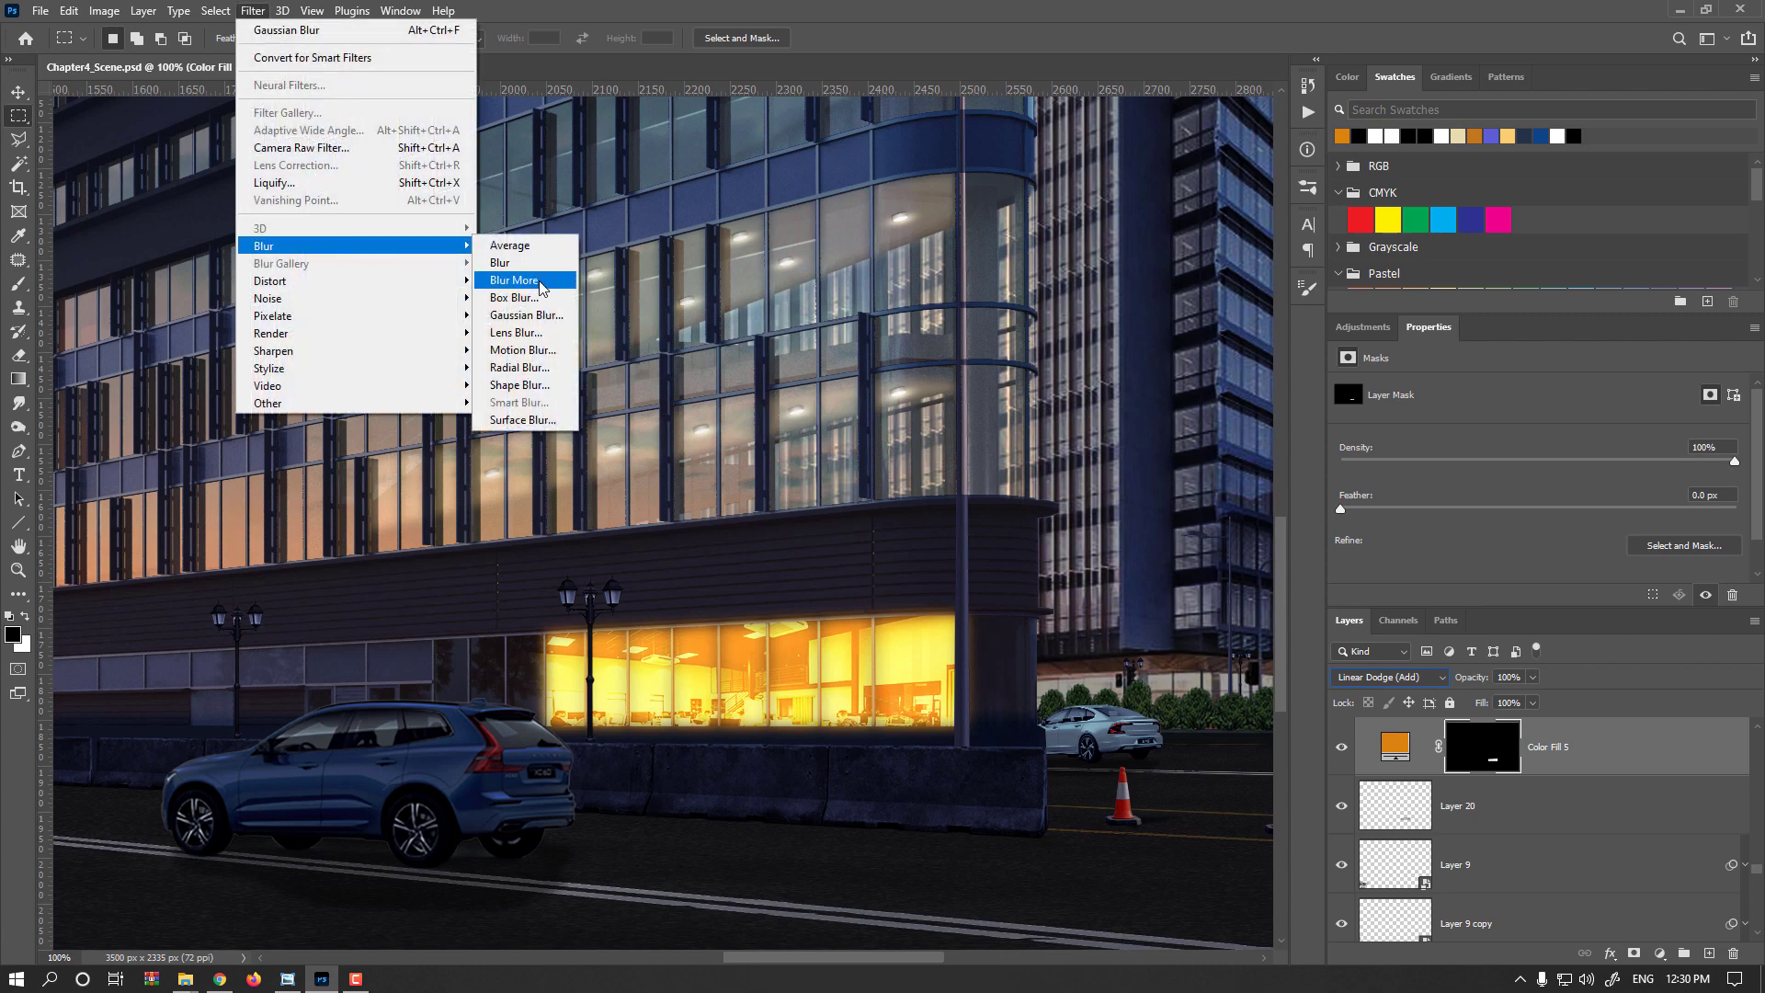
pyautogui.click(538, 368)
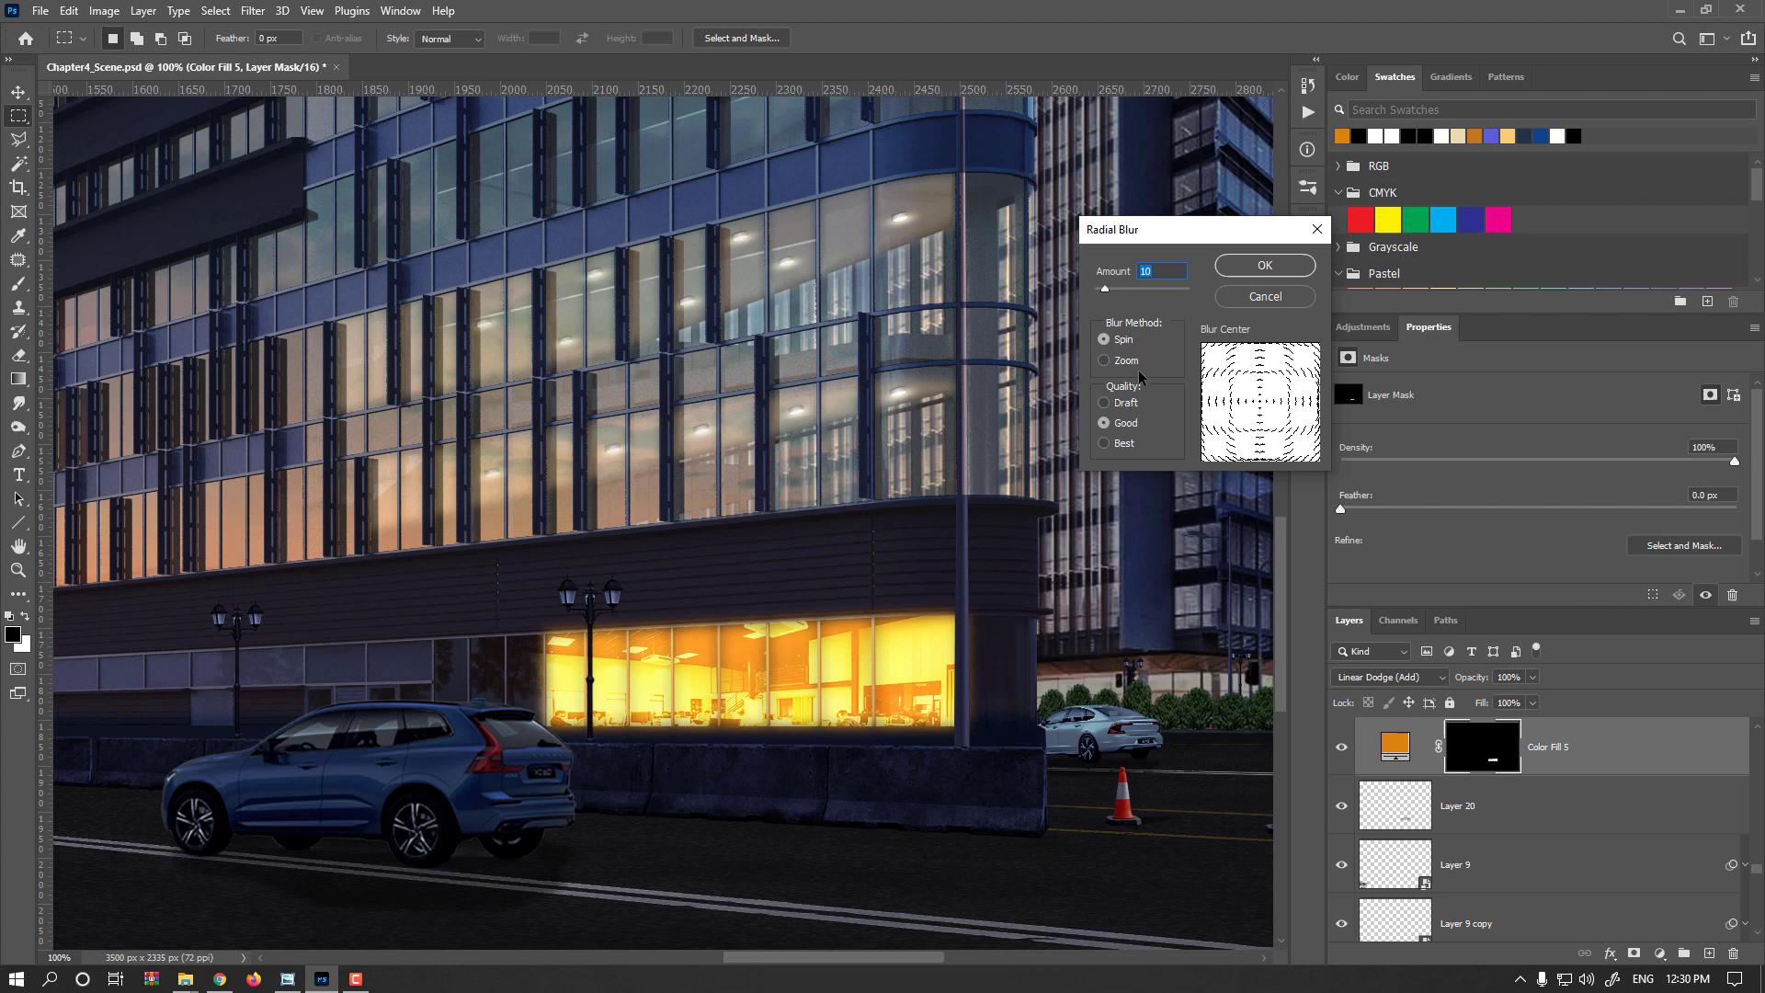
pyautogui.click(1125, 362)
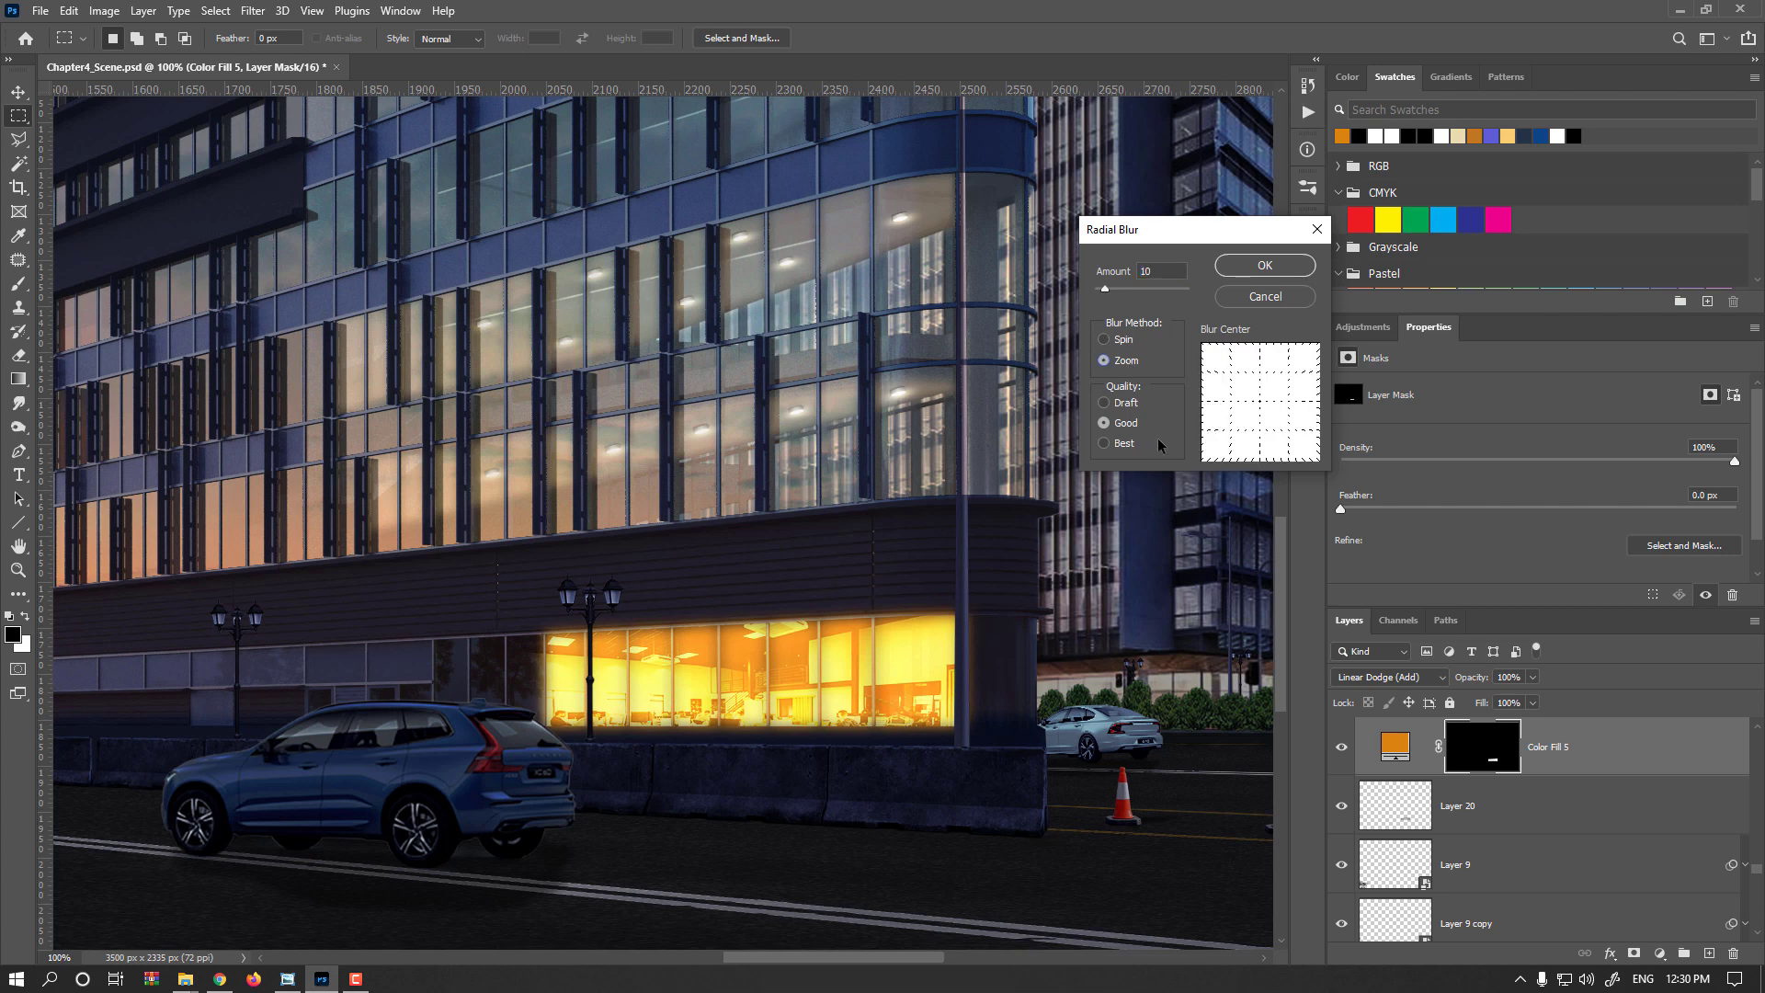
pyautogui.click(1261, 418)
pyautogui.click(1274, 428)
pyautogui.click(1265, 266)
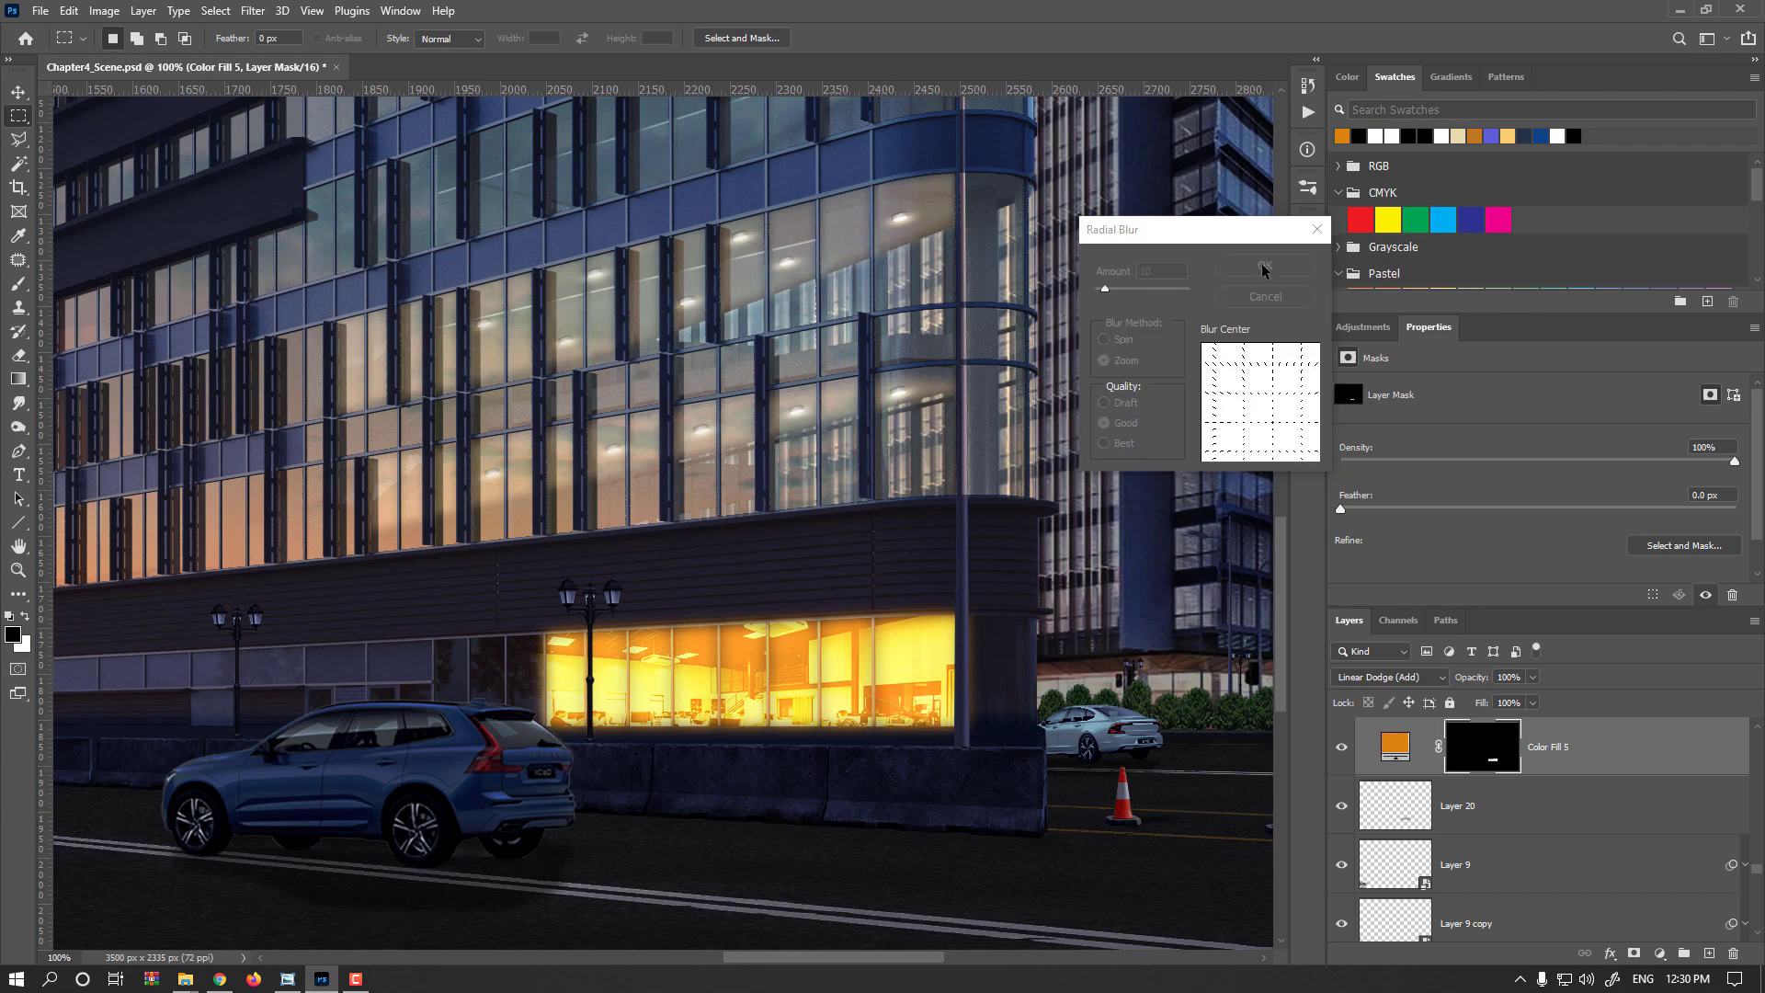
# - Apply a second, stronger zoom Radial Blur at amount 37 with the centre shifted slightly down
pyautogui.click(243, 13)
pyautogui.moveTo(342, 250)
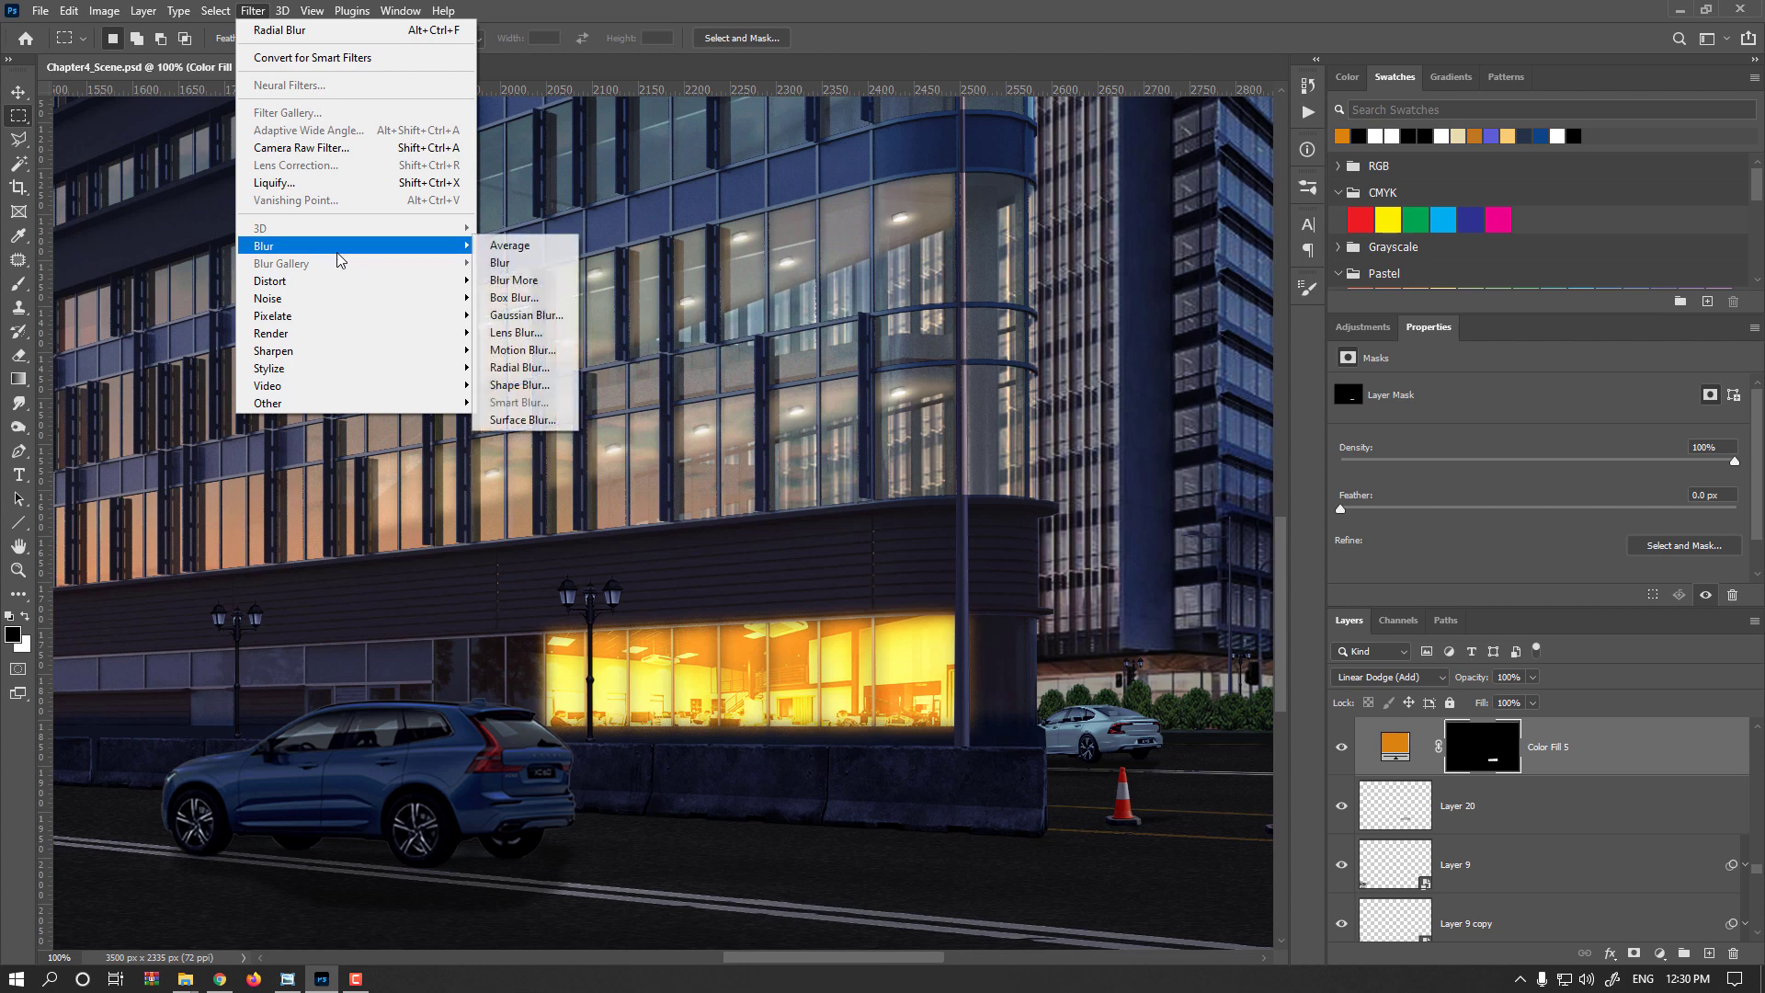
pyautogui.click(546, 372)
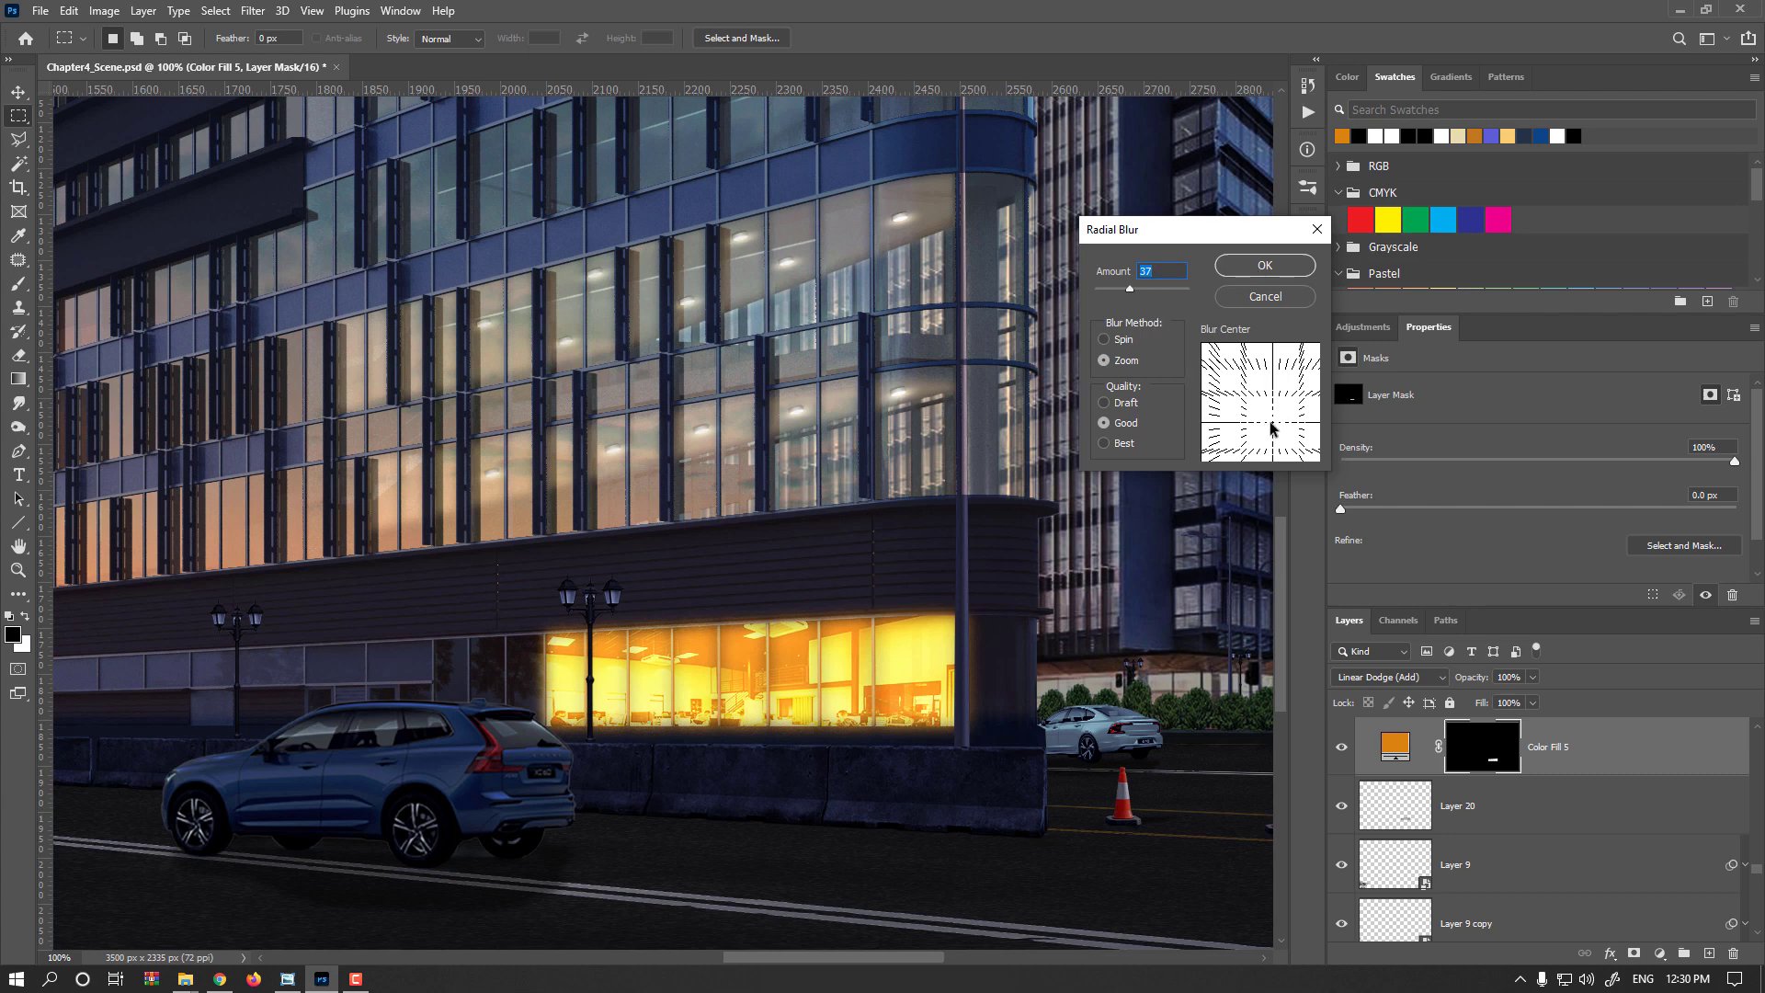
pyautogui.moveTo(1276, 421); pyautogui.dragTo(1271, 434)
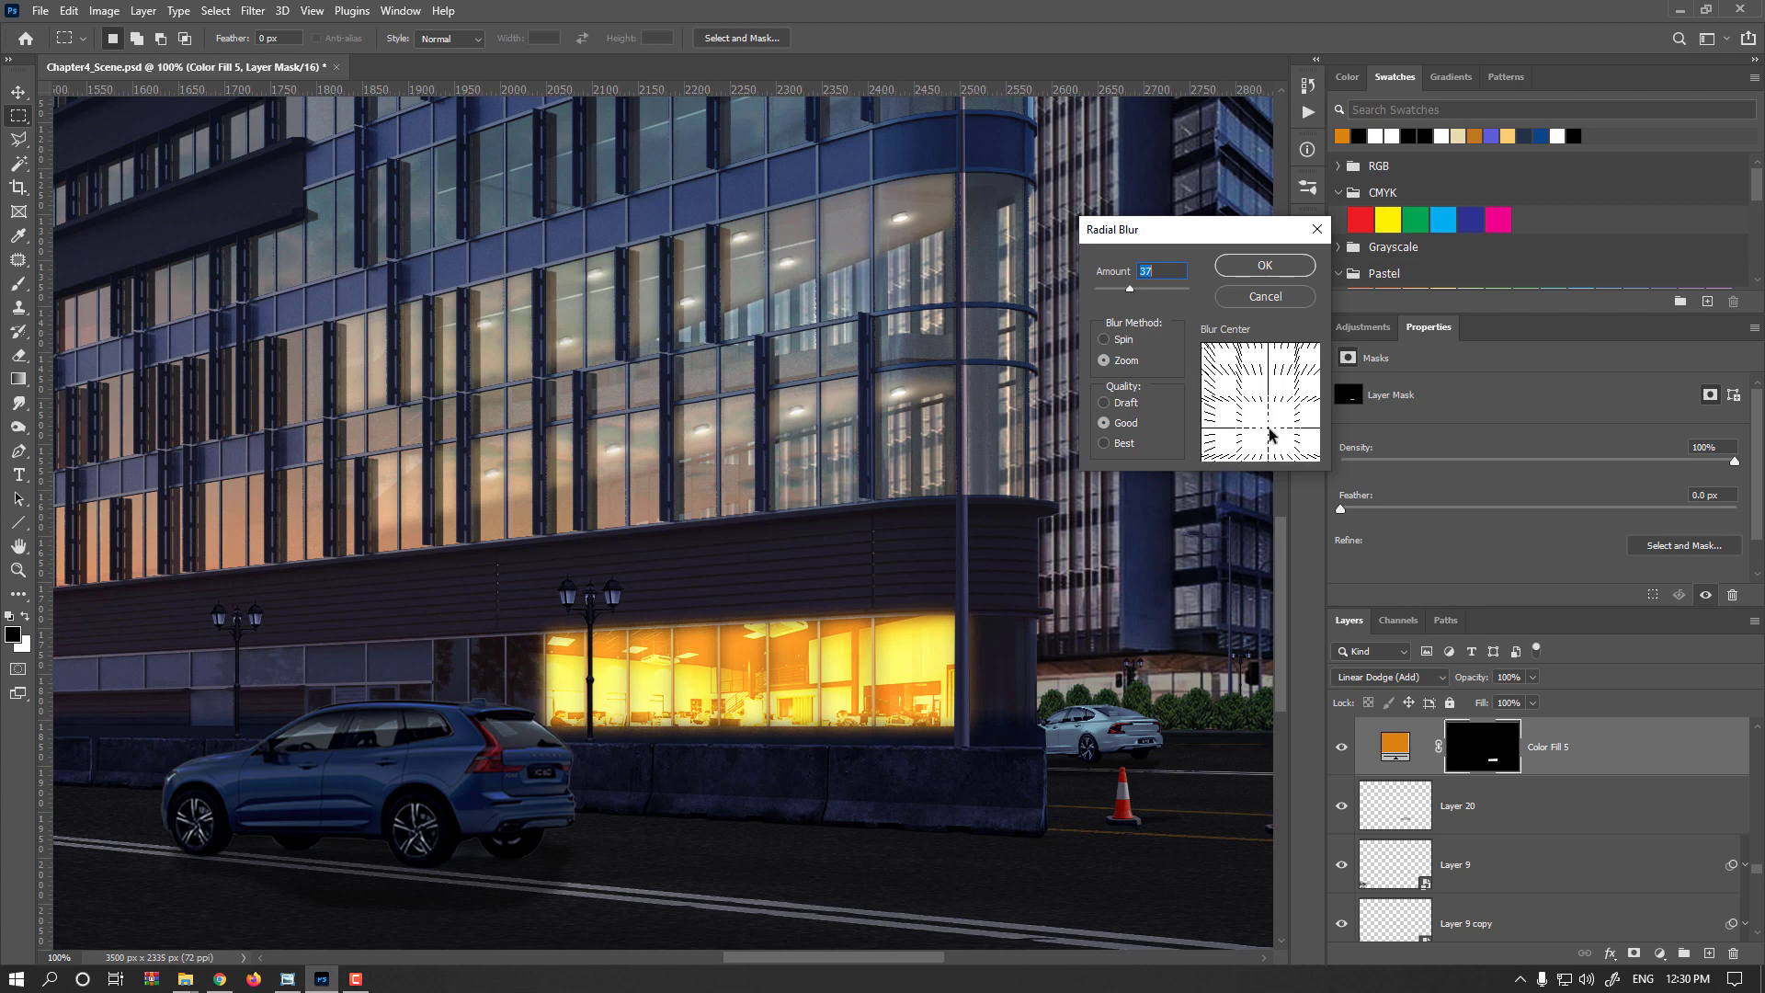
pyautogui.click(1265, 265)
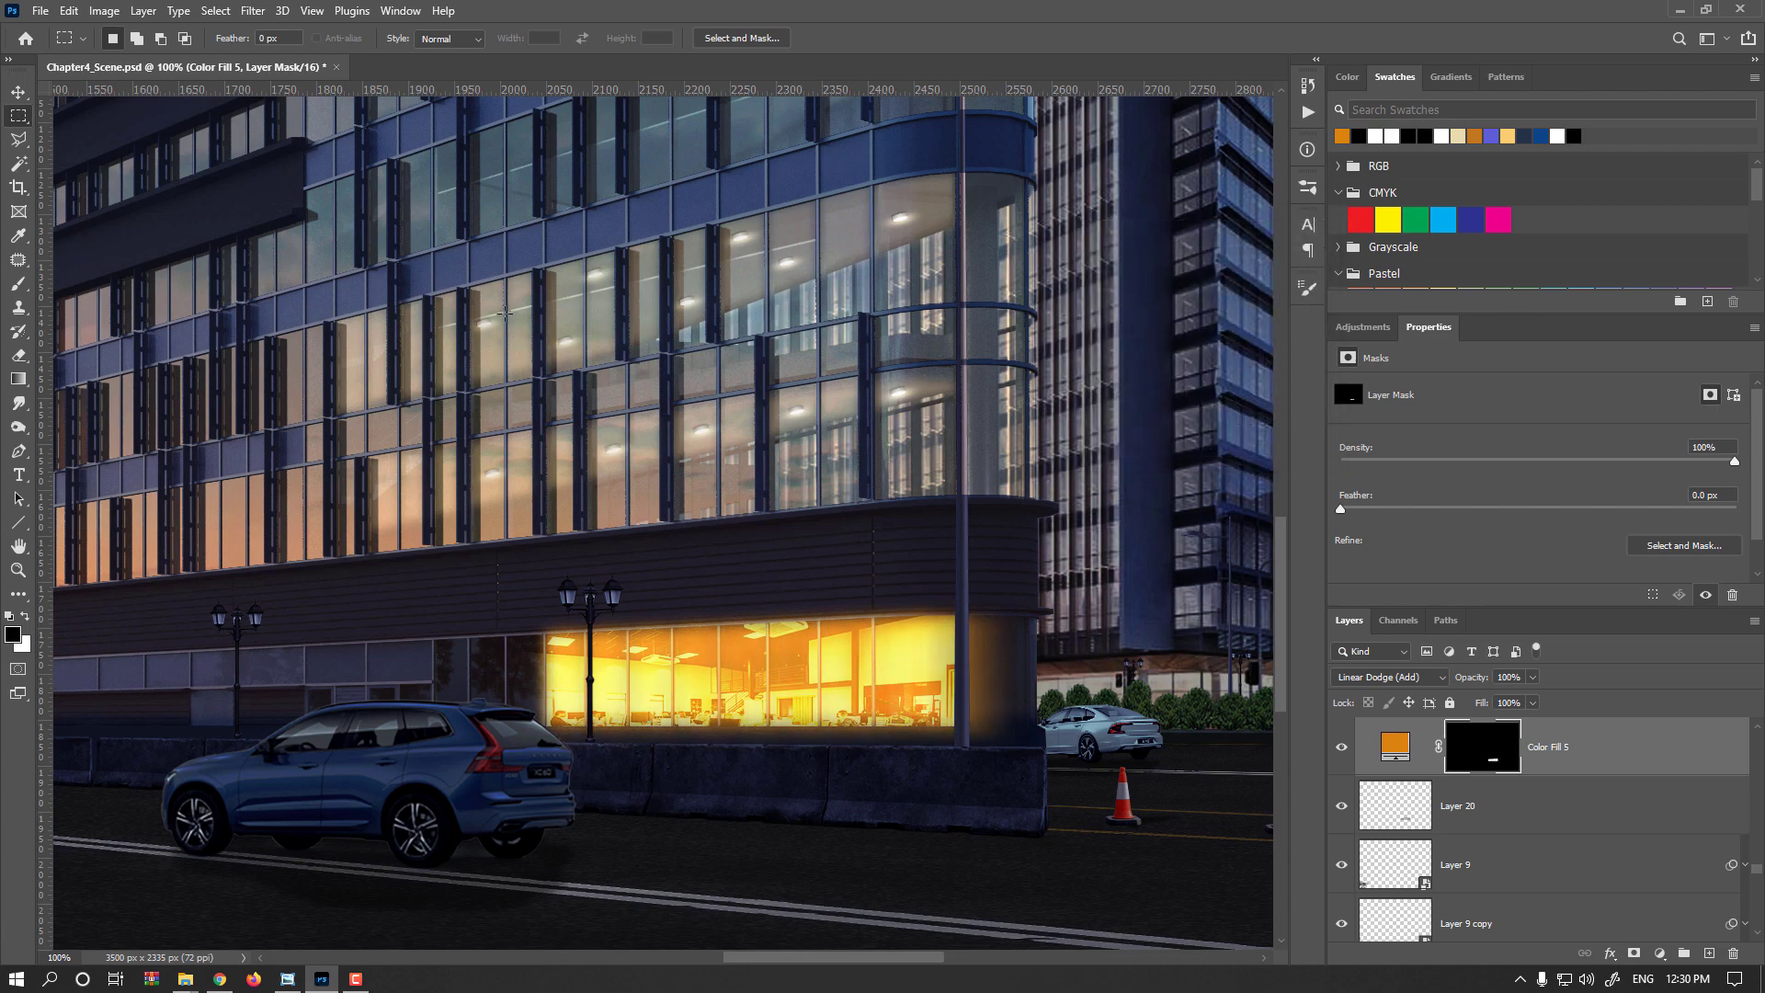
# - Set up another Radial Blur pass with the blur centre moved slightly lower
pyautogui.click(253, 11)
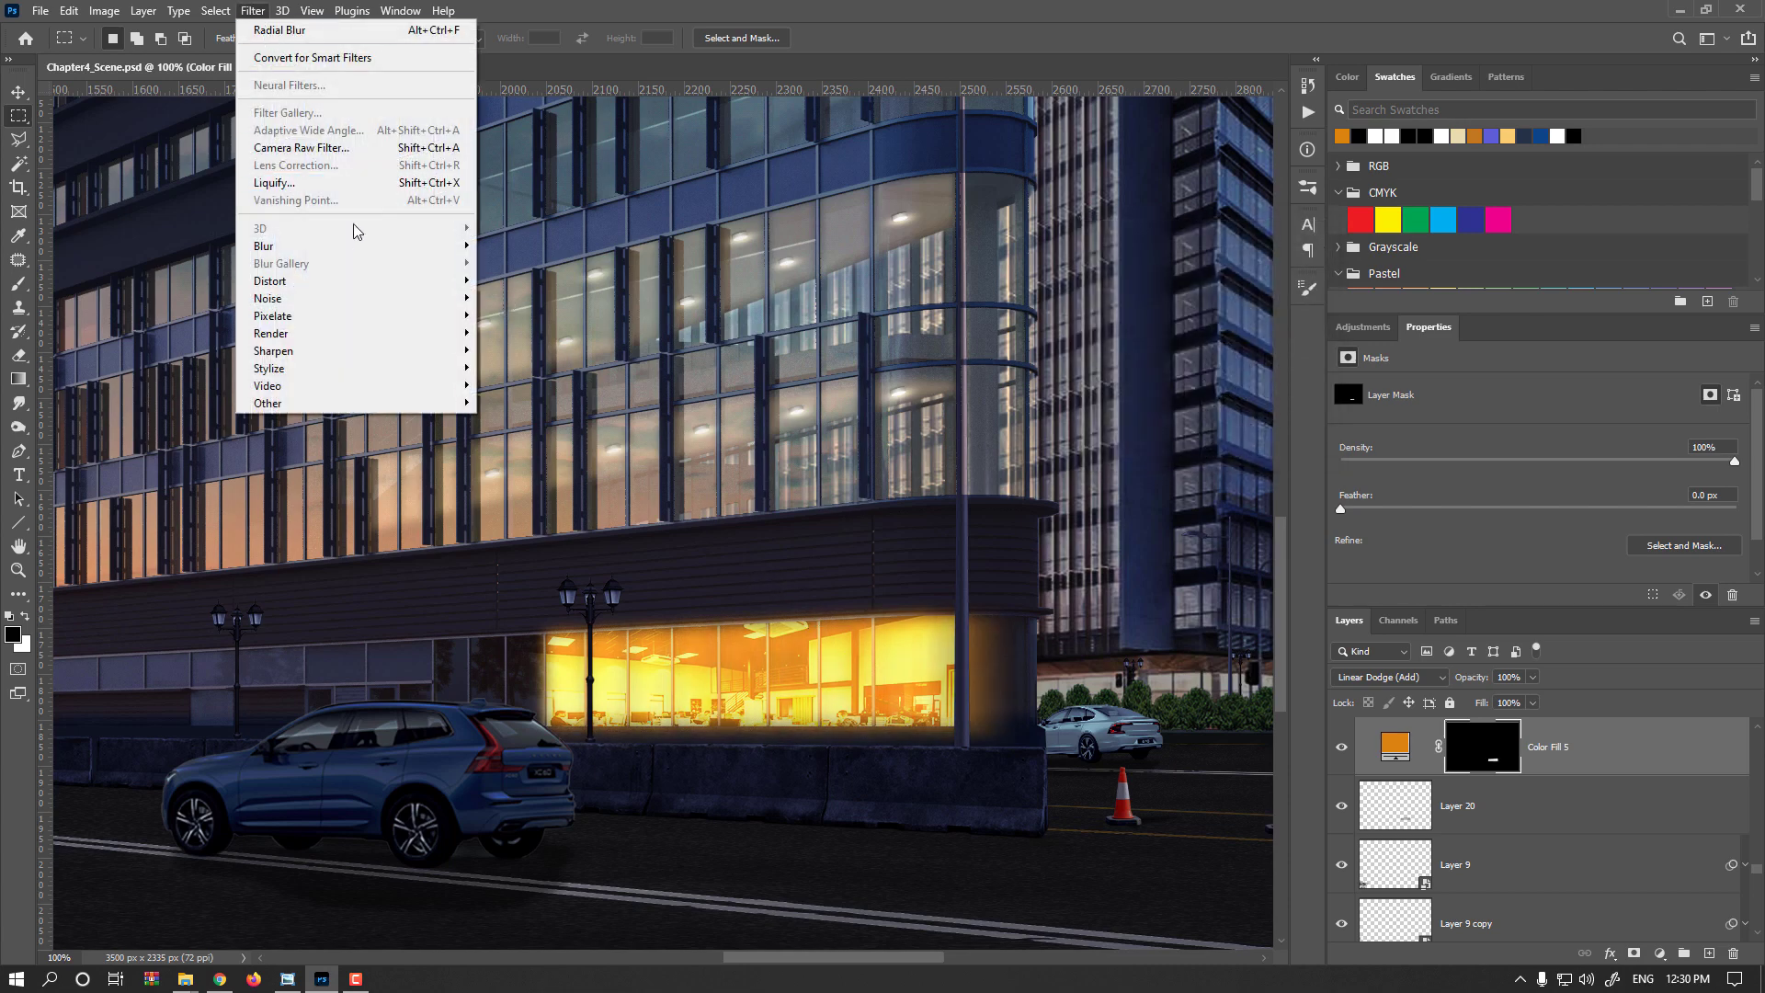
pyautogui.moveTo(355, 246)
pyautogui.click(520, 368)
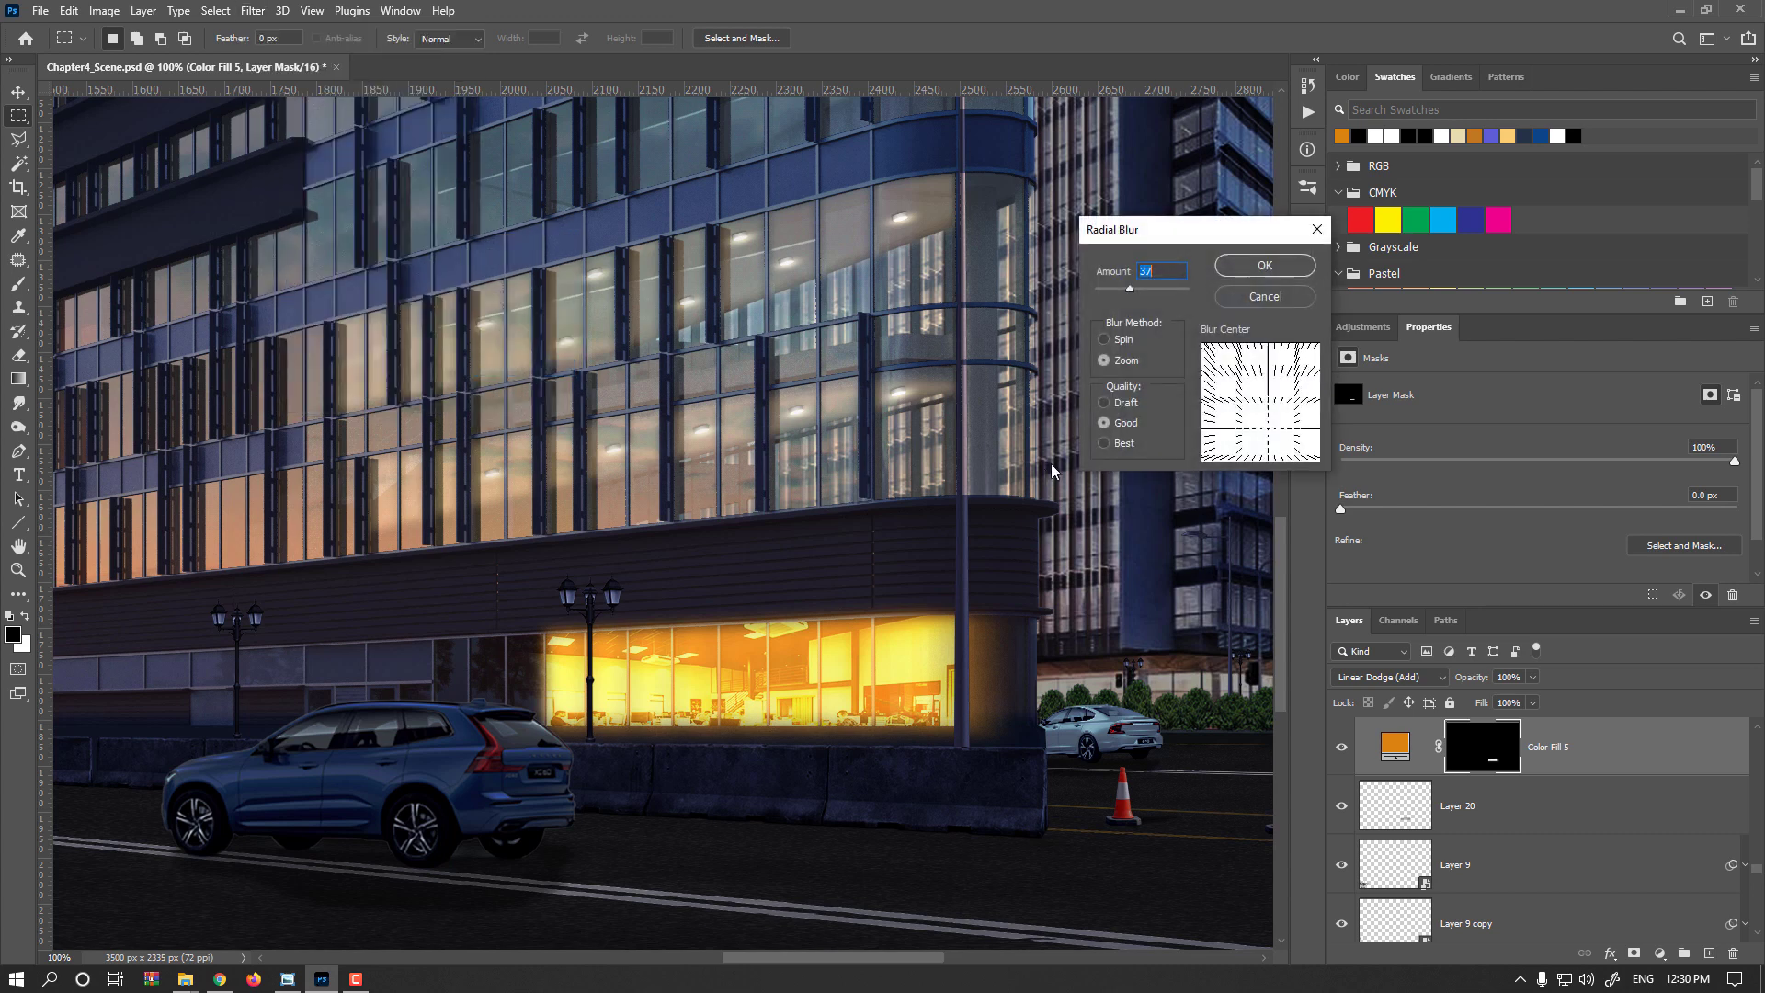
pyautogui.moveTo(1267, 435); pyautogui.dragTo(1273, 436)
# - Apply the final radial blur and set up a soft white brush of size 115 on the mask
pyautogui.click(1264, 268)
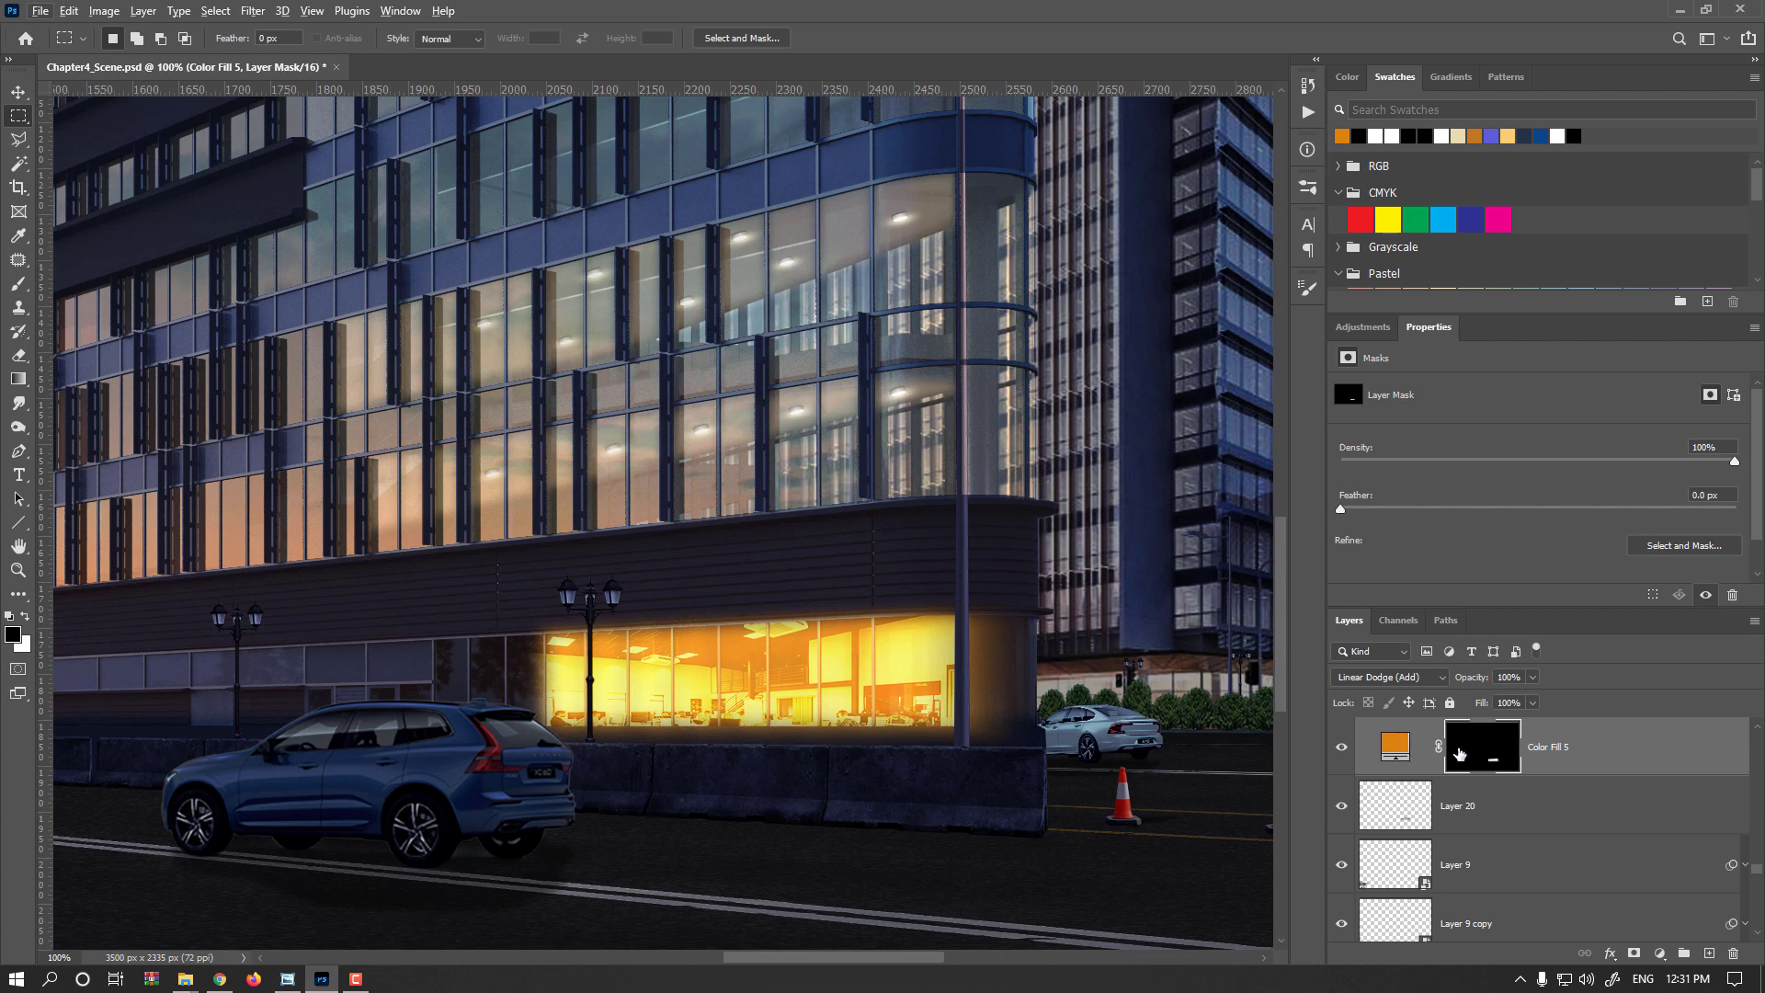
pyautogui.press('b')
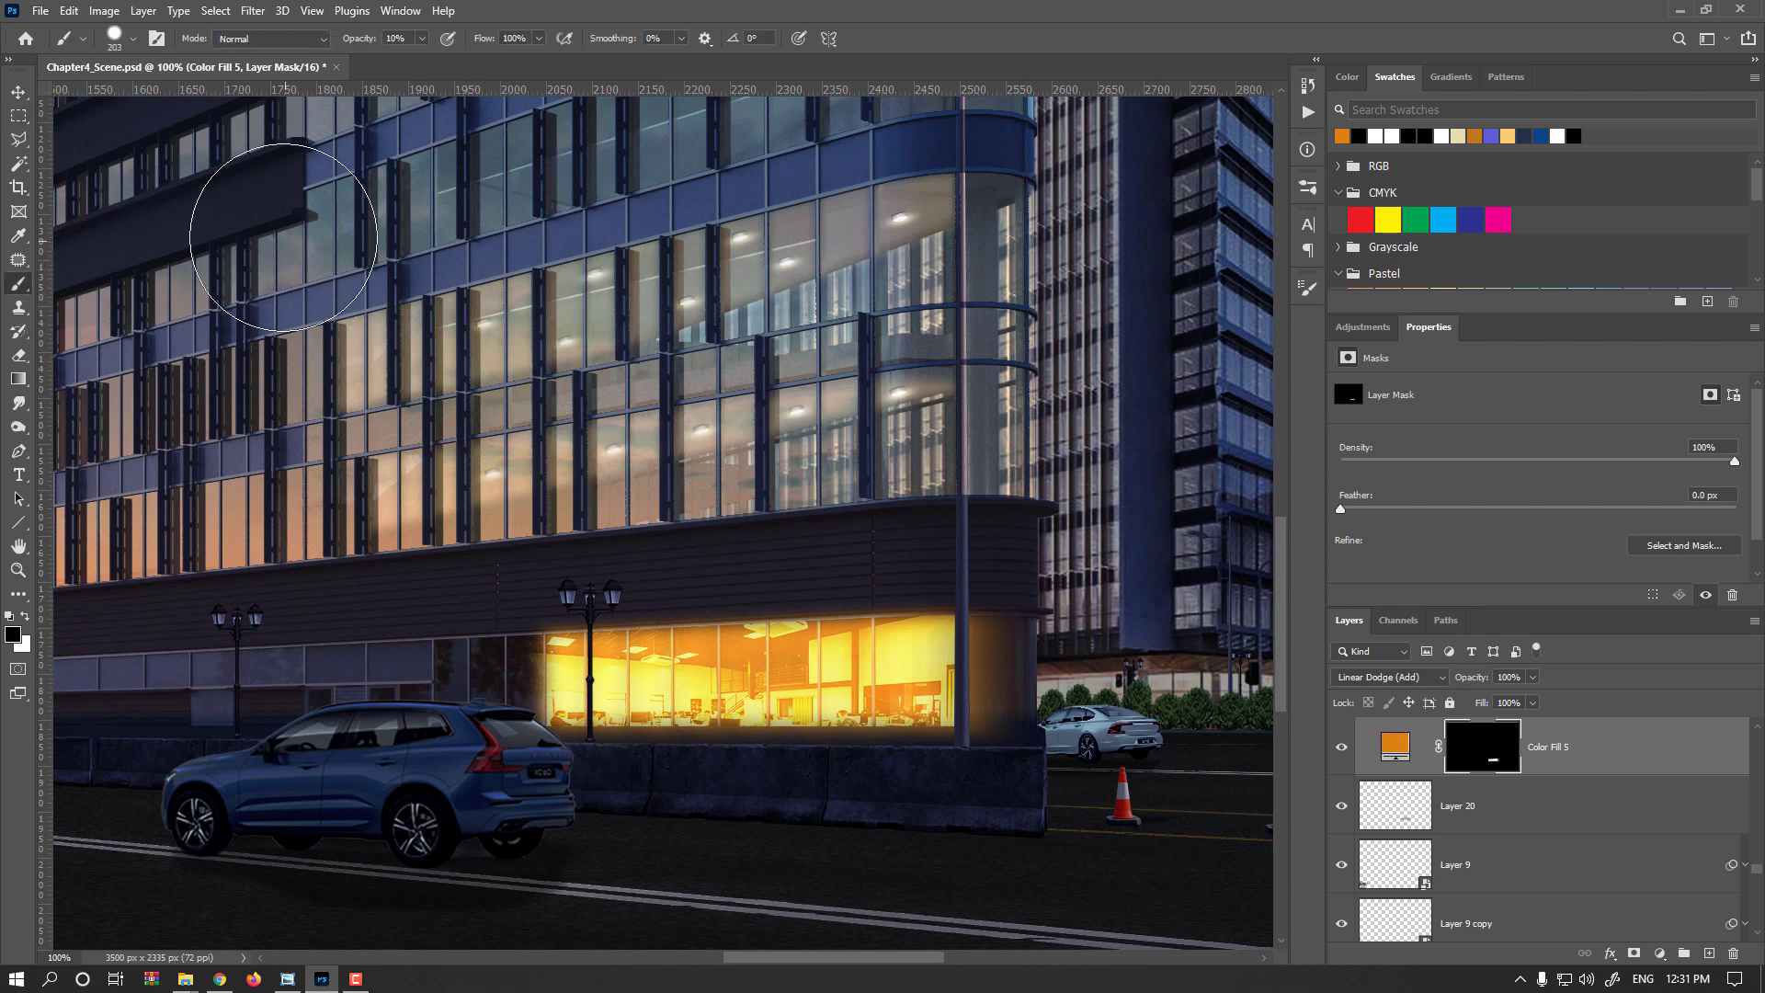
pyautogui.moveTo(493, 450); pyautogui.dragTo(460, 174)
pyautogui.moveTo(359, 41)
pyautogui.mouseDown()
pyautogui.moveTo(563, 39)
pyautogui.moveTo(405, 48)
pyautogui.mouseUp()
pyautogui.press('x')
pyautogui.press('[')
pyautogui.press('[')
pyautogui.press('[')
# - Try glow strokes along the top of the lit window, undoing each attempt
pyautogui.moveTo(1004, 591)
pyautogui.mouseDown()
pyautogui.moveTo(496, 631)
pyautogui.moveTo(969, 637)
pyautogui.moveTo(934, 614)
pyautogui.mouseUp()
pyautogui.hotkey('ctrl', 'z')
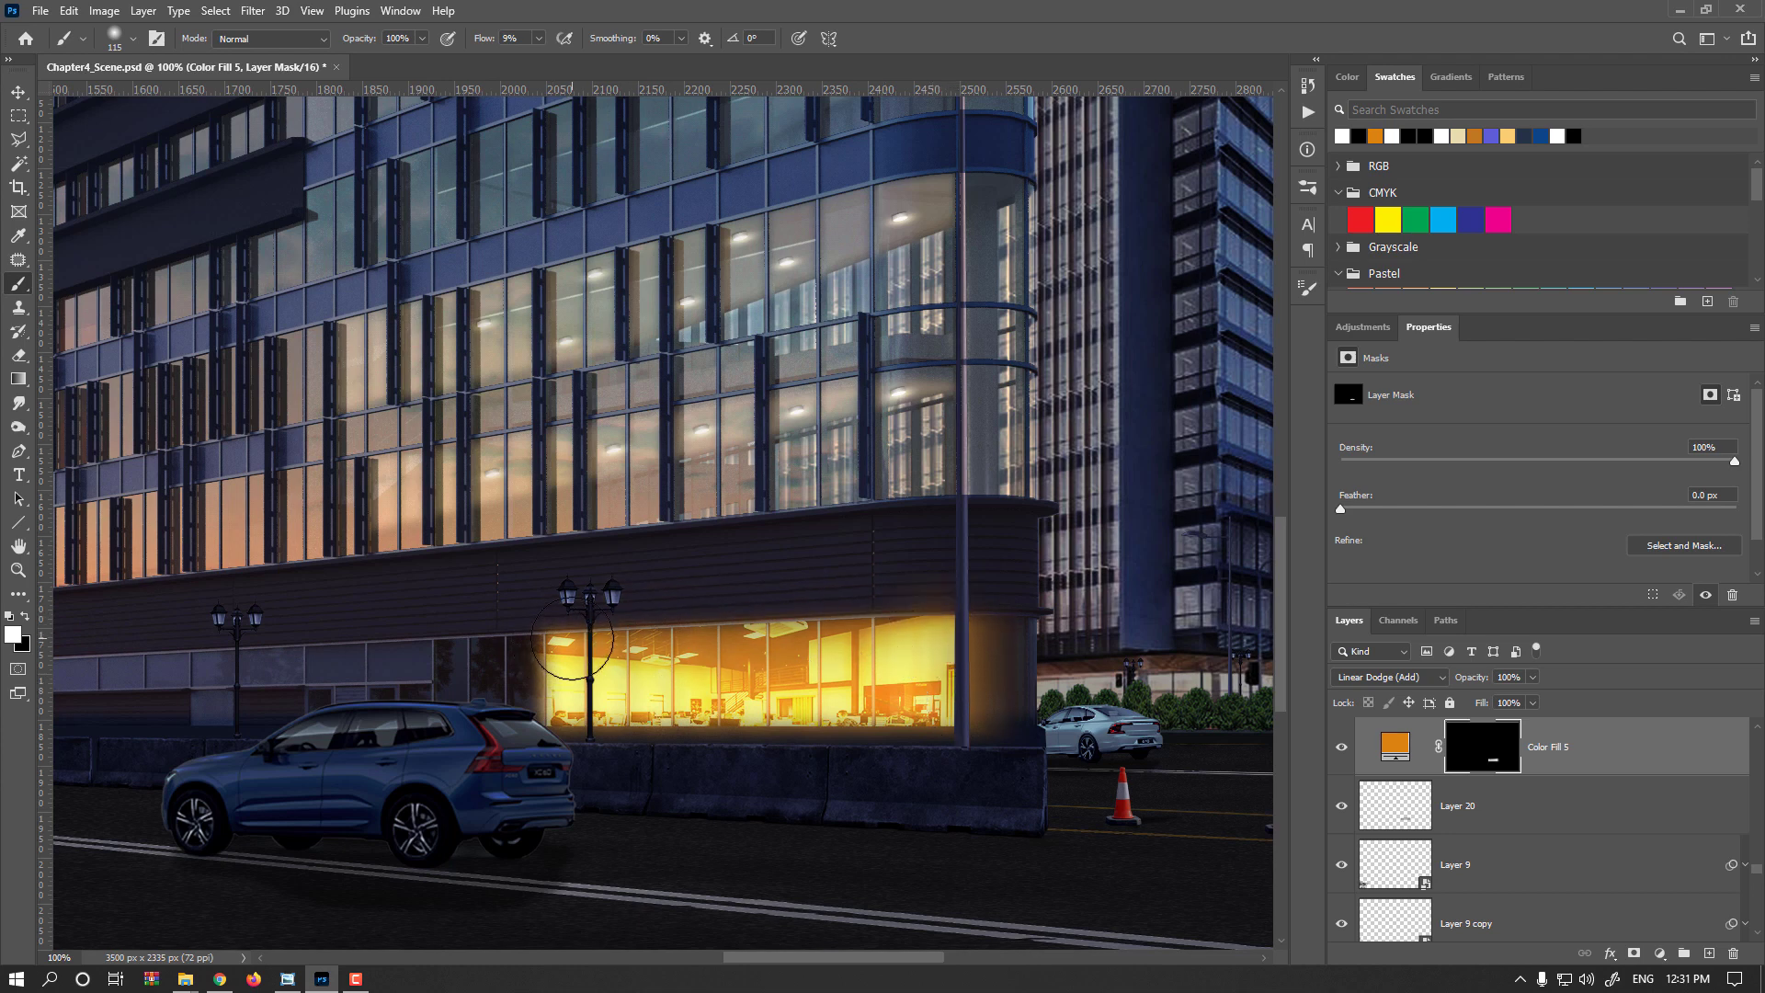
pyautogui.moveTo(552, 634); pyautogui.dragTo(951, 620)
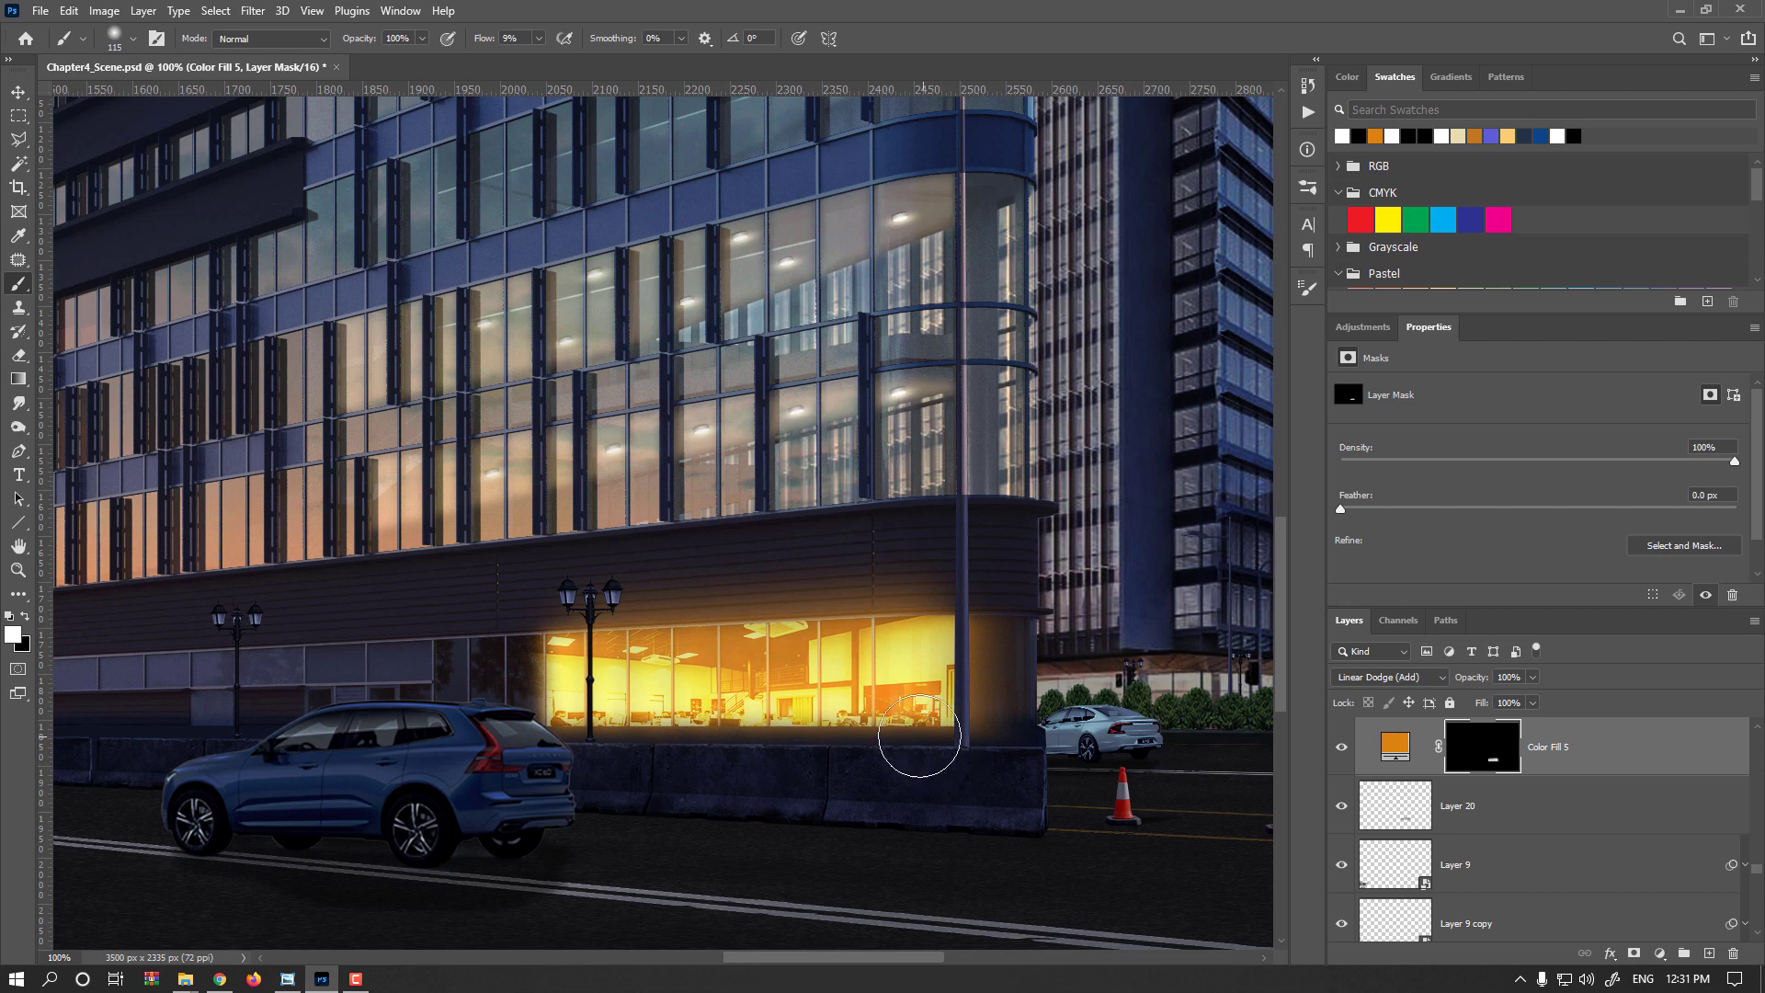
pyautogui.hotkey('ctrl', 'alt', 'z')
pyautogui.keyDown('alt'); pyautogui.rightClick(915, 636); pyautogui.keyUp('alt')
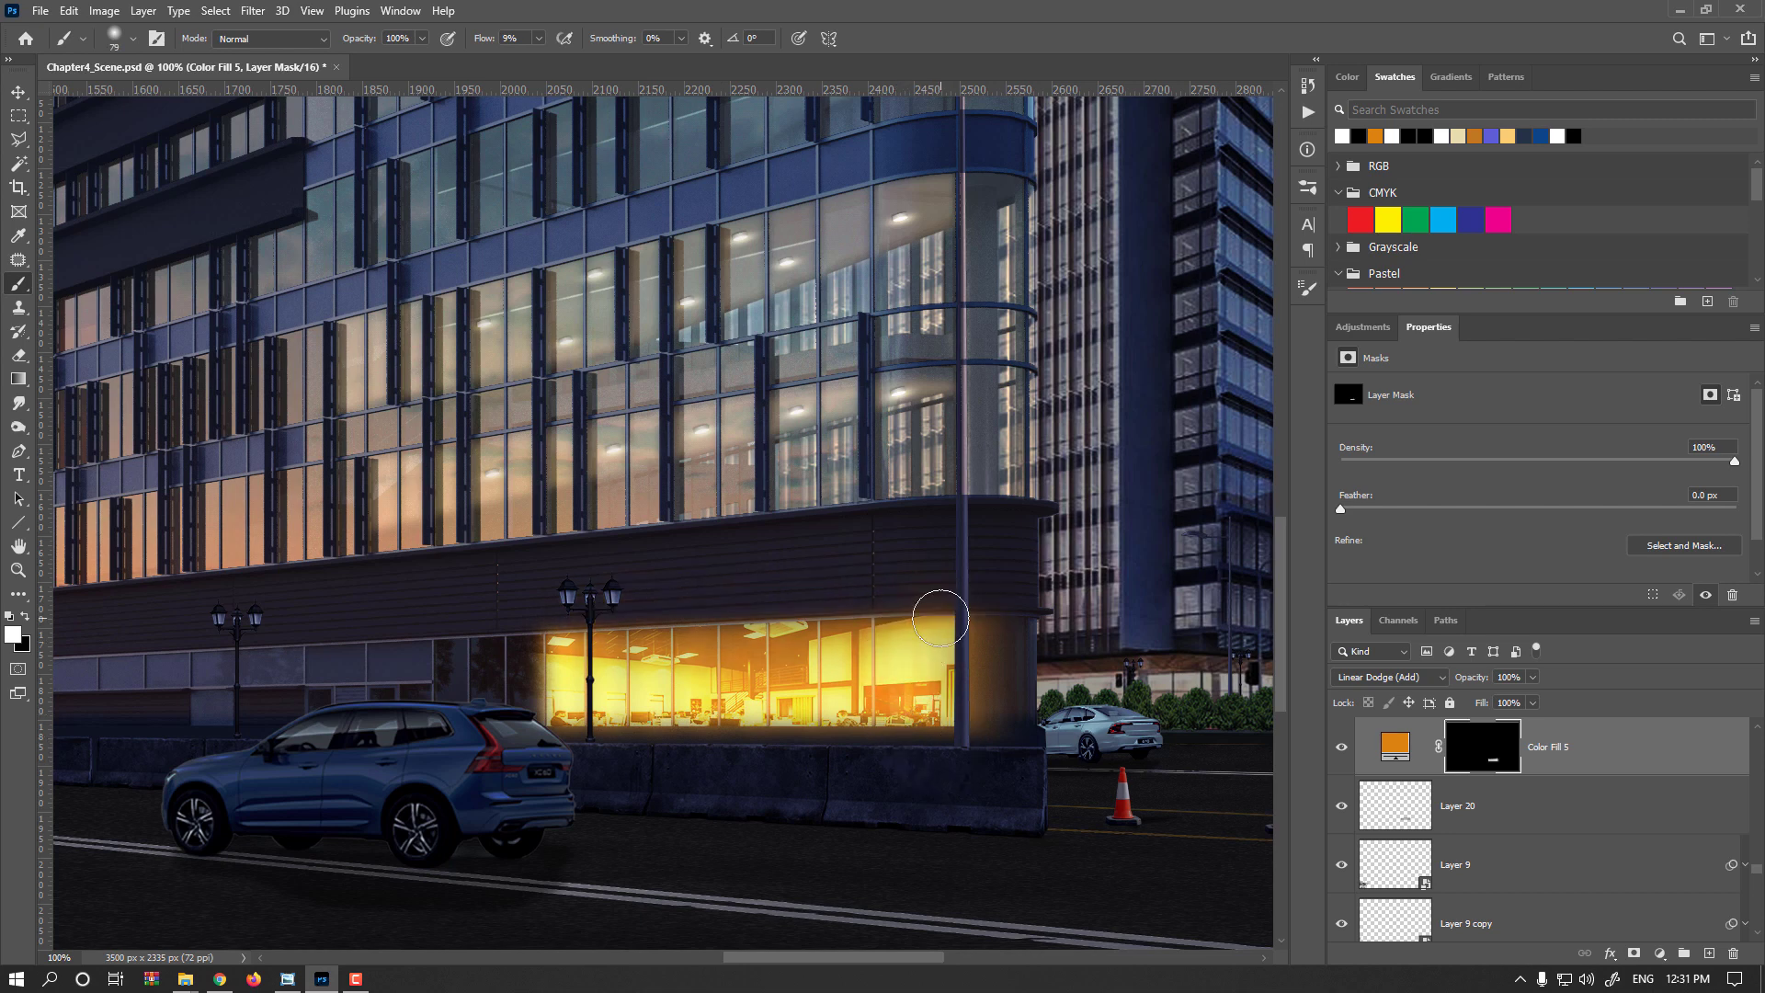
pyautogui.keyDown('shift'); pyautogui.click(631, 694); pyautogui.keyUp('shift')
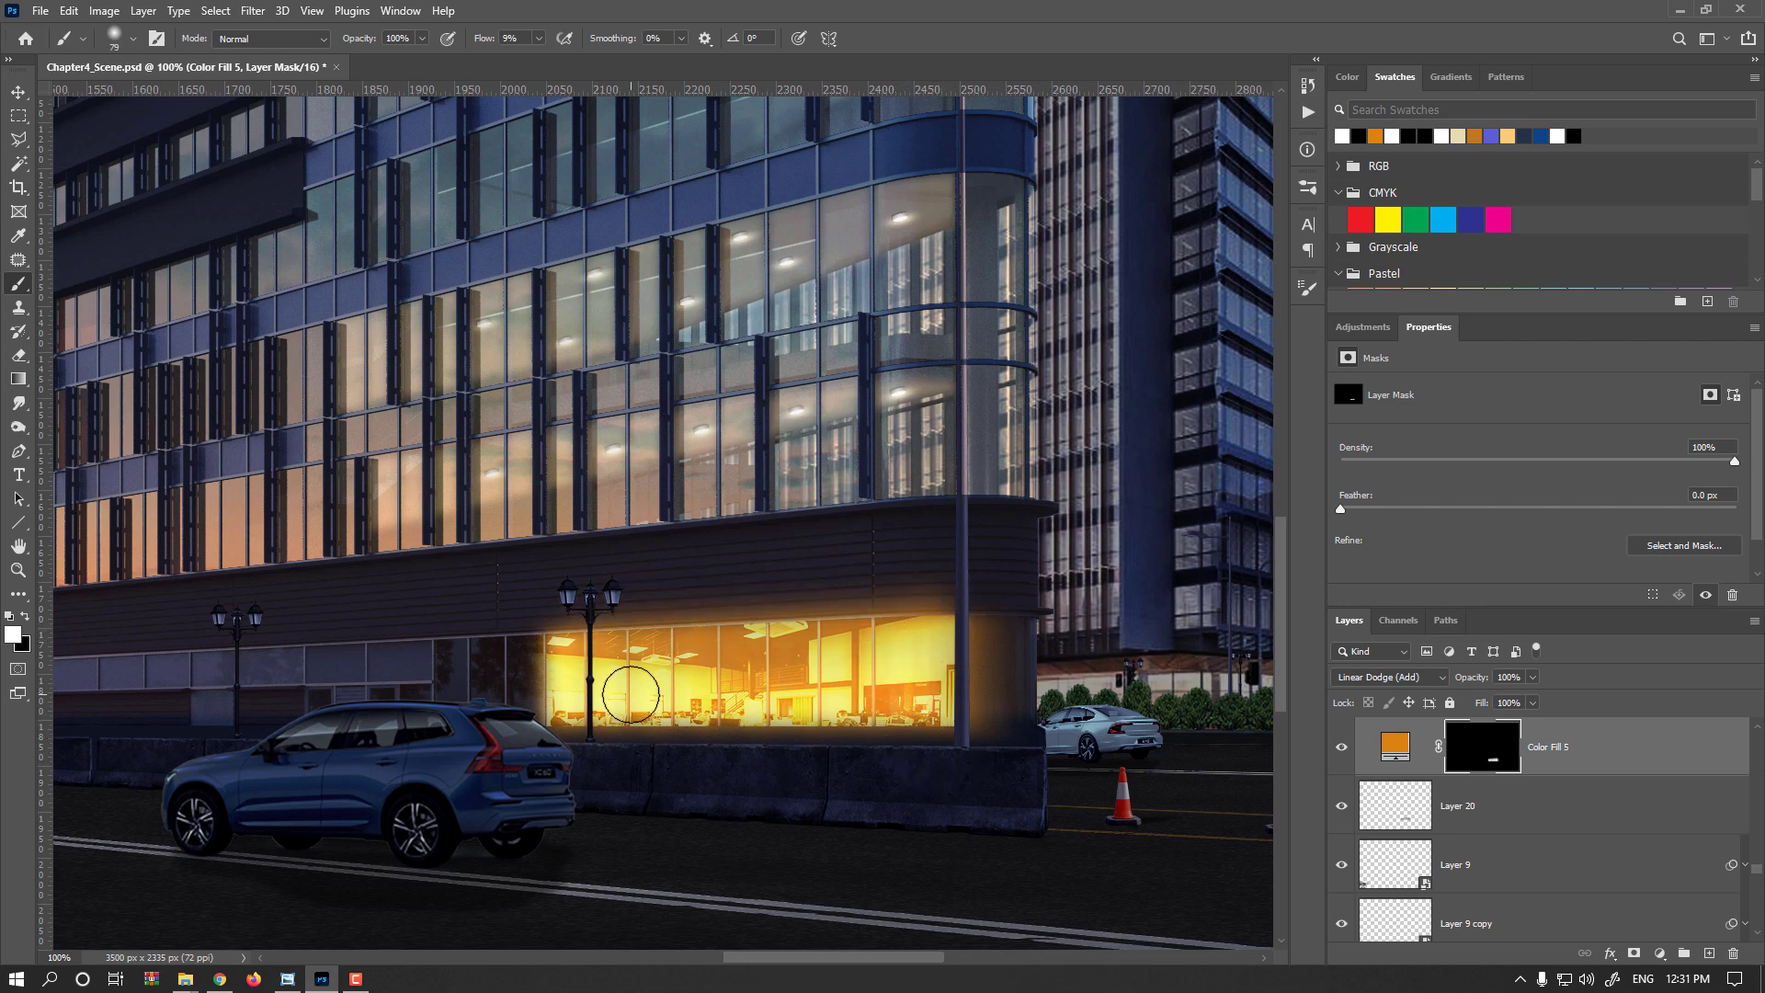
pyautogui.hotkey('ctrl', 'z')
# - Set brush flow 100%, opacity 20%, size 145, and paint a straight glow from window corner to lamp post
pyautogui.moveTo(483, 39); pyautogui.dragTo(684, 53)
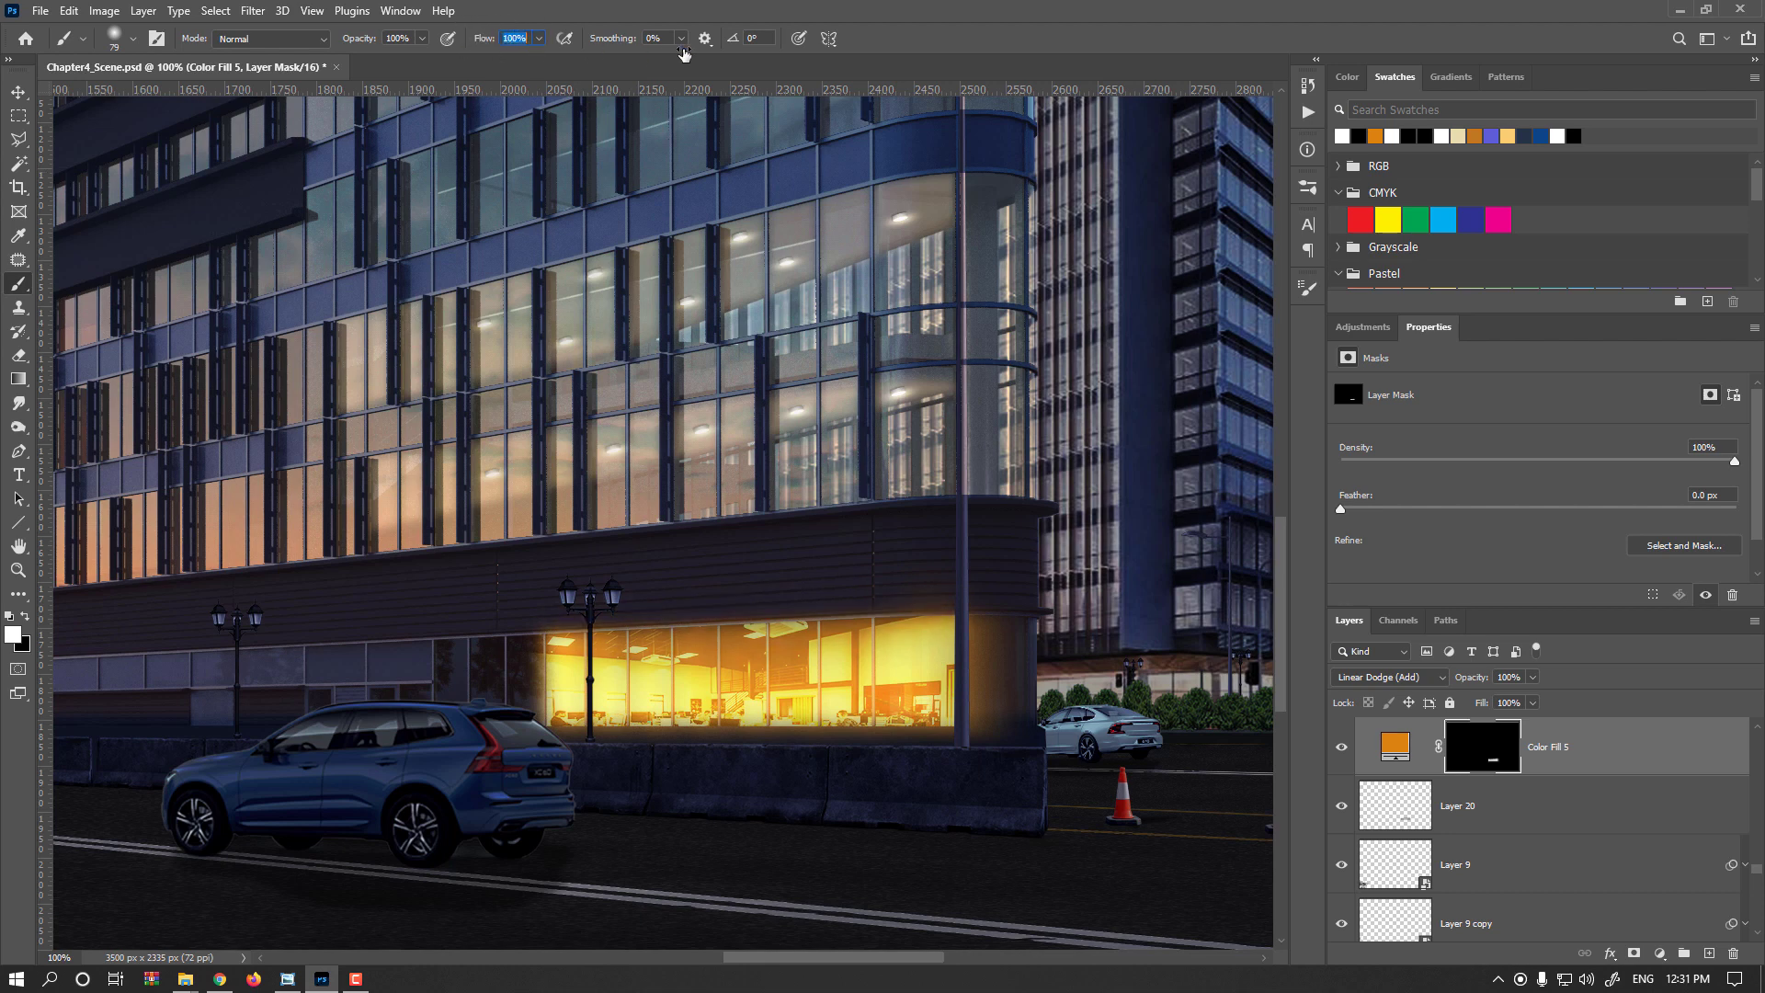
pyautogui.click(421, 38)
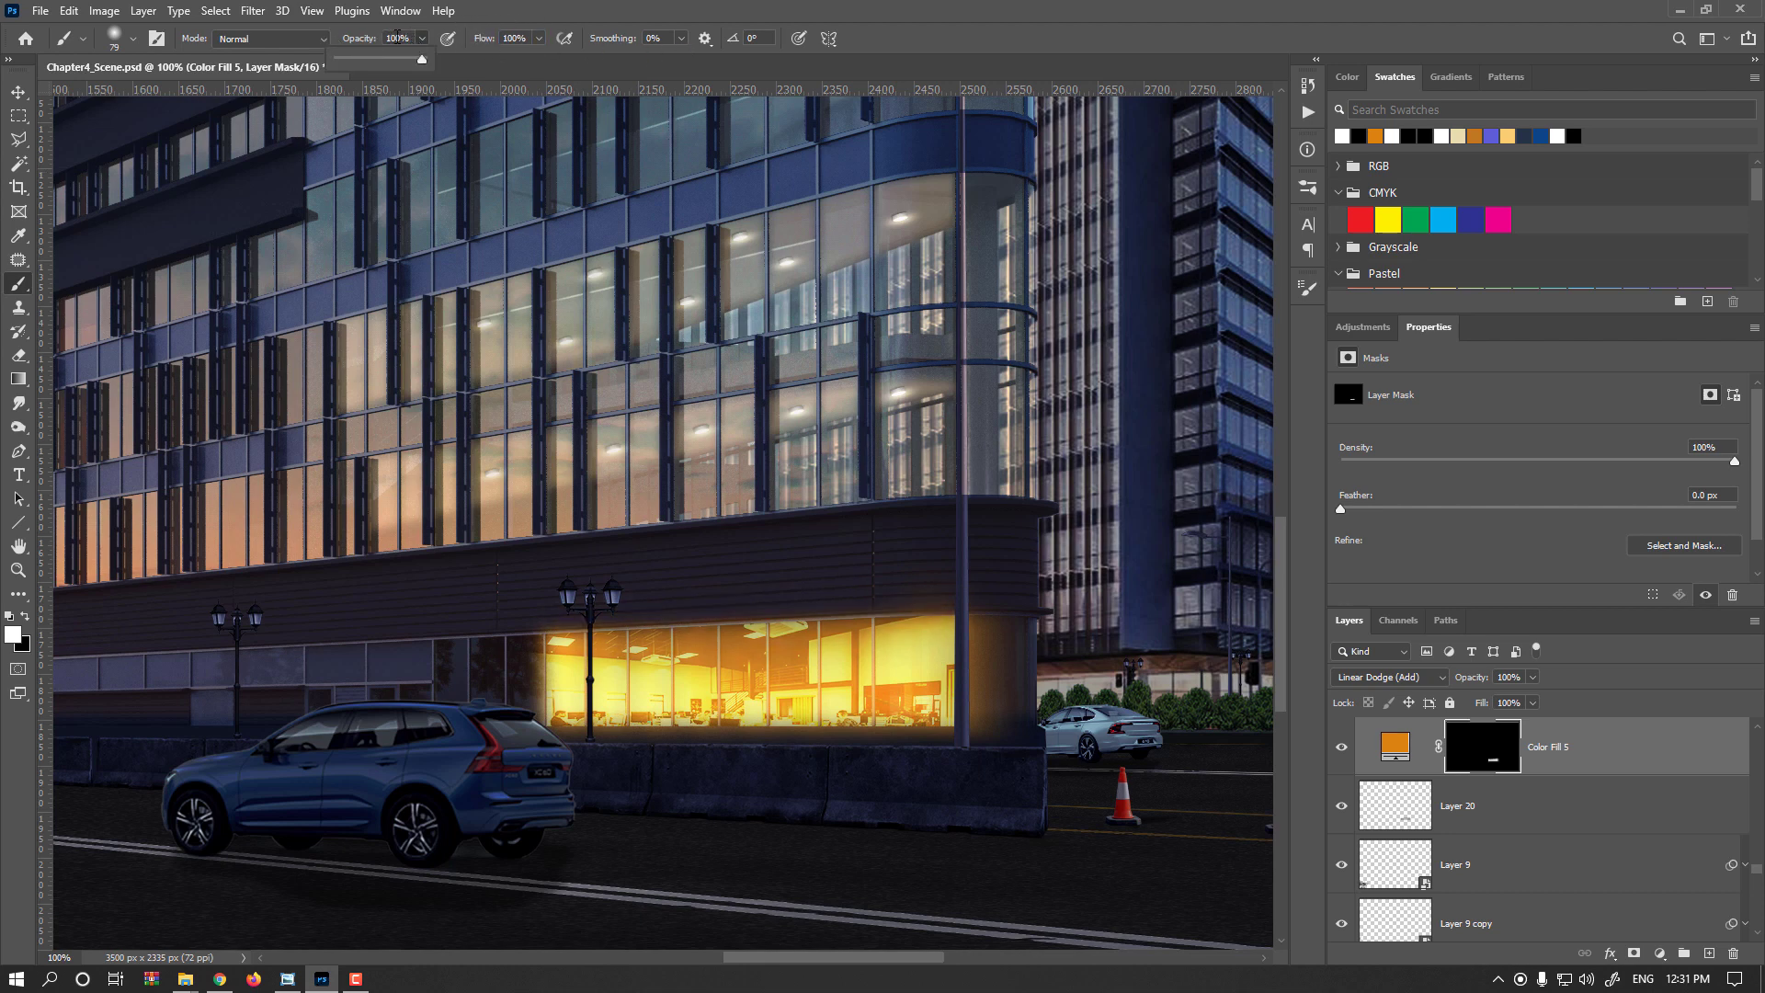
pyautogui.click(412, 37)
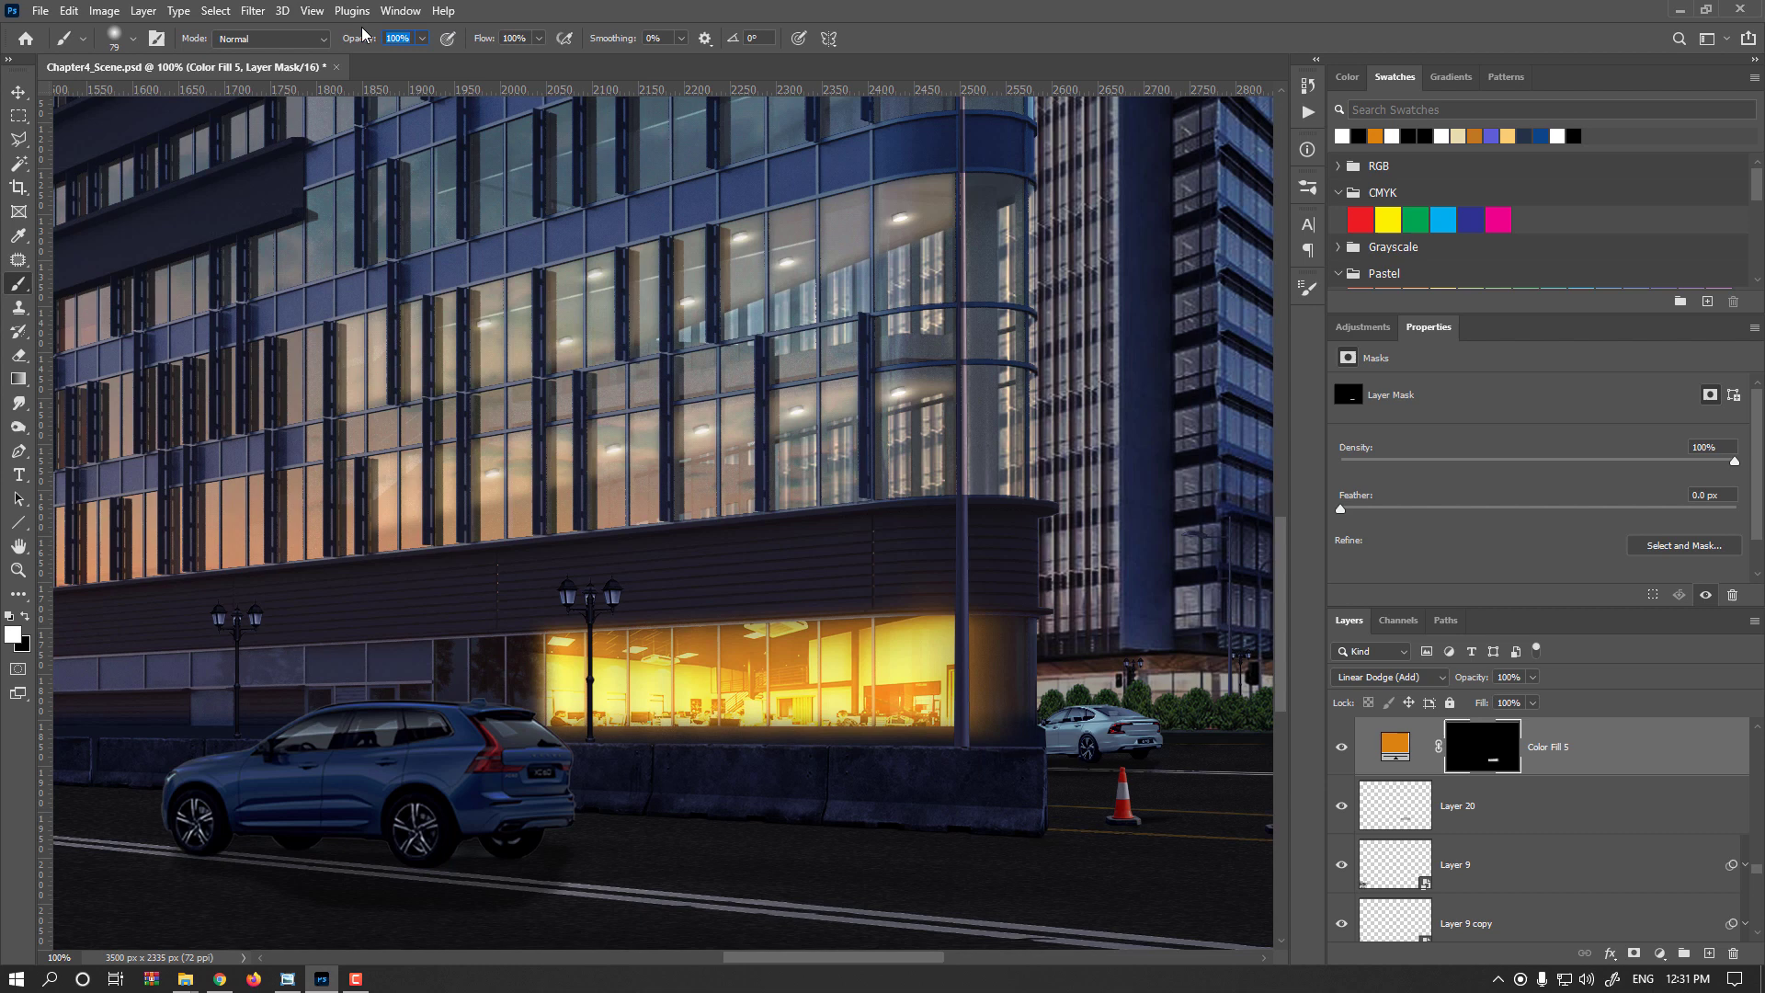
pyautogui.write('20')
pyautogui.press('Return')
pyautogui.moveTo(906, 618); pyautogui.dragTo(929, 619)
pyautogui.click(931, 644)
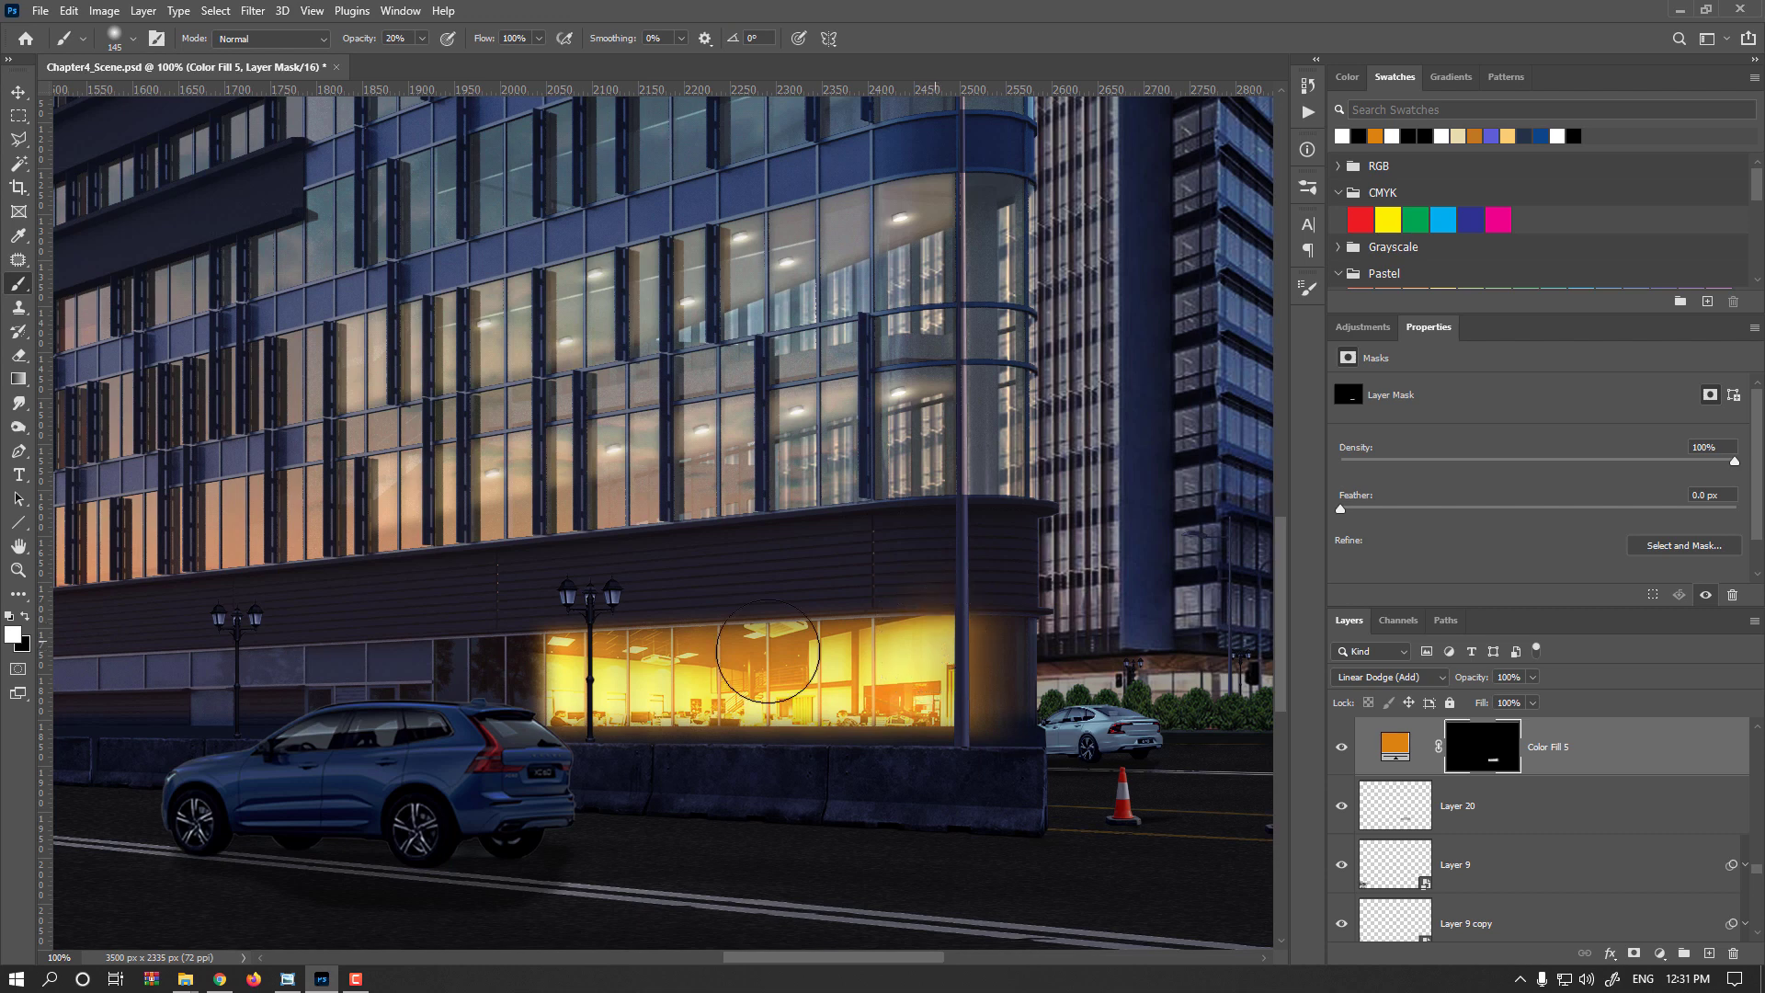
pyautogui.keyDown('shift'); pyautogui.click(586, 664); pyautogui.keyUp('shift')
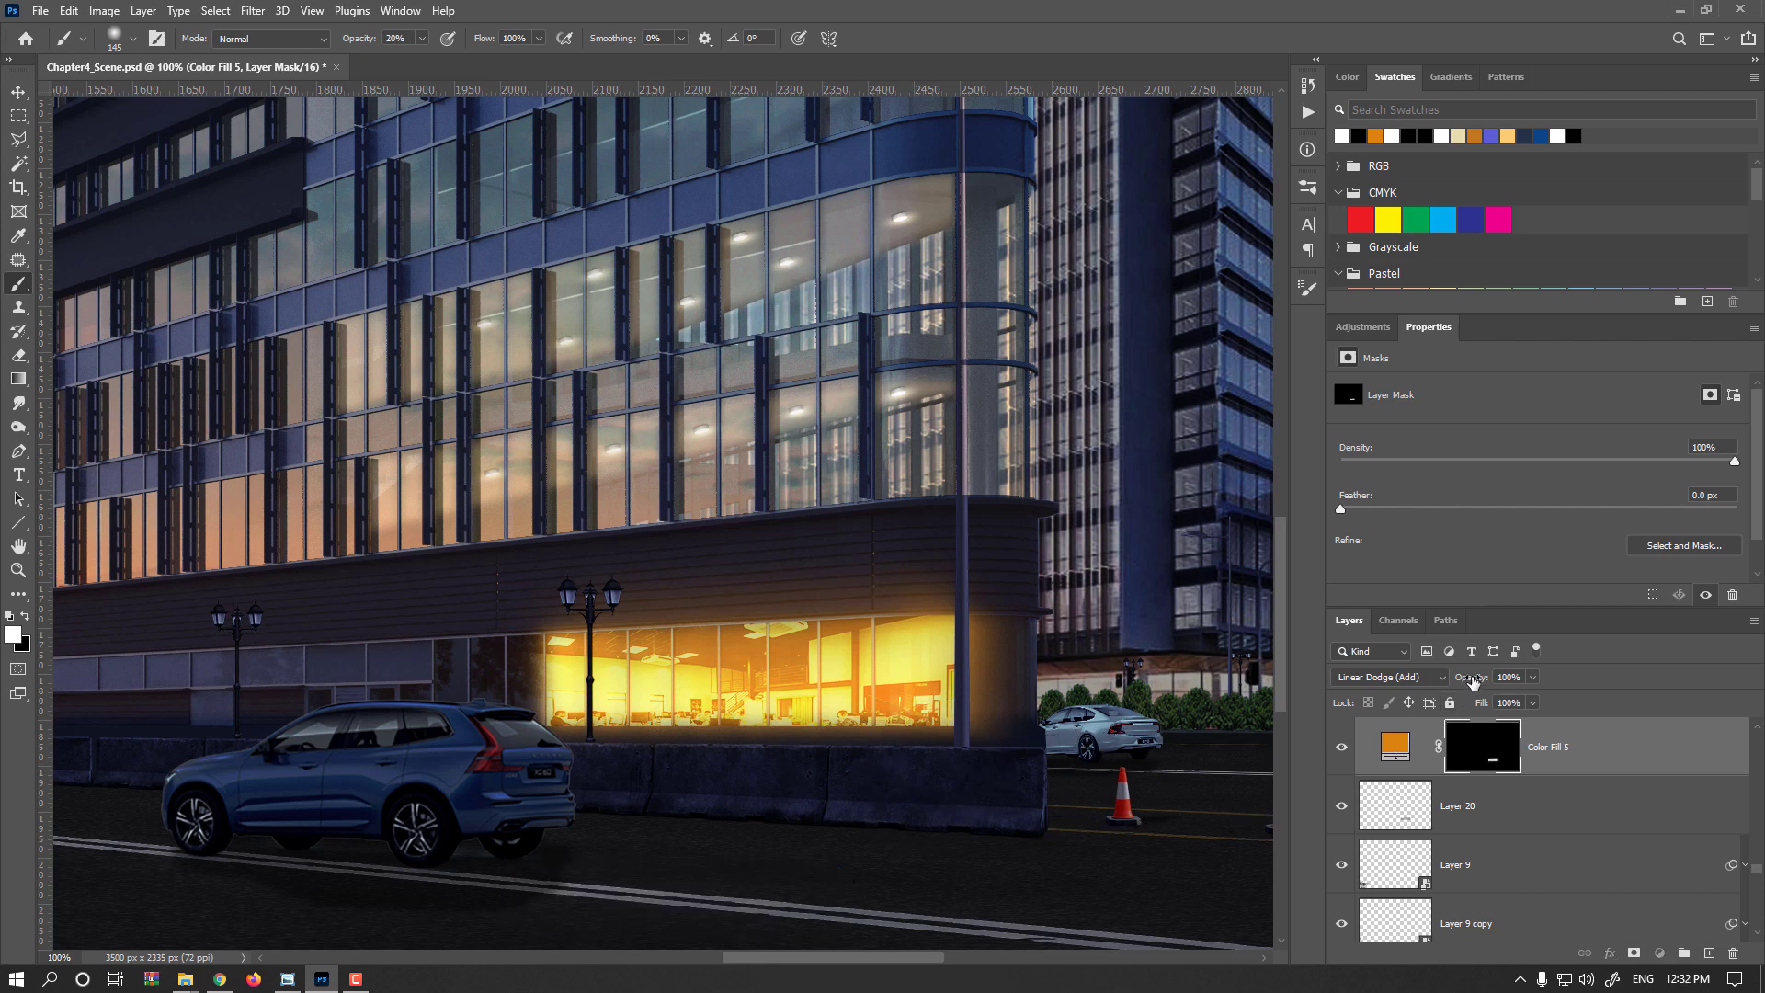
# - Lower Color Fill 5 to 18% opacity and change its colour to lighter orange #e49627
pyautogui.moveTo(1471, 685); pyautogui.dragTo(1421, 692)
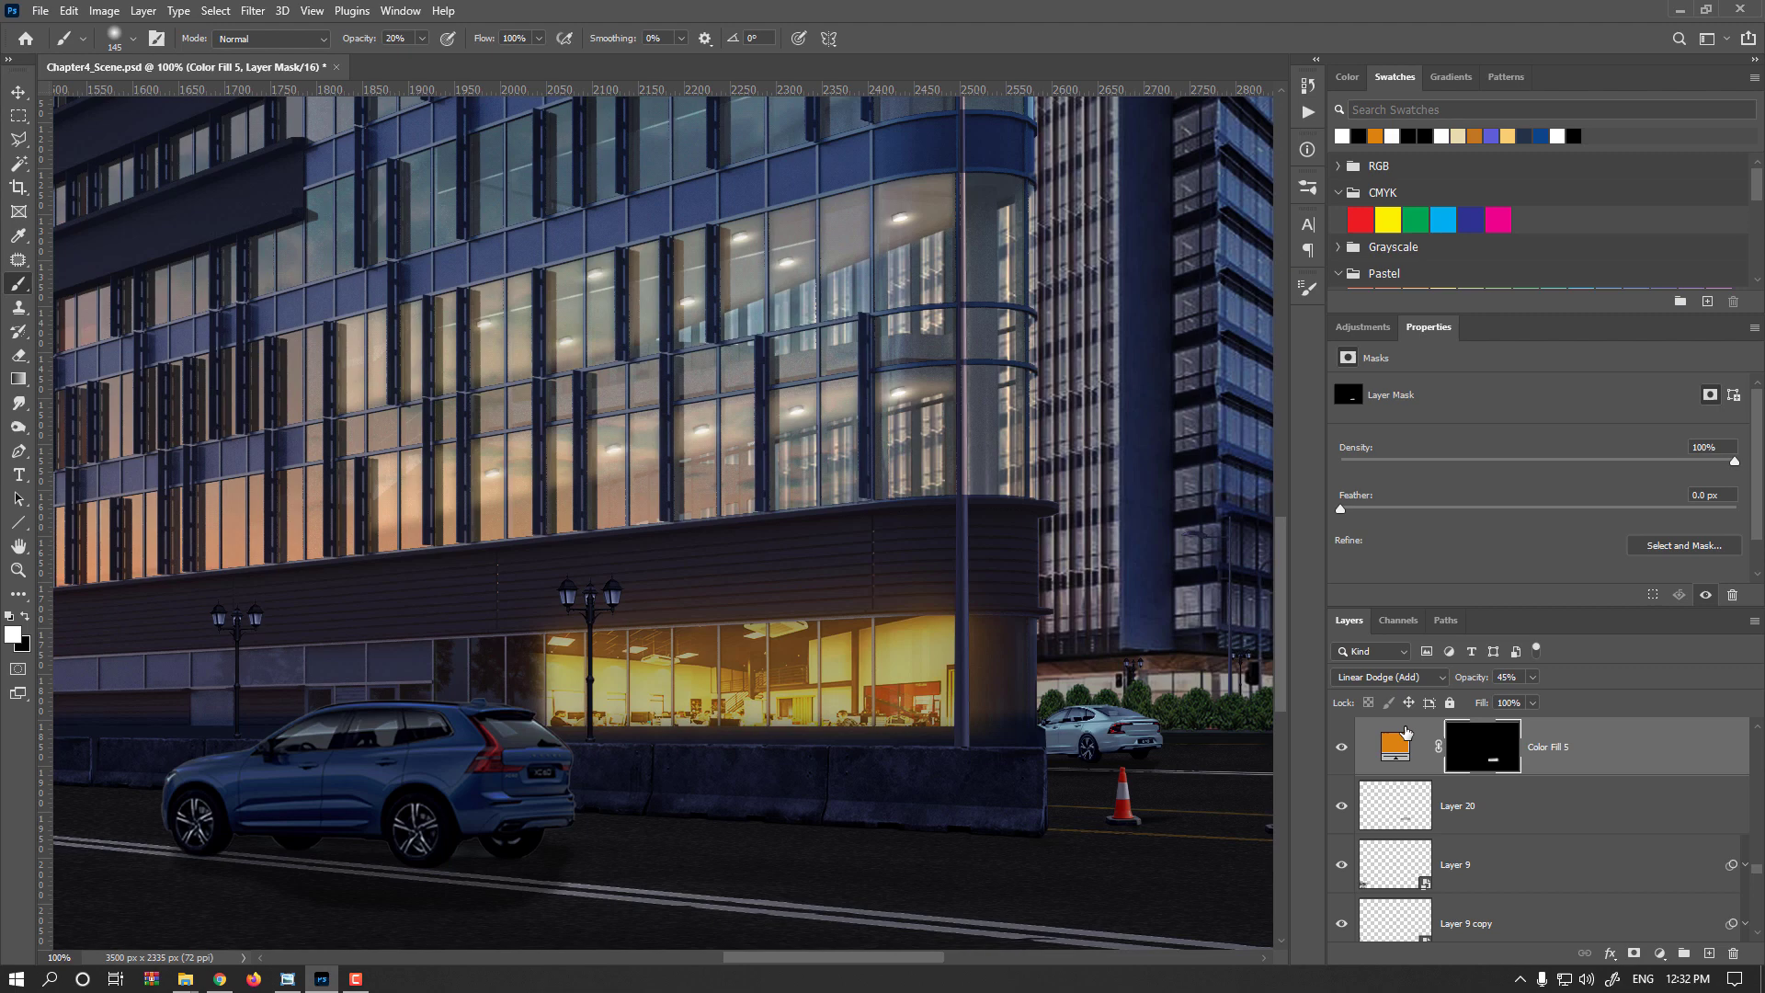
pyautogui.click(1394, 758)
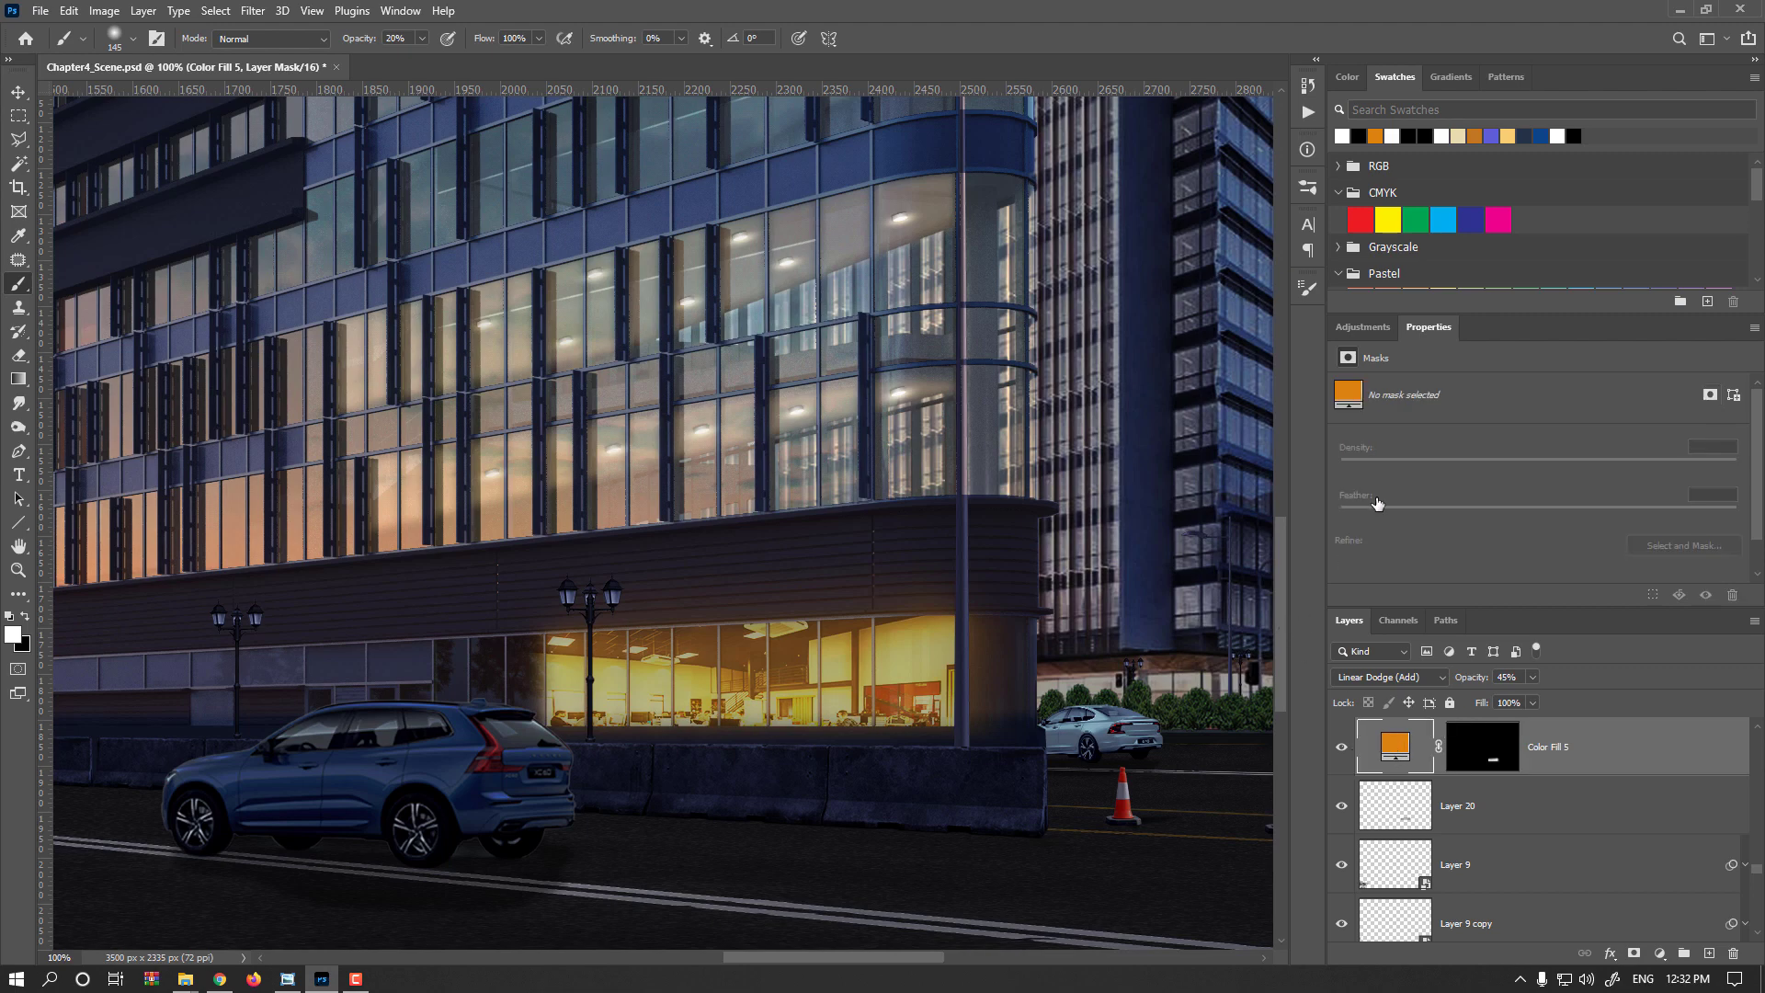
pyautogui.doubleClick(1398, 749)
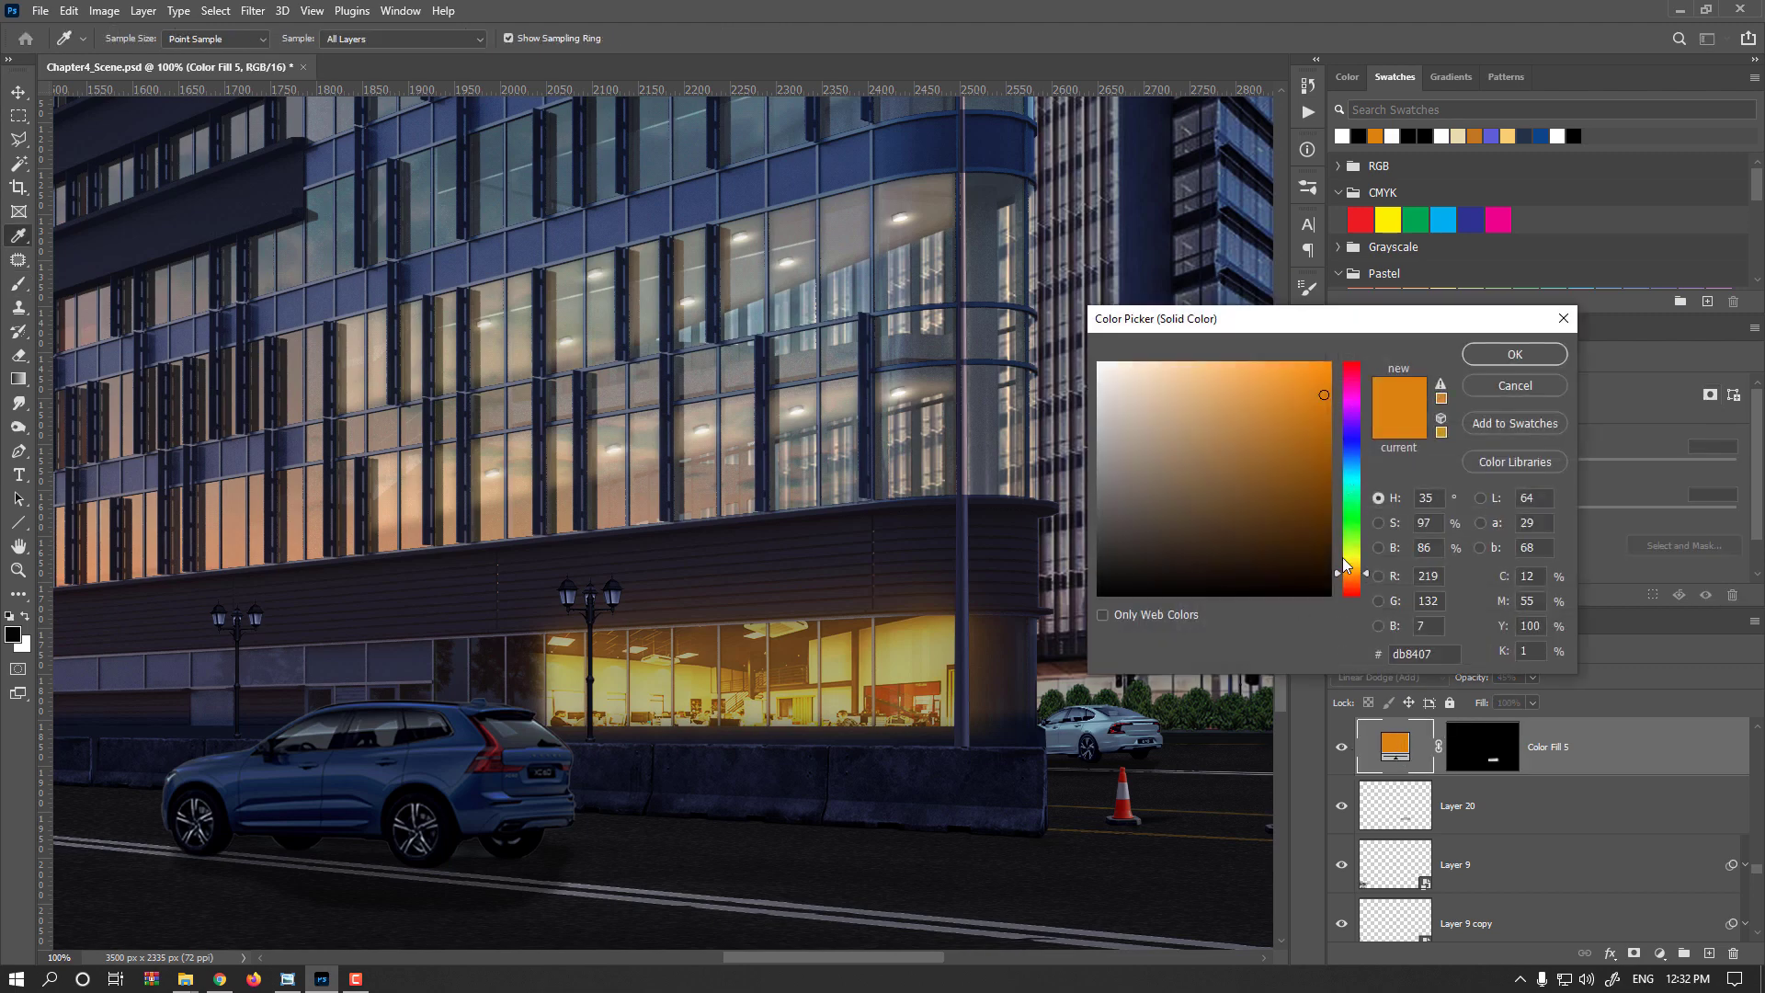
pyautogui.click(1292, 387)
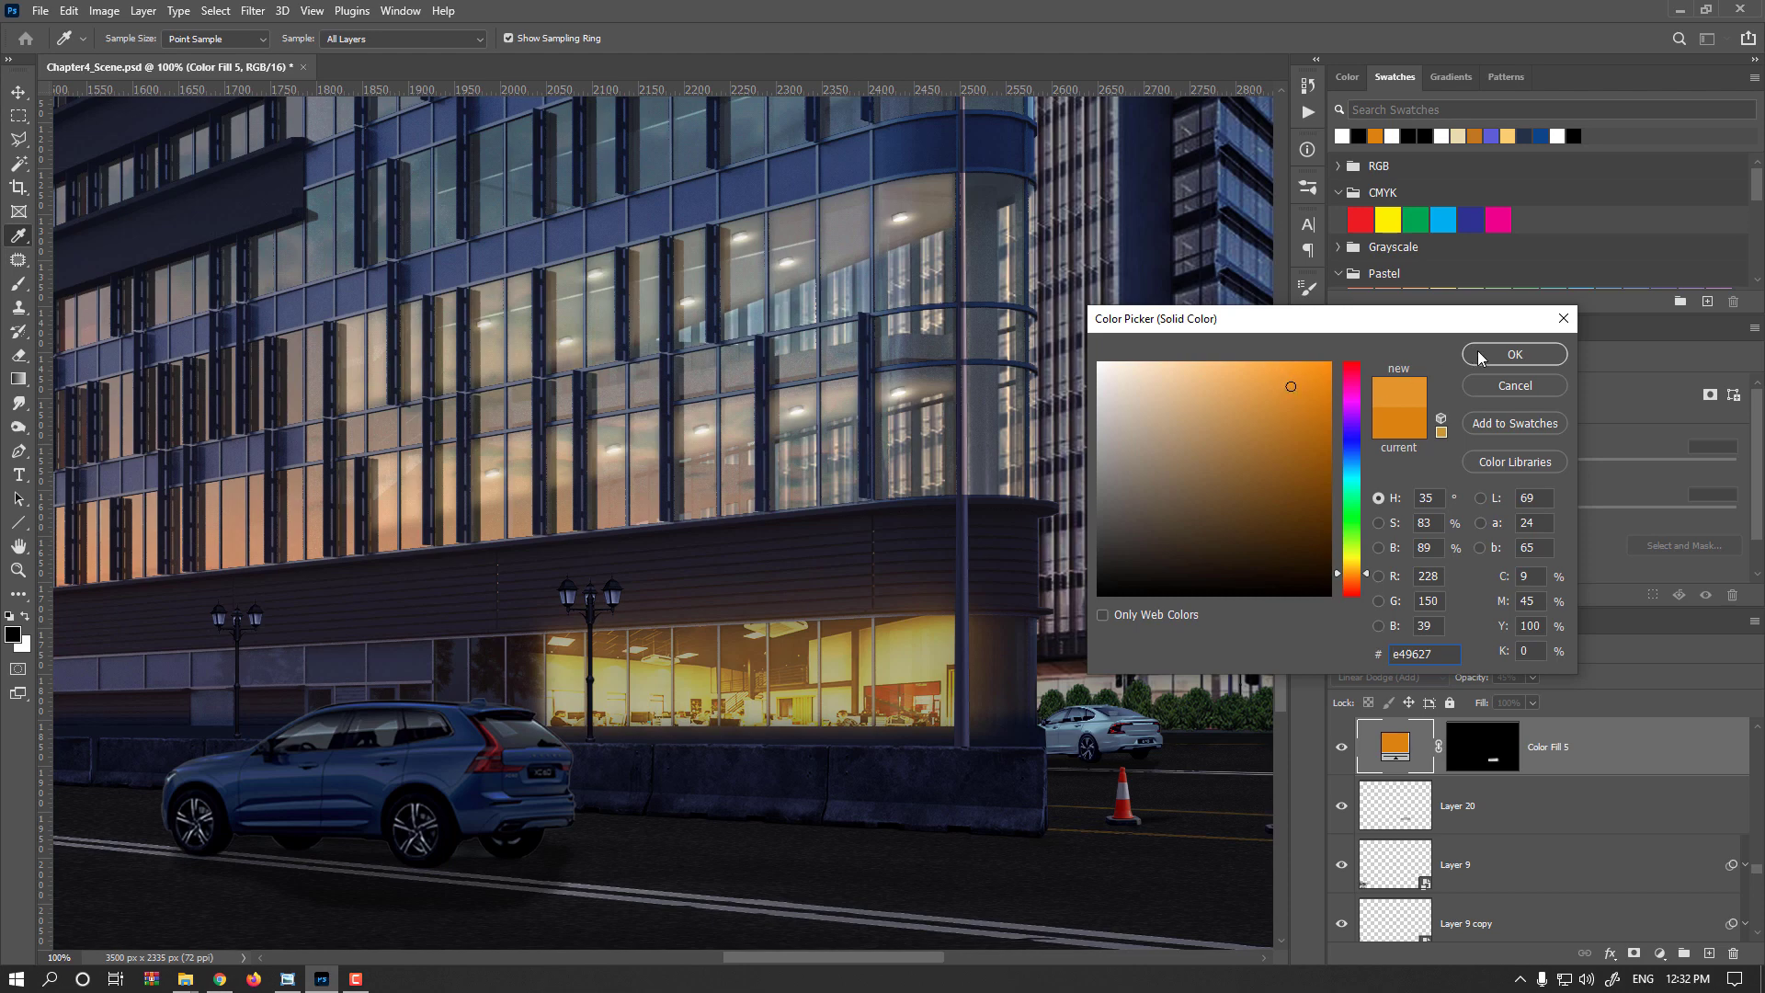
pyautogui.click(1514, 354)
pyautogui.hotkey('ctrl', '-')
pyautogui.hotkey('ctrl', '-')
pyautogui.hotkey('ctrl', '-')
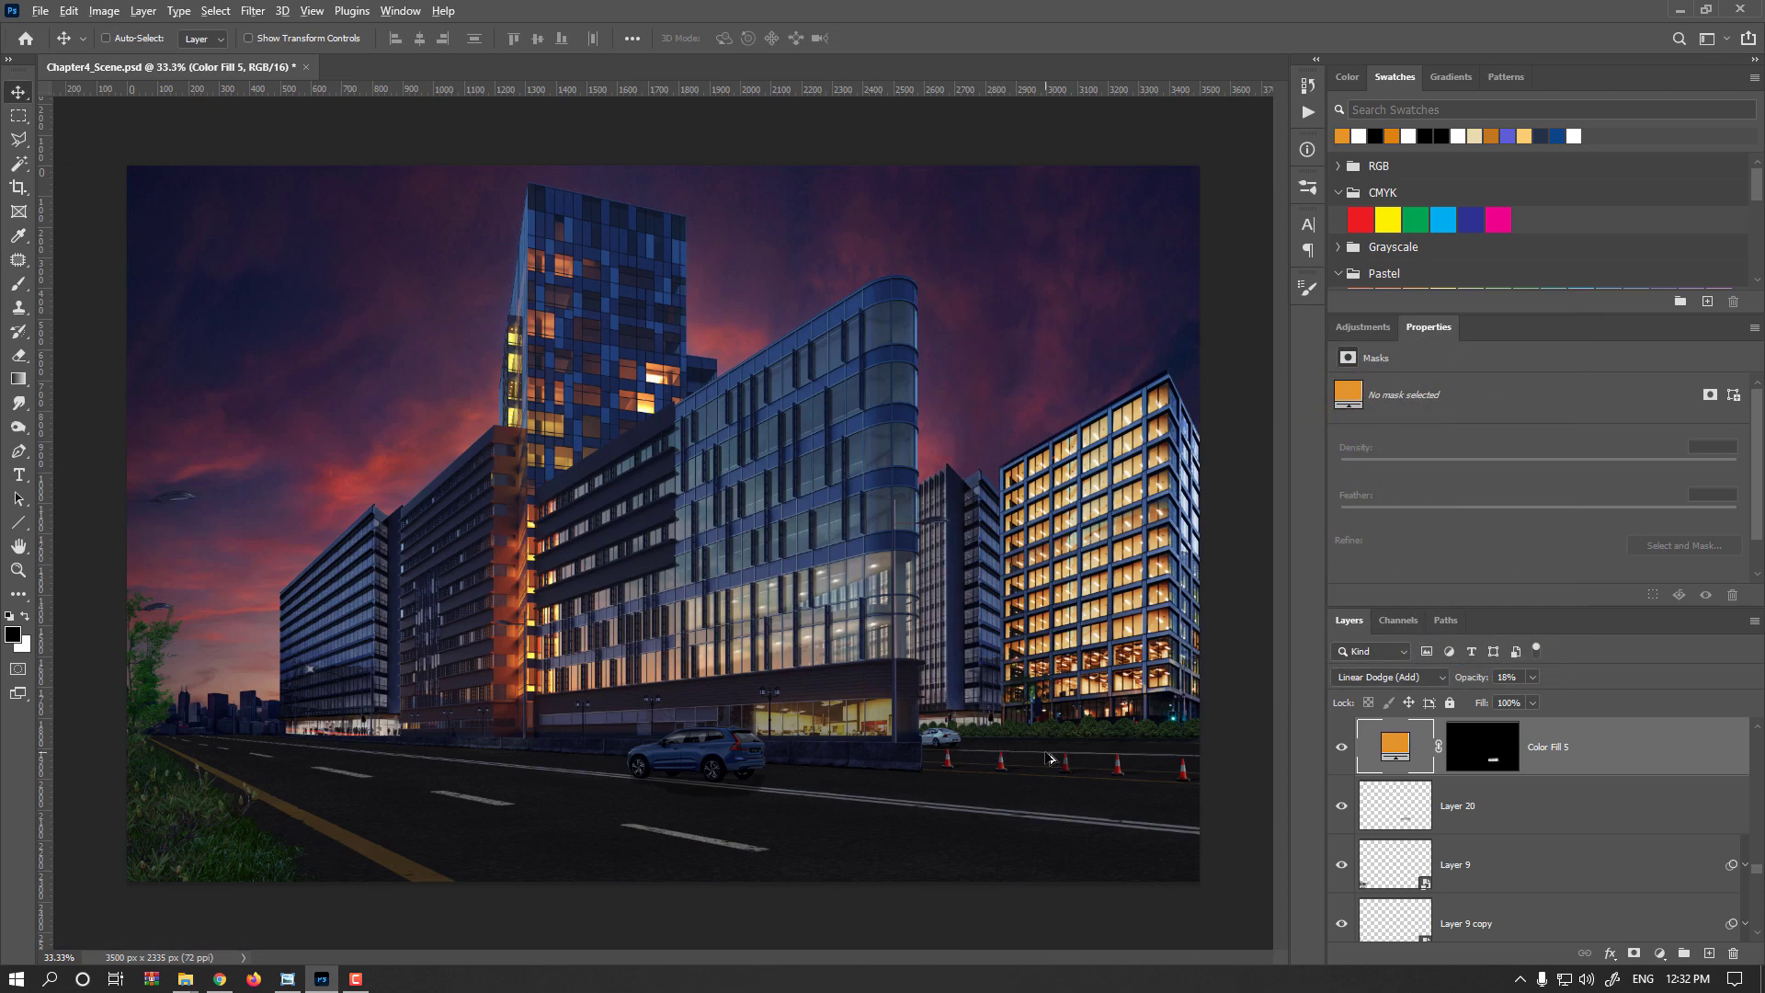
# - Compare the storefront with Layer 20 toggled, then select the Interior_01 office layer
pyautogui.scroll(2, 1036, 755)
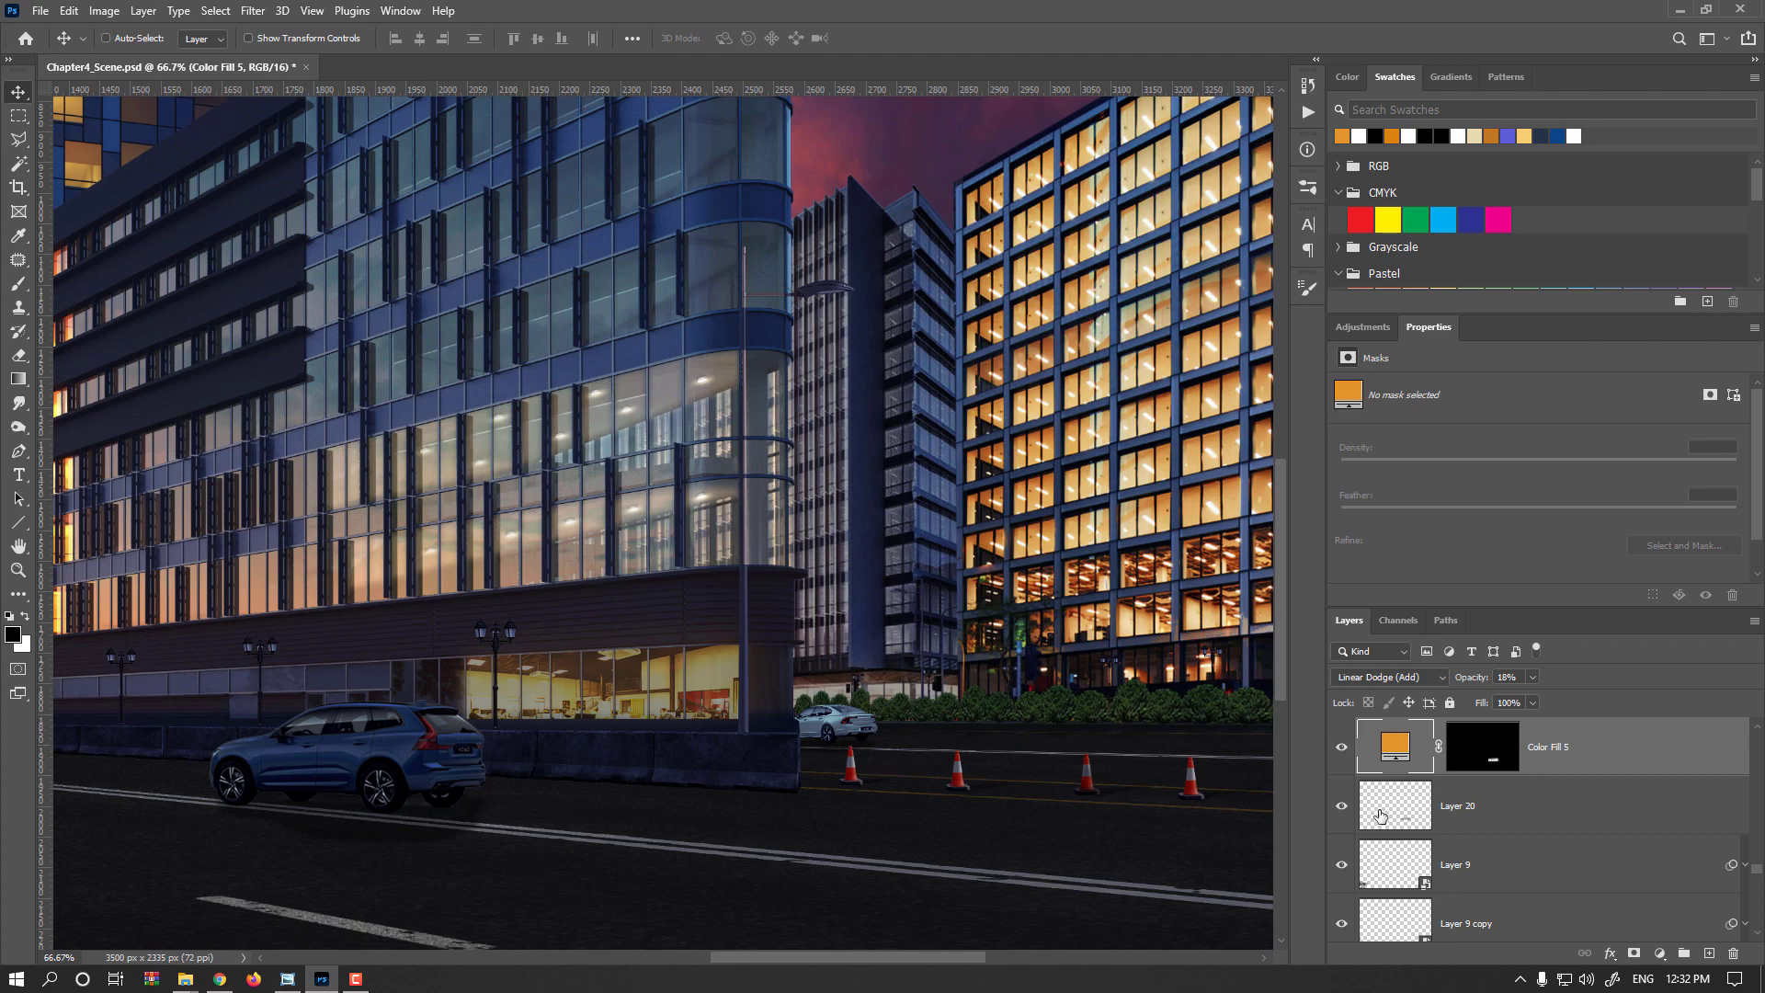
pyautogui.click(1342, 807)
pyautogui.click(1341, 808)
pyautogui.click(1466, 923)
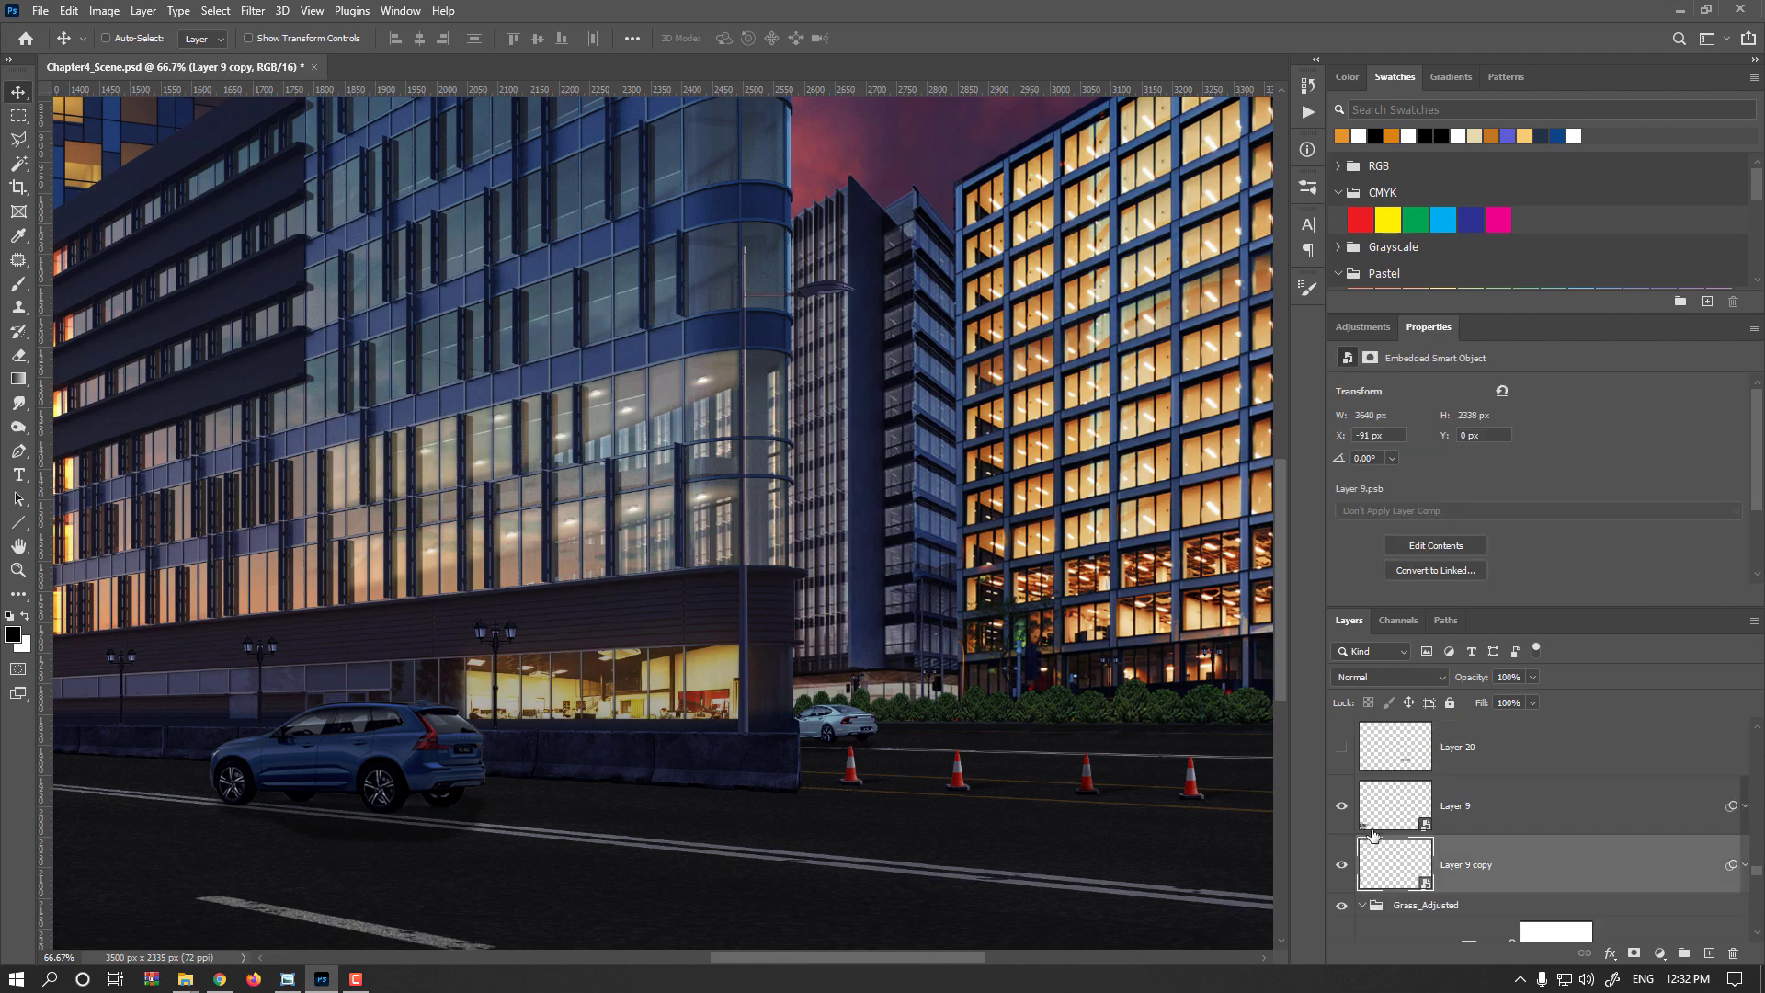
pyautogui.scroll(-2, 1470, 865)
pyautogui.rightClick(665, 687)
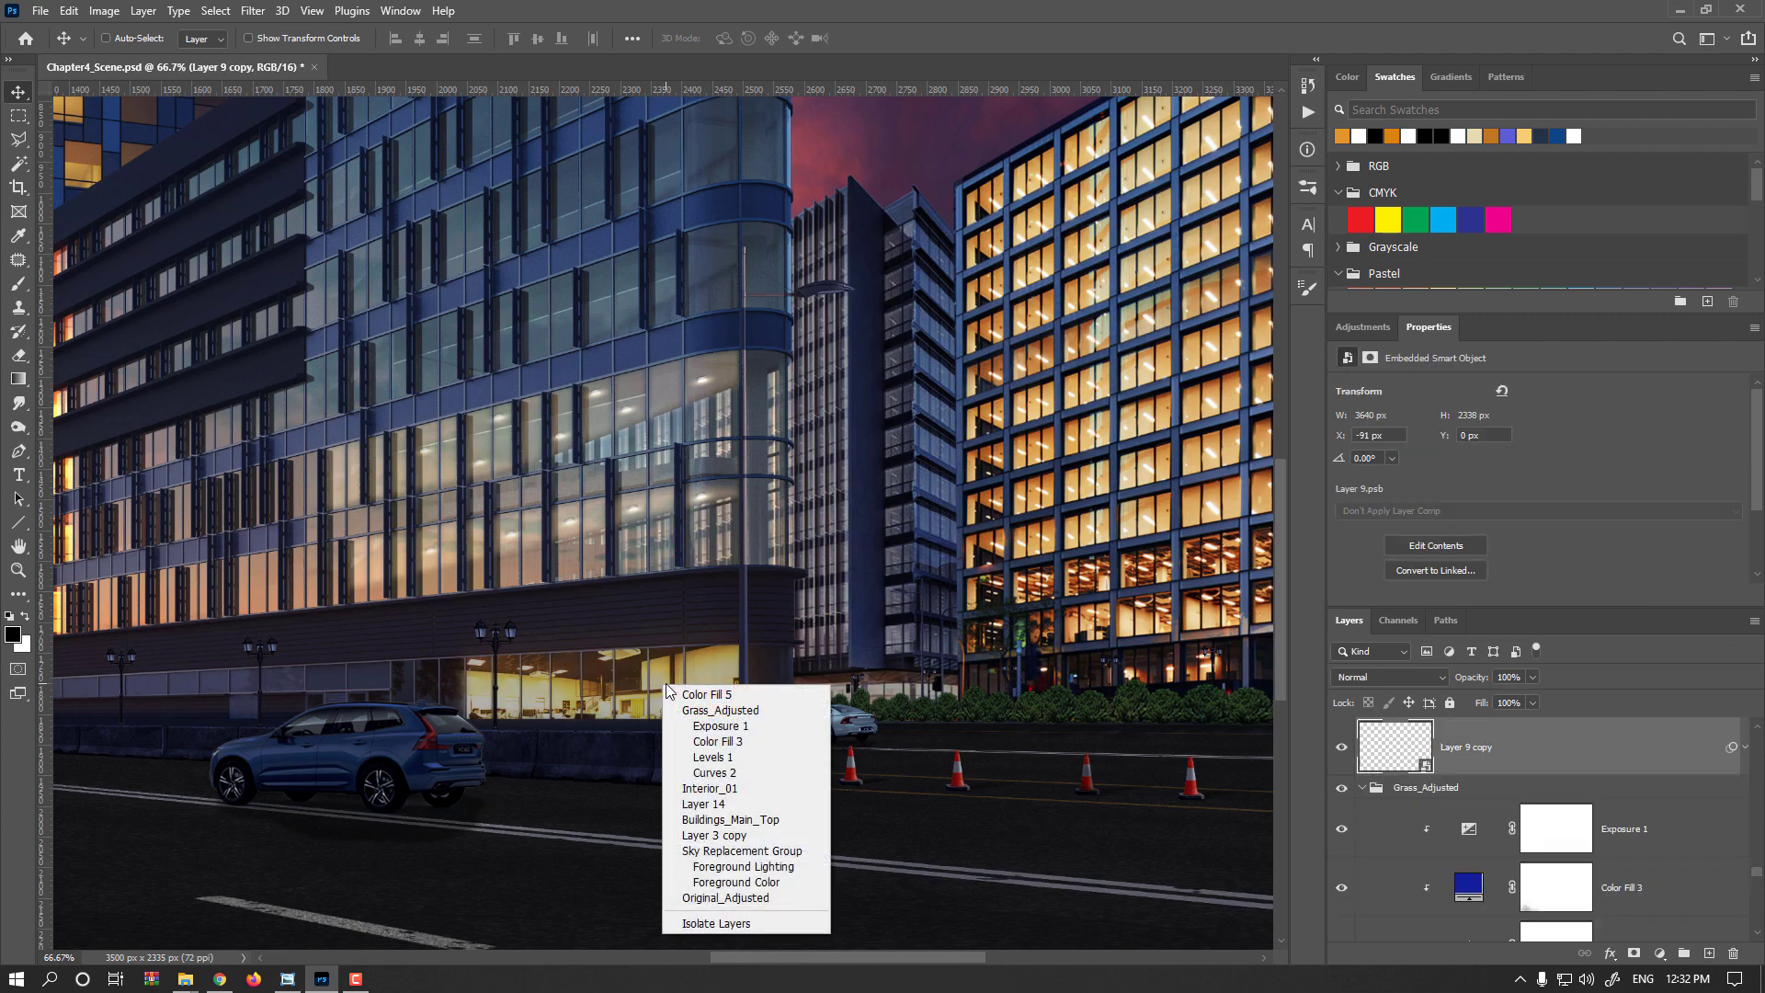
pyautogui.click(809, 788)
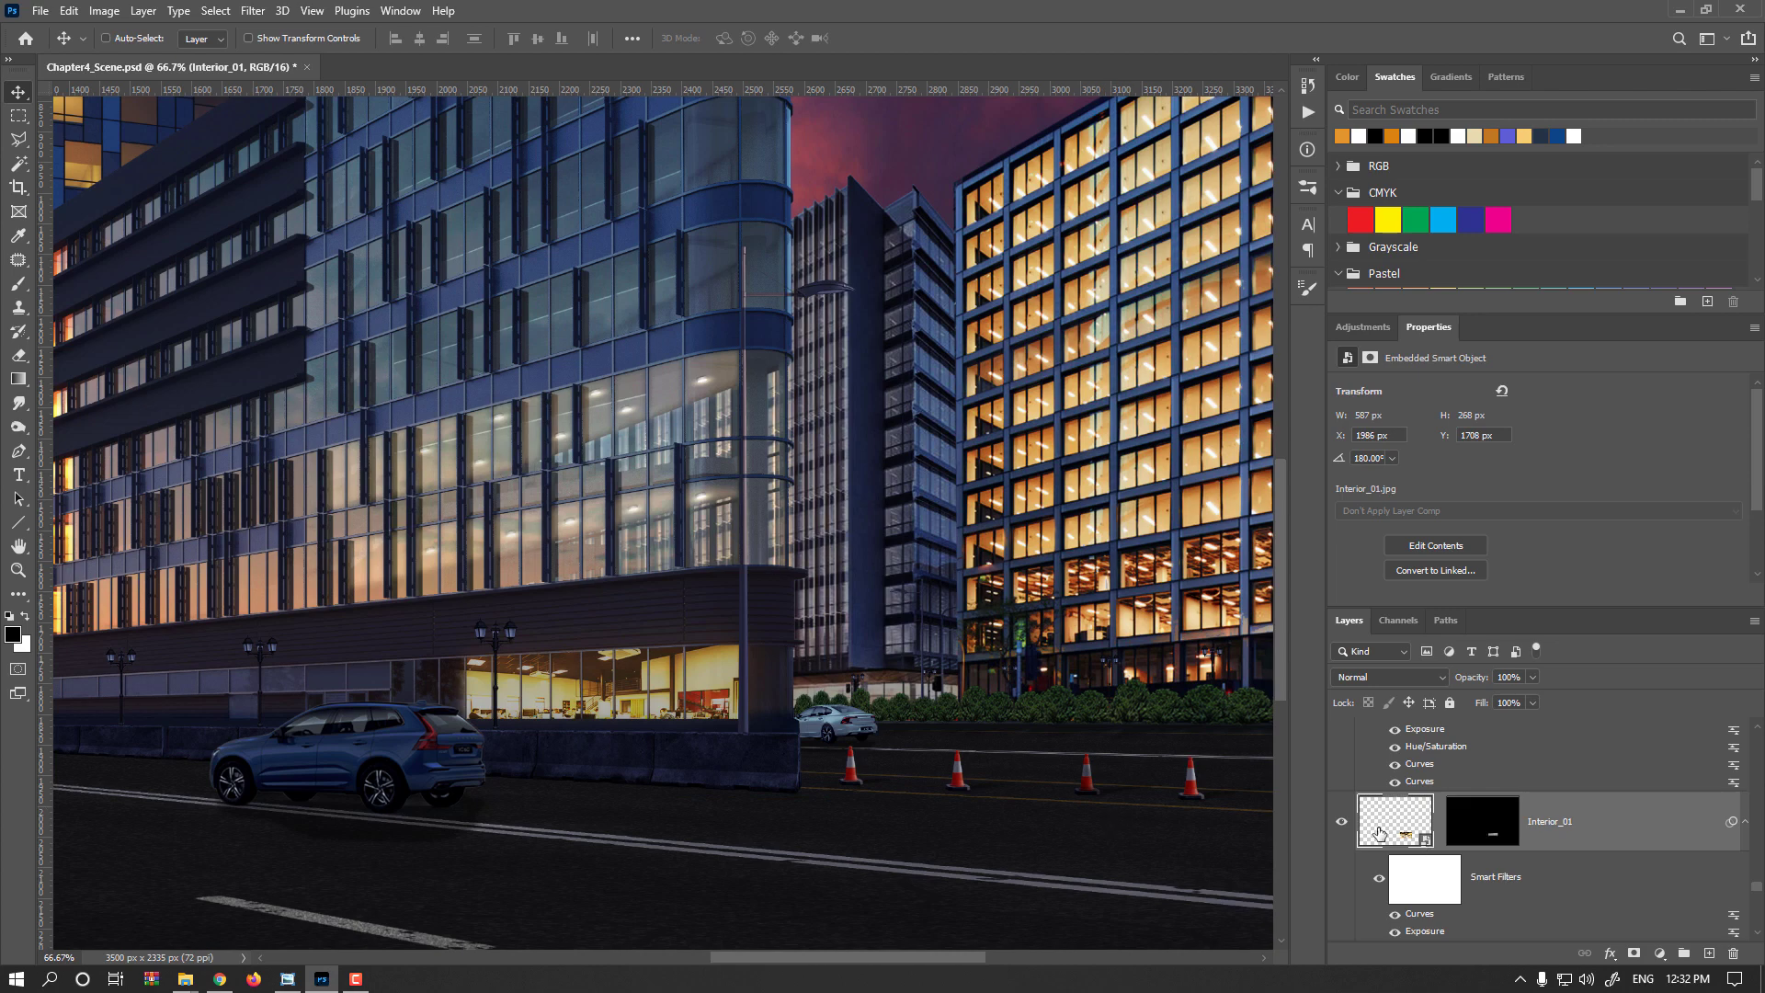
# - Reduce Interior_01's Exposure smart filter from +1.13 to +0.66
pyautogui.scroll(-1, 1423, 881)
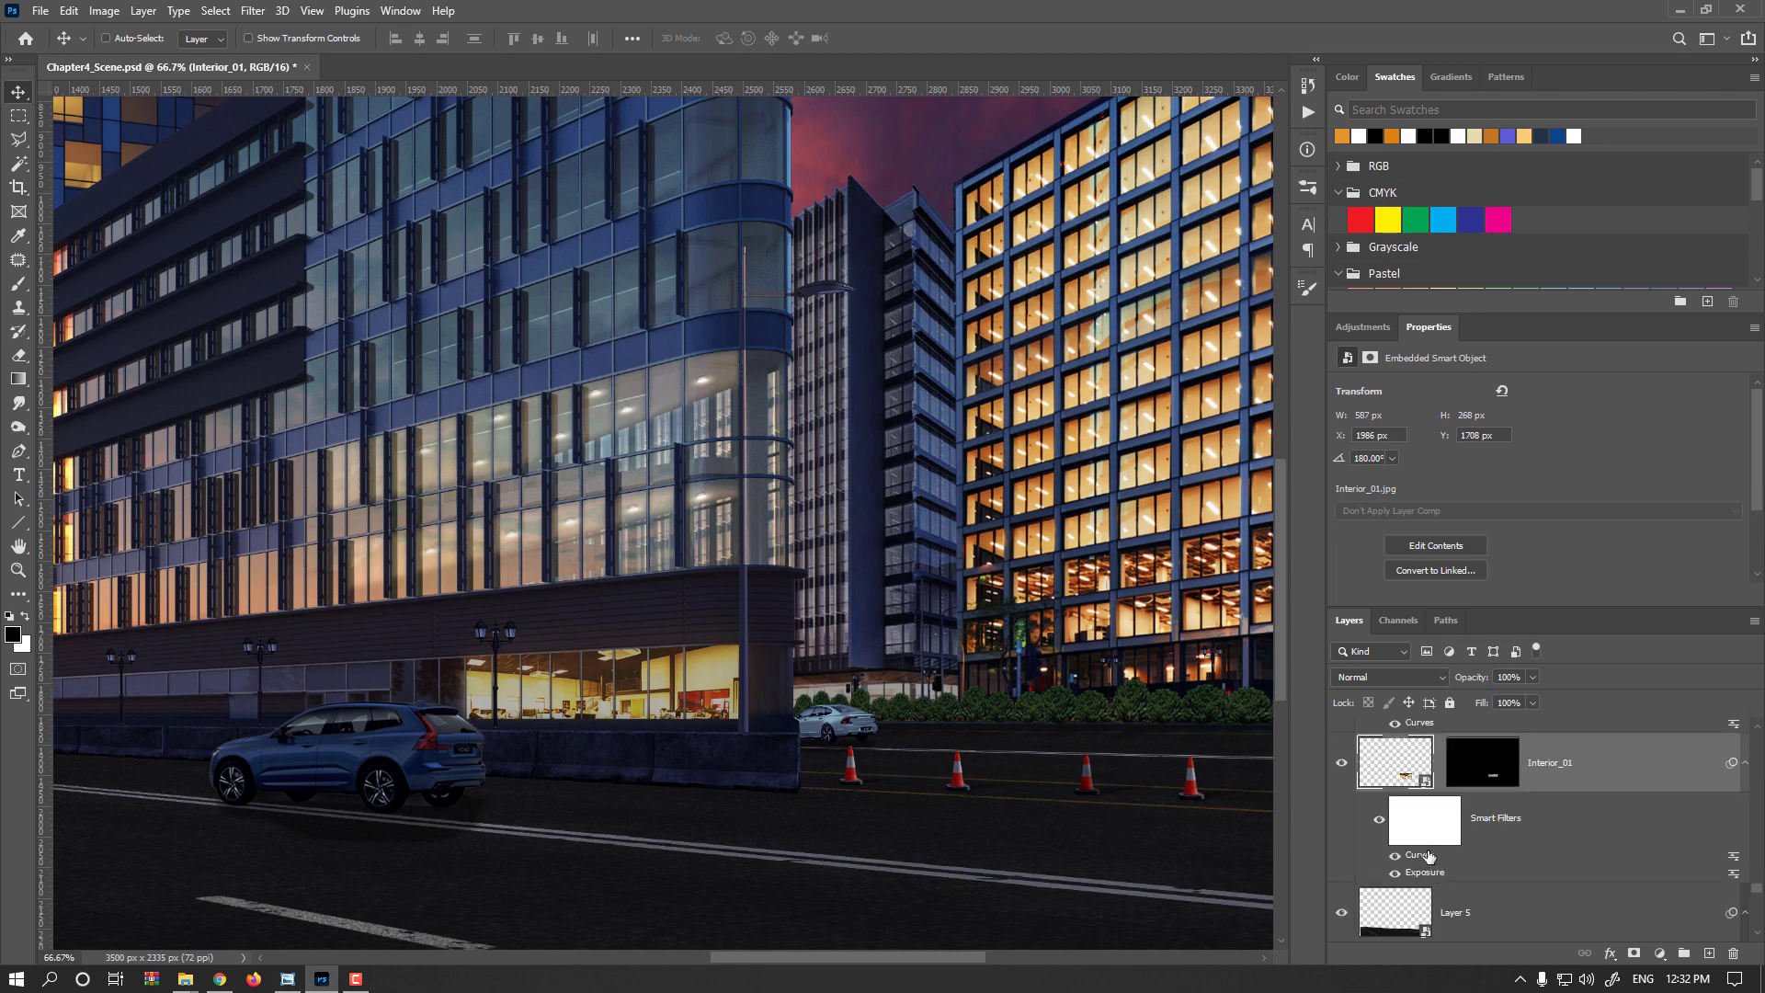
pyautogui.doubleClick(1425, 873)
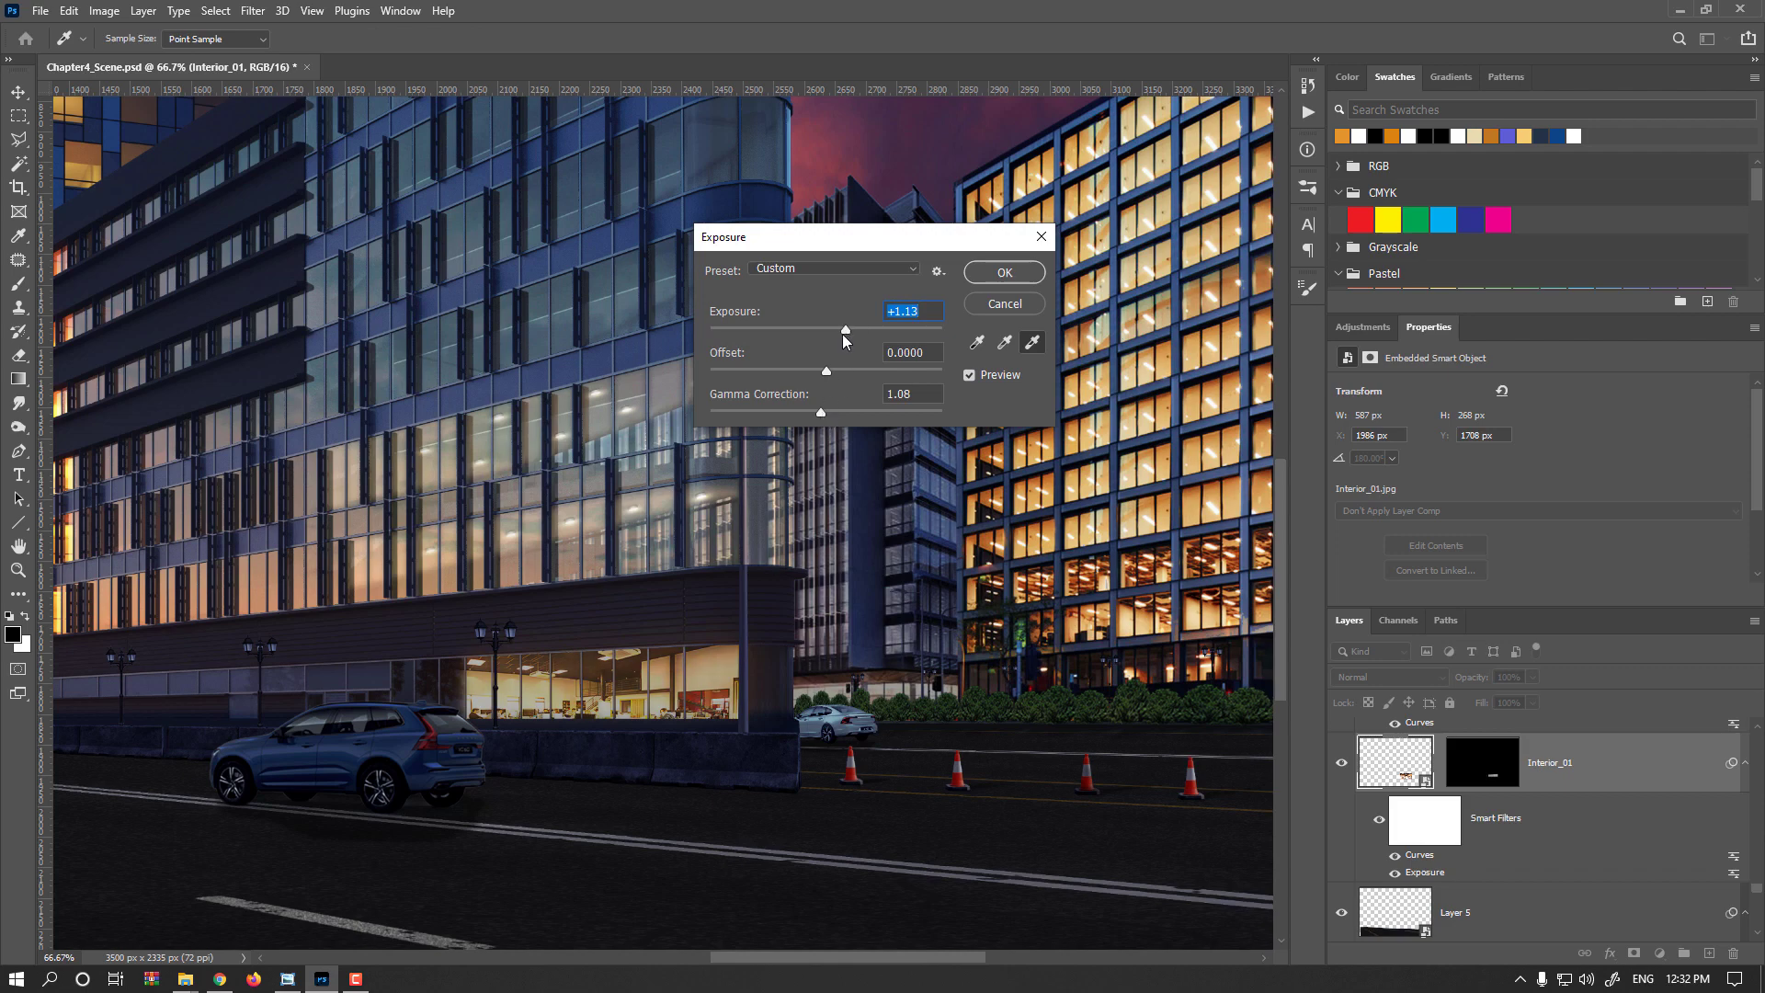
pyautogui.moveTo(842, 334); pyautogui.dragTo(837, 328)
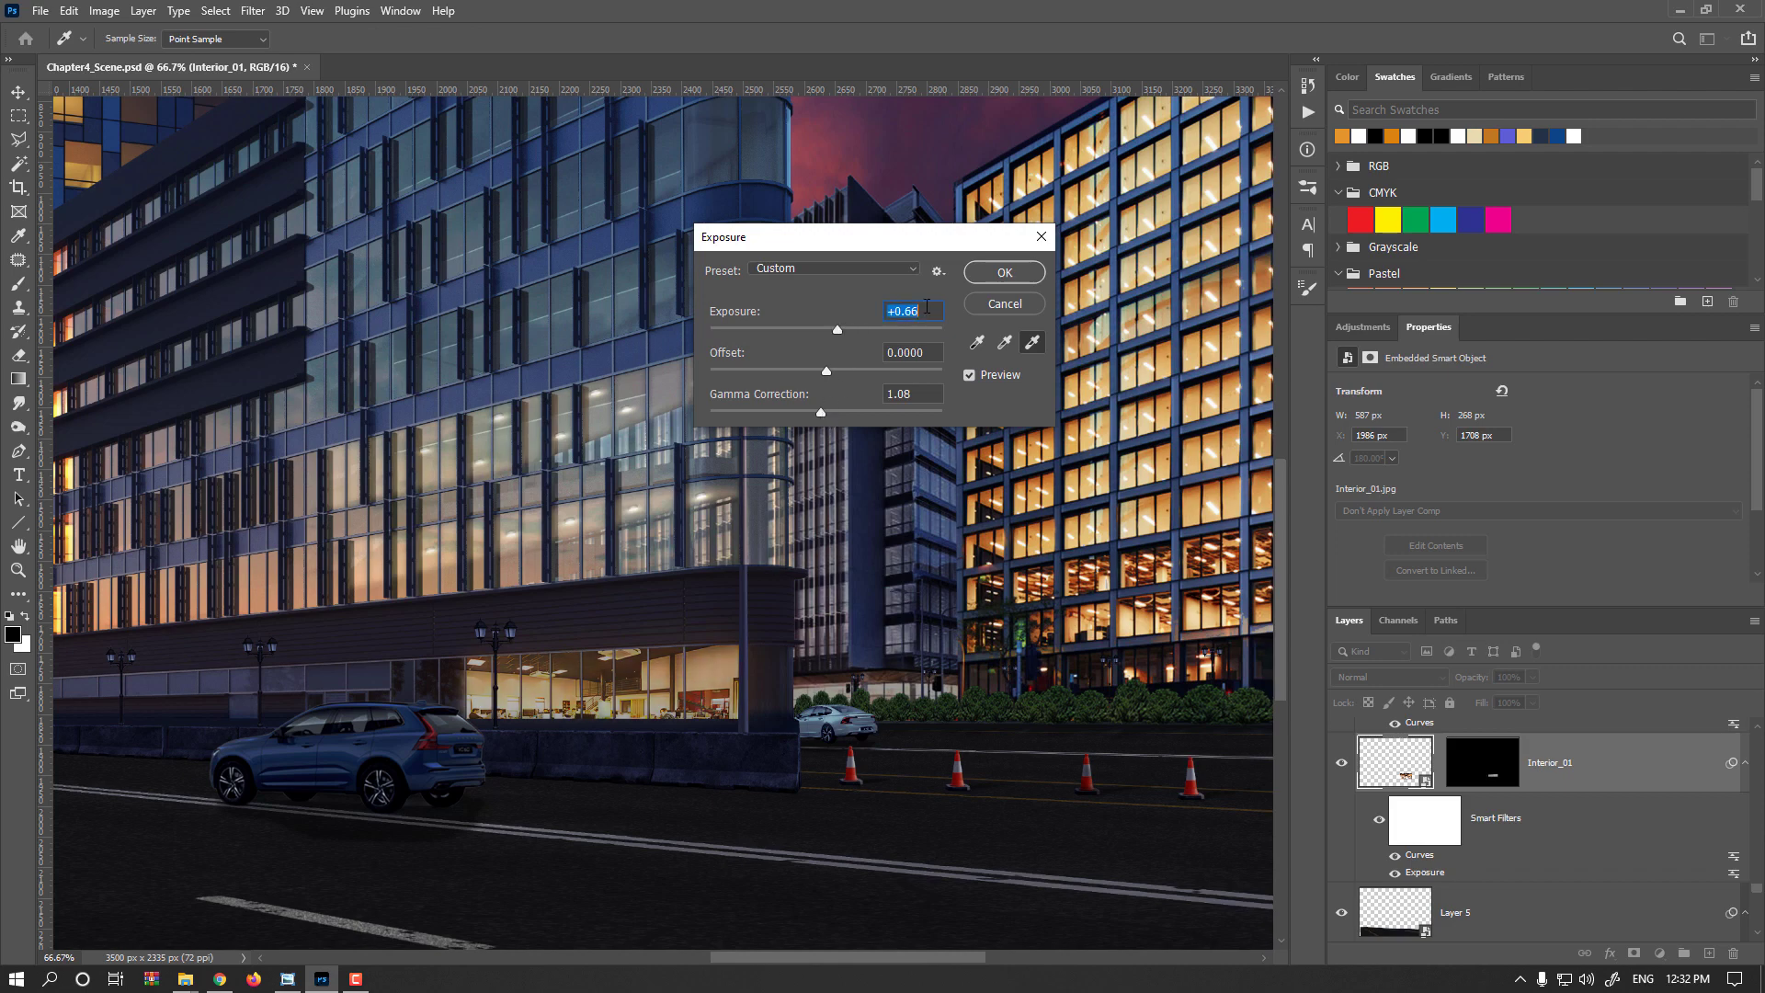
pyautogui.click(1004, 272)
# - Apply Hue/Saturation to Interior_01 with Hue -15 and Lightness reset to 0
pyautogui.hotkey('ctrl', '-')
pyautogui.hotkey('ctrl', '-')
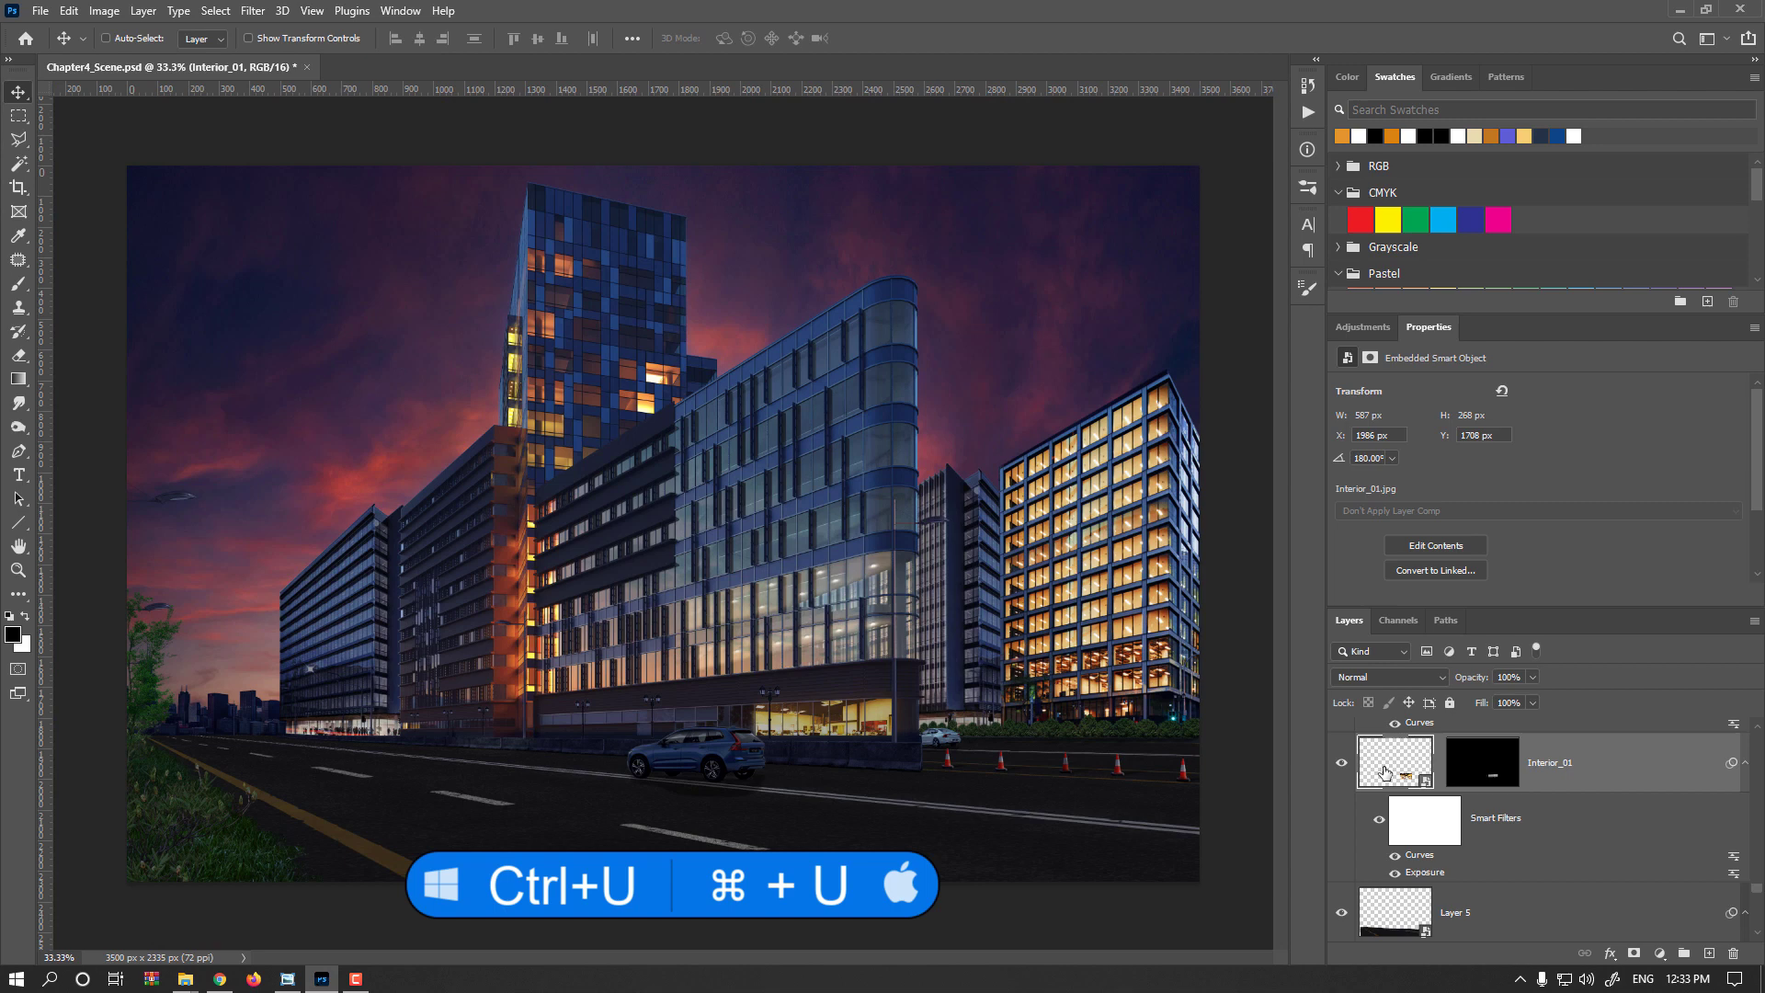
pyautogui.hotkey('ctrl', 'u')
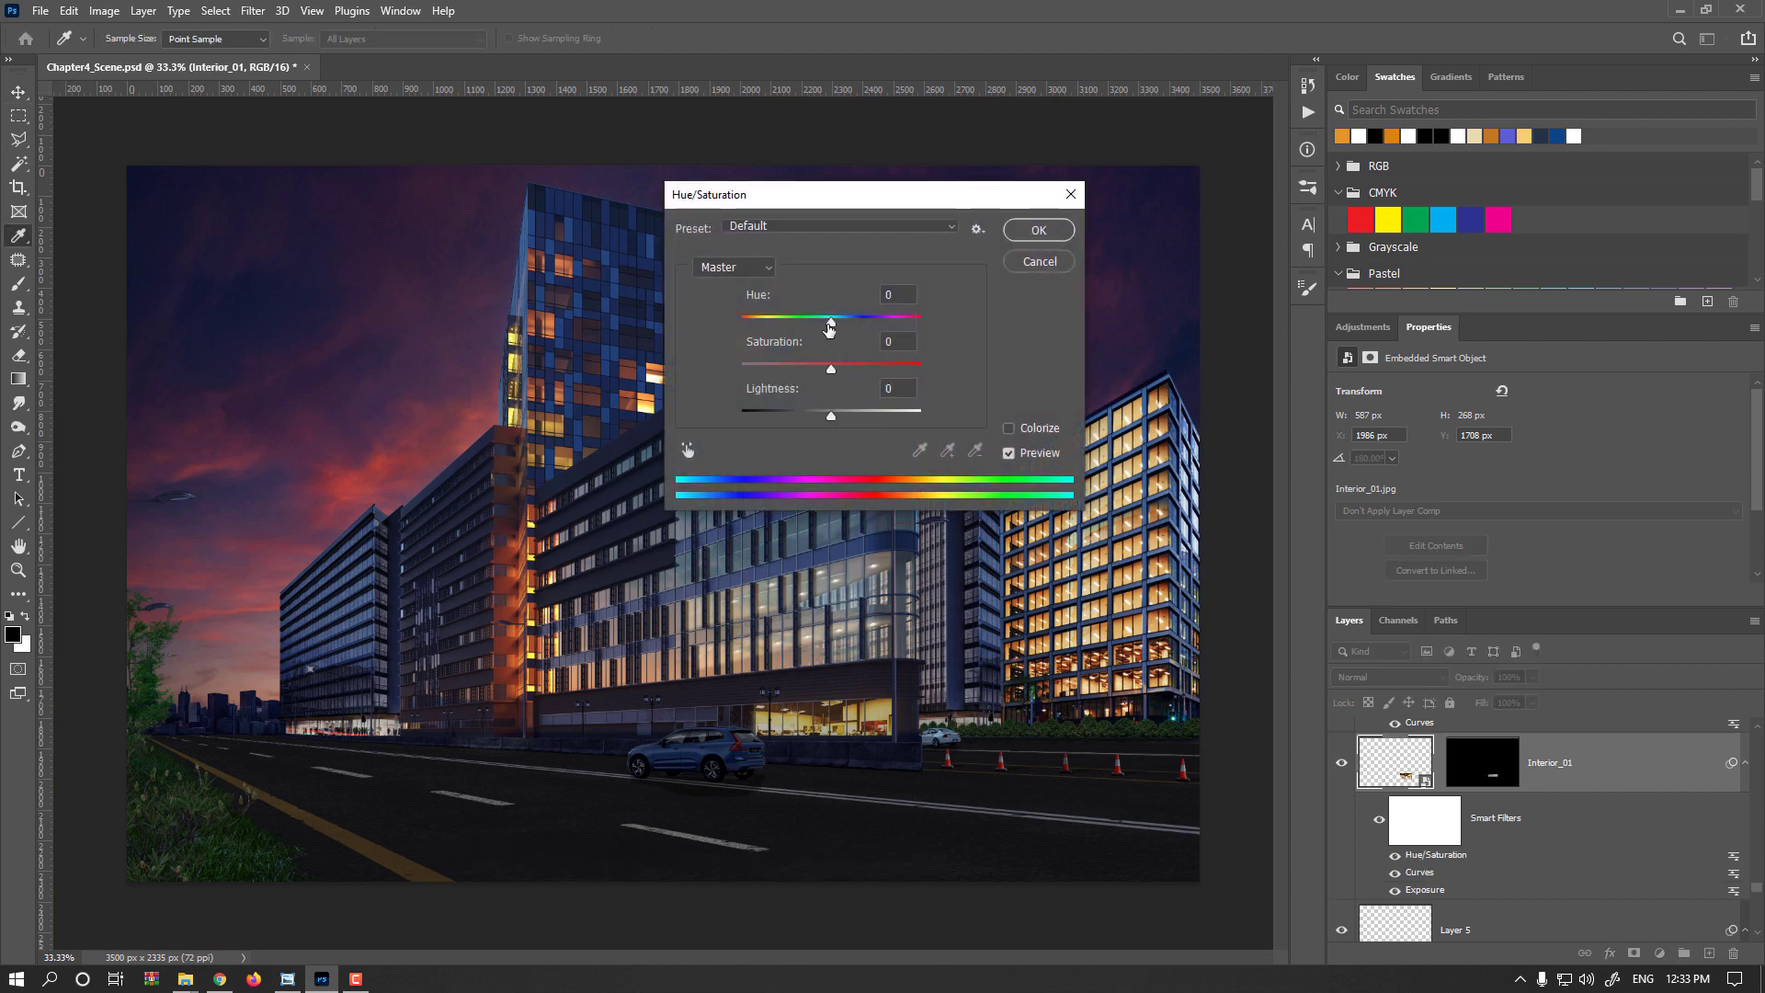
pyautogui.moveTo(829, 324); pyautogui.dragTo(819, 321)
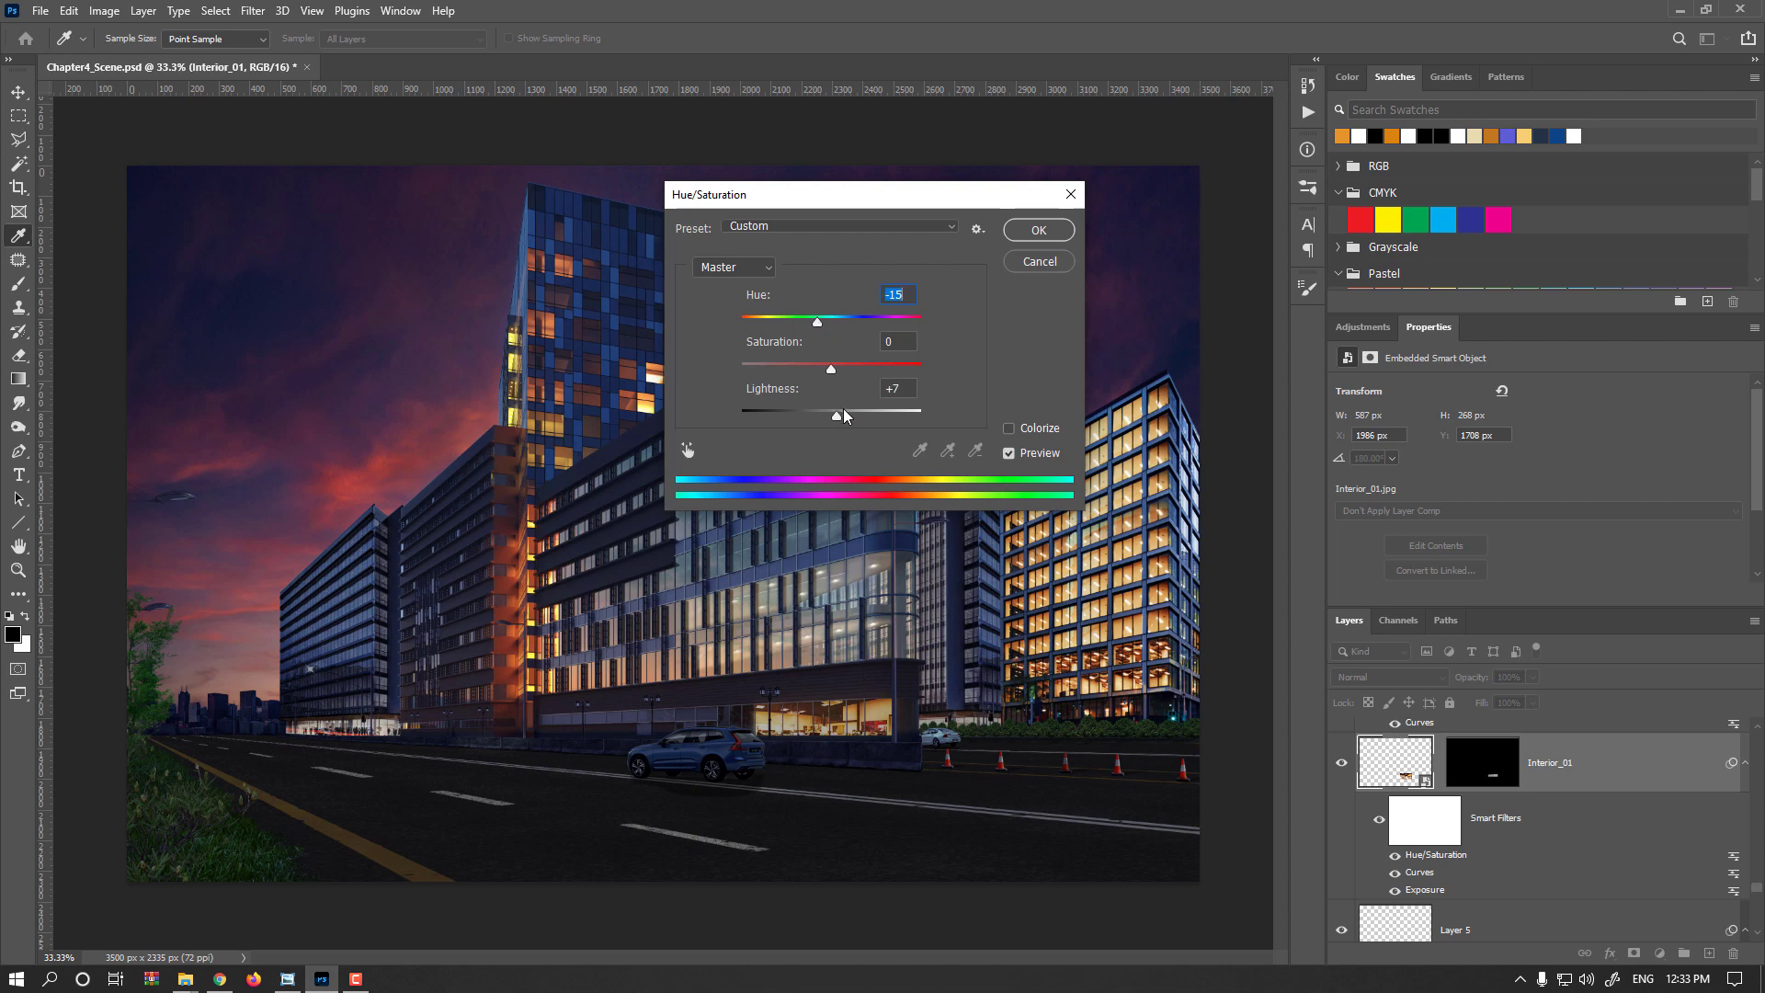
pyautogui.doubleClick(894, 389)
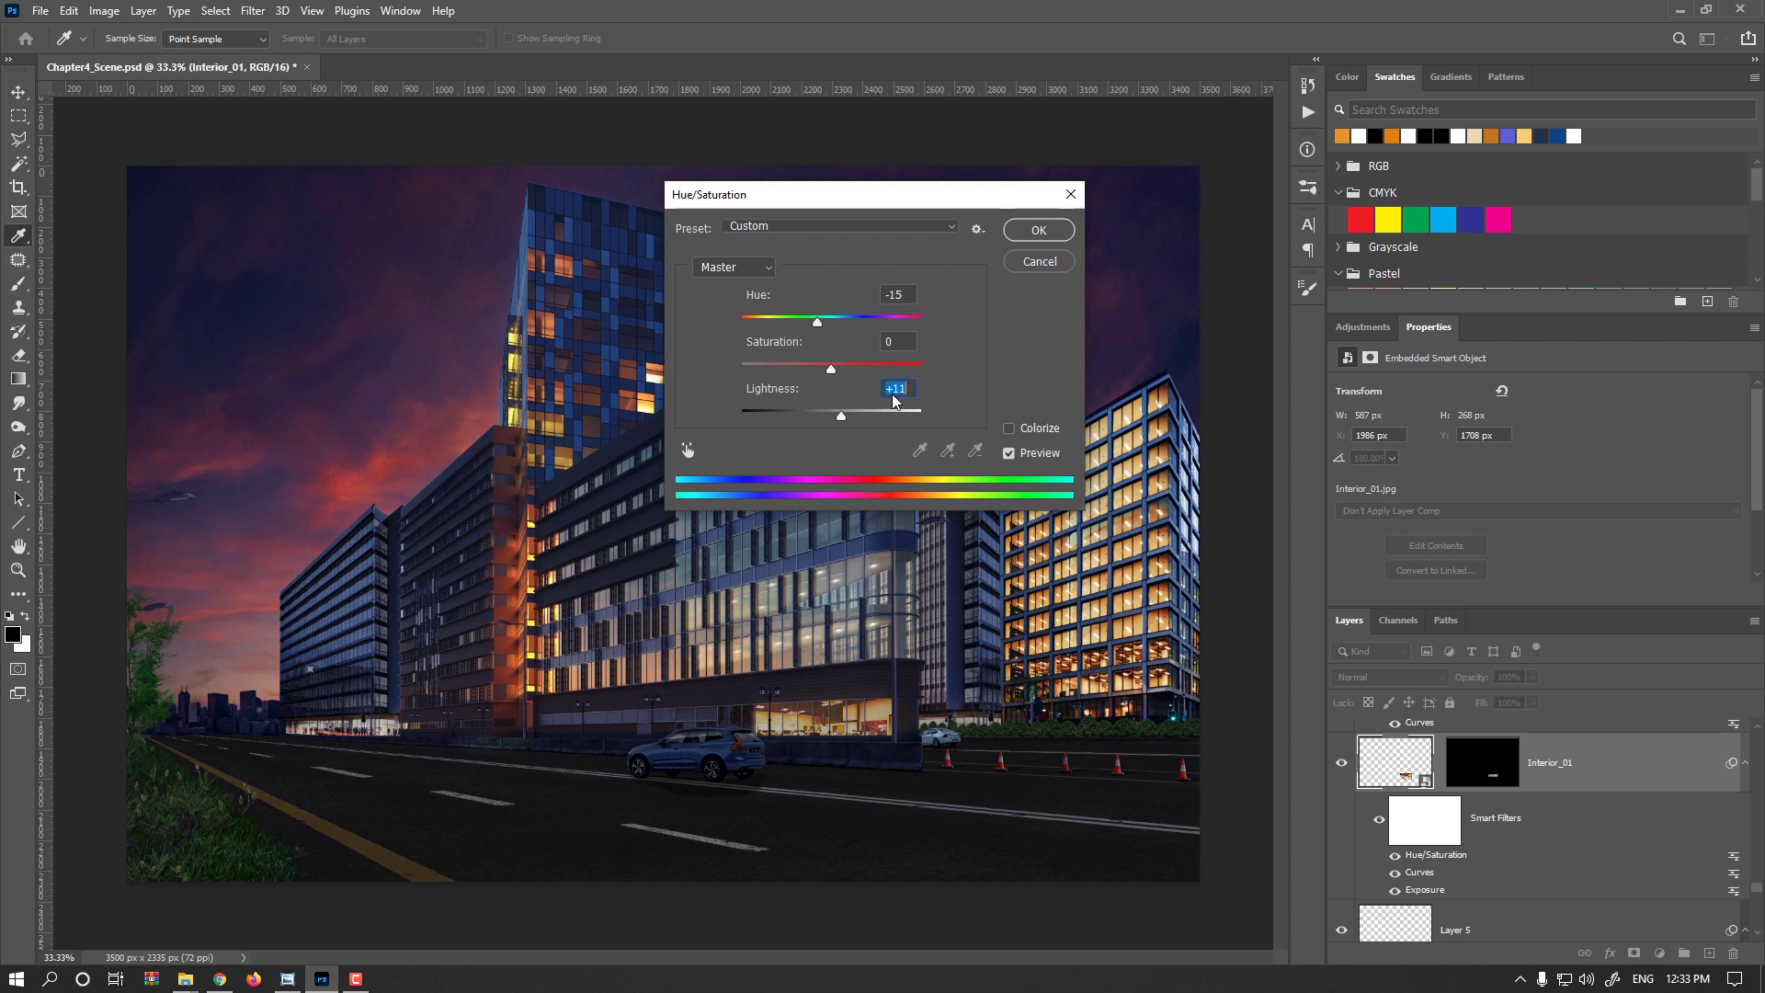
pyautogui.write('0')
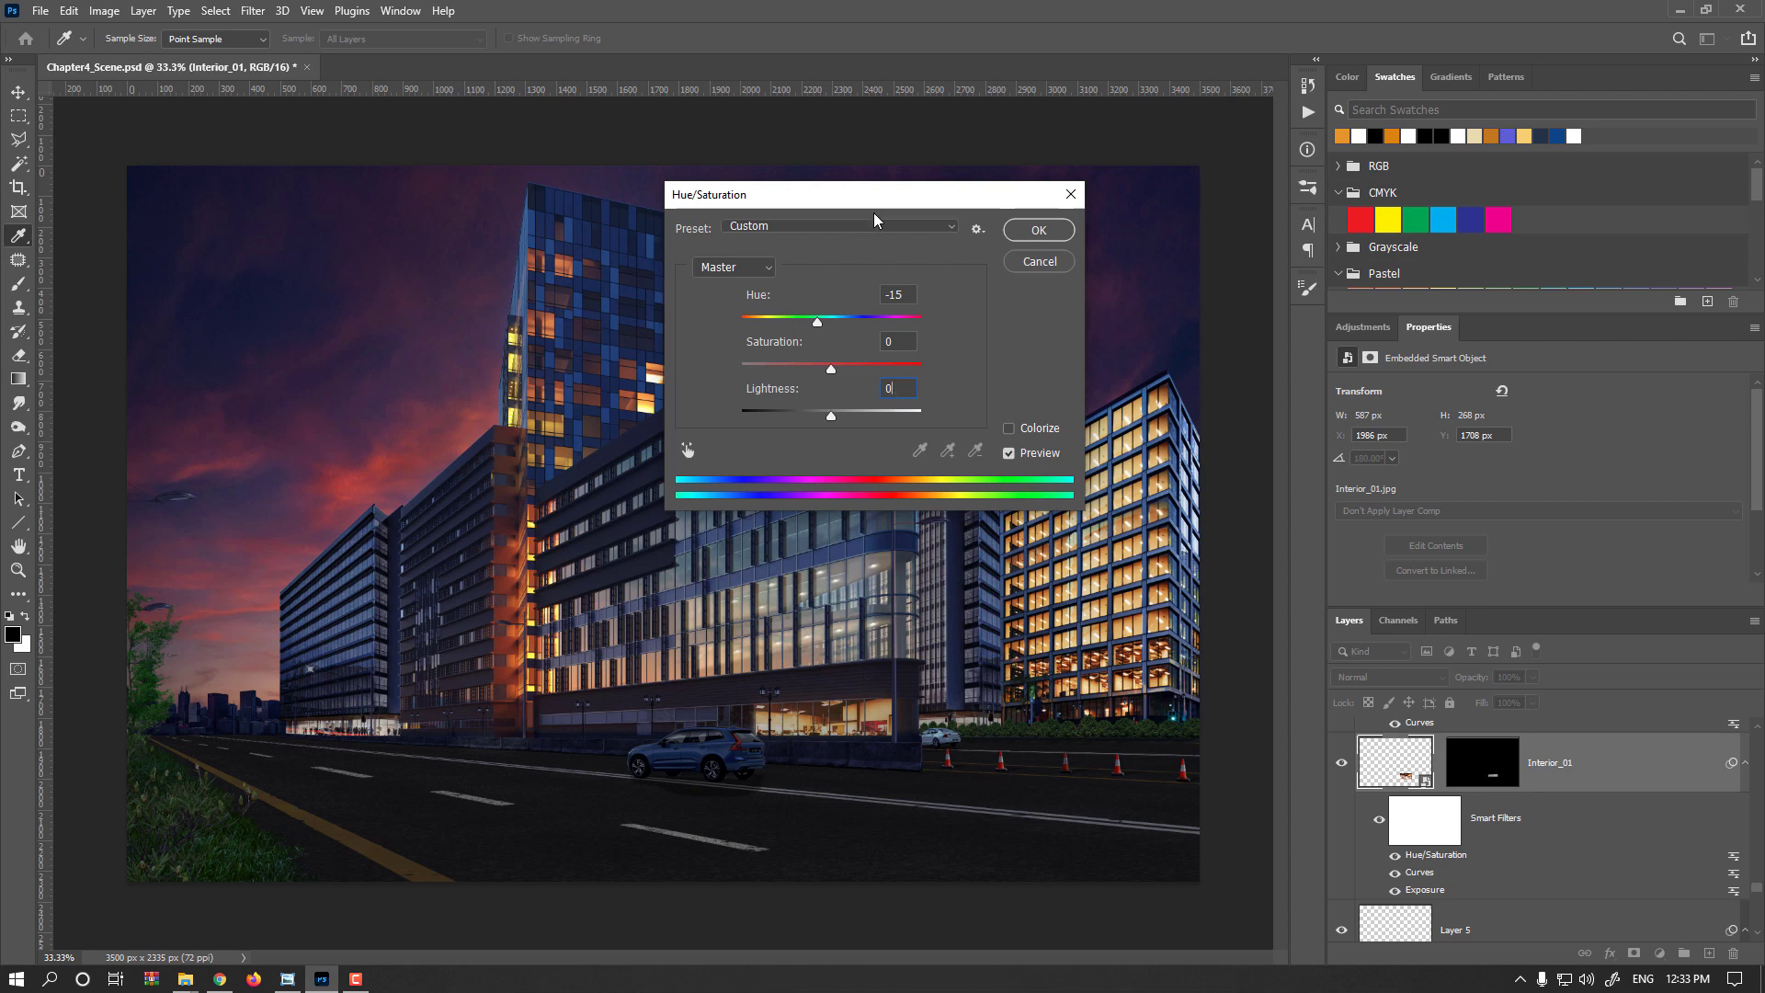
pyautogui.click(1025, 231)
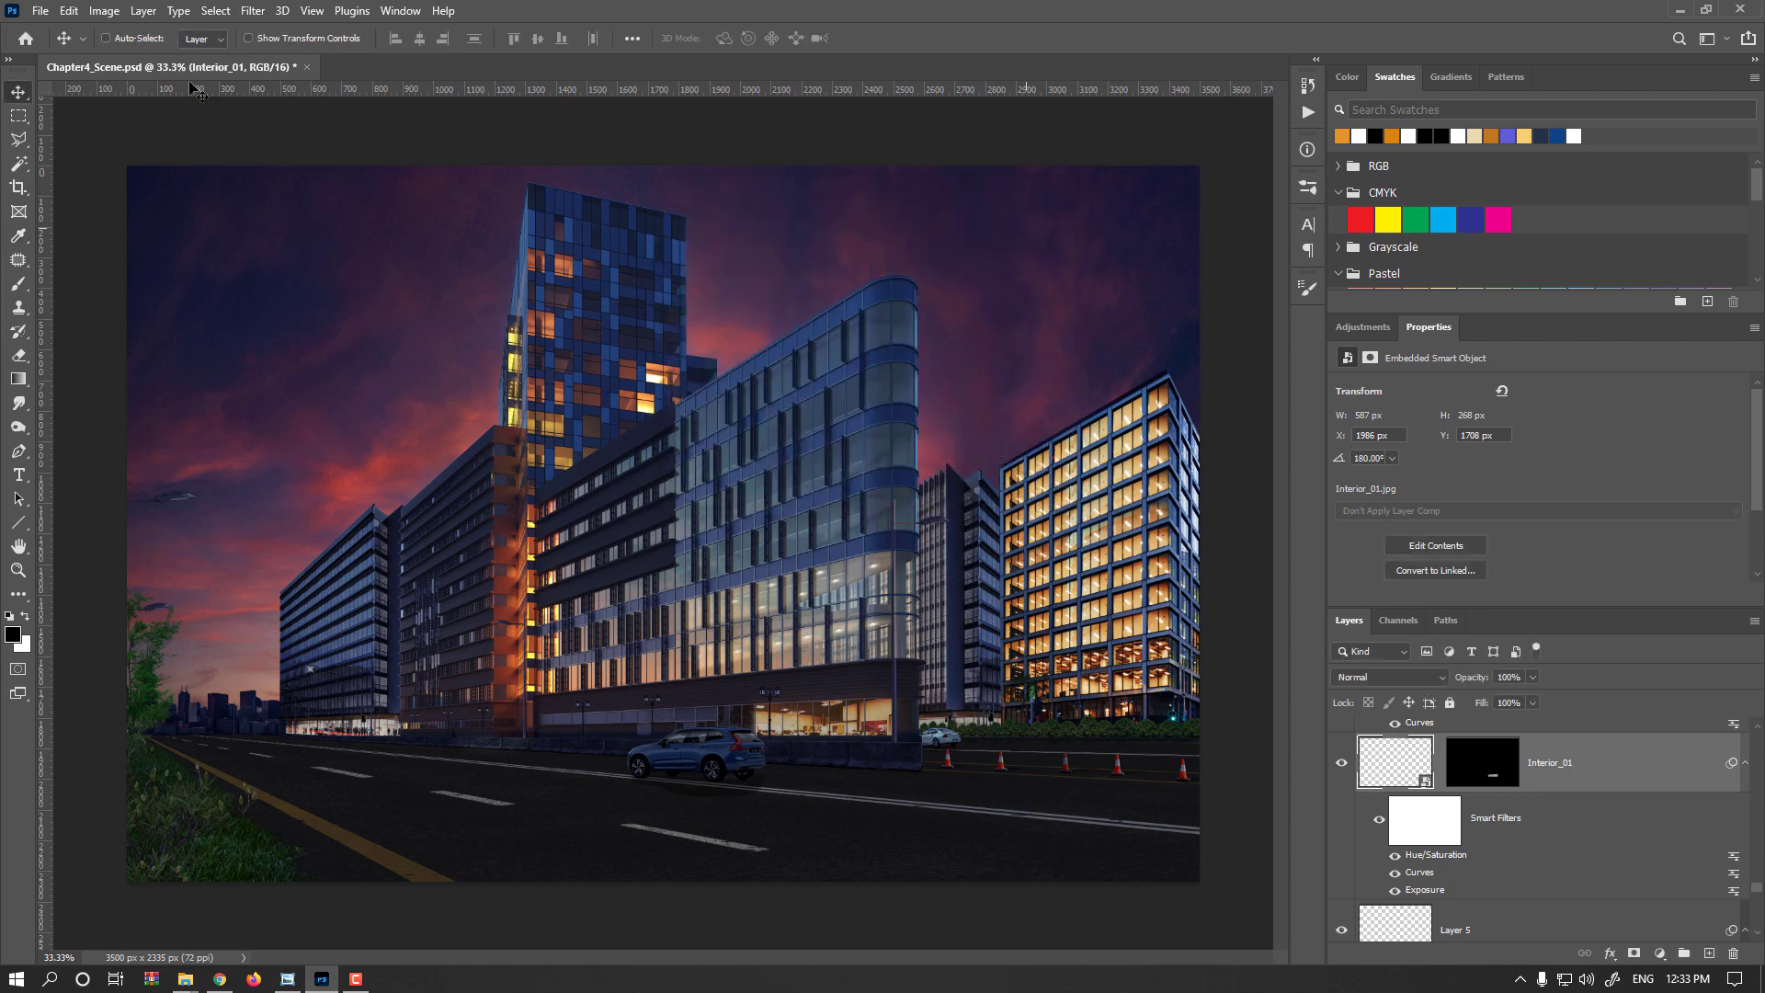
# - Apply a Brightness/Contrast adjustment to Interior_01 with contrast 57 and brightness 9
pyautogui.click(107, 11)
pyautogui.moveTo(183, 57)
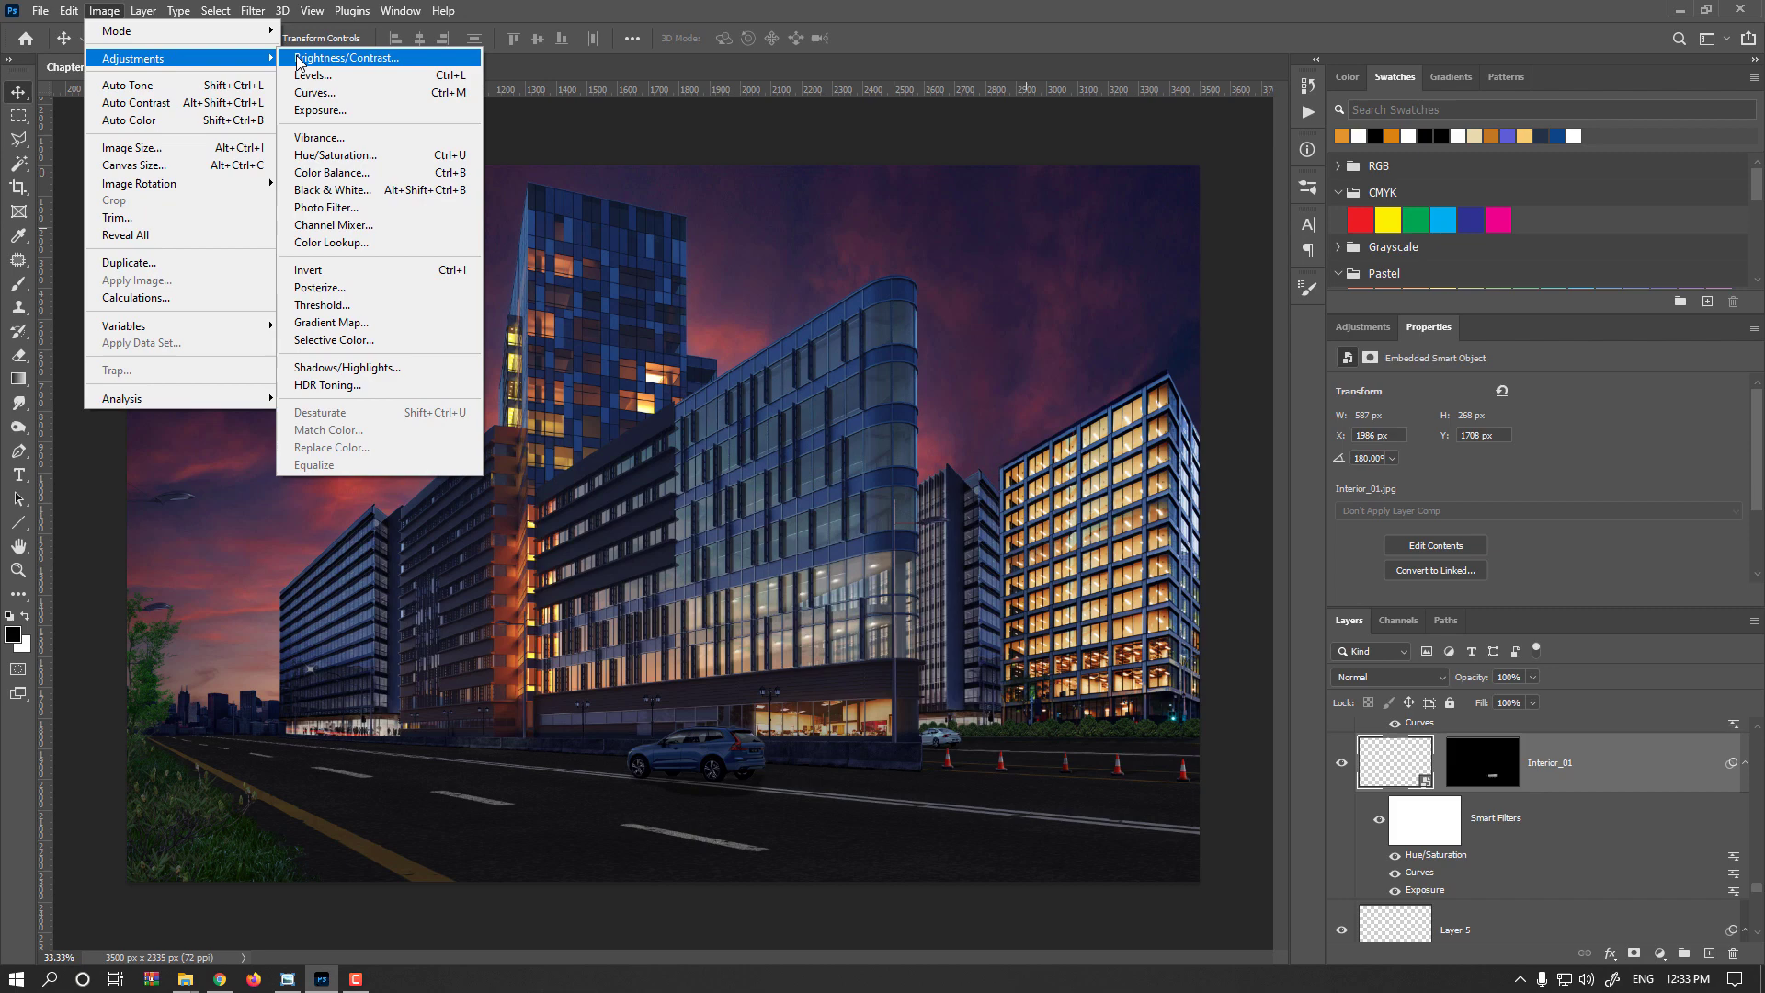
pyautogui.click(344, 58)
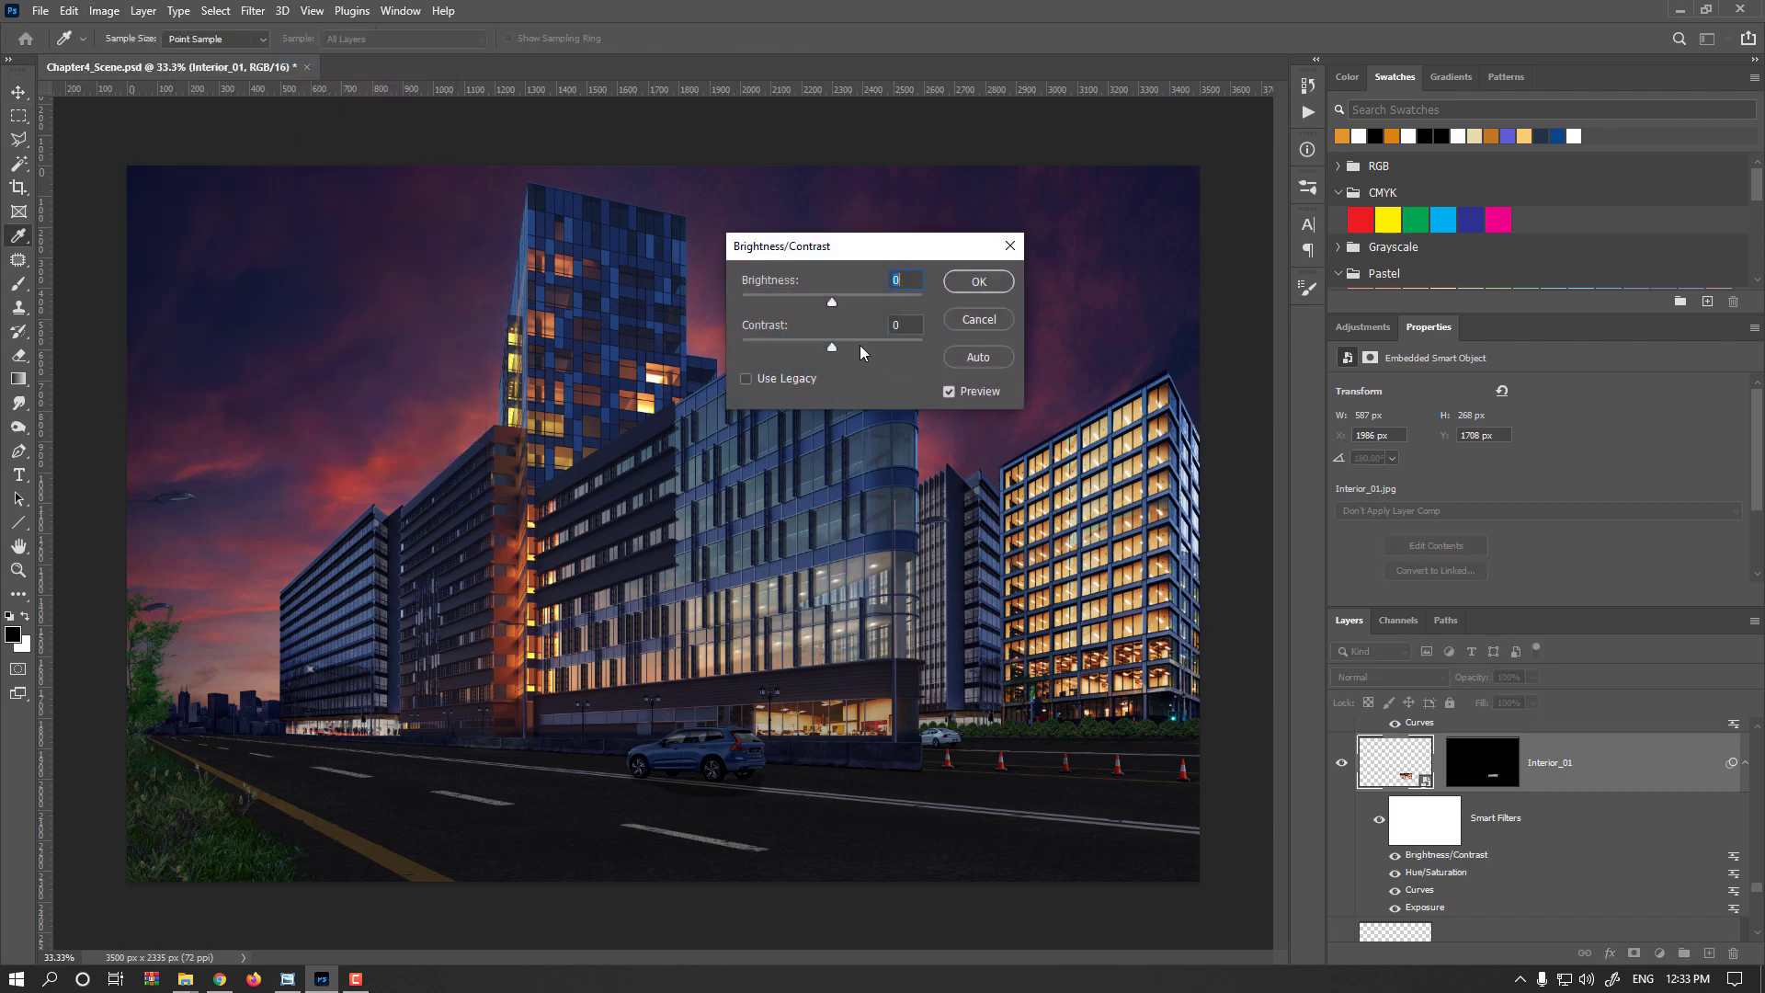
pyautogui.moveTo(883, 346); pyautogui.dragTo(885, 346)
pyautogui.click(838, 296)
pyautogui.click(977, 282)
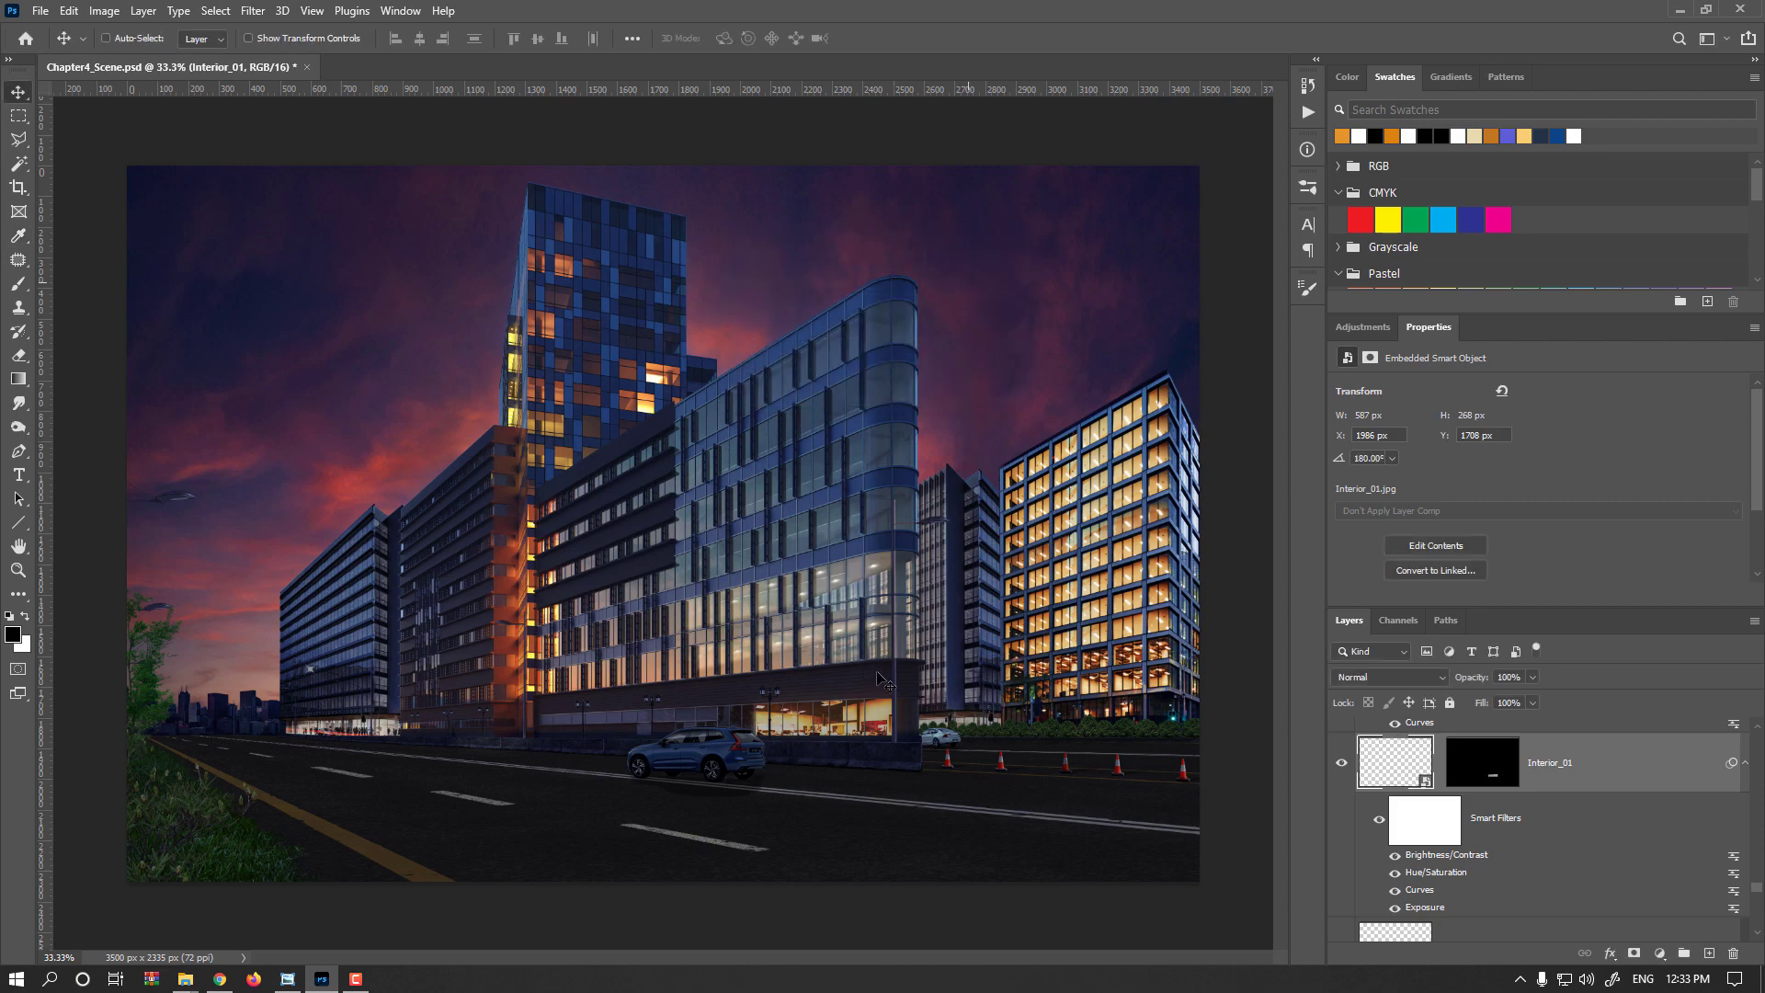
pyautogui.rightClick(894, 689)
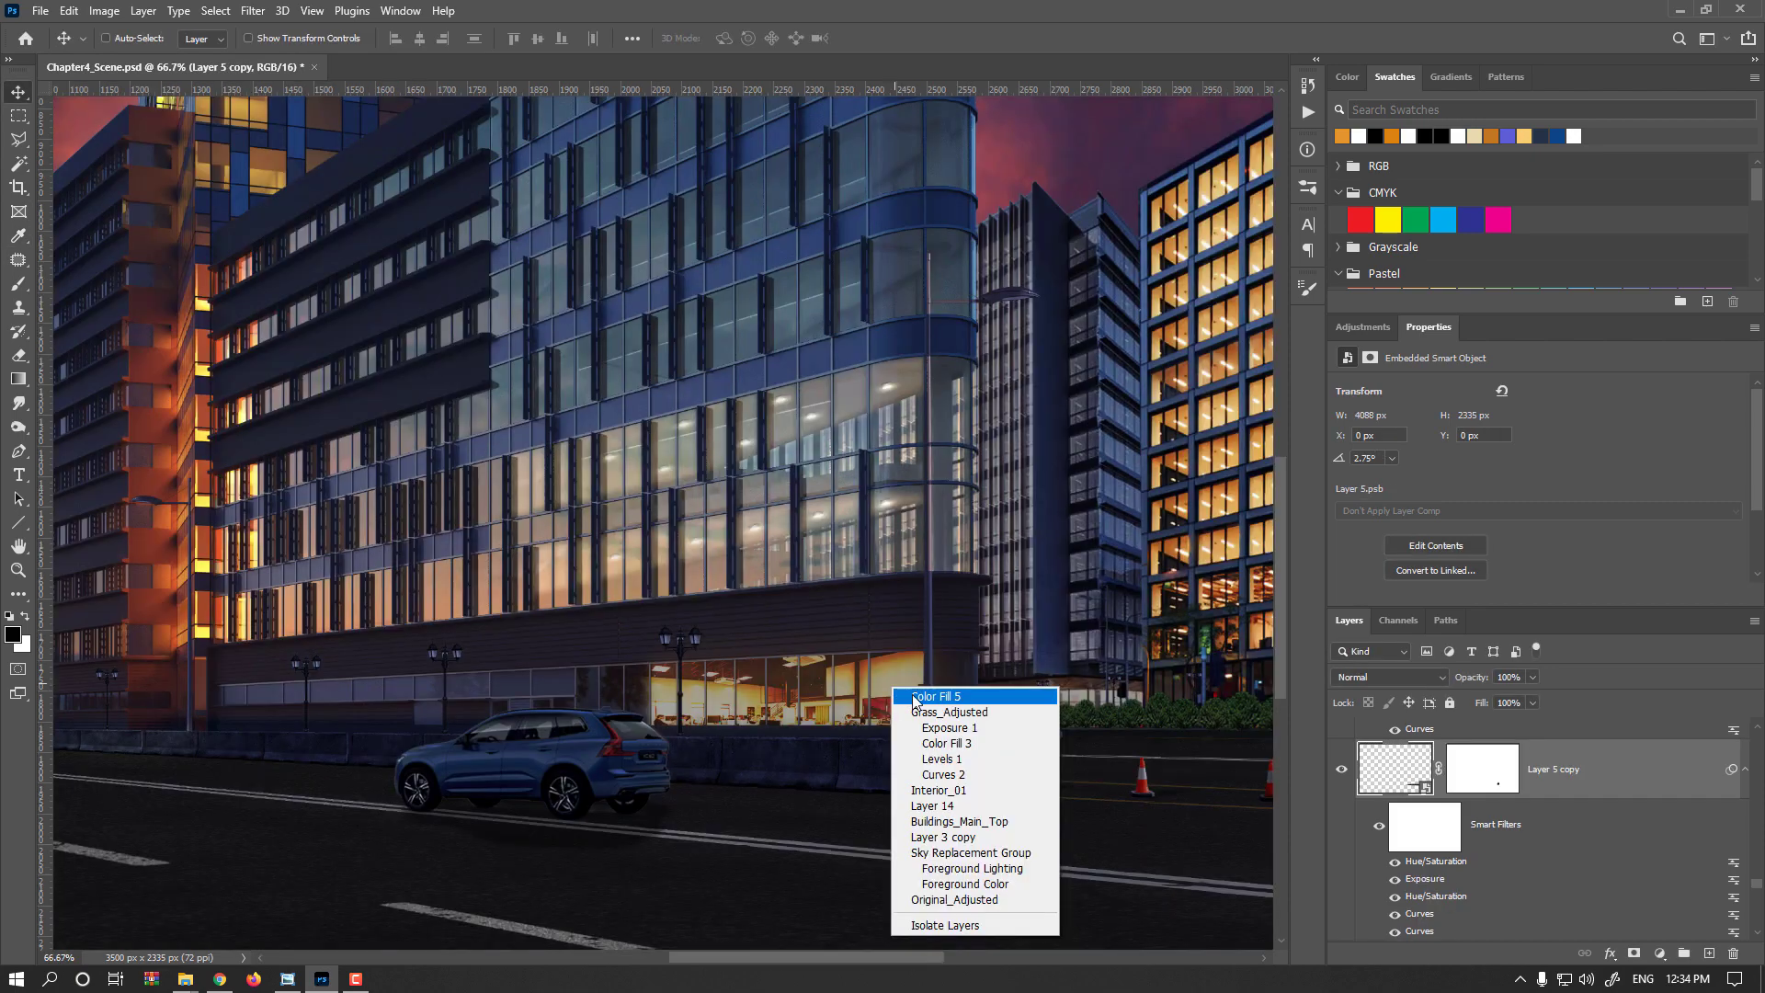
# - Check Layer 20's effect on the storefront, then delete Layer 20
pyautogui.click(919, 697)
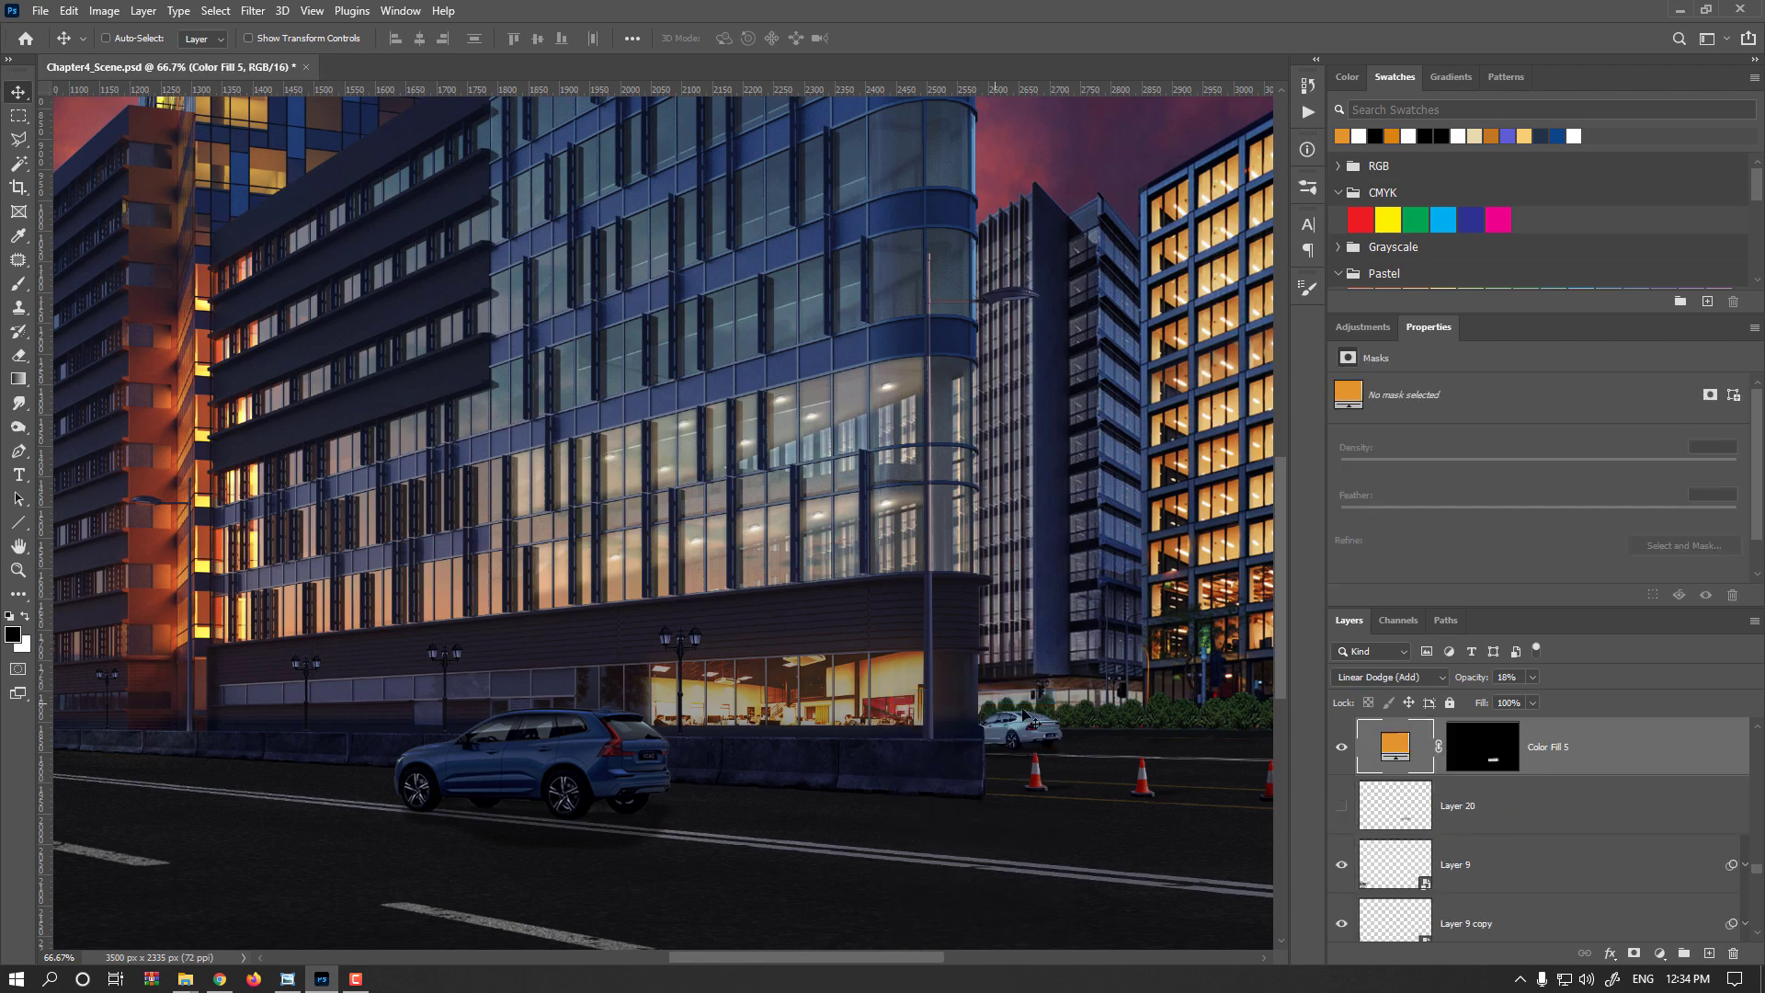
pyautogui.click(1384, 819)
pyautogui.click(1342, 806)
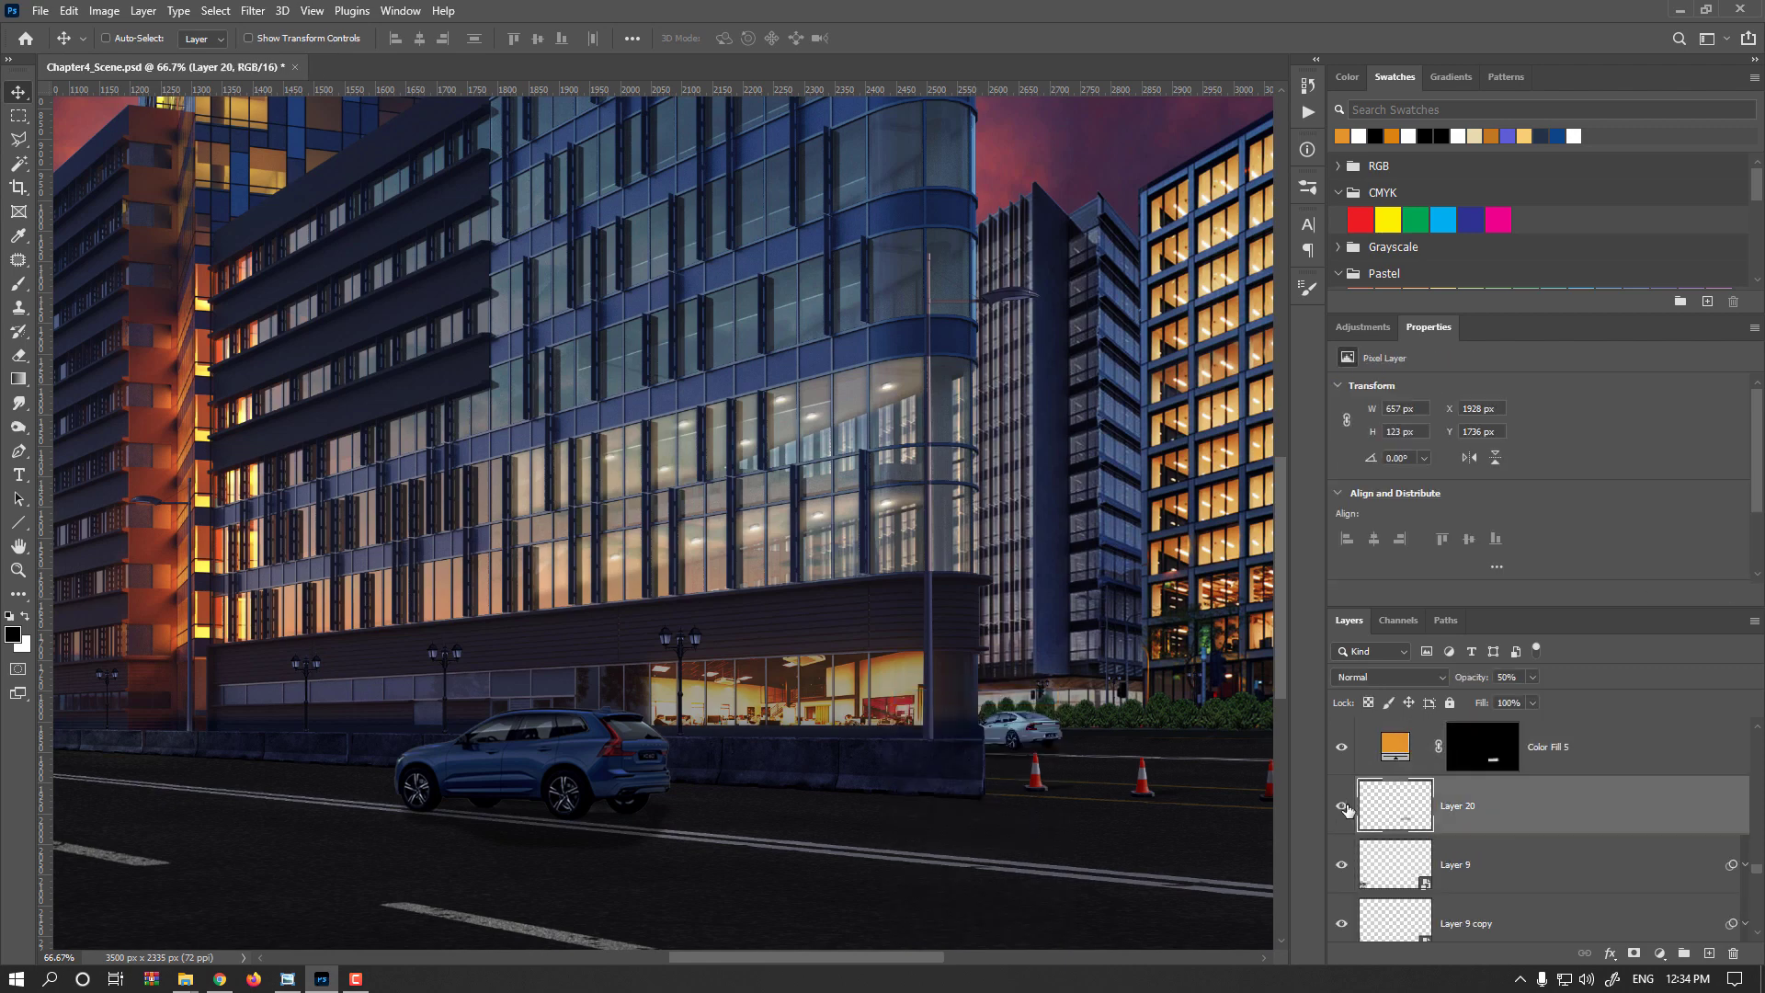
pyautogui.click(1343, 806)
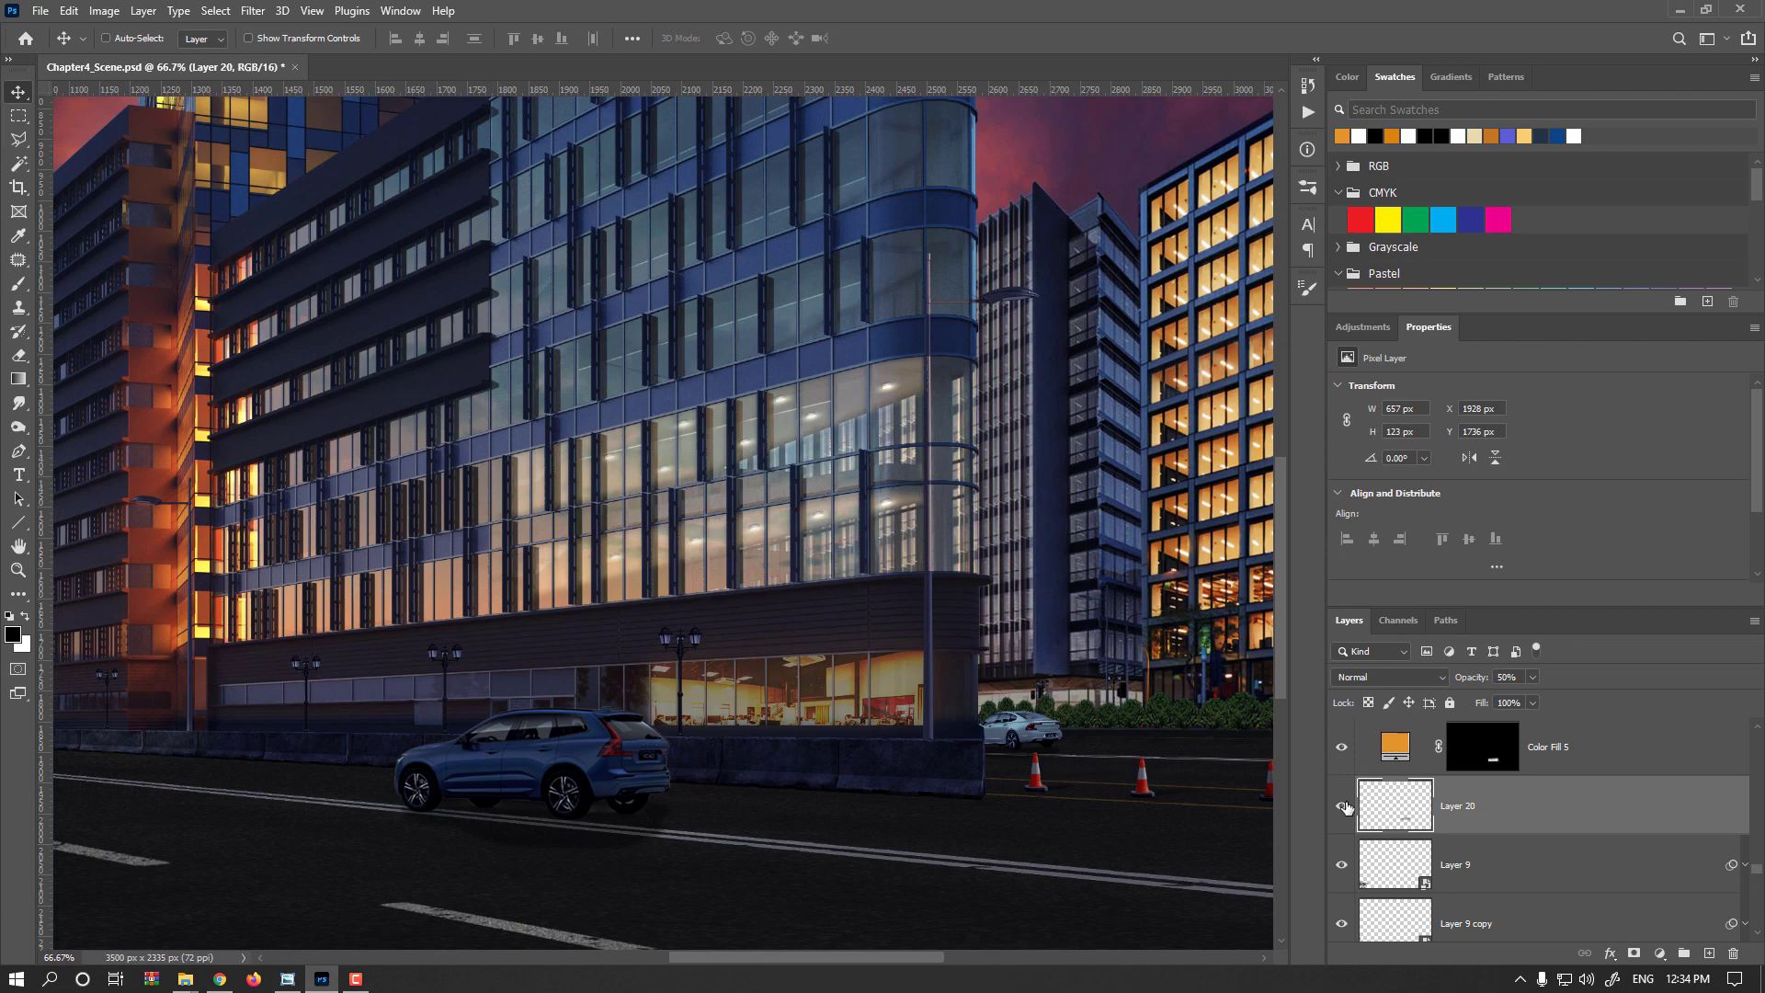
pyautogui.press('Delete')
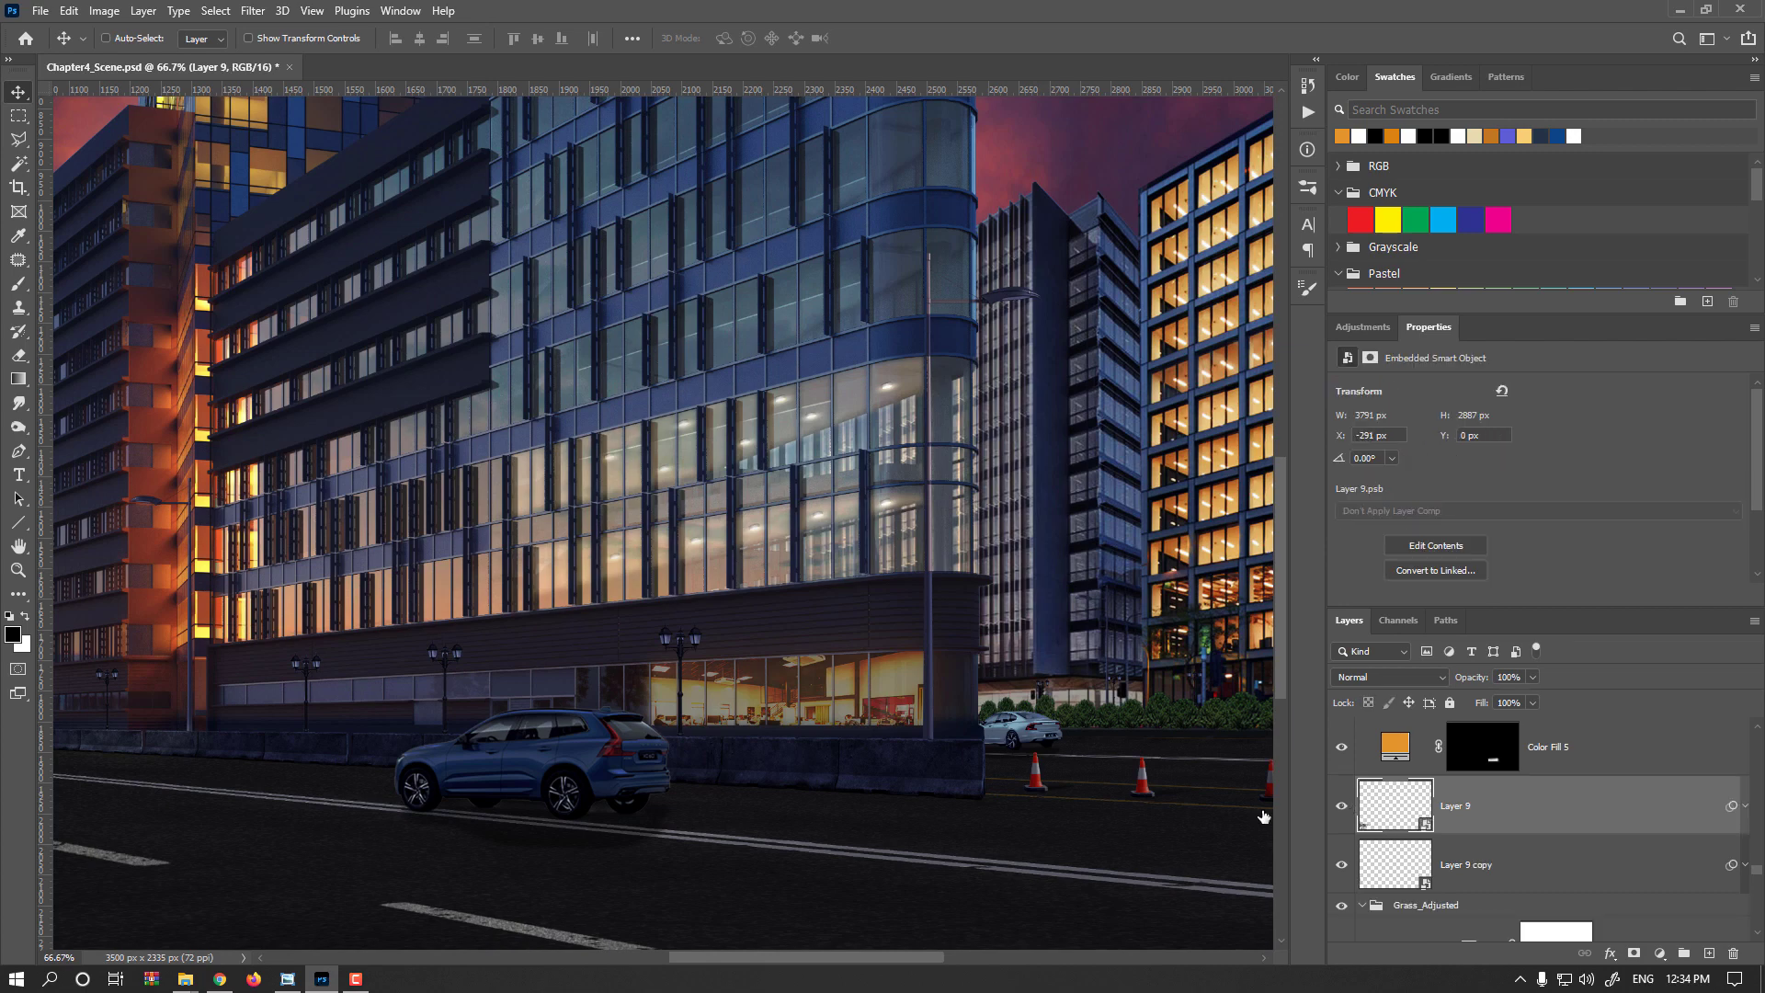
# - Show Interior_01 and lower its opacity to 25%, comparing it against the storefront
pyautogui.keyDown('ctrl'); pyautogui.click(860, 724); pyautogui.keyUp('ctrl')
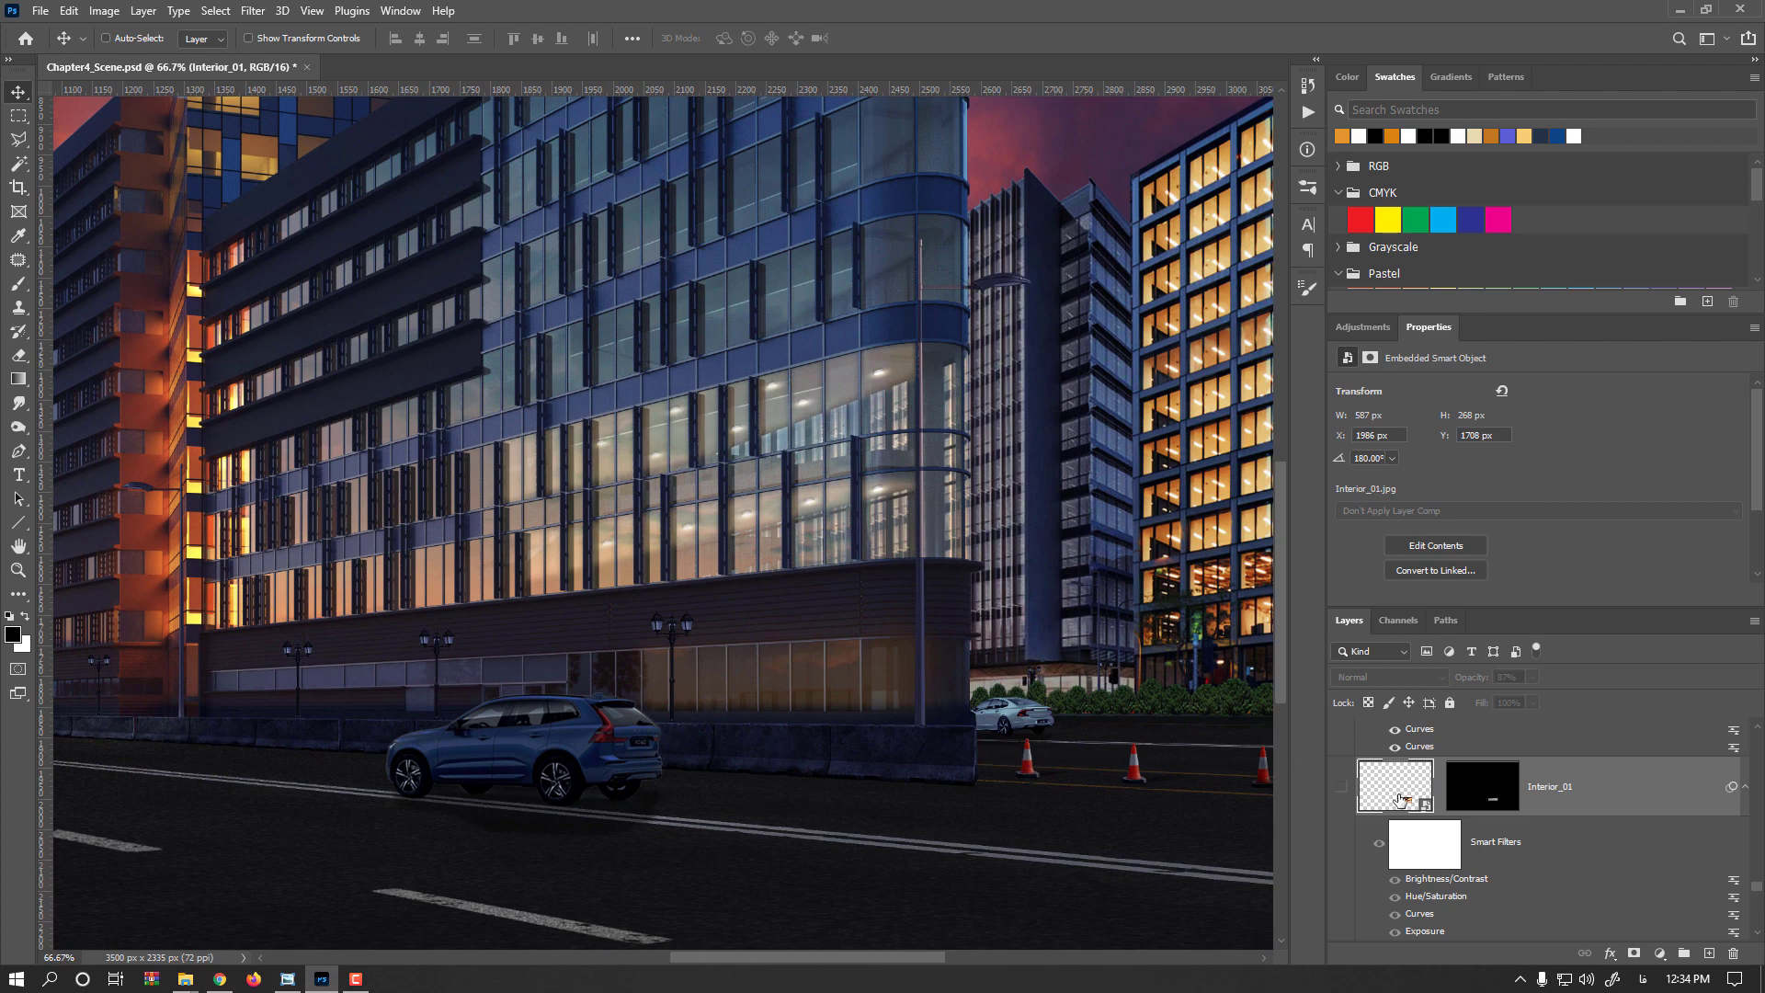
pyautogui.click(1343, 787)
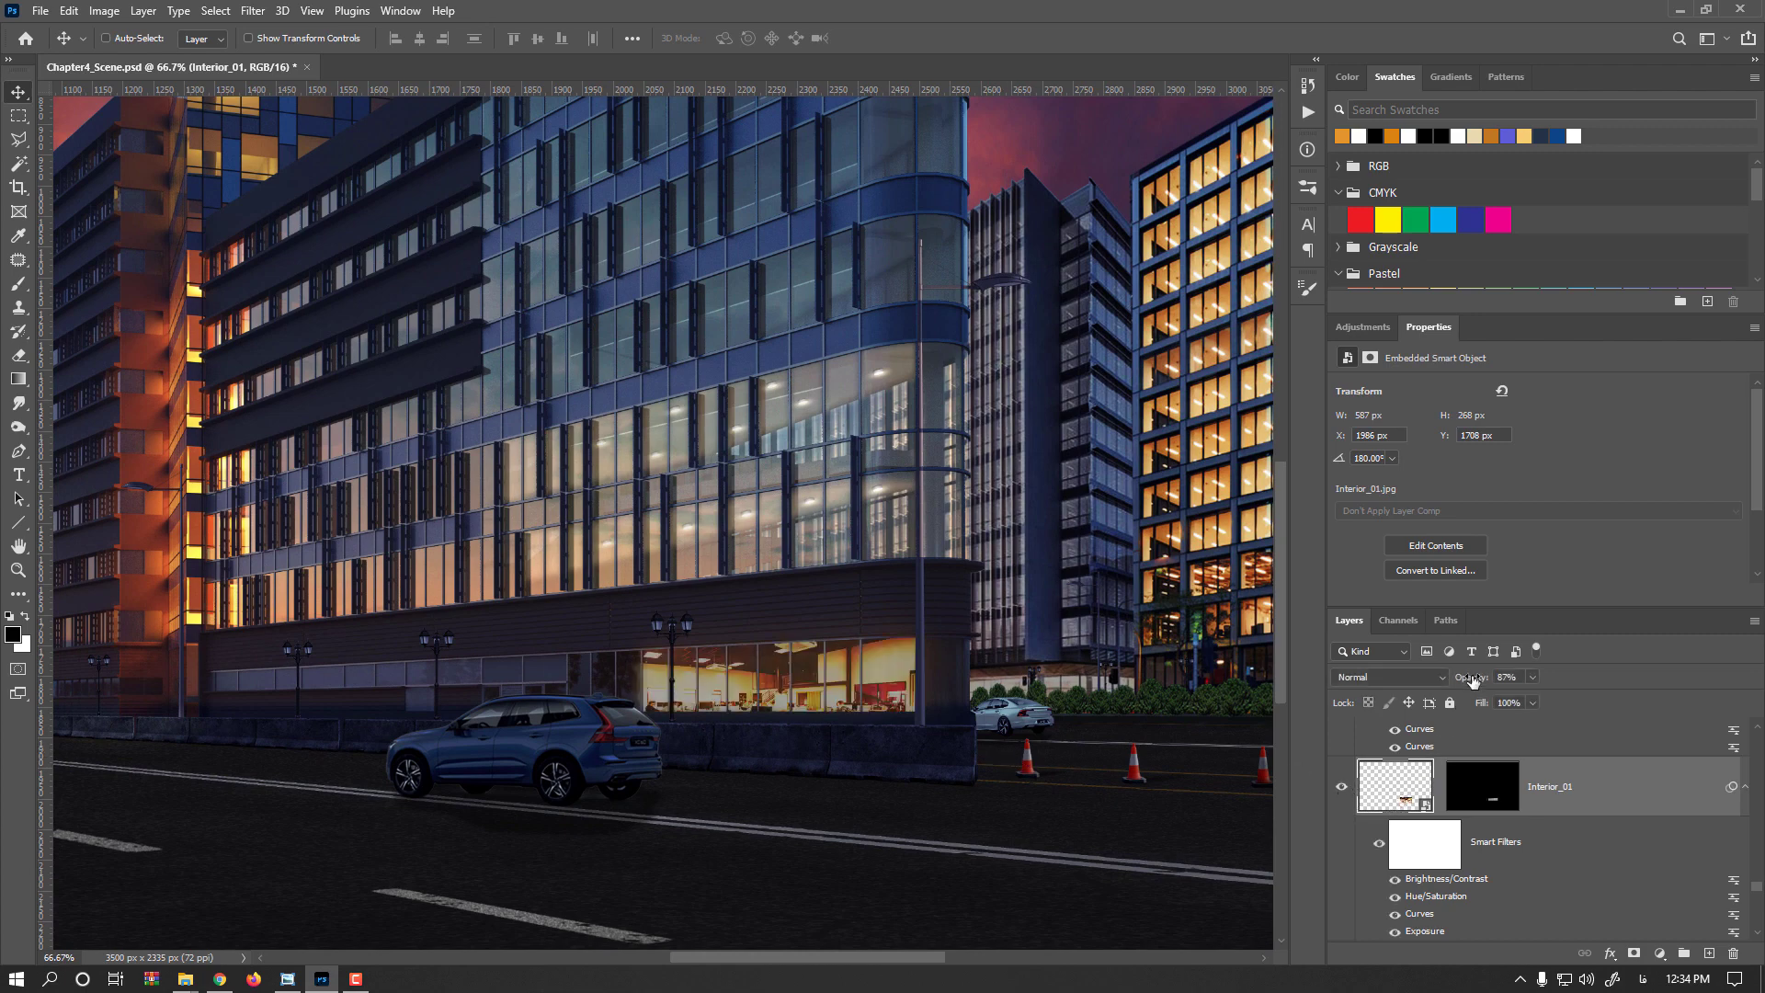
pyautogui.moveTo(1475, 680); pyautogui.dragTo(1400, 692)
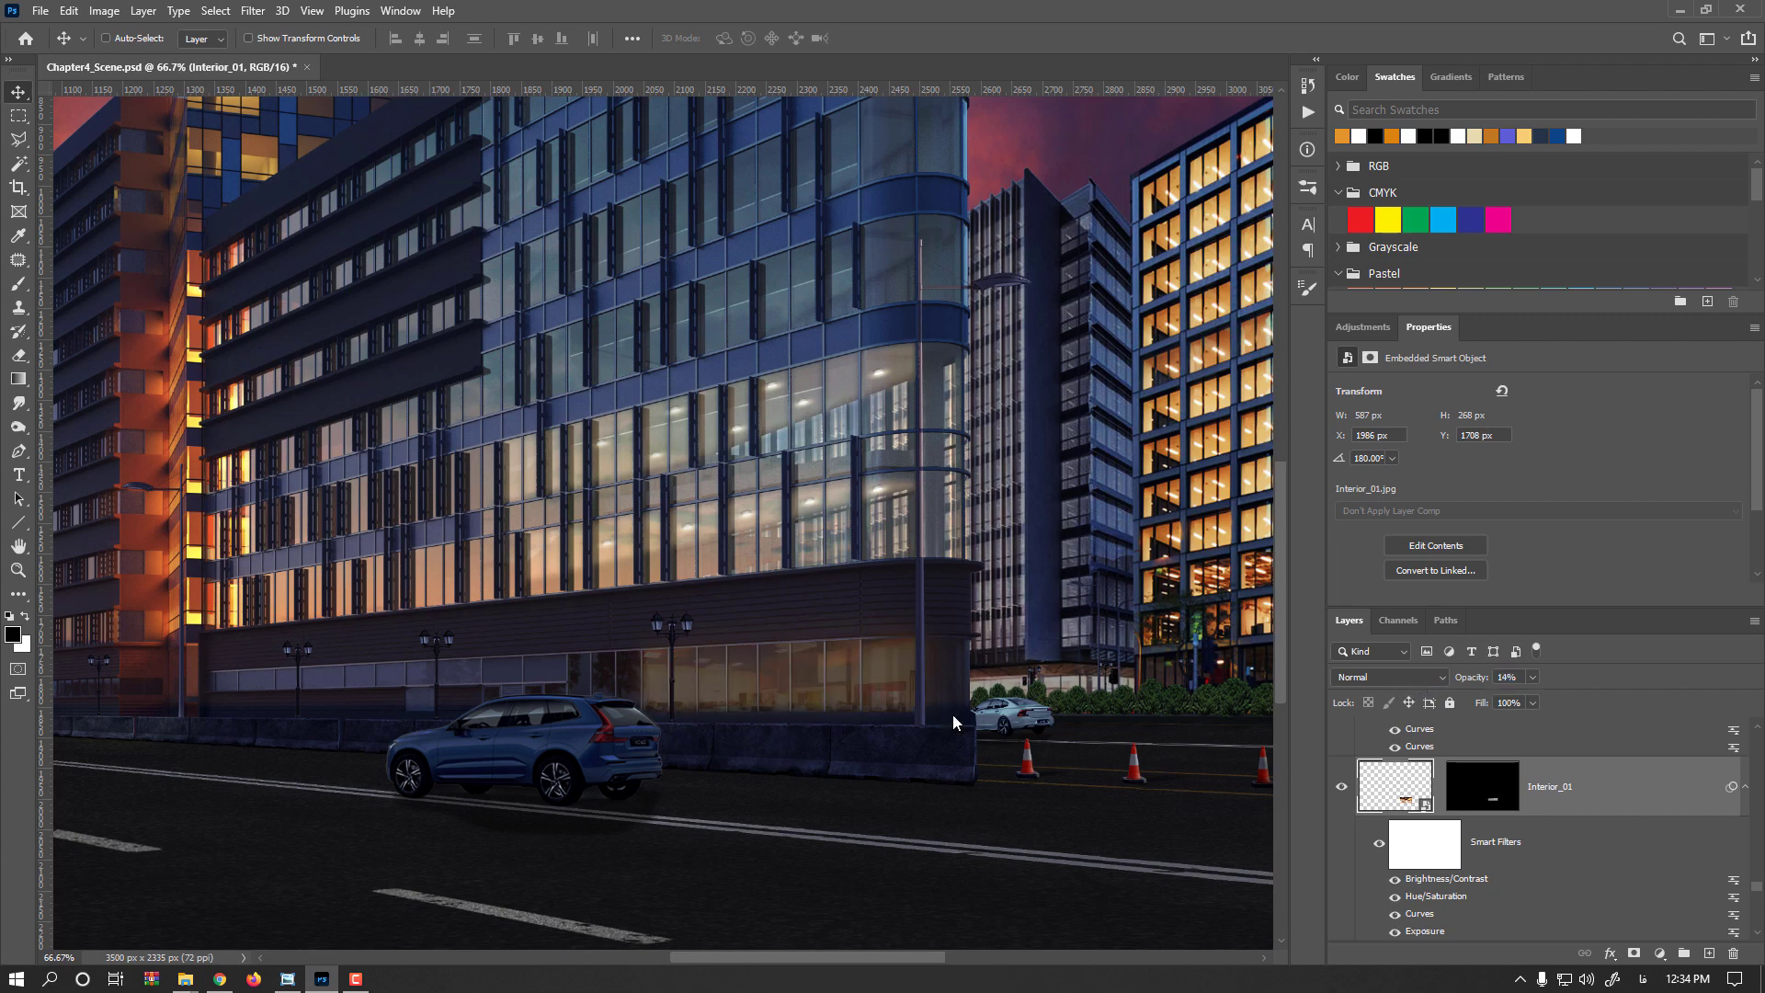
pyautogui.click(1340, 788)
pyautogui.click(1340, 789)
pyautogui.doubleClick(1507, 676)
pyautogui.write('25')
pyautogui.press('Return')
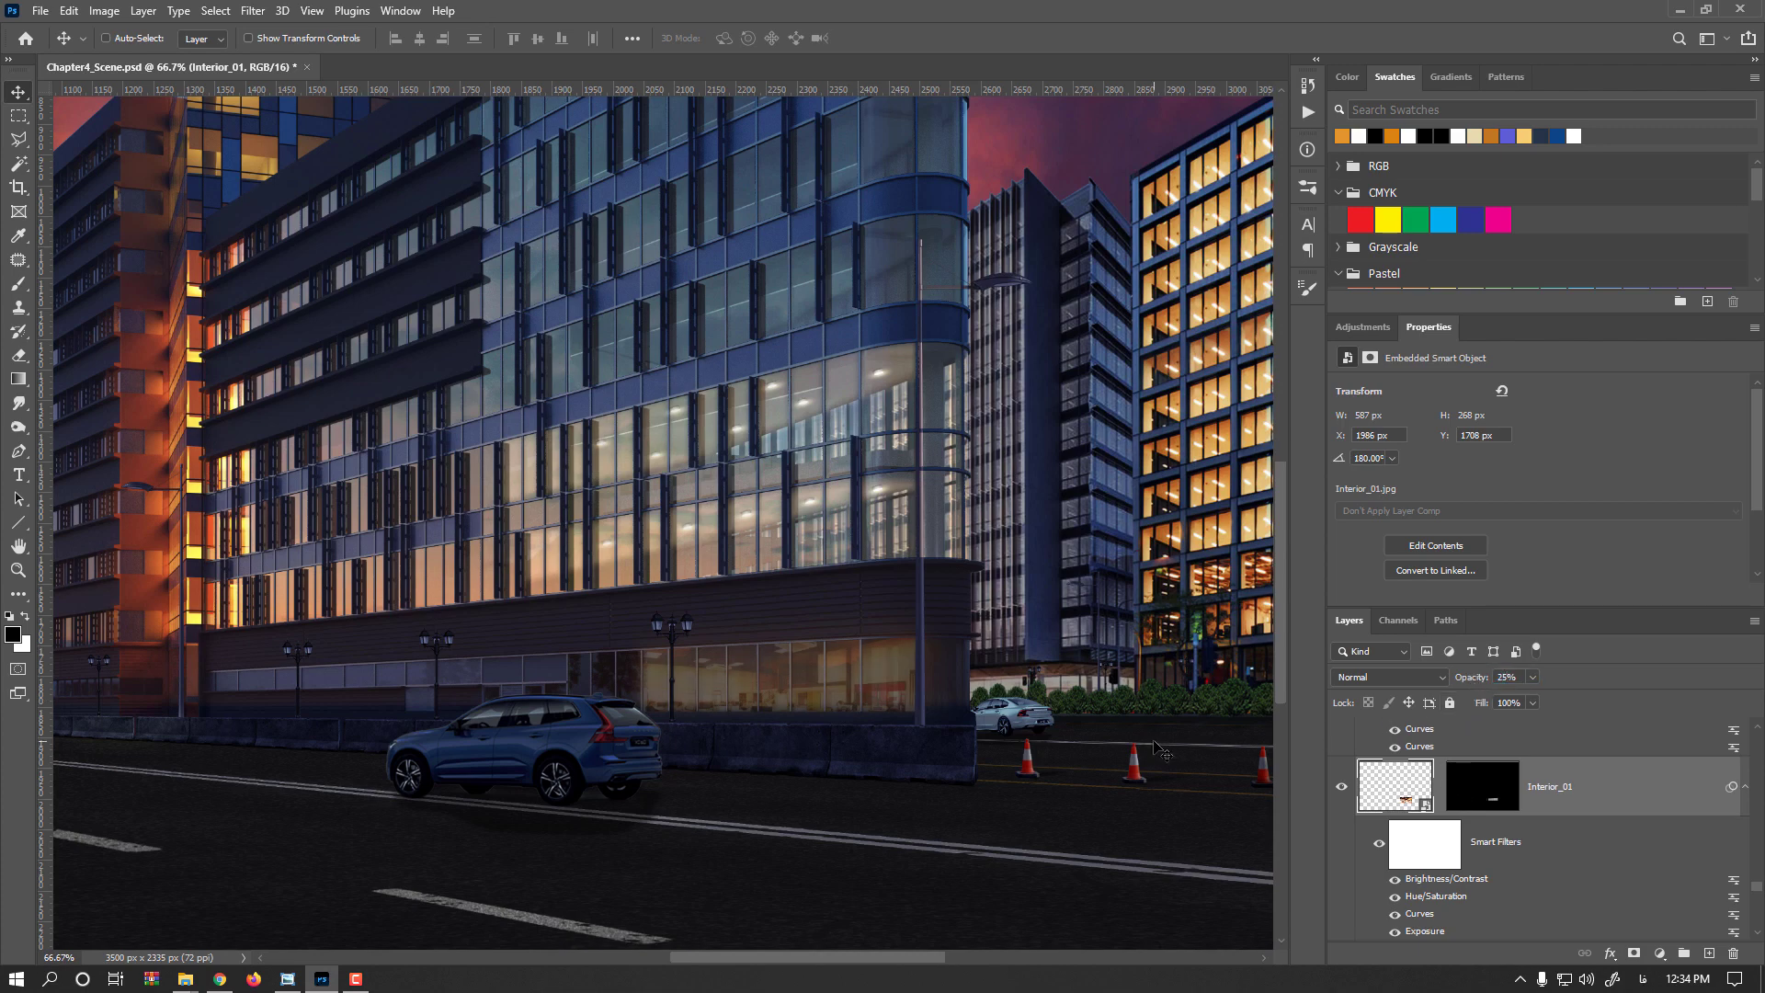
pyautogui.scroll(-2, 1155, 750)
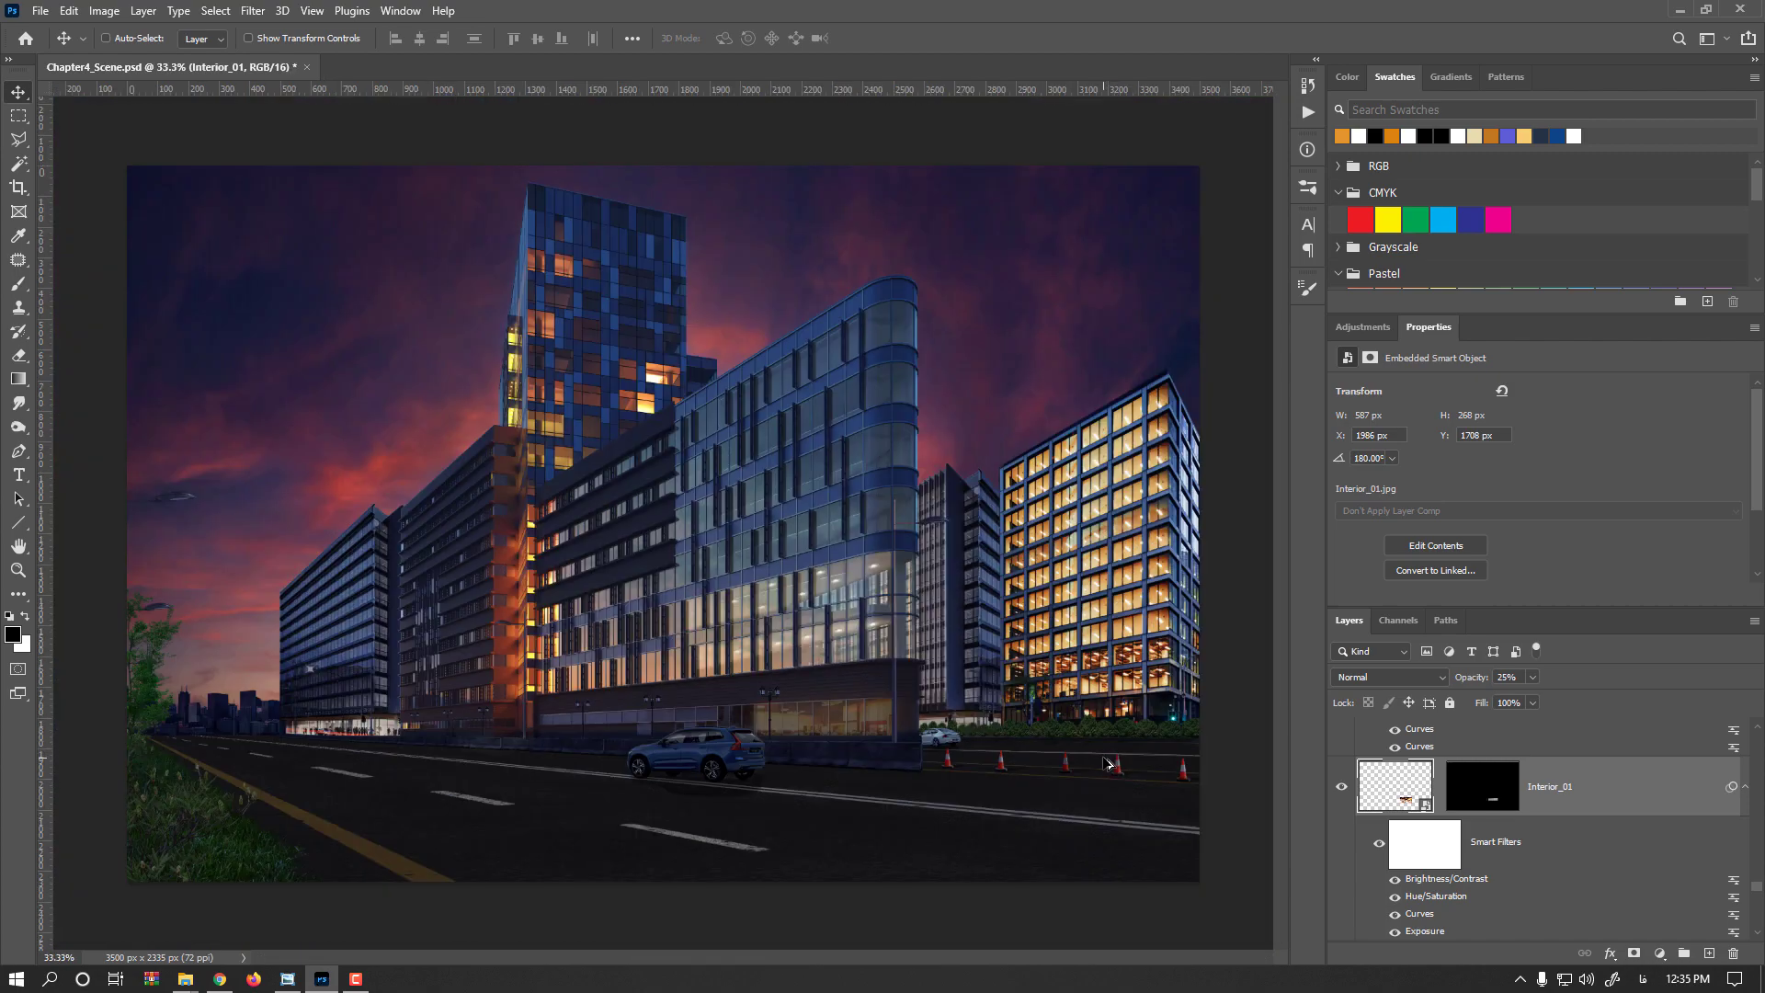